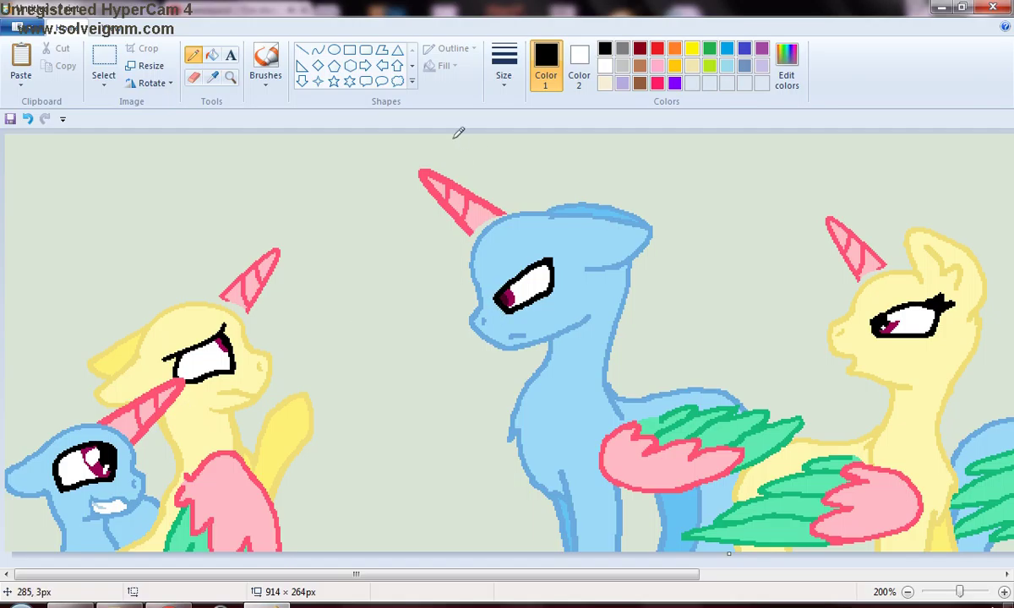
- Sample the grey-green background colour and fill over the leftmost yellow pony's horn, outline and pink segments, to erase it
{"action": "left_click", "coordinate": [214, 77]}
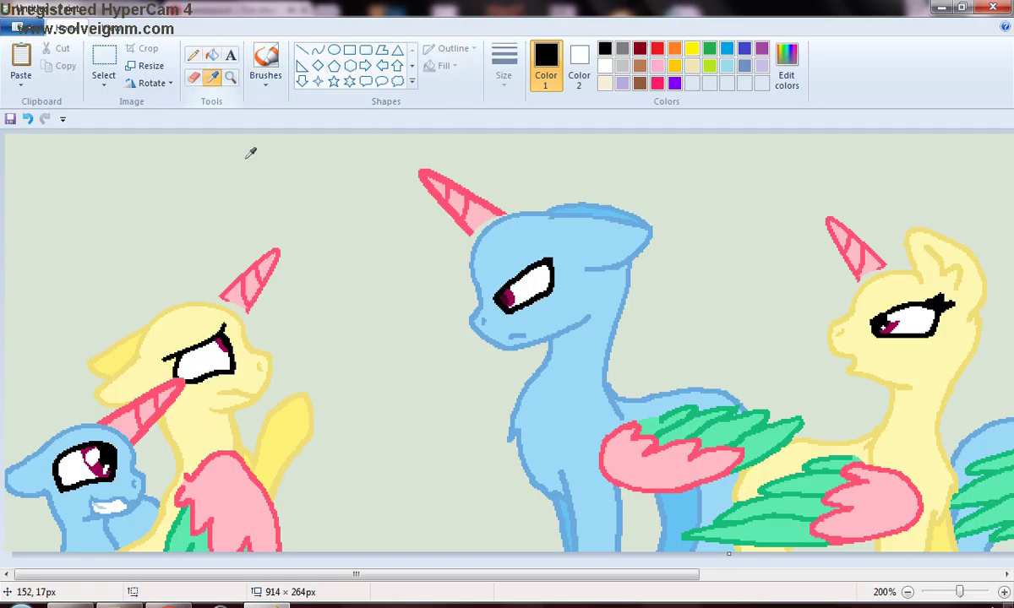
{"action": "left_click", "coordinate": [248, 156]}
{"action": "left_click", "coordinate": [211, 56]}
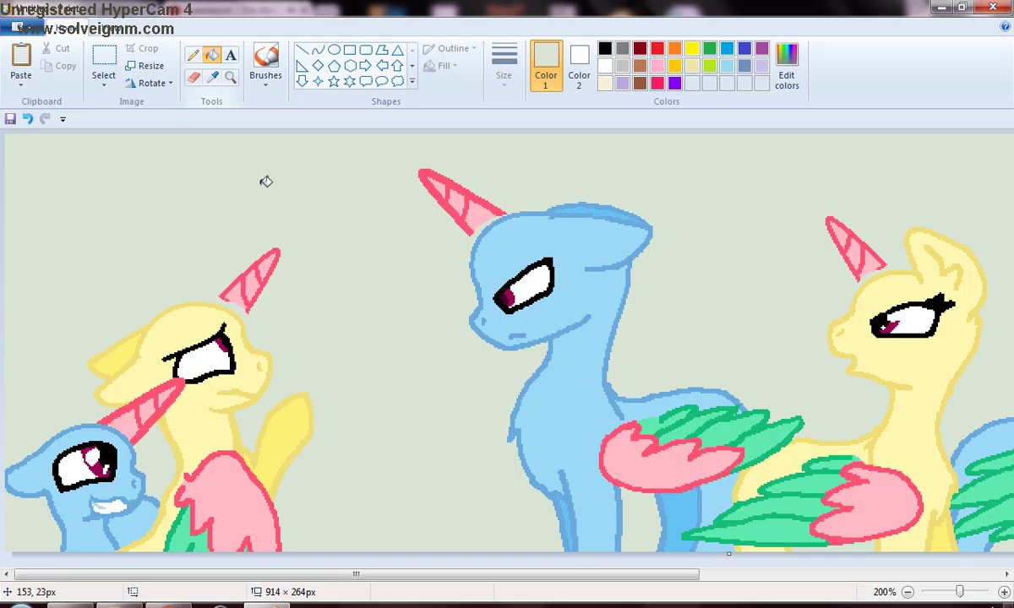
{"action": "left_click", "coordinate": [280, 251]}
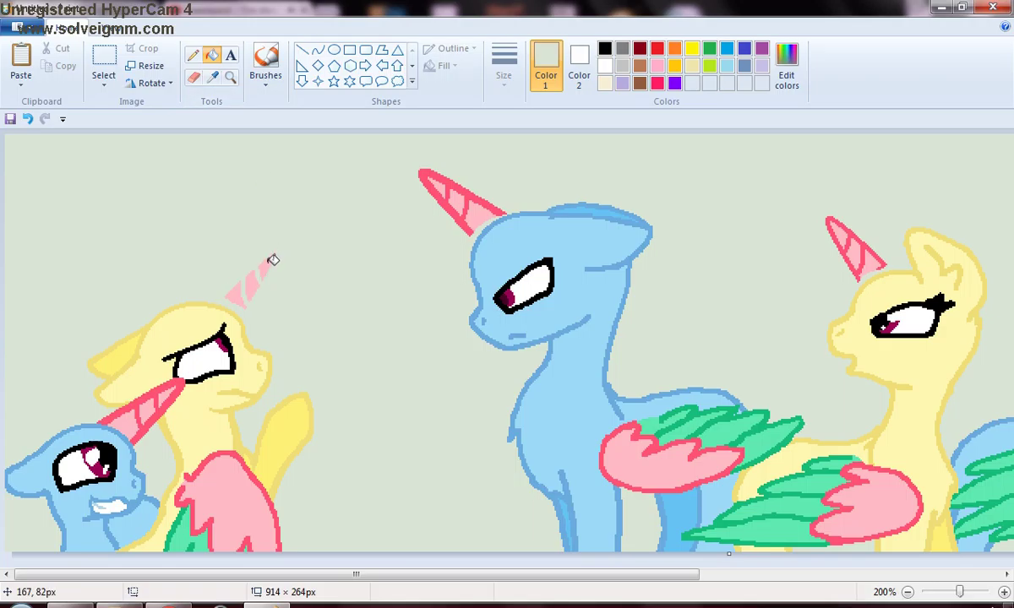
{"action": "left_click", "coordinate": [254, 269]}
{"action": "left_click", "coordinate": [256, 279]}
{"action": "left_click", "coordinate": [237, 293]}
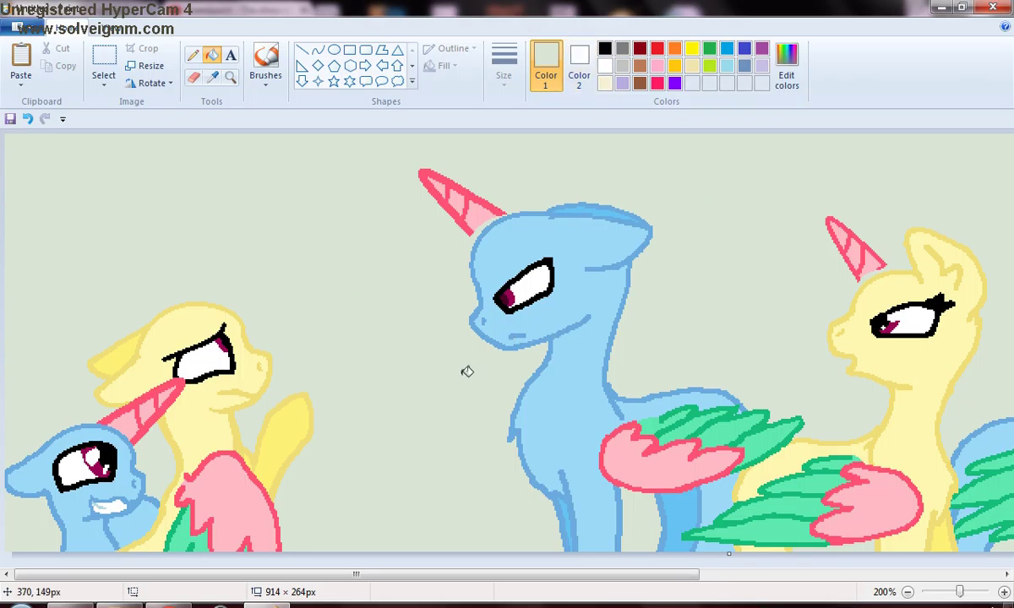
- Fill the horns of the large blue pony and the yellow pony beside it with the background colour to erase them
{"action": "left_click", "coordinate": [486, 199]}
{"action": "left_click", "coordinate": [481, 205]}
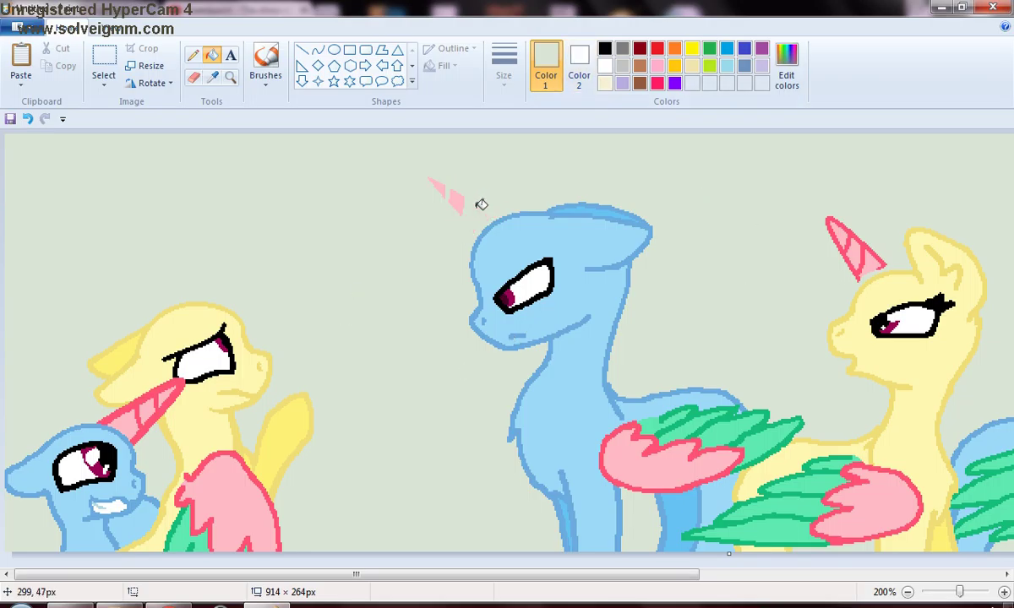
{"action": "left_click", "coordinate": [435, 191]}
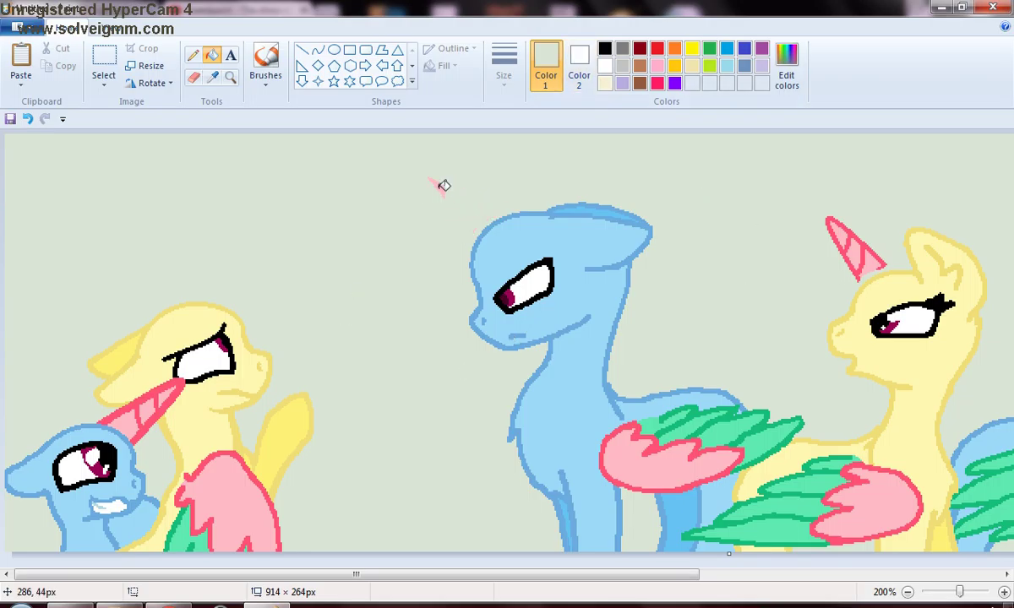
{"action": "left_click", "coordinate": [854, 238]}
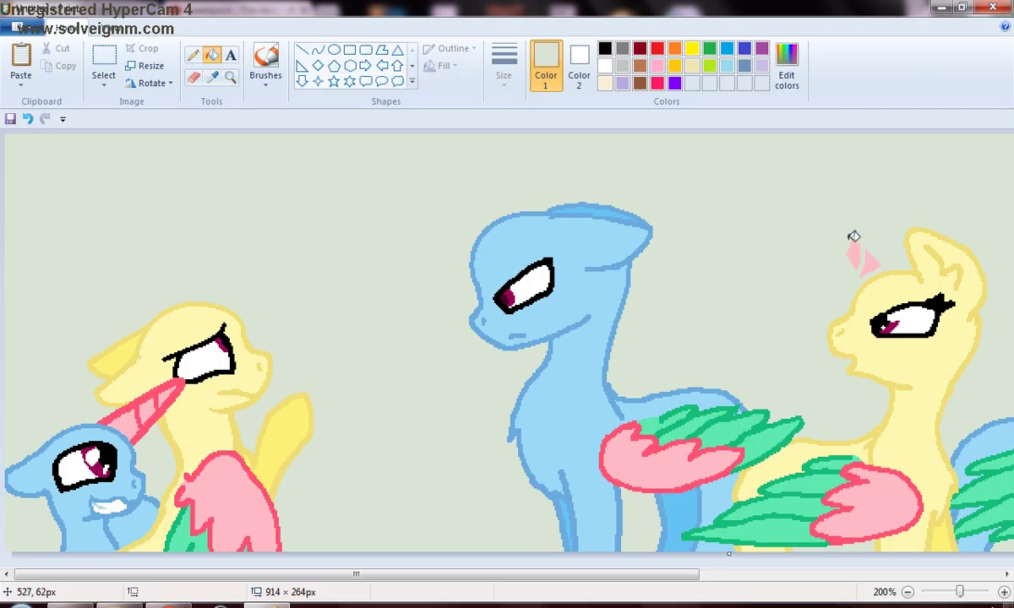
{"action": "left_click", "coordinate": [856, 248]}
- Switch to YouTube in the browser, search for "the show must go on" and play MandoPony's Five Nights at Freddy's rock song
{"action": "key", "text": "alt+Tab"}
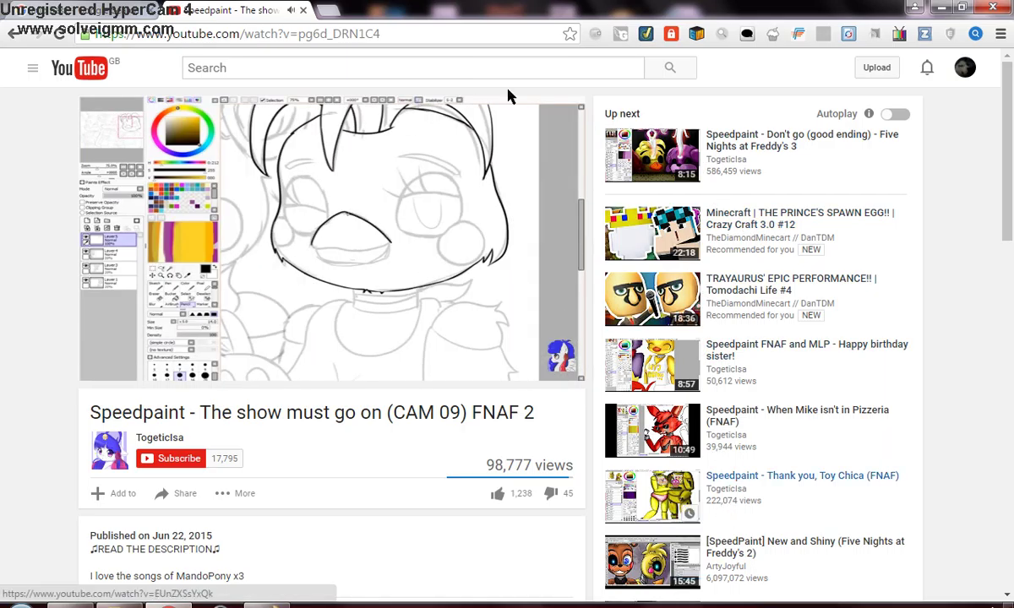
{"action": "left_click", "coordinate": [467, 72]}
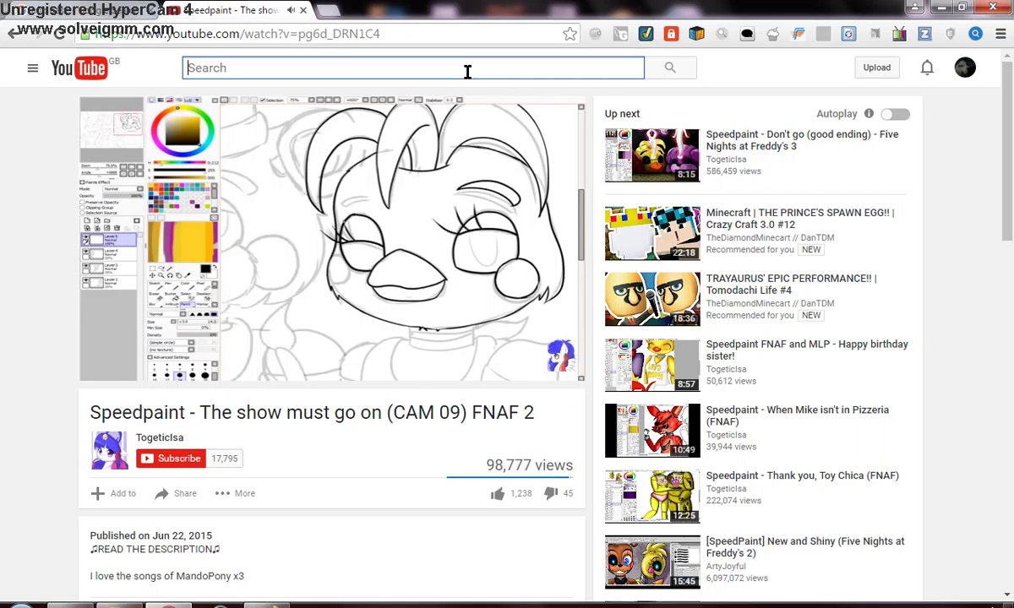
{"action": "type", "text": "the"}
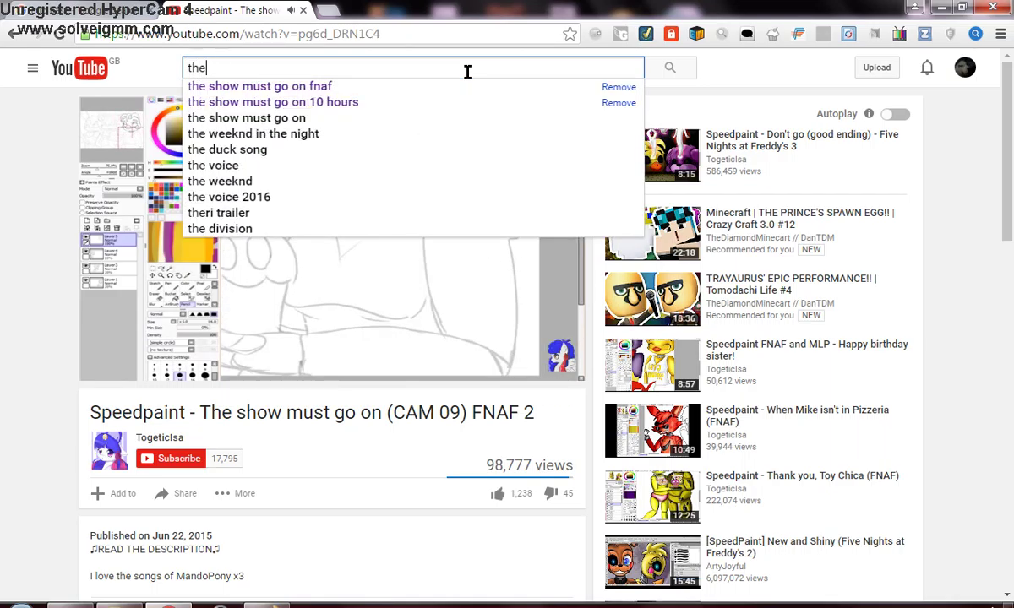
{"action": "left_click", "coordinate": [457, 117]}
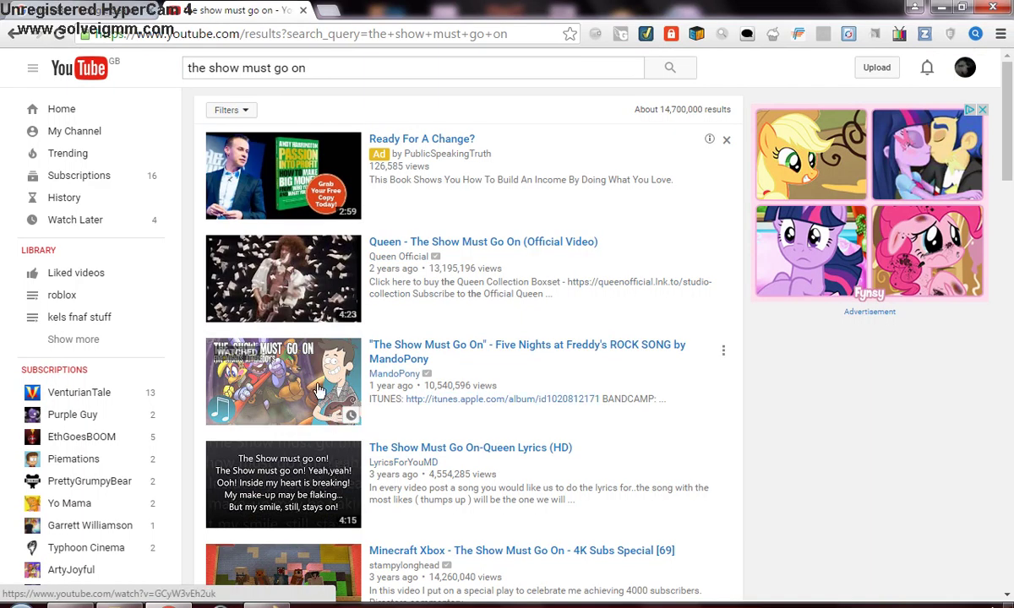
{"action": "left_click", "coordinate": [319, 395]}
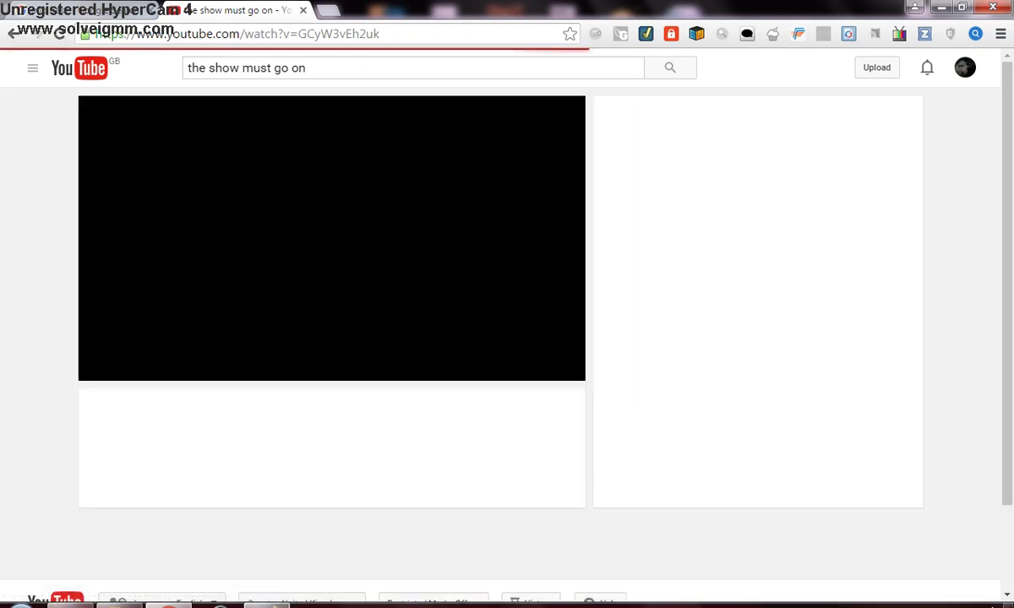
{"action": "mouse_move", "coordinate": [266, 604]}
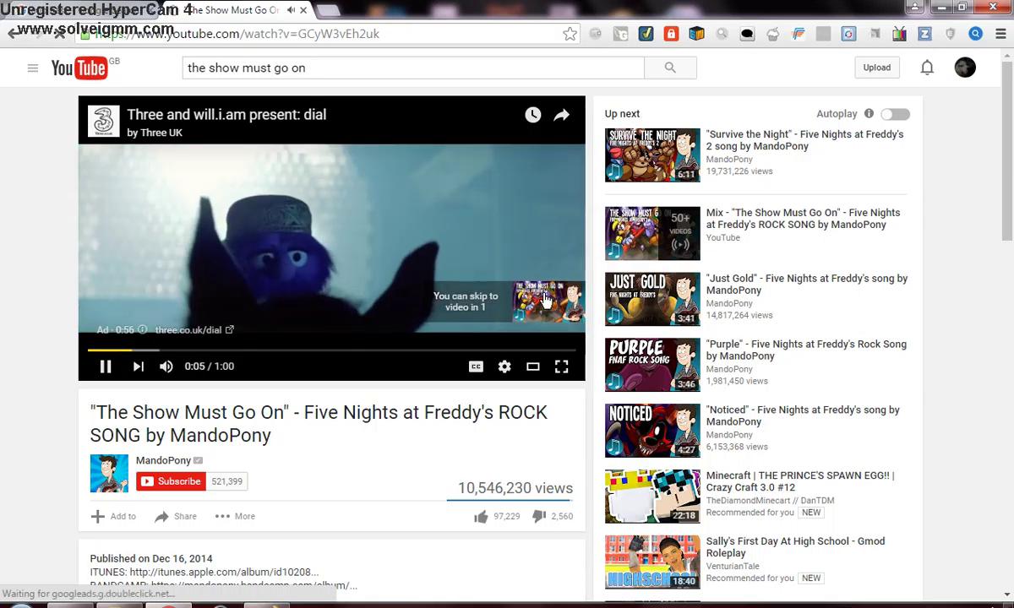
{"action": "left_click", "coordinate": [545, 302]}
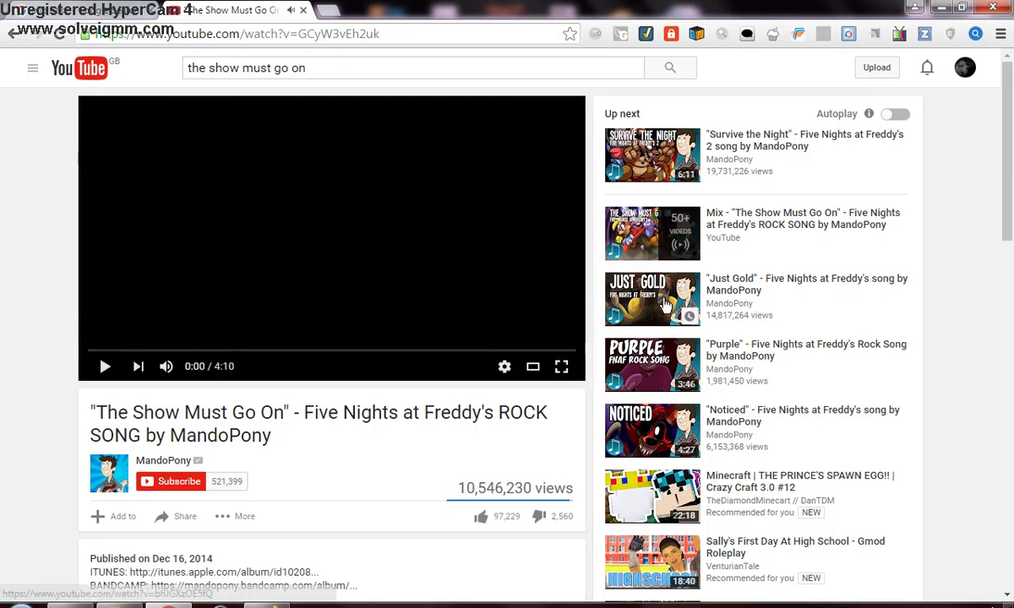
- Play MandoPony's "Just Gold" video from the suggestions and return to Paint
{"action": "left_click", "coordinate": [666, 306]}
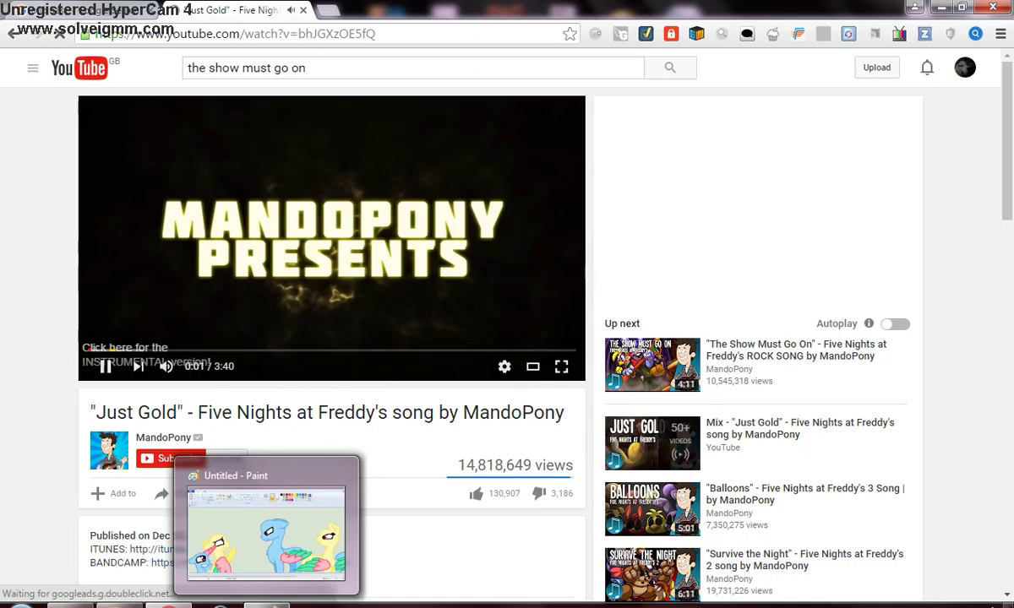
{"action": "left_click", "coordinate": [284, 602]}
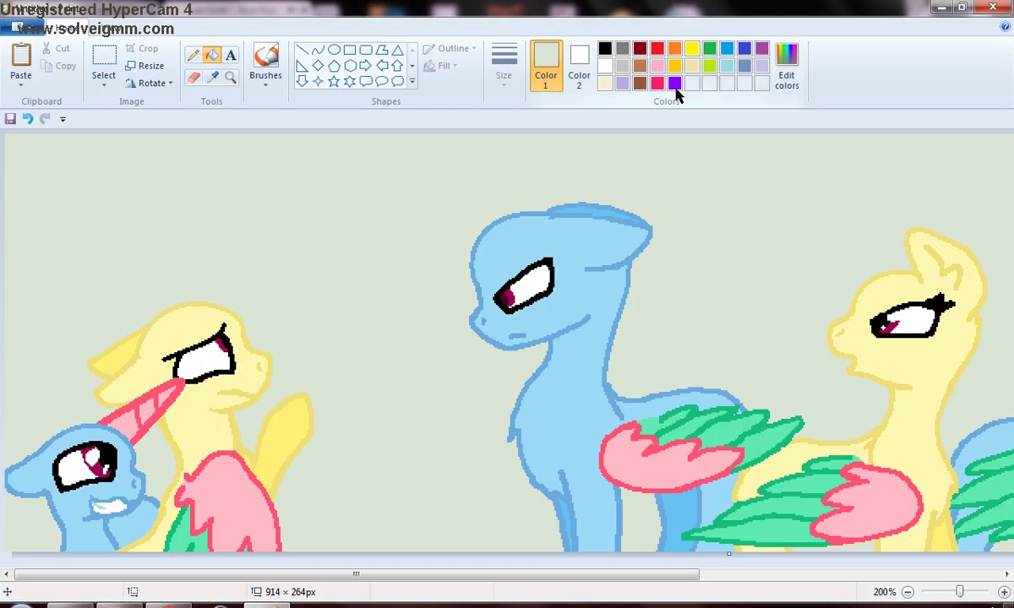
- Recolour the large blue pony's head, body, wing and leg outlines with the pale tan colour using the fill tool
{"action": "left_click", "coordinate": [605, 84]}
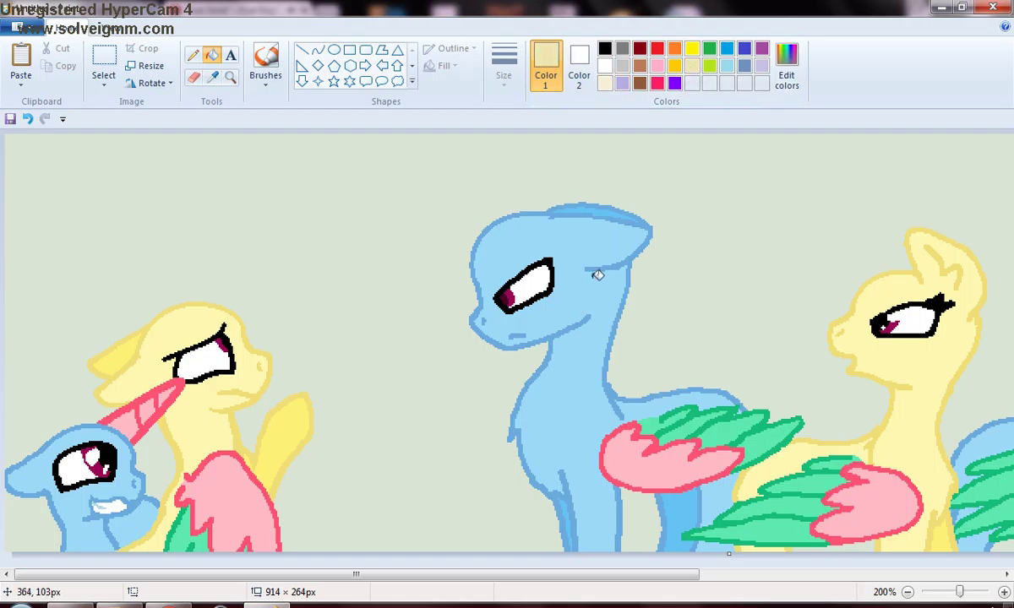
{"action": "left_click", "coordinate": [637, 255]}
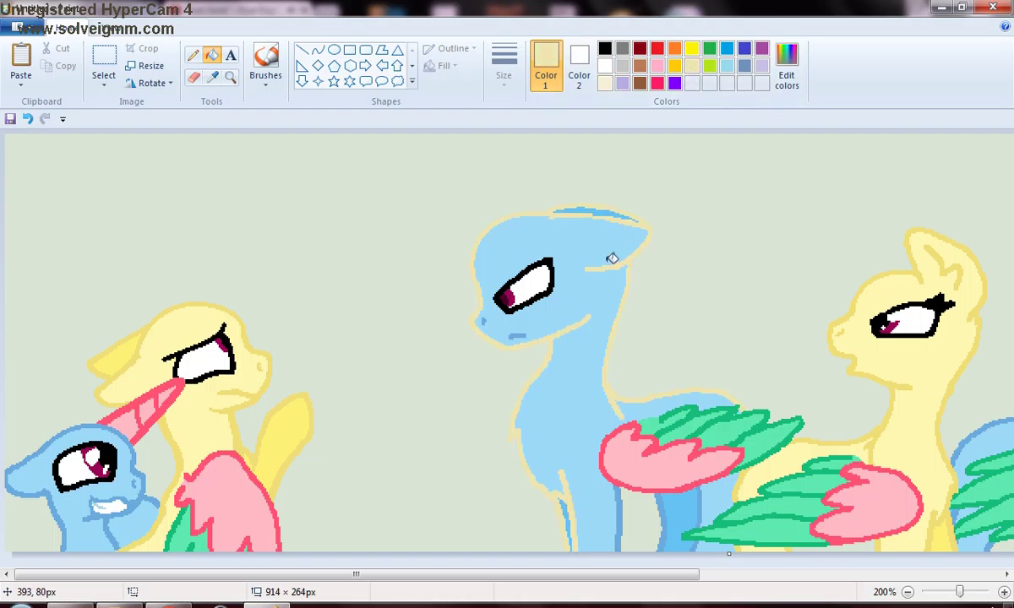
{"action": "left_click", "coordinate": [738, 406]}
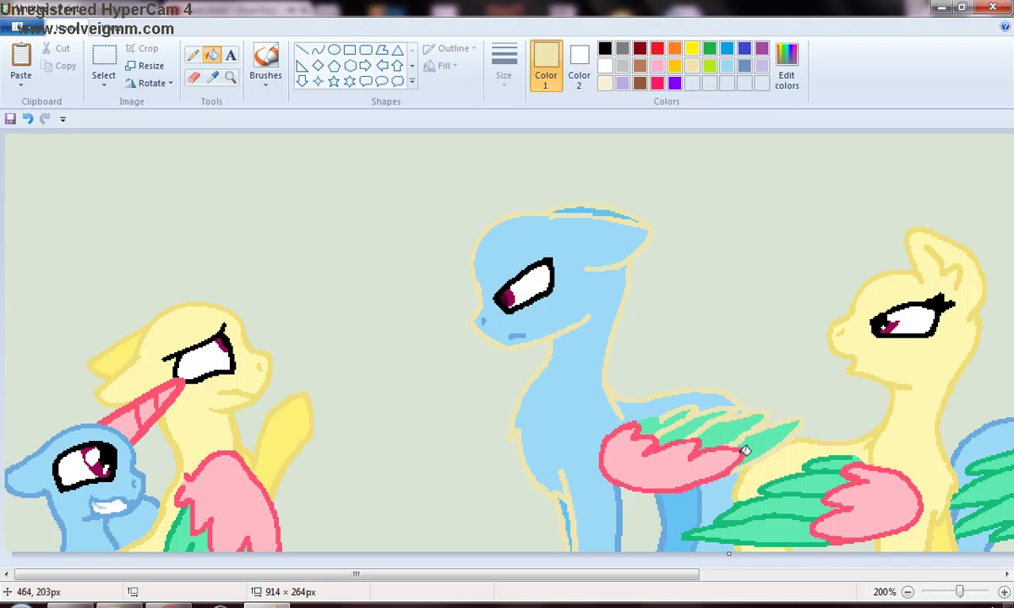
{"action": "left_click", "coordinate": [745, 452]}
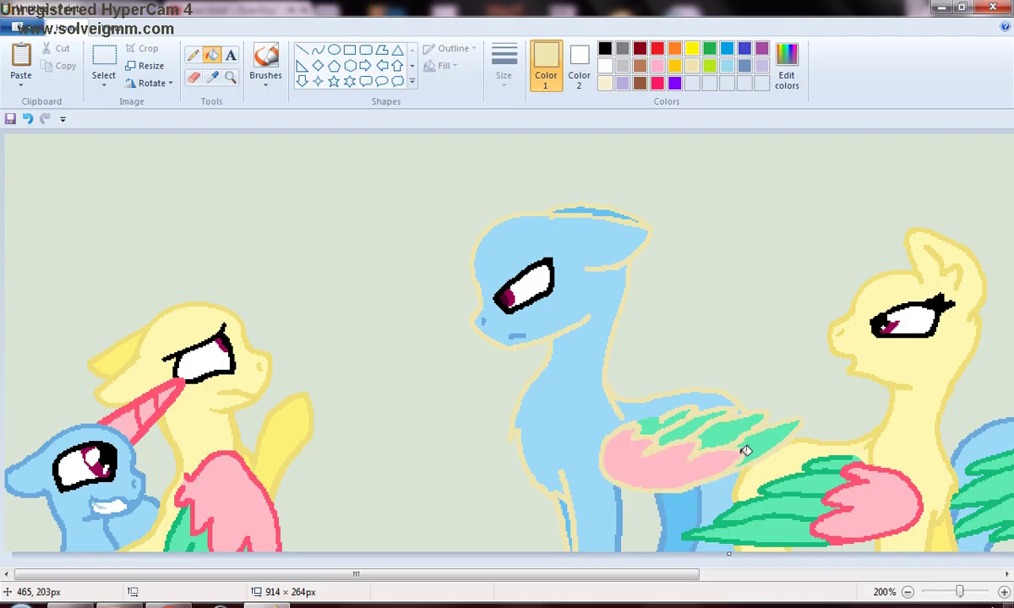
{"action": "left_click", "coordinate": [669, 522]}
{"action": "left_click", "coordinate": [627, 515]}
{"action": "left_click", "coordinate": [622, 506]}
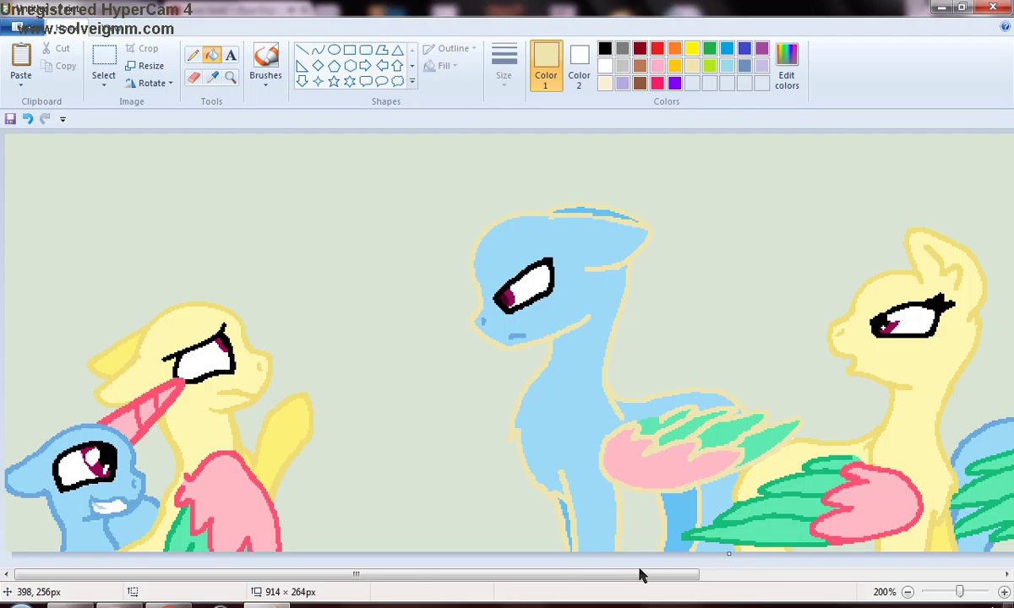
- Recolour the body and wing outlines of the yellow pony beside the large blue pony with the same pale tan
{"action": "left_click_drag", "start_coordinate": [543, 577], "coordinate": [655, 584]}
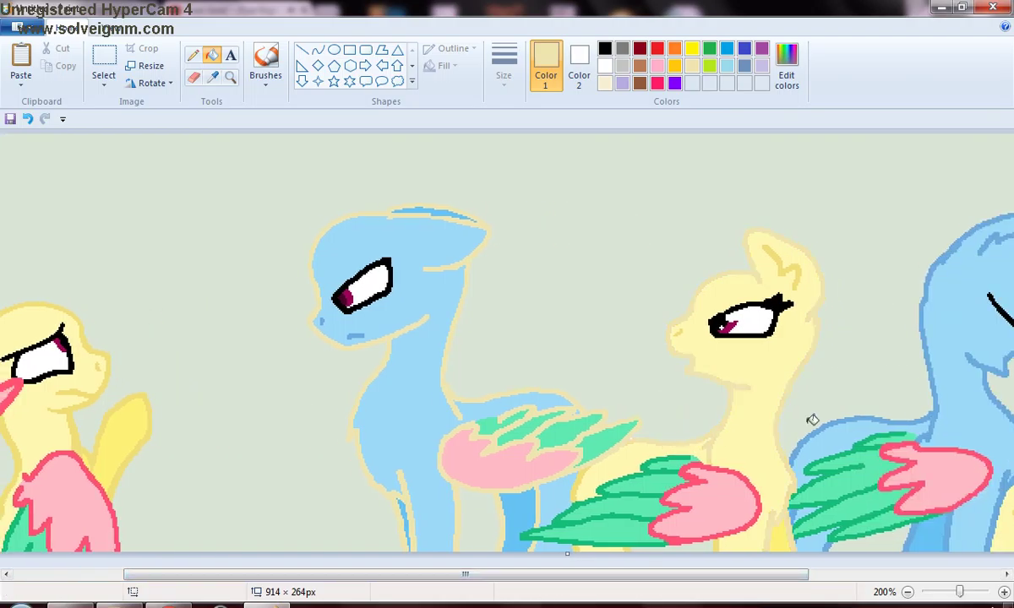
{"action": "left_click", "coordinate": [806, 268]}
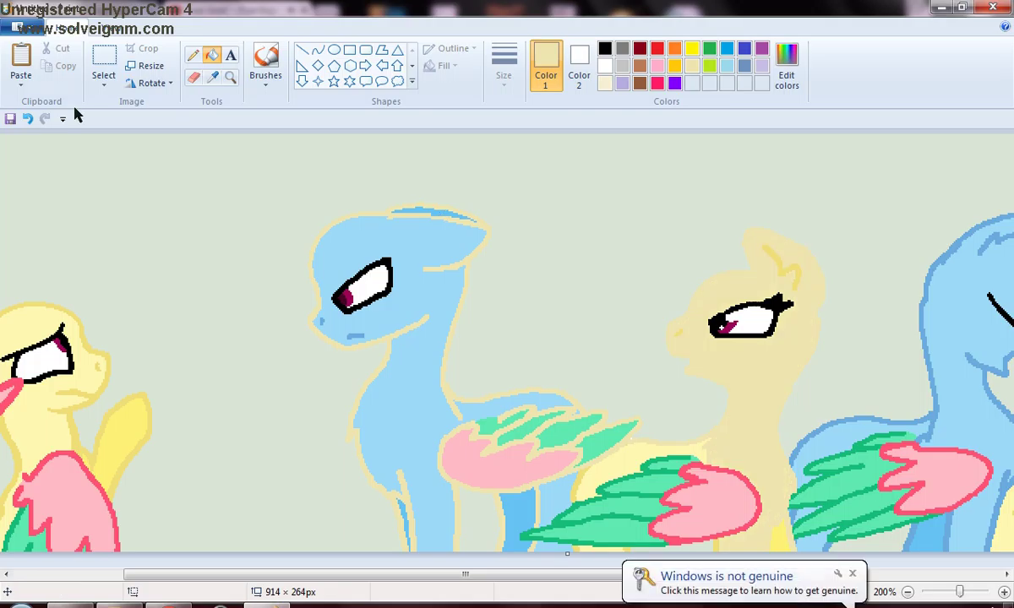
{"action": "left_click", "coordinate": [26, 119]}
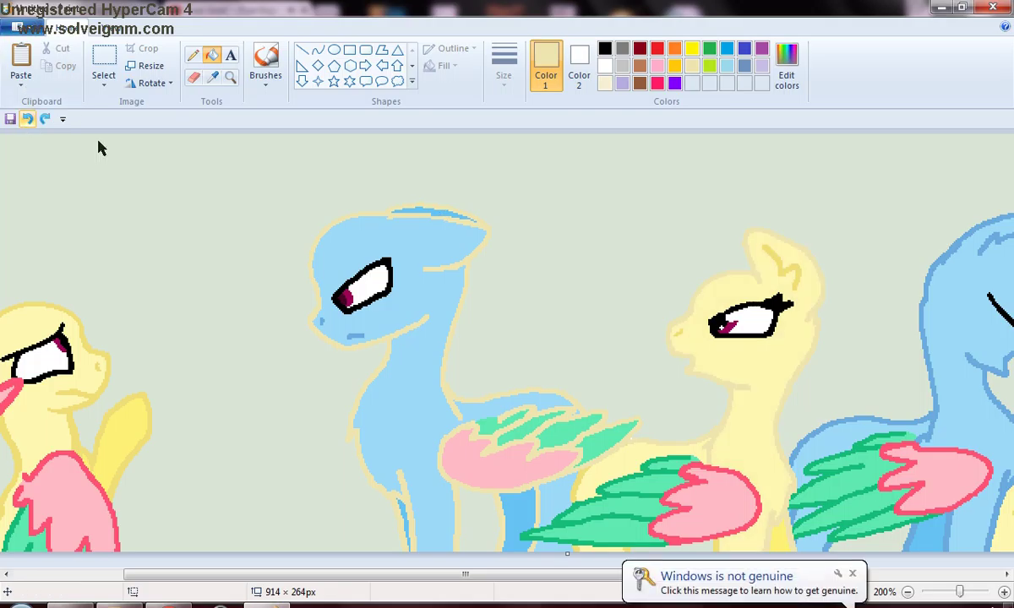
{"action": "left_click", "coordinate": [800, 264]}
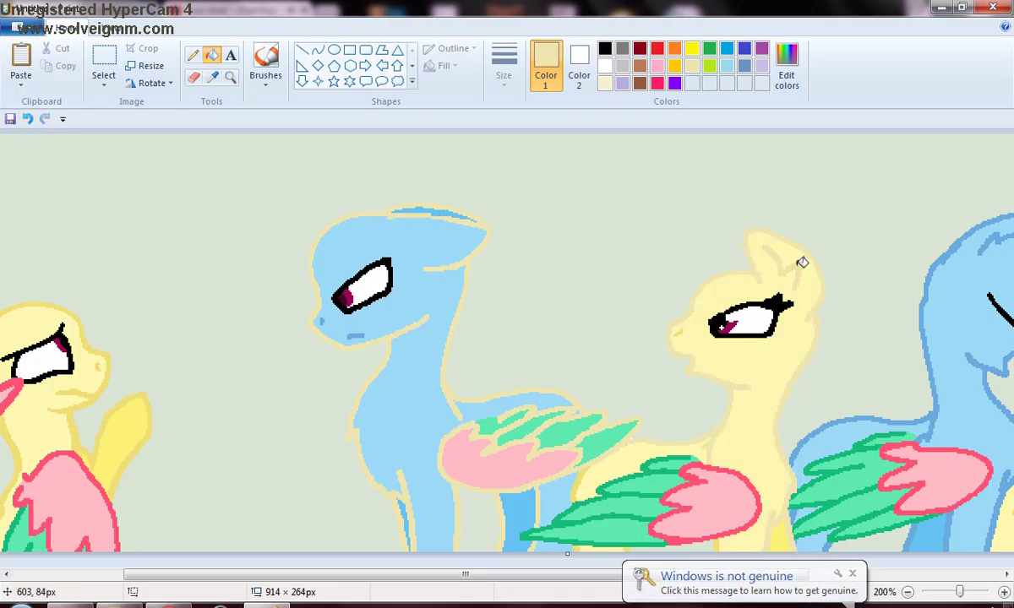
{"action": "left_click", "coordinate": [764, 497]}
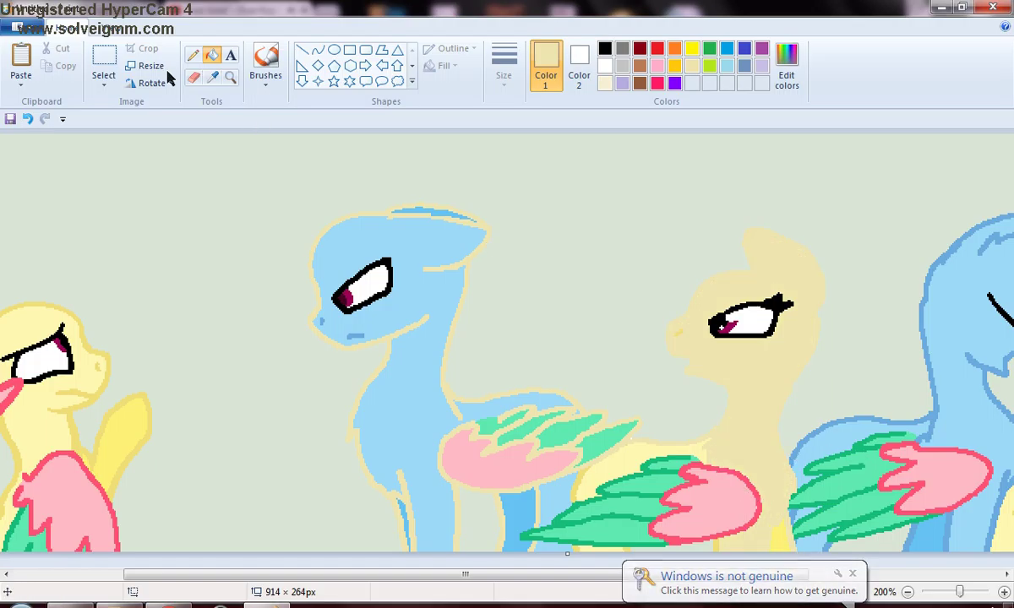
{"action": "left_click", "coordinate": [28, 119]}
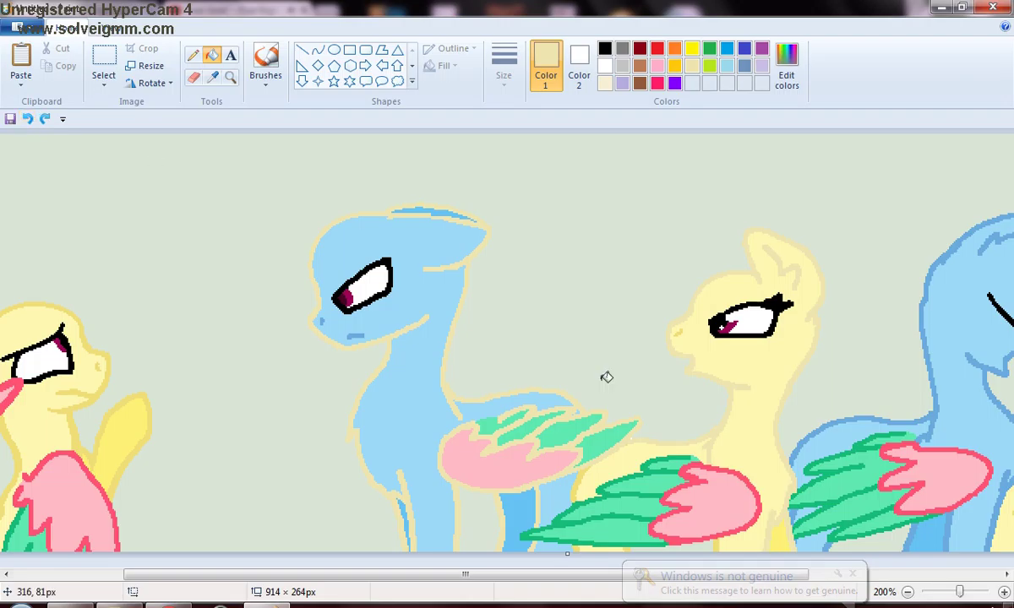
{"action": "left_click", "coordinate": [761, 495]}
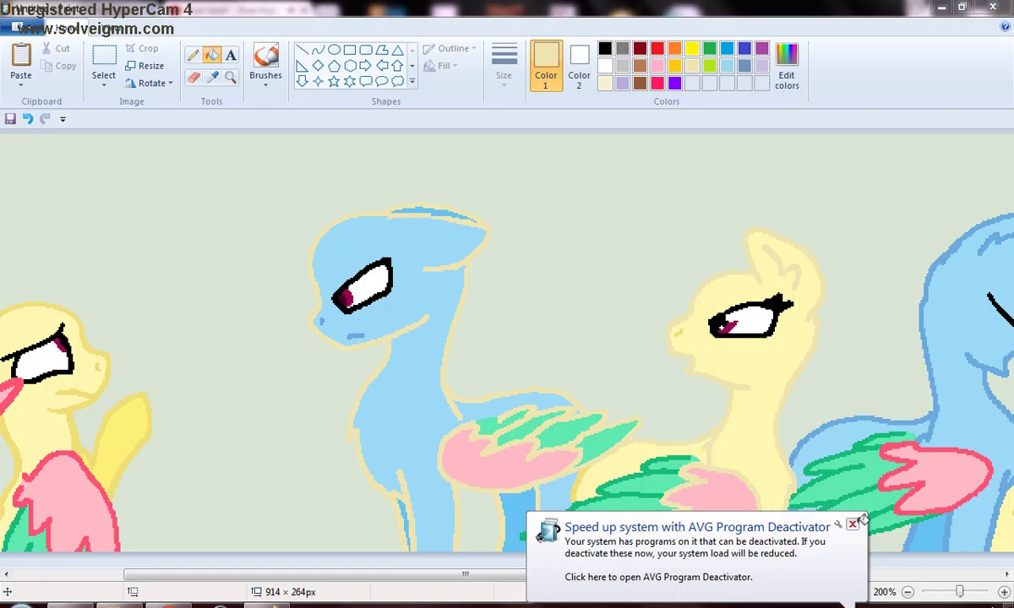
{"action": "left_click", "coordinate": [687, 455]}
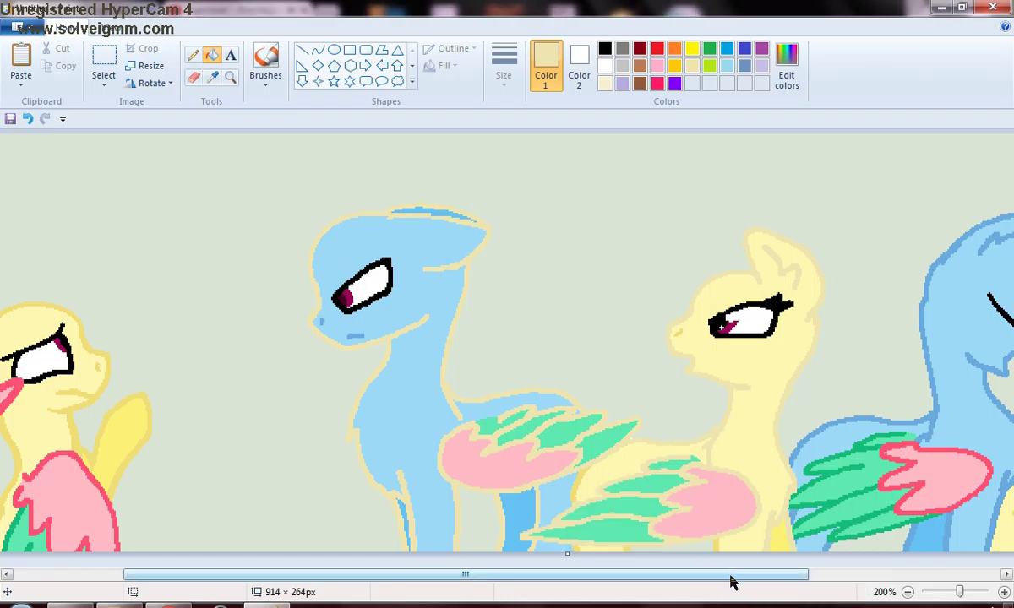
- Fill the large blue pony's nostril and mouth lines with the same pale tan and dismiss the CCleaner update notice
{"action": "left_click_drag", "start_coordinate": [732, 578], "coordinate": [779, 579]}
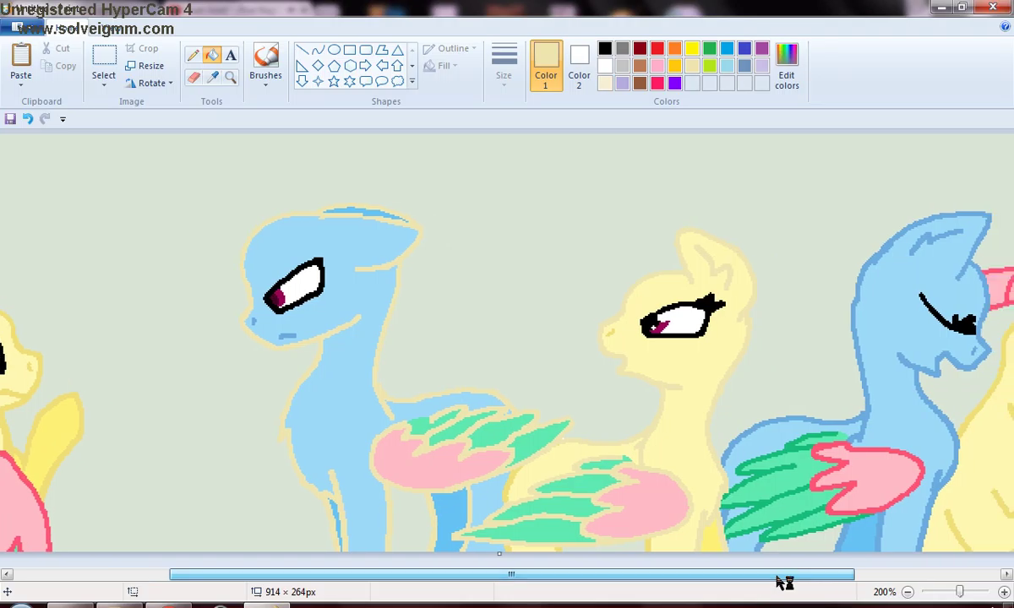
{"action": "left_click", "coordinate": [1003, 591]}
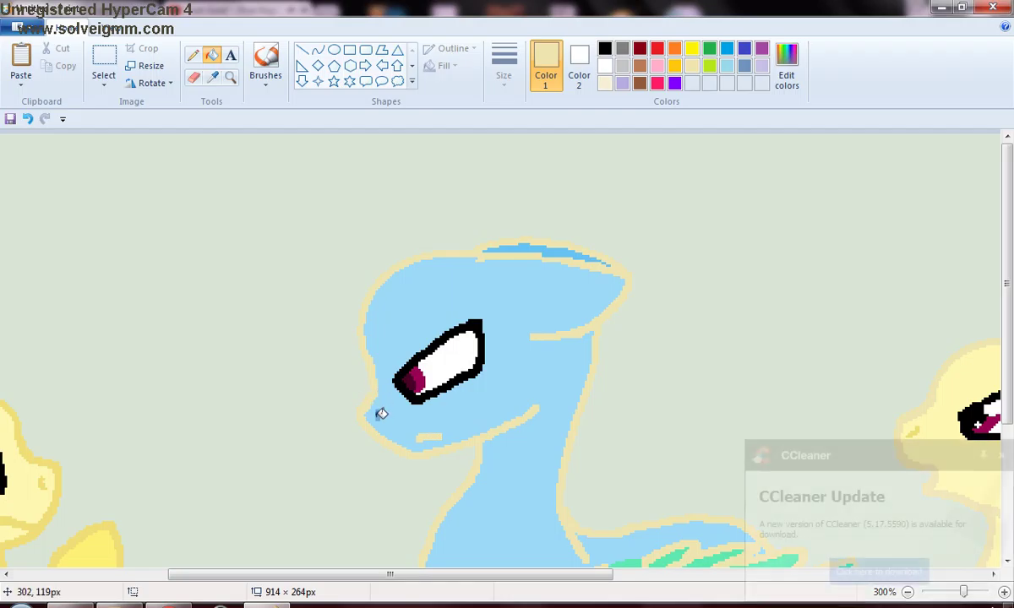
{"action": "left_click", "coordinate": [1003, 457]}
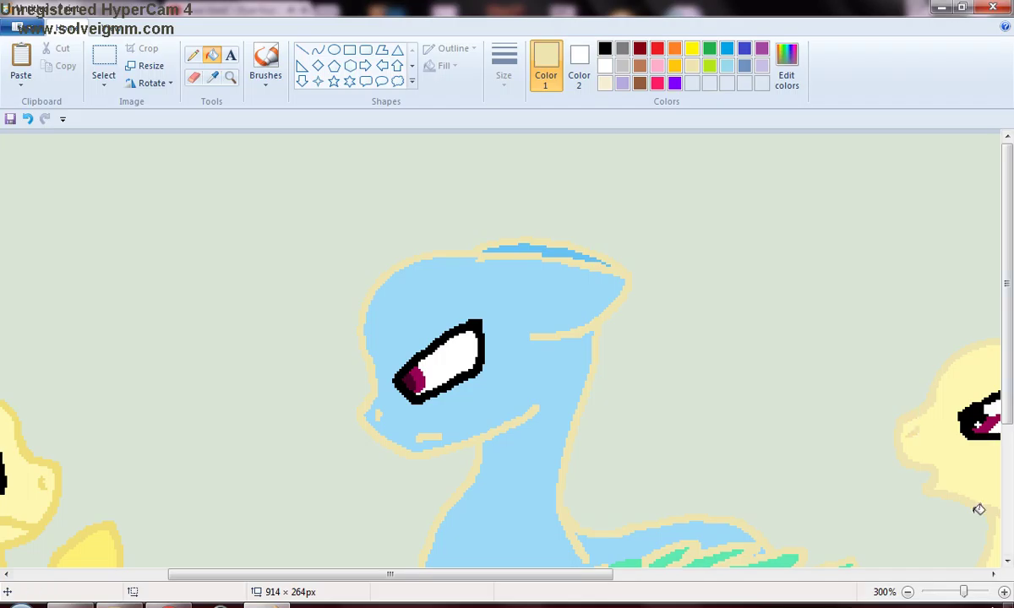
- Fill the large blue pony's head, neck and body with the light cream custom colour
{"action": "left_click", "coordinate": [990, 576]}
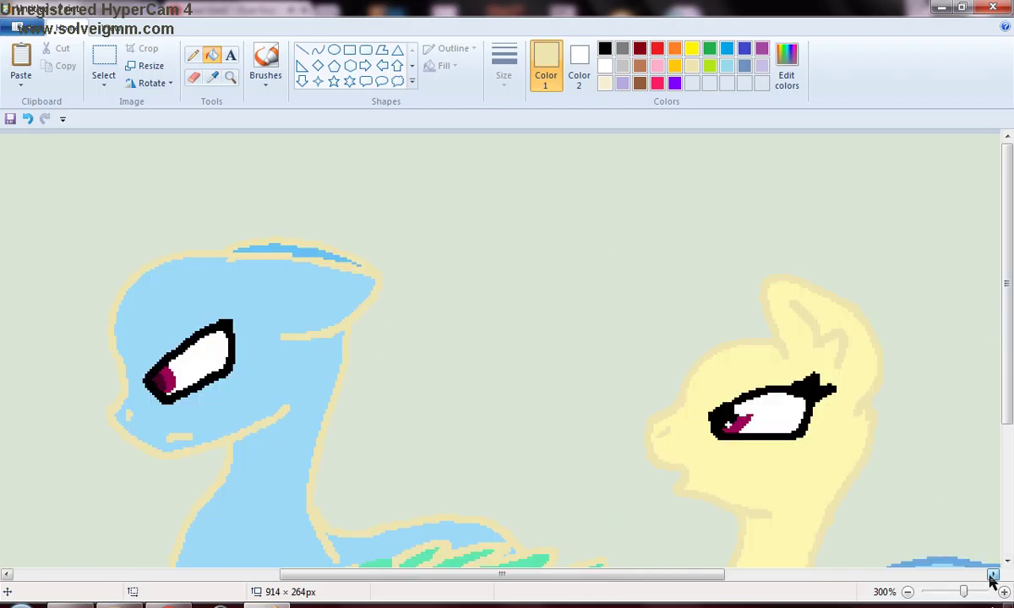
{"action": "left_click", "coordinate": [608, 83]}
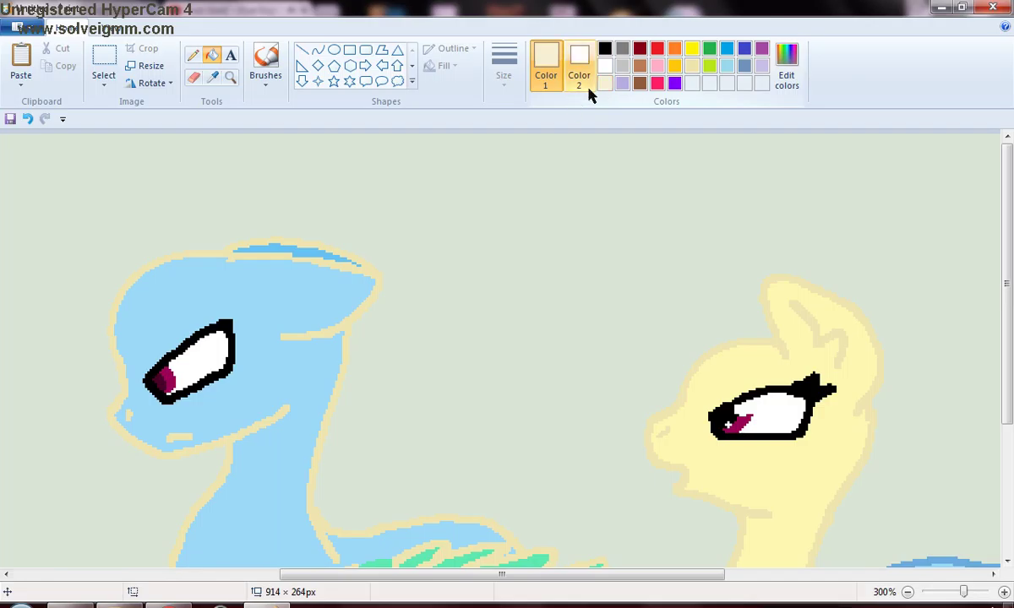
{"action": "left_click", "coordinate": [250, 294]}
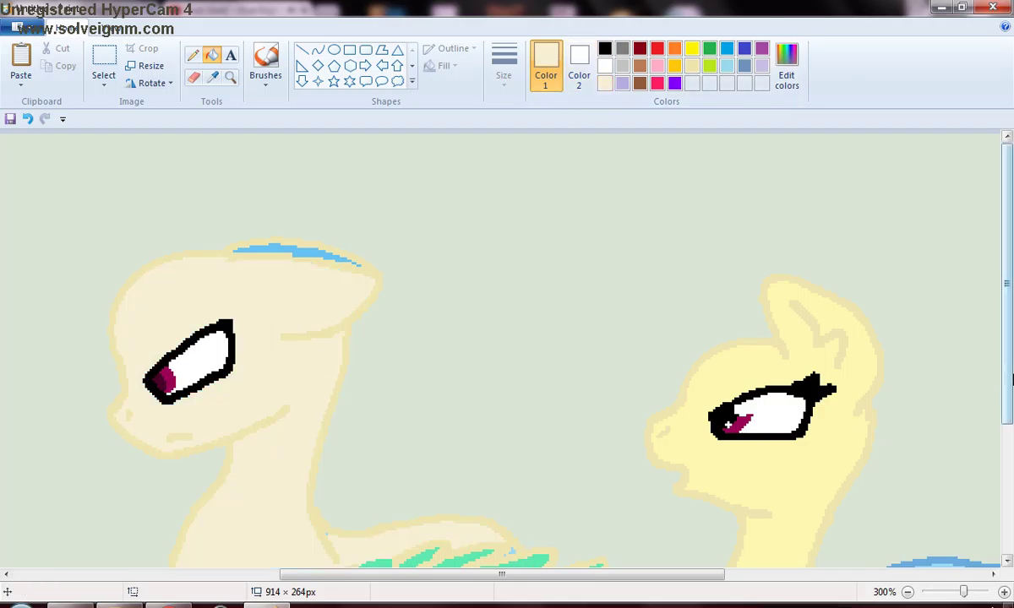
- Fill the large cream pony's near hind leg, green wing feathers and pink wing base with the light cream custom colour
{"action": "scroll", "coordinate": [1012, 380], "scroll_direction": "down", "scroll_amount": 3}
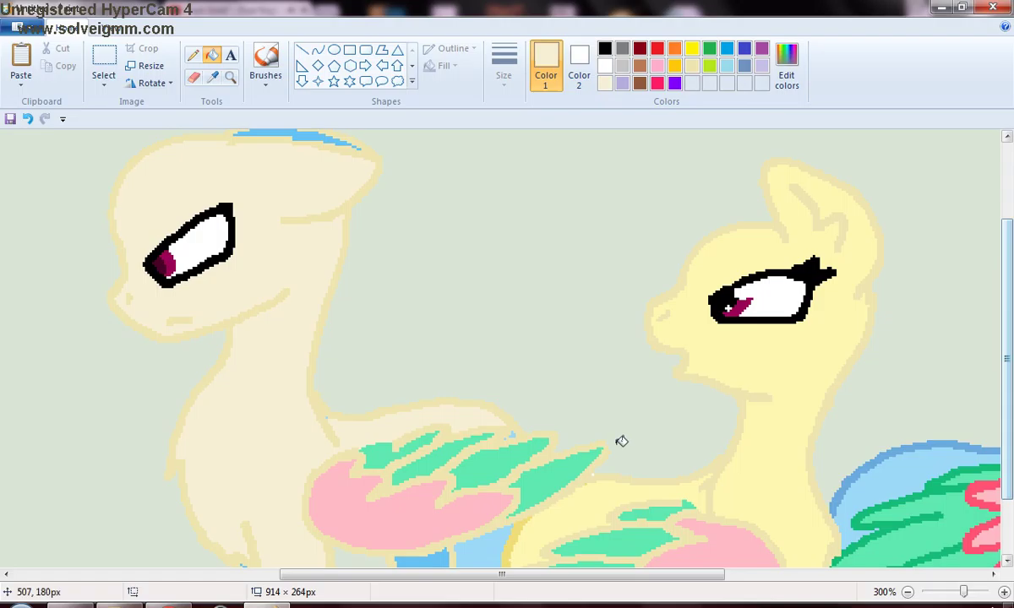
{"action": "left_click", "coordinate": [464, 554]}
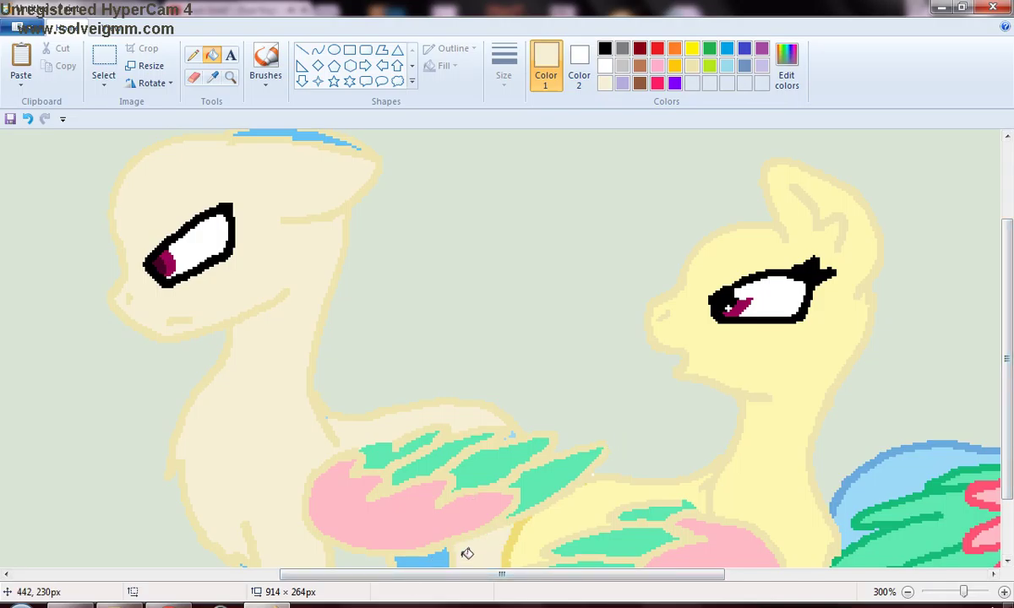
{"action": "left_click", "coordinate": [543, 474]}
{"action": "left_click", "coordinate": [473, 448]}
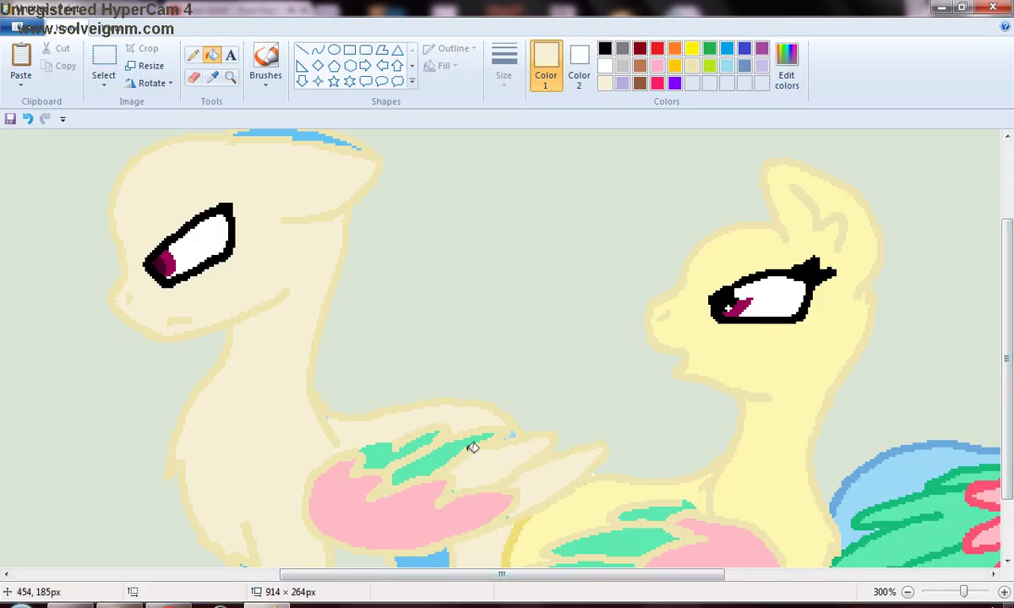
{"action": "left_click", "coordinate": [442, 448]}
{"action": "left_click", "coordinate": [385, 447]}
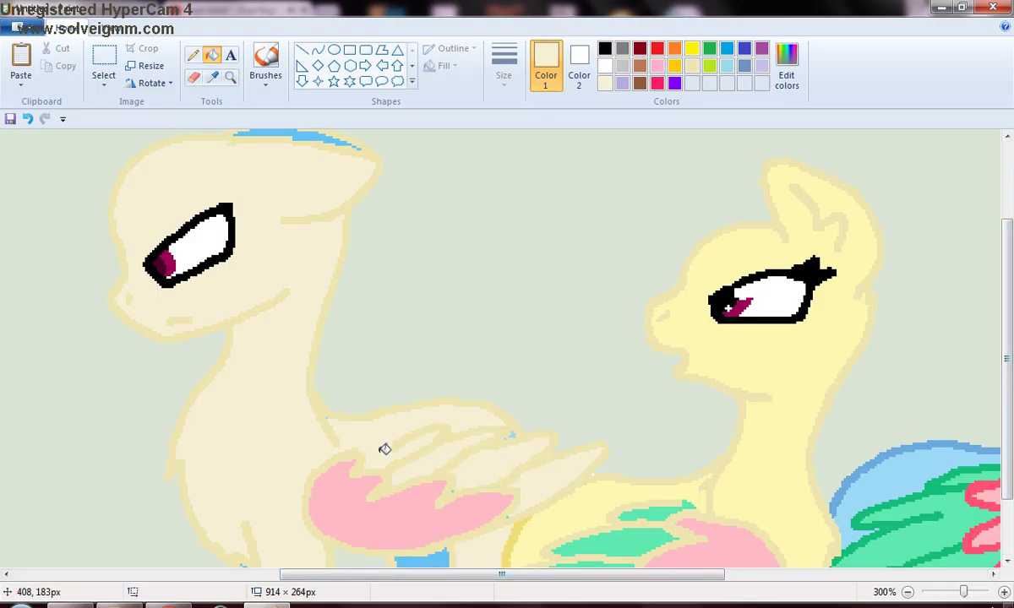
{"action": "left_click", "coordinate": [376, 502]}
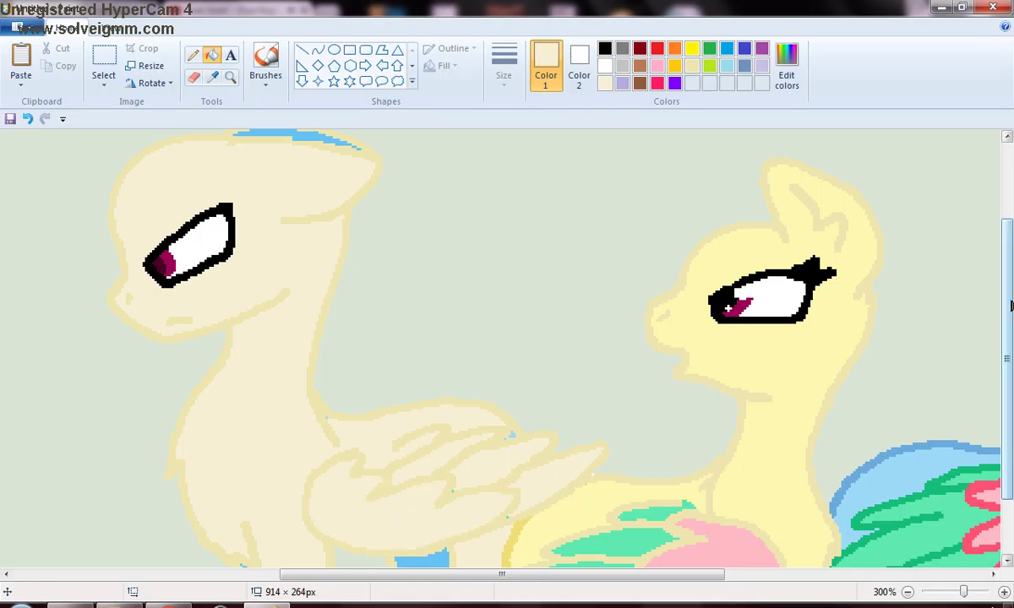
- Fill the white of the large pony's eye with lime green and undo the lime fill of its black outline
{"action": "left_click_drag", "start_coordinate": [1008, 313], "coordinate": [1008, 369]}
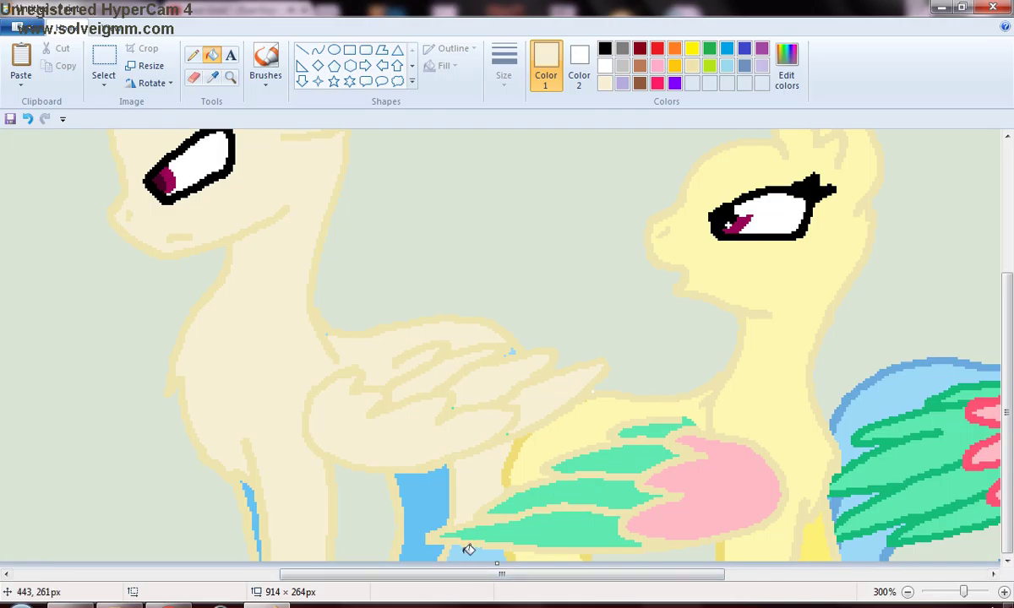
{"action": "left_click", "coordinate": [710, 67]}
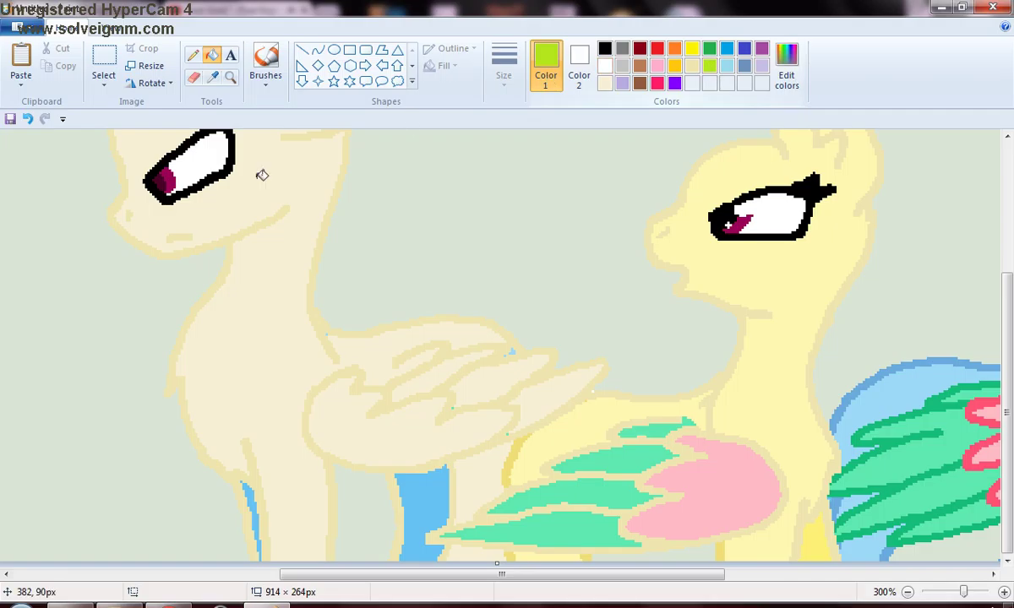
{"action": "left_click", "coordinate": [203, 163]}
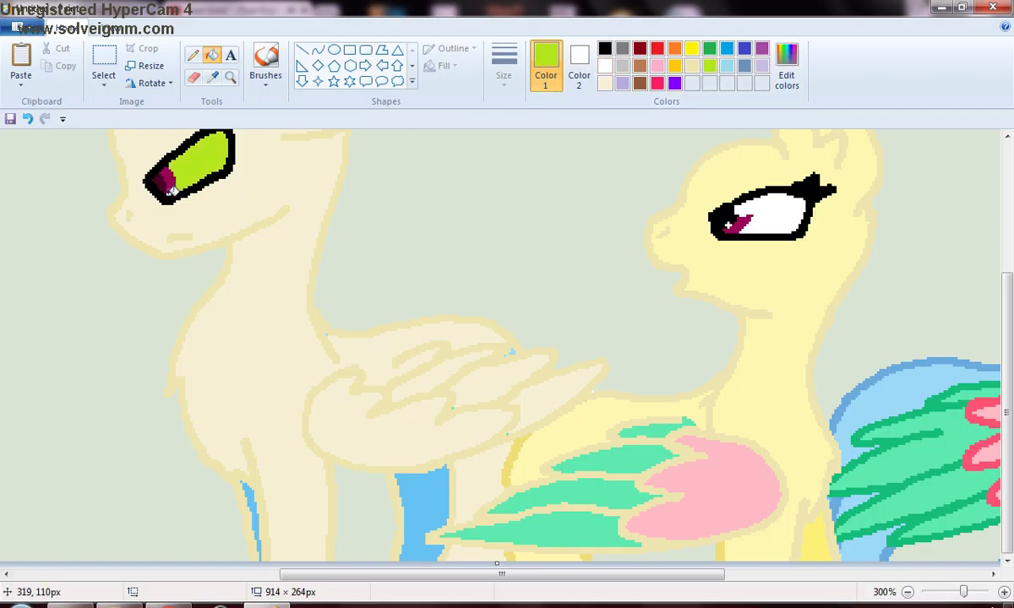
{"action": "left_click", "coordinate": [168, 194]}
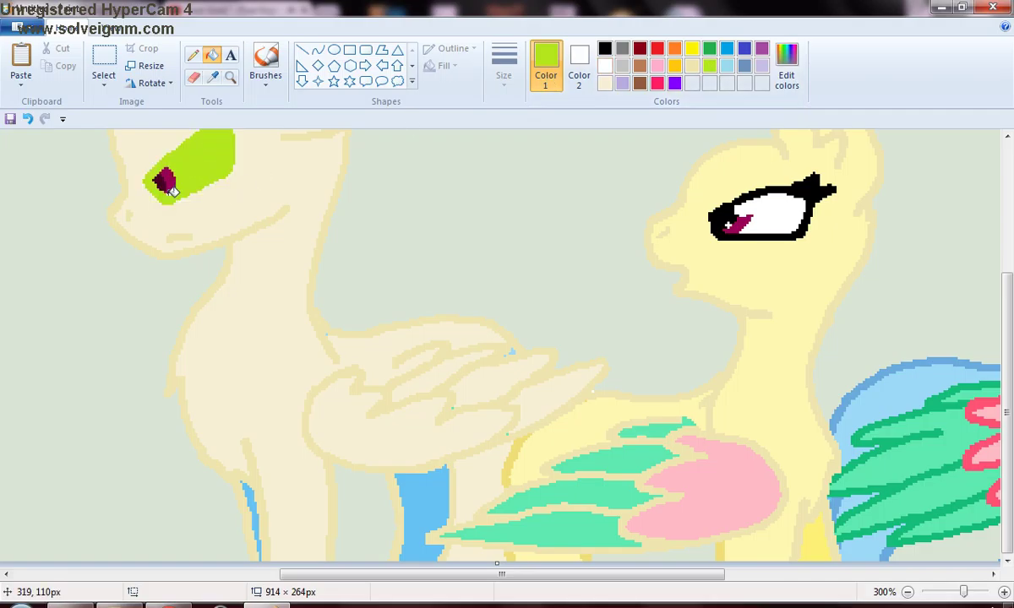
{"action": "left_click", "coordinate": [28, 119]}
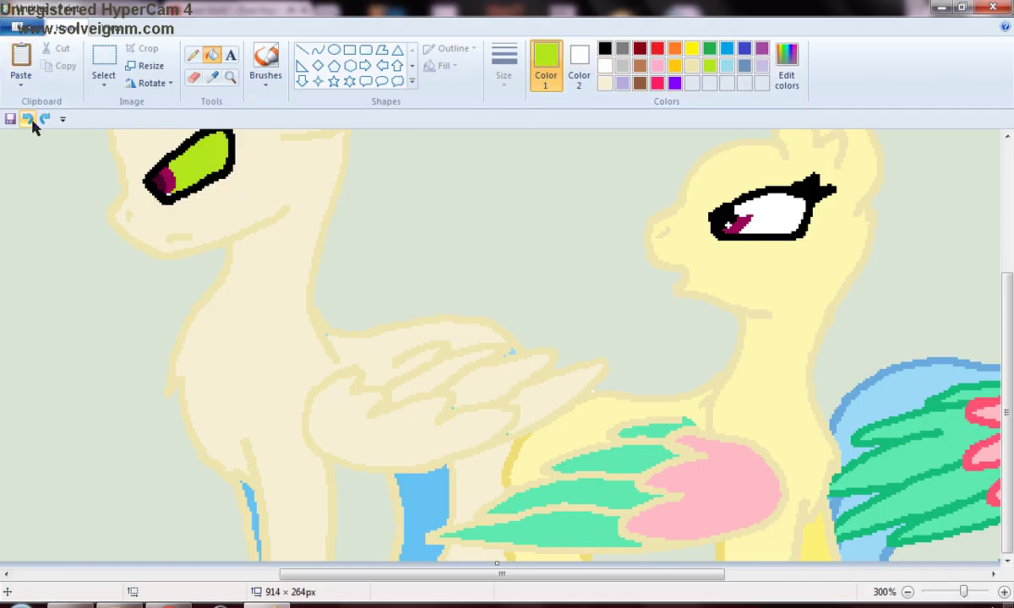
- Set the eraser's background colour to lime and paint over the lower black outline of the large pony's eye
{"action": "left_click", "coordinate": [194, 77]}
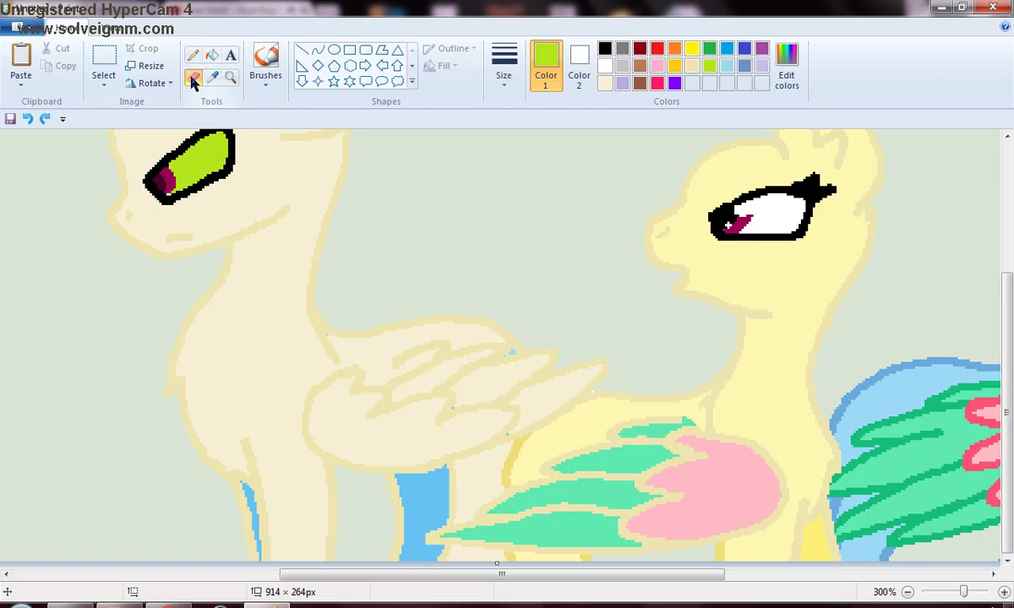
{"action": "left_click", "coordinate": [510, 76]}
{"action": "left_click", "coordinate": [523, 124]}
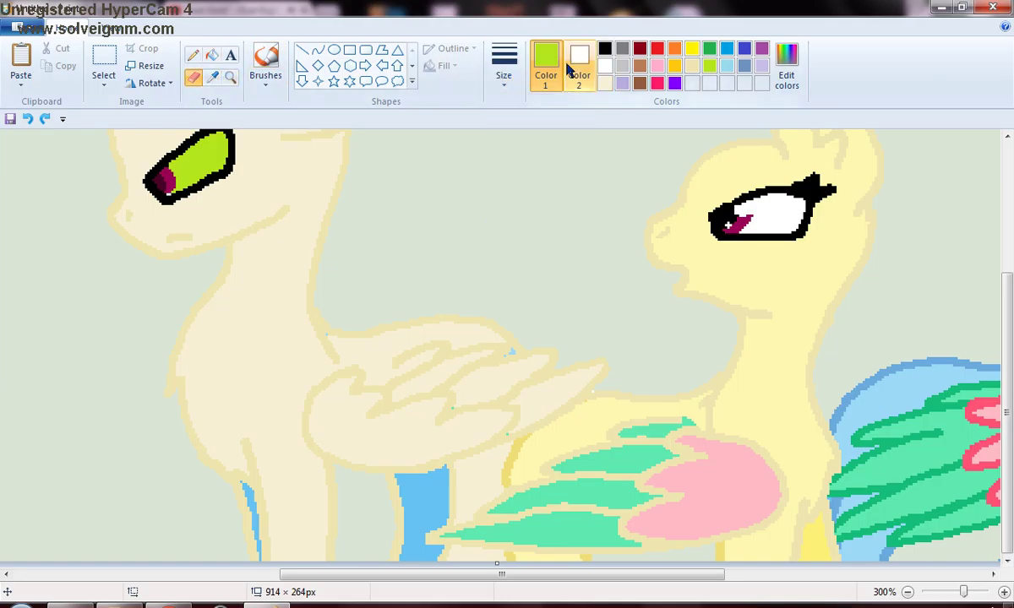
{"action": "left_click", "coordinate": [572, 69]}
{"action": "left_click", "coordinate": [710, 67]}
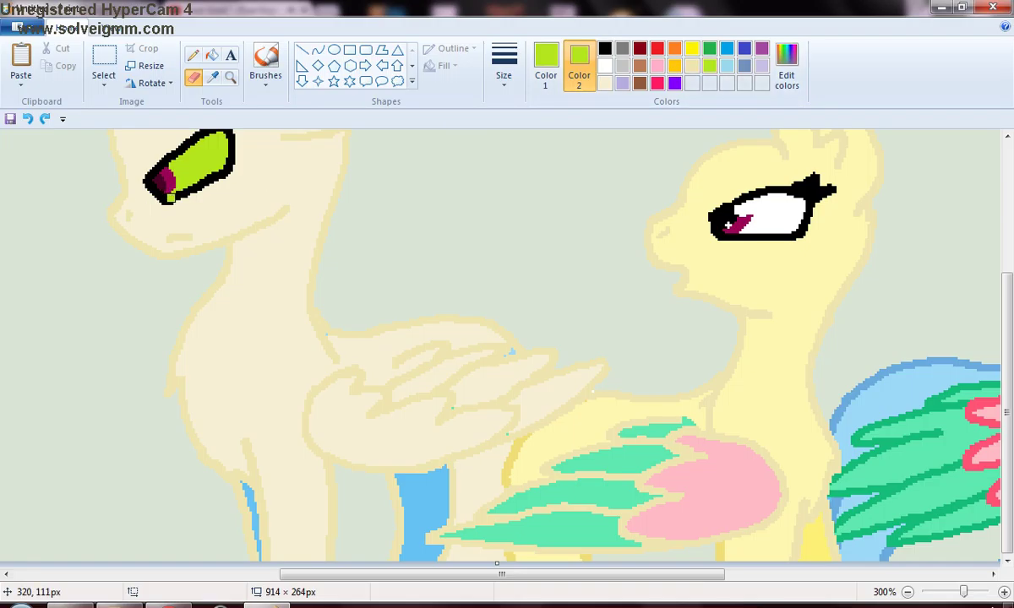
{"action": "left_click", "coordinate": [178, 194]}
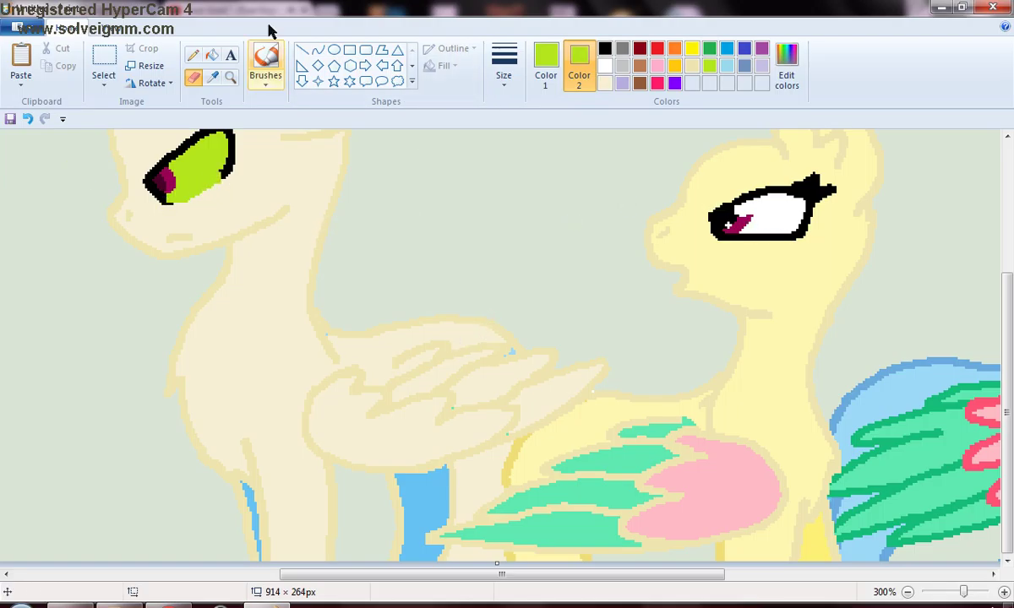
- Mix a darker tan from the light cream (Red 236, Green 220, Blue 155) and add it to the custom colours
{"action": "left_click", "coordinate": [605, 83]}
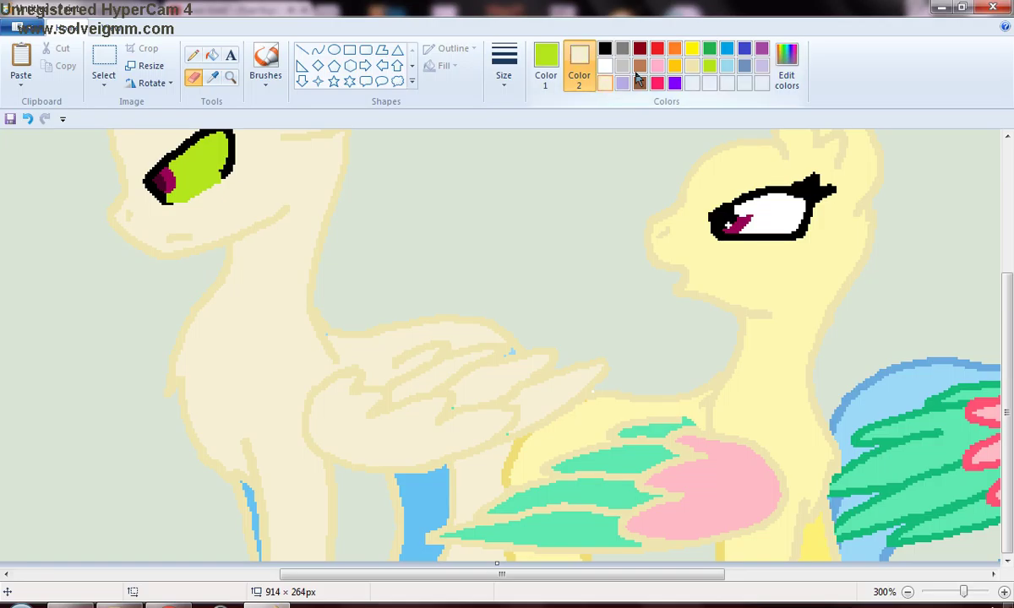
{"action": "left_click", "coordinate": [786, 68]}
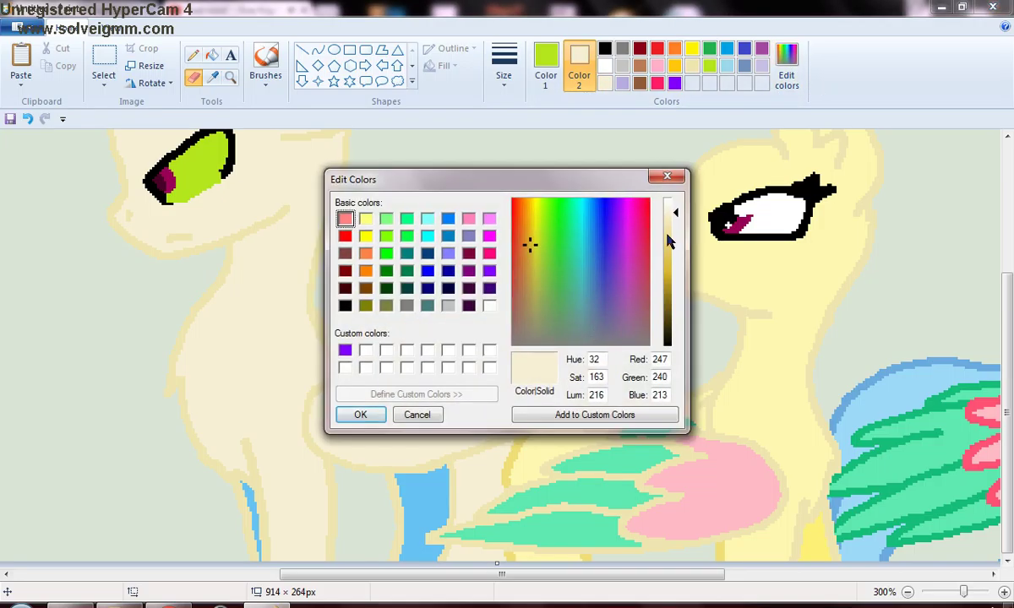
{"action": "mouse_move", "coordinate": [668, 239]}
{"action": "left_mouse_down"}
{"action": "mouse_move", "coordinate": [668, 222]}
{"action": "mouse_move", "coordinate": [668, 233]}
{"action": "left_mouse_up"}
{"action": "left_click", "coordinate": [538, 415]}
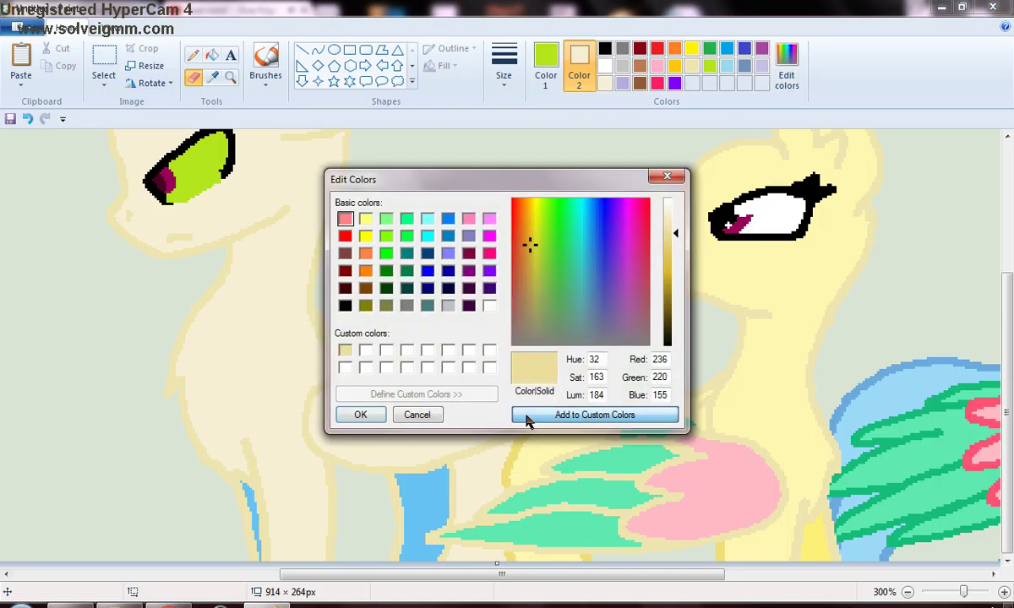
{"action": "left_click", "coordinate": [360, 415]}
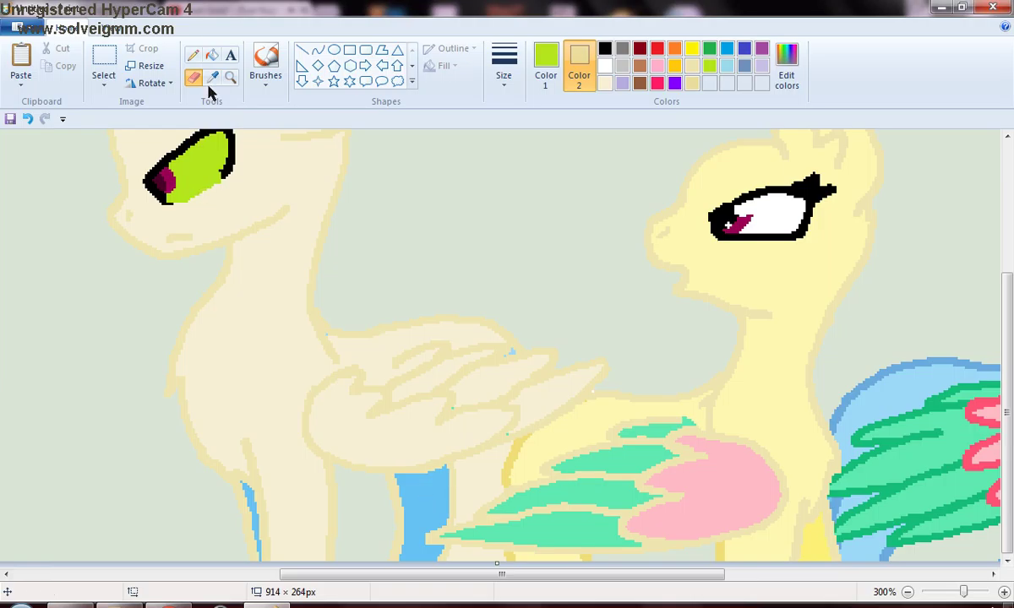
- Fill the large pony's far foreleg, far hind leg and far ear with the darker tan custom colour
{"action": "left_click", "coordinate": [211, 56]}
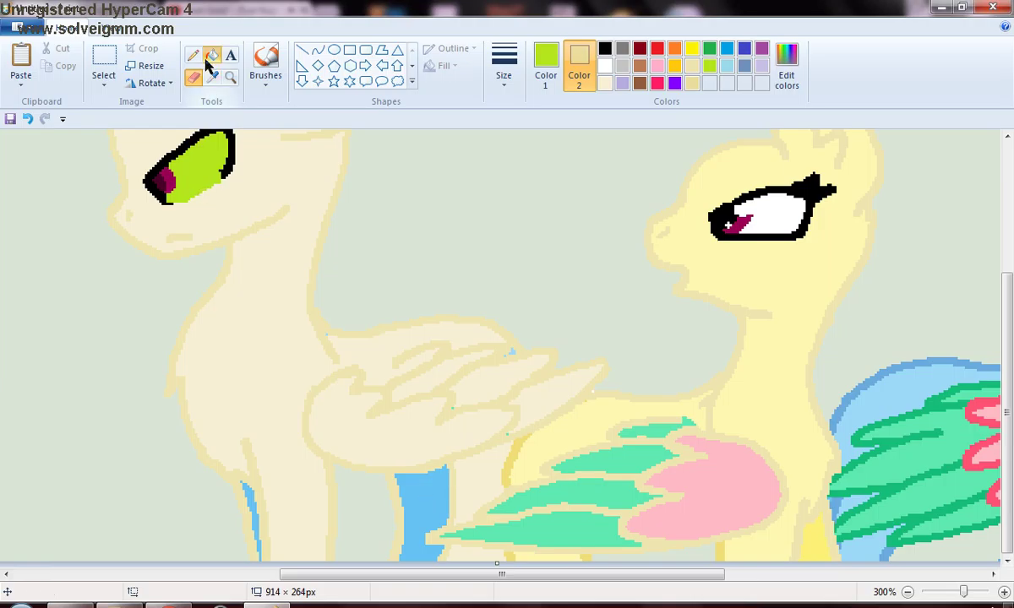
{"action": "left_click", "coordinate": [253, 501]}
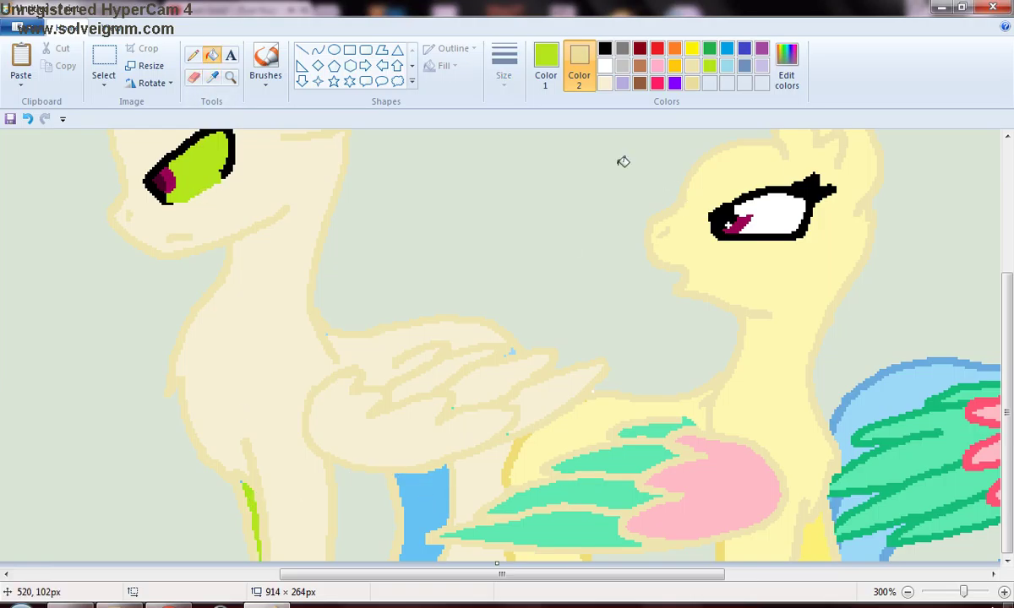
{"action": "left_click", "coordinate": [689, 84]}
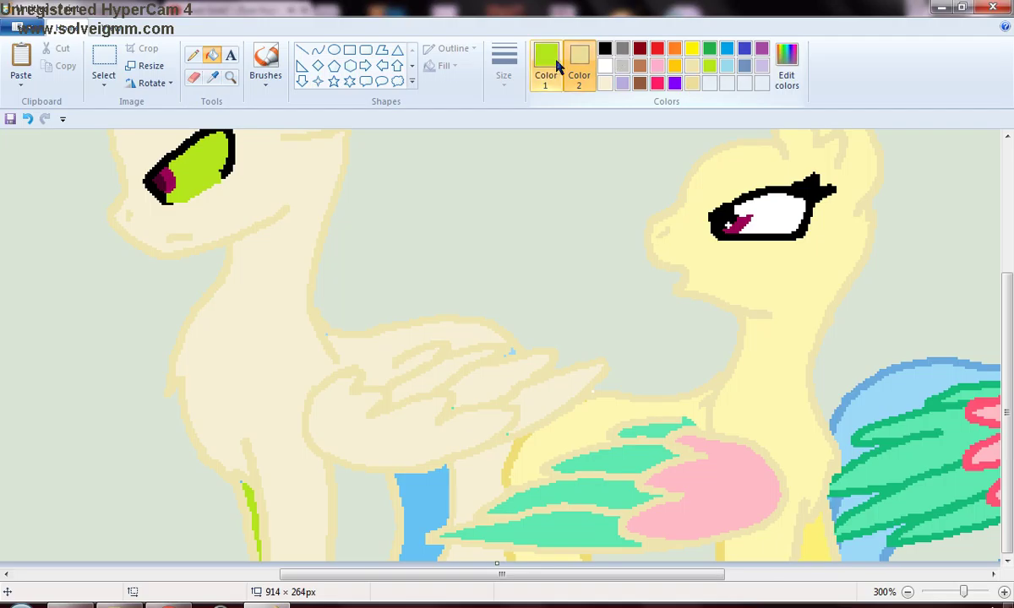
{"action": "left_click", "coordinate": [547, 63]}
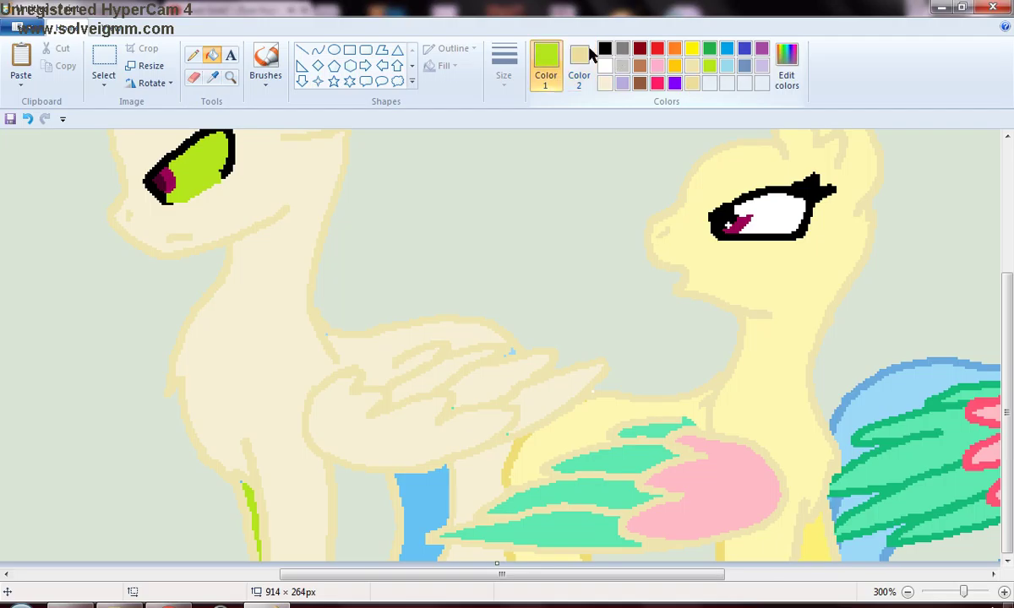
{"action": "left_click", "coordinate": [692, 84]}
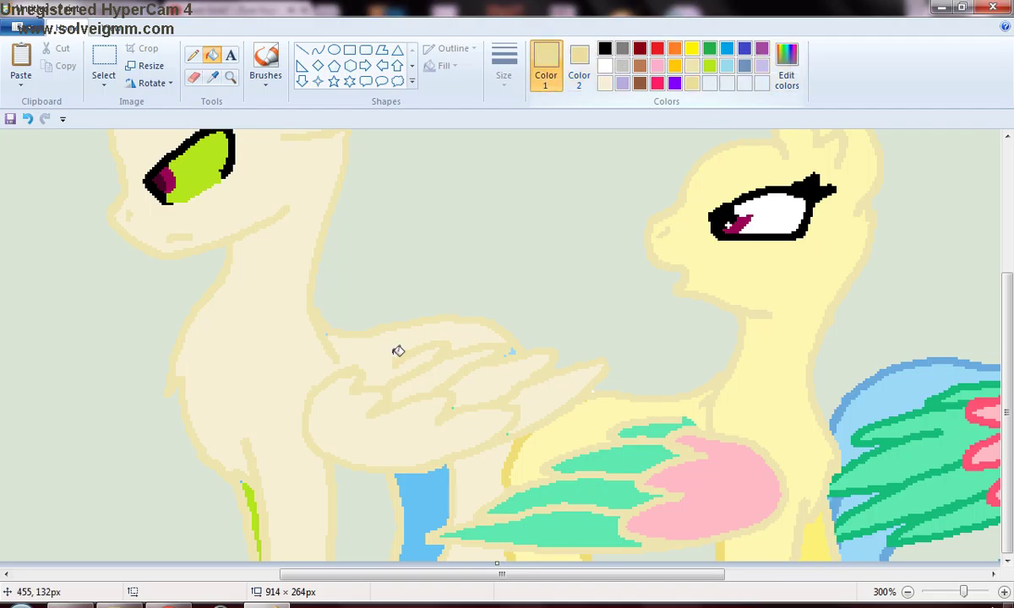
{"action": "left_click", "coordinate": [254, 492]}
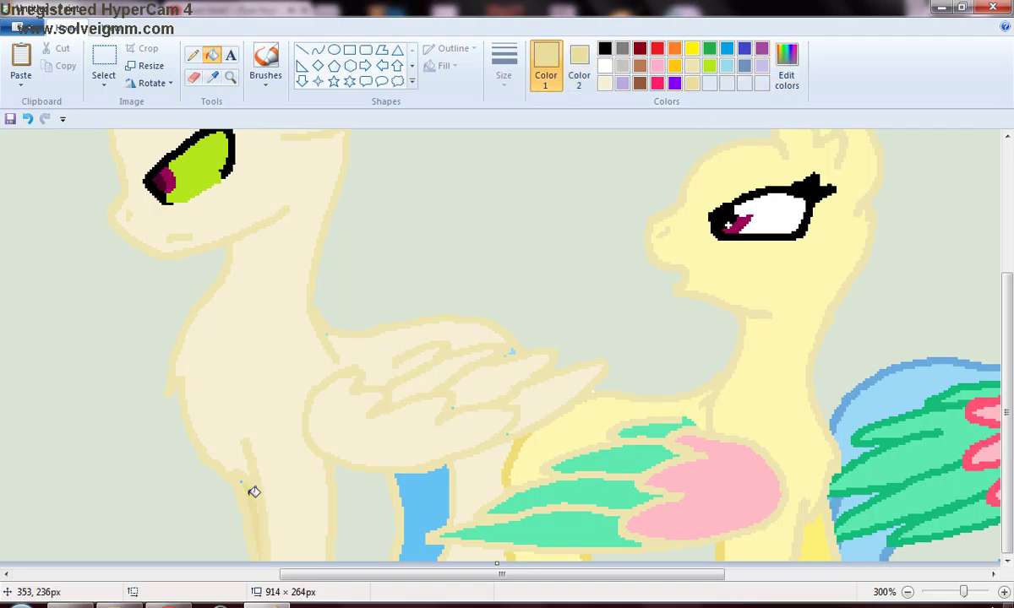
{"action": "left_click", "coordinate": [427, 484]}
{"action": "left_click_drag", "start_coordinate": [1007, 344], "coordinate": [1011, 272]}
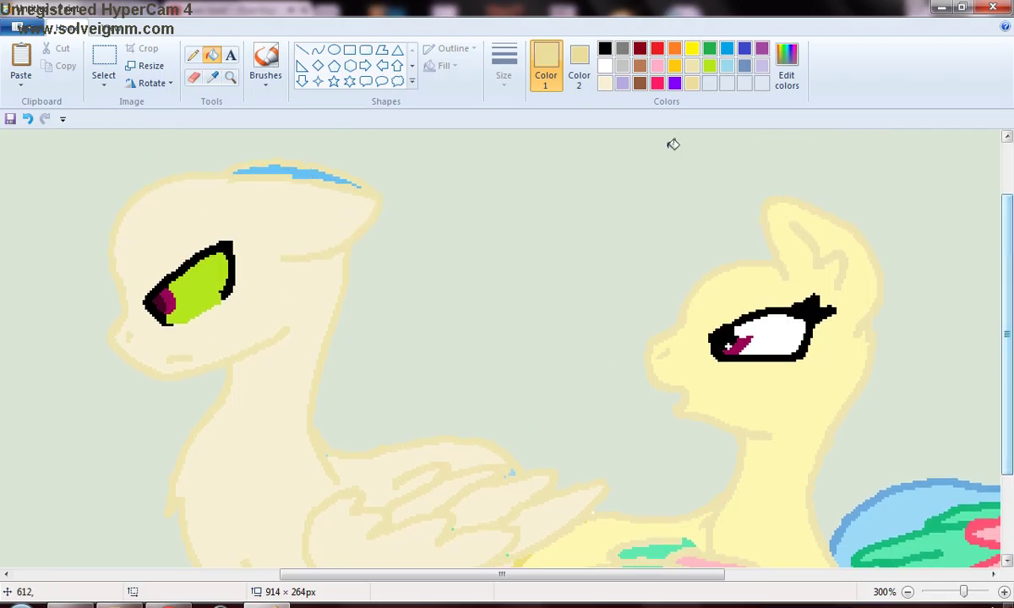
{"action": "left_click", "coordinate": [314, 169]}
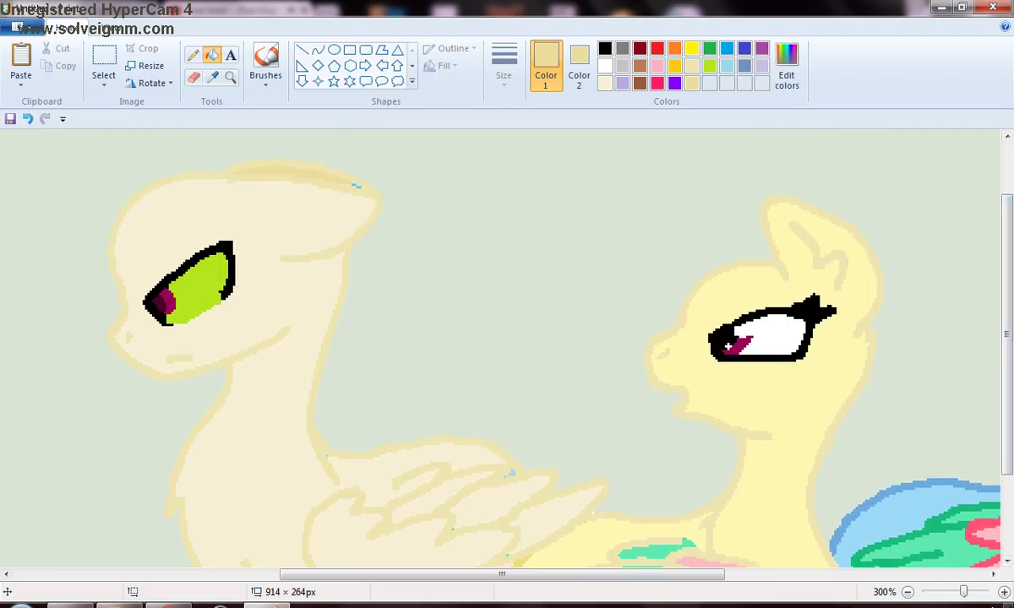
- Fill the head and neck of the yellow pony beside the large one with the light cream custom colour
{"action": "left_click_drag", "start_coordinate": [423, 577], "coordinate": [519, 581]}
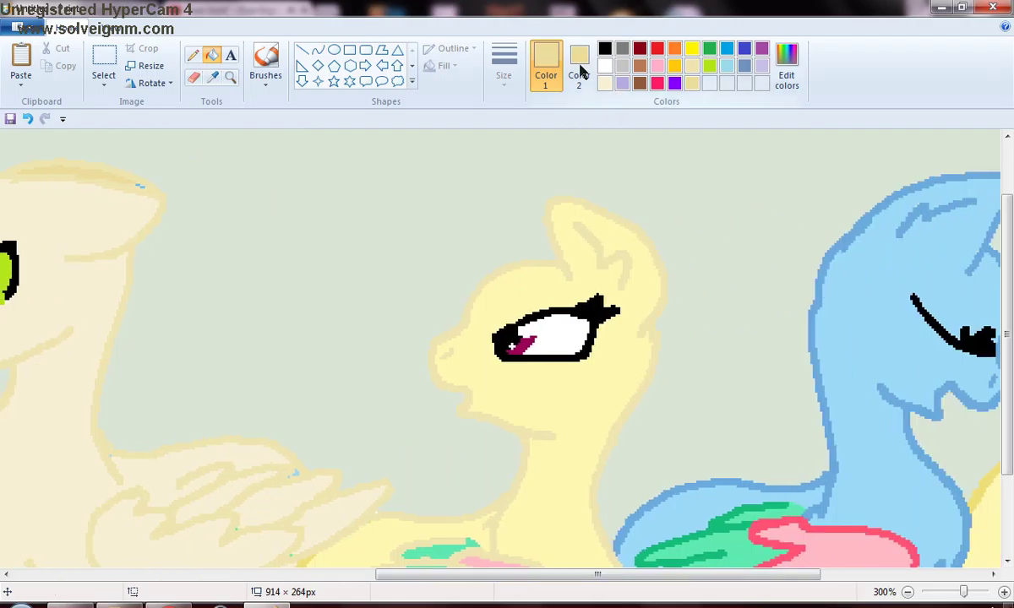
{"action": "left_click", "coordinate": [605, 83]}
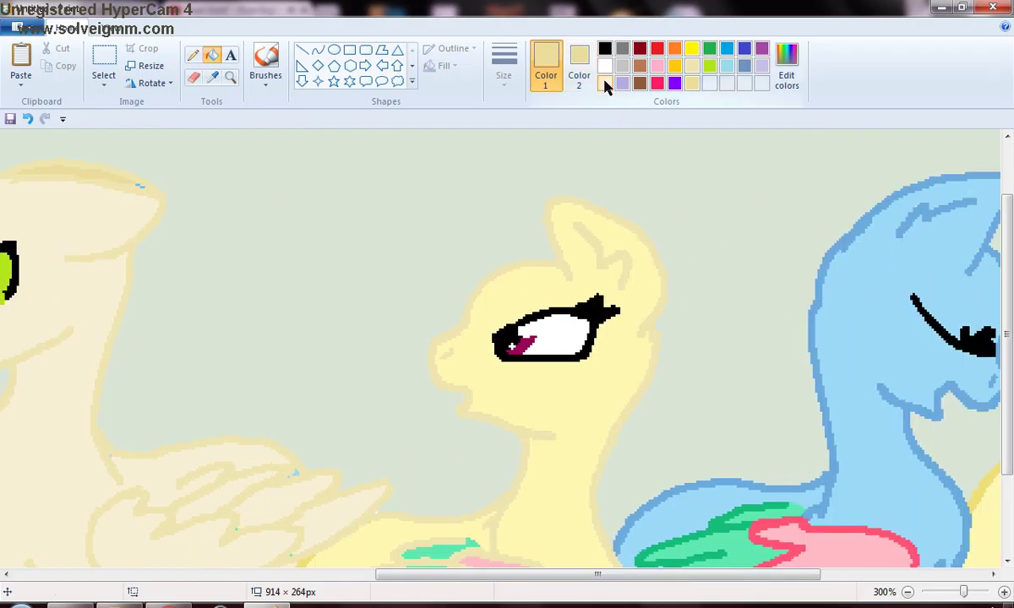
{"action": "left_click", "coordinate": [638, 301]}
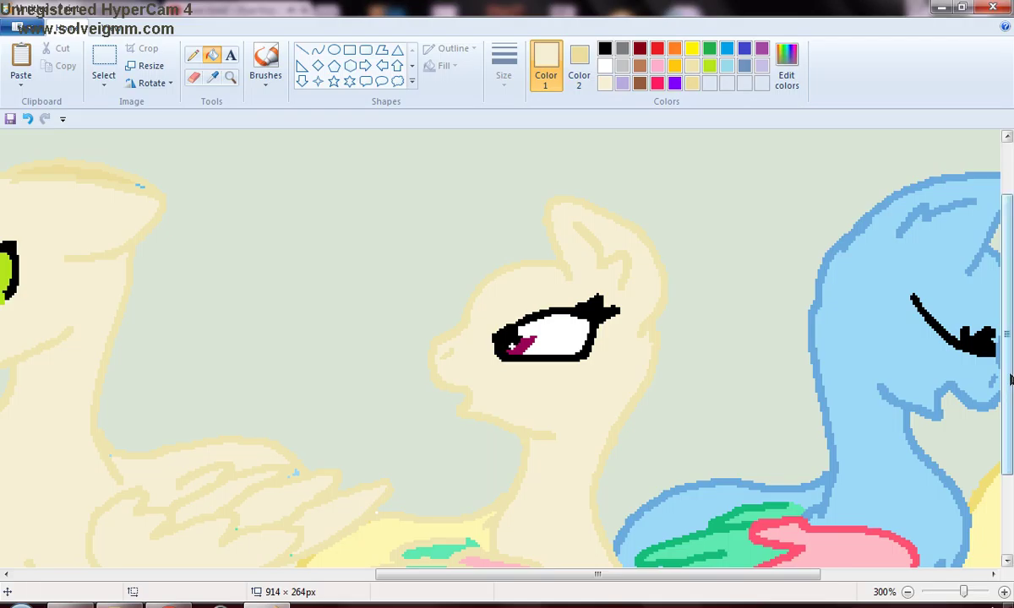
- Fill the second pony's pink wing base, green feathers and remaining yellow body with the same light cream
{"action": "left_click_drag", "start_coordinate": [1012, 426], "coordinate": [1012, 506]}
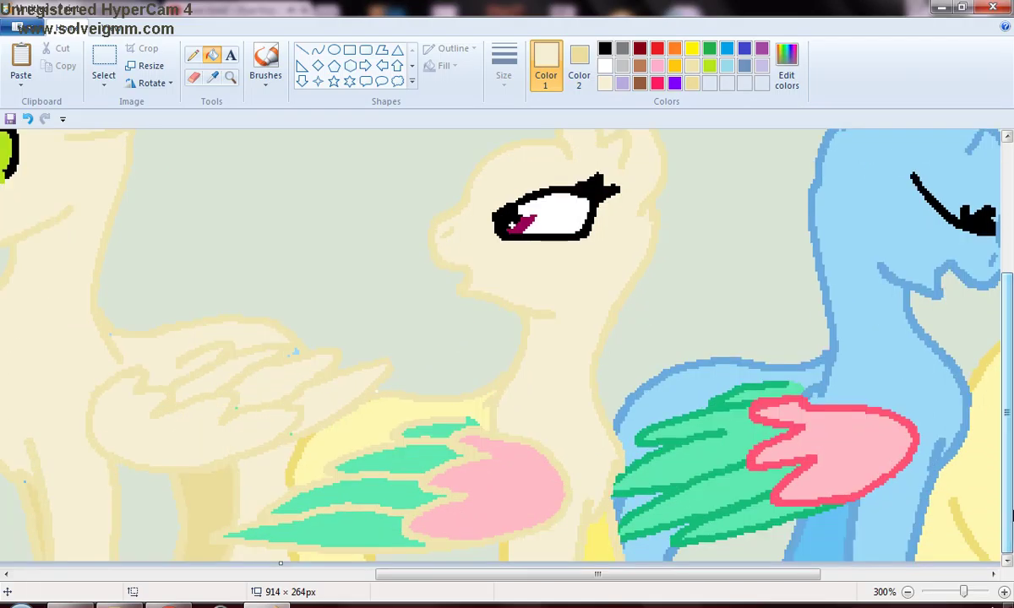
{"action": "left_click", "coordinate": [504, 491]}
{"action": "left_click", "coordinate": [410, 454]}
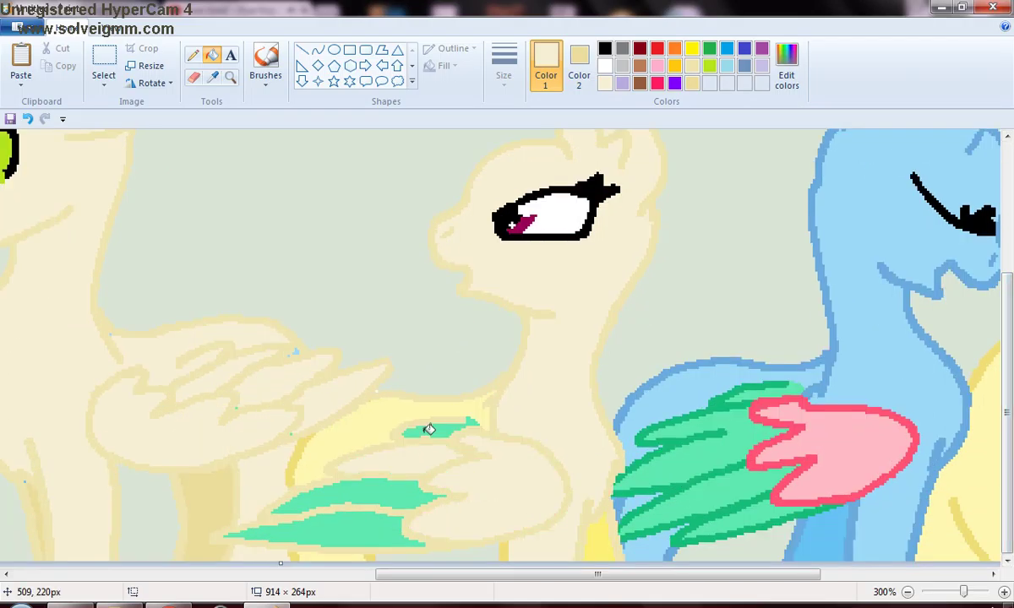
{"action": "left_click", "coordinate": [431, 429]}
{"action": "left_click", "coordinate": [375, 530]}
{"action": "left_click", "coordinate": [381, 486]}
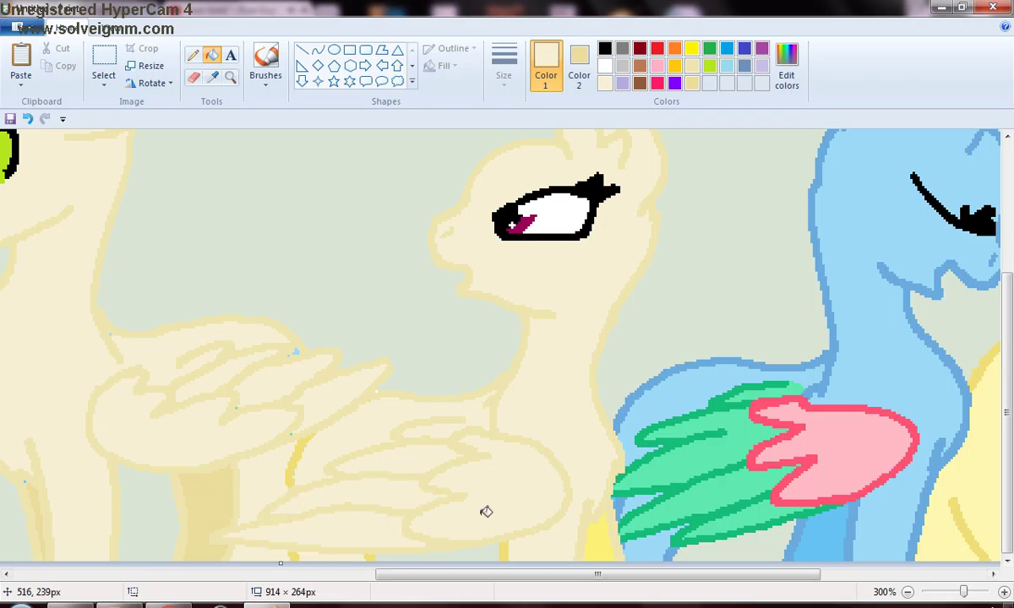
- Fill the second pony's yellow far foreleg with the darker tan custom colour
{"action": "left_click", "coordinate": [692, 83]}
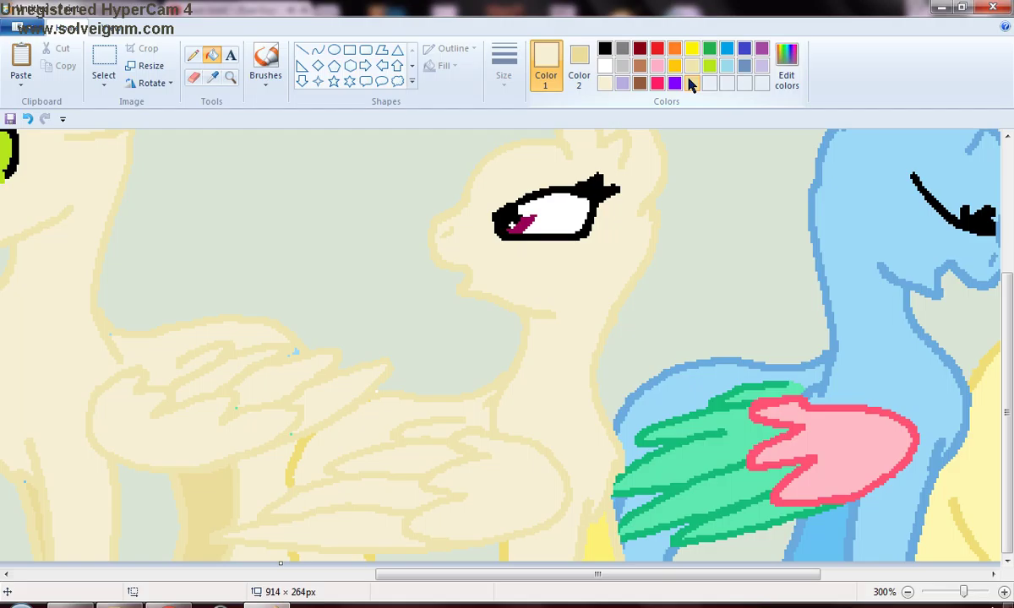
{"action": "left_click", "coordinate": [611, 533]}
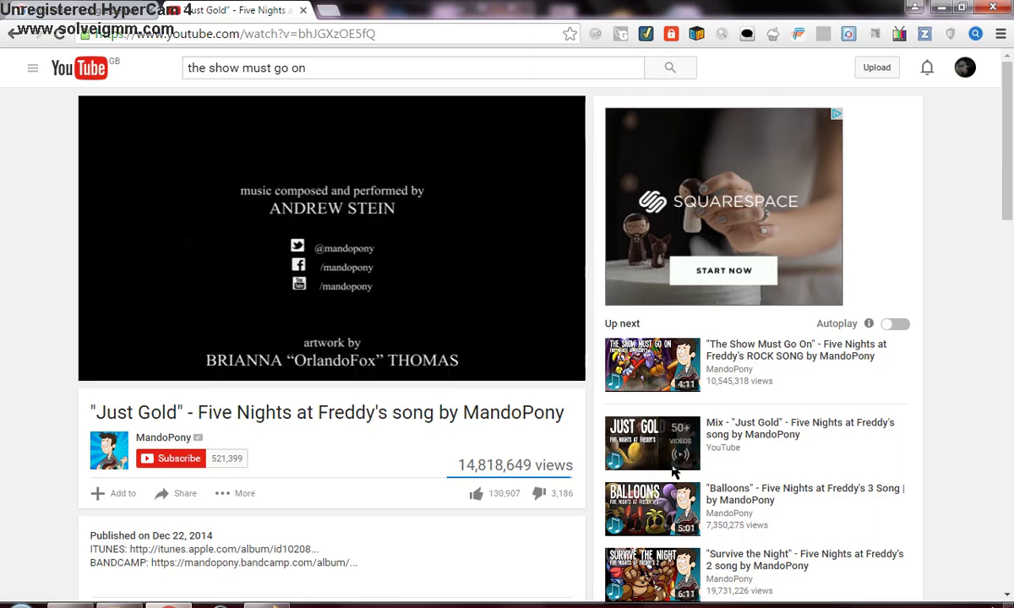
- Switch to YouTube in the browser and open the suggested video "Balloons" - Five Nights at Freddy's 3 Song
{"action": "left_click", "coordinate": [652, 508]}
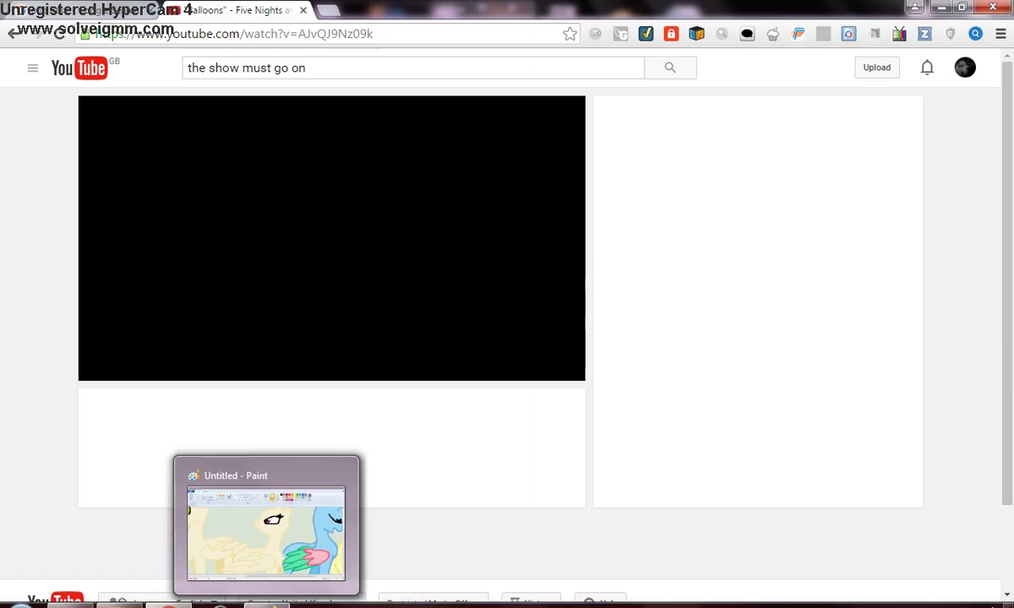
- Switch back to Paint and fill the leftover yellow outline segment on the second pony's rump with the darker cream colour
{"action": "left_click", "coordinate": [258, 557]}
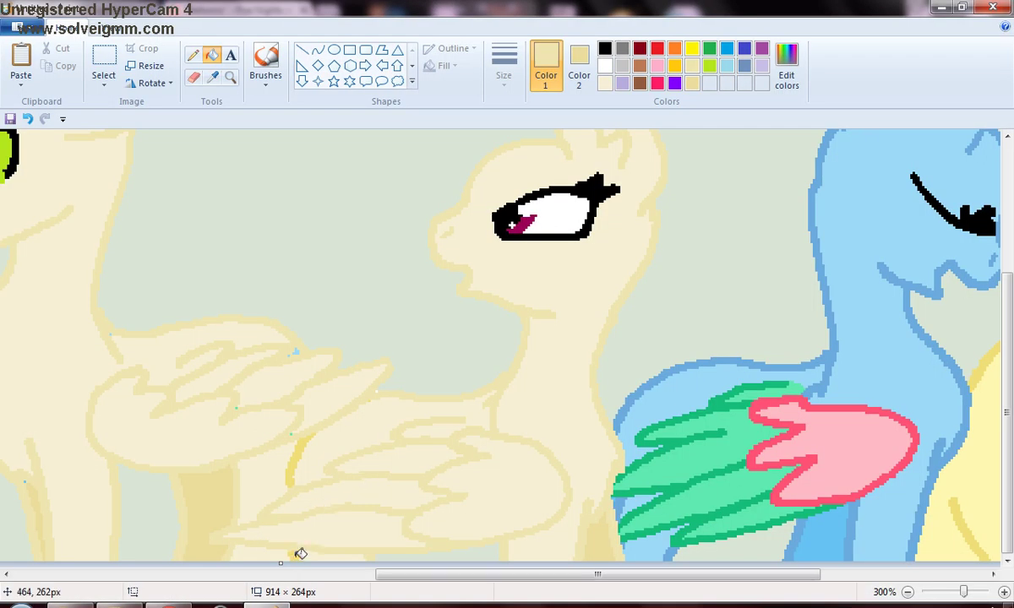
{"action": "left_click", "coordinate": [290, 469]}
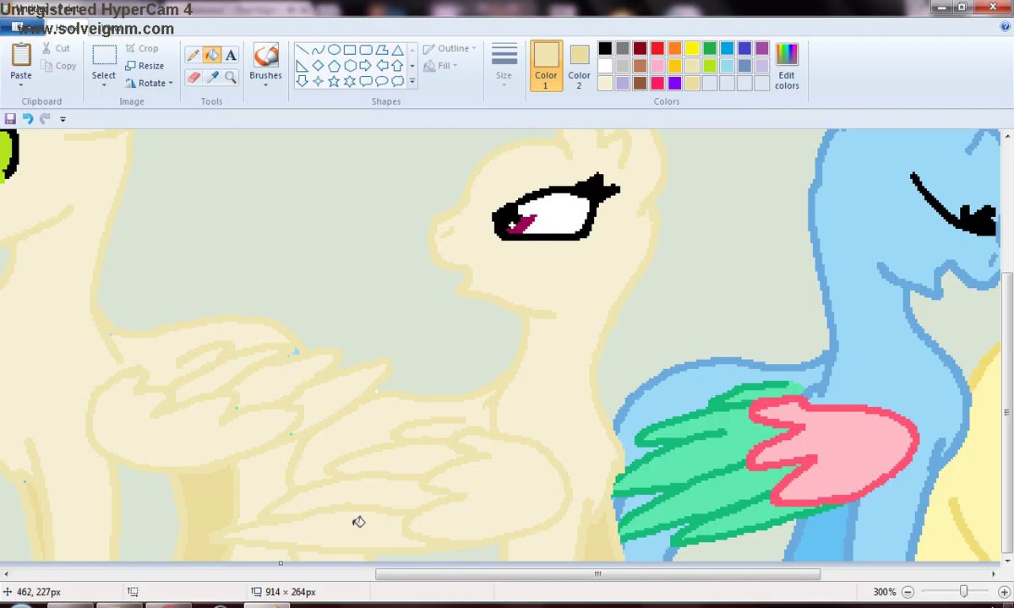
- Skip the ad before the "Balloons" video on YouTube and return to the drawing in Paint
{"action": "key", "text": "alt+Tab"}
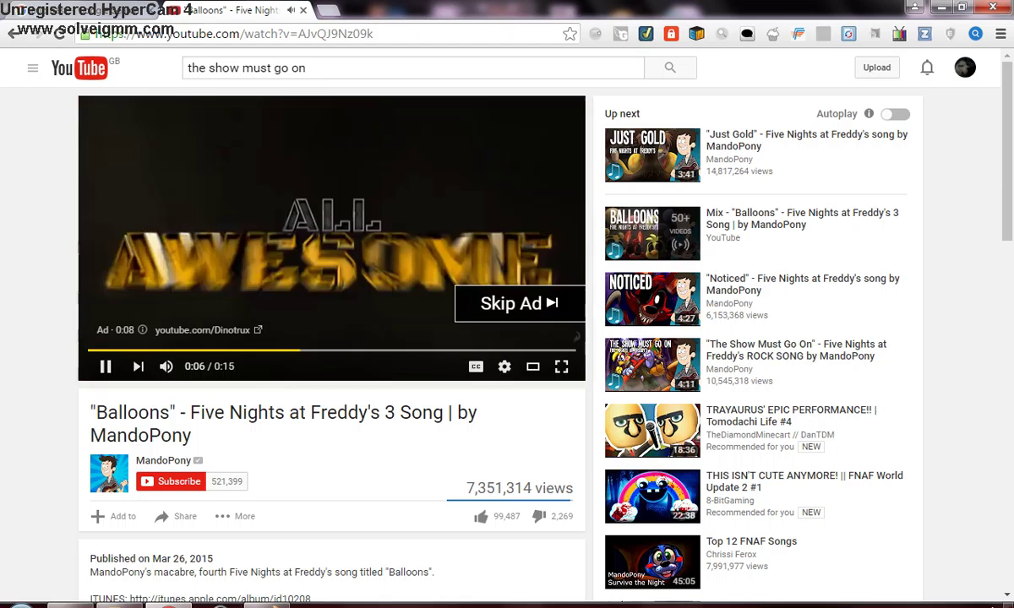
{"action": "left_click", "coordinate": [544, 304]}
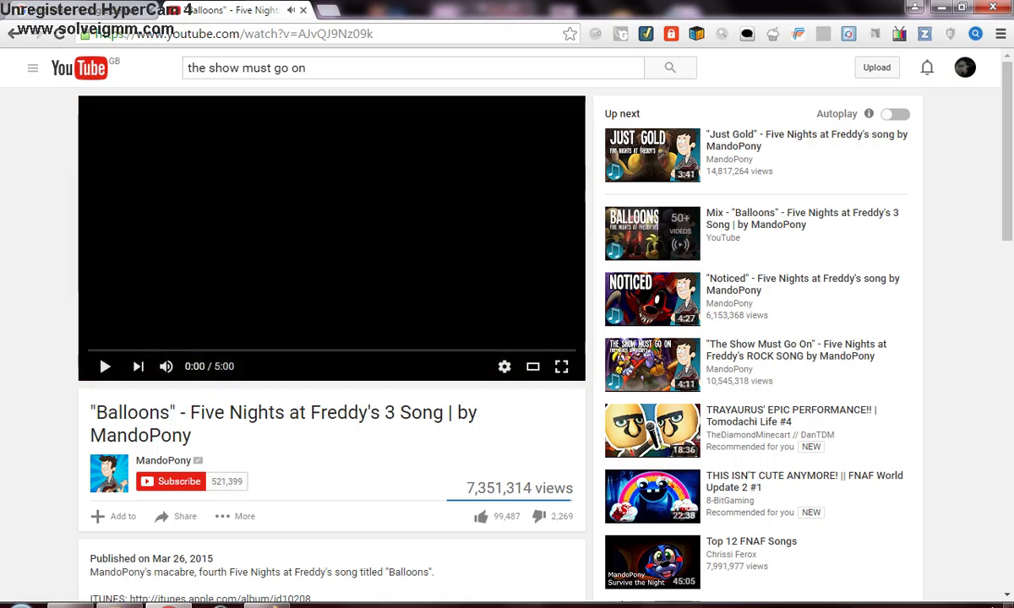
{"action": "mouse_move", "coordinate": [169, 605]}
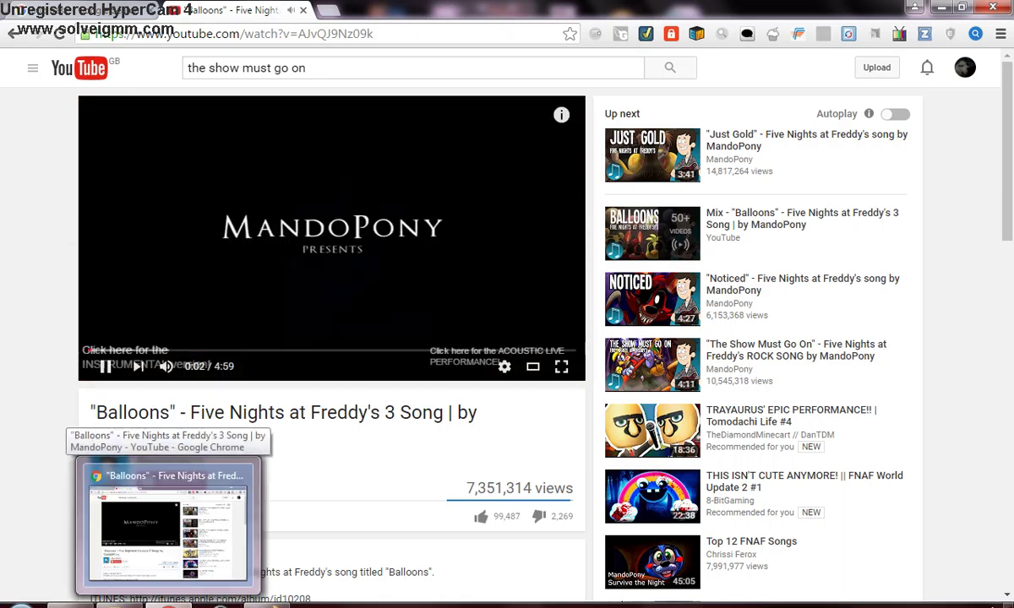
{"action": "key", "text": "alt+Tab"}
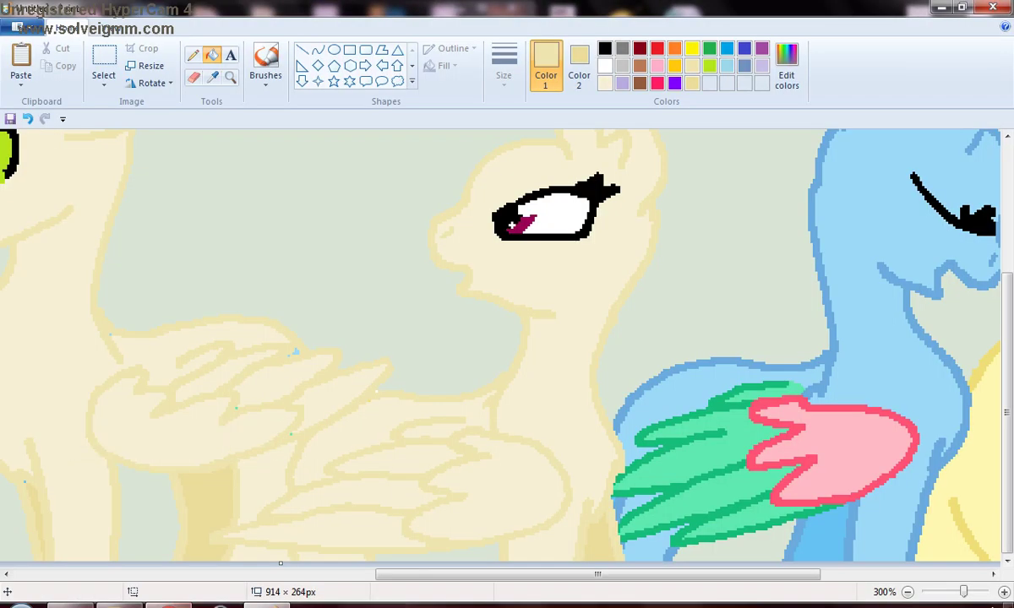
{"action": "left_click", "coordinate": [238, 516]}
{"action": "key", "text": "alt+Tab"}
- Draw a brown curve at the thickest line size from the large pony's crown across its forehead to the snout, about 53 by 60 px
{"action": "left_click_drag", "start_coordinate": [473, 577], "coordinate": [333, 568]}
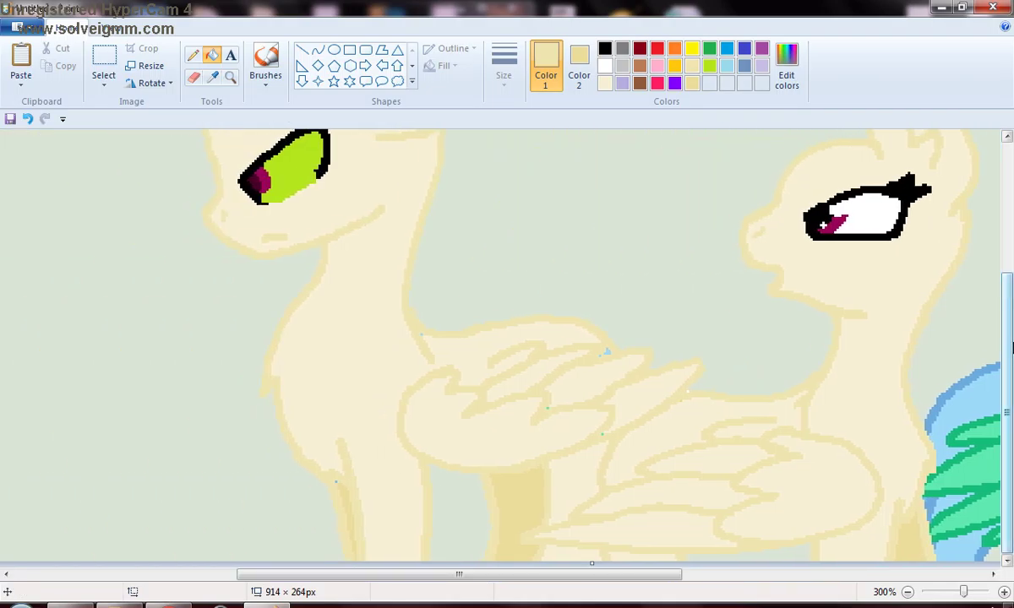
{"action": "left_click_drag", "start_coordinate": [1012, 340], "coordinate": [1011, 252]}
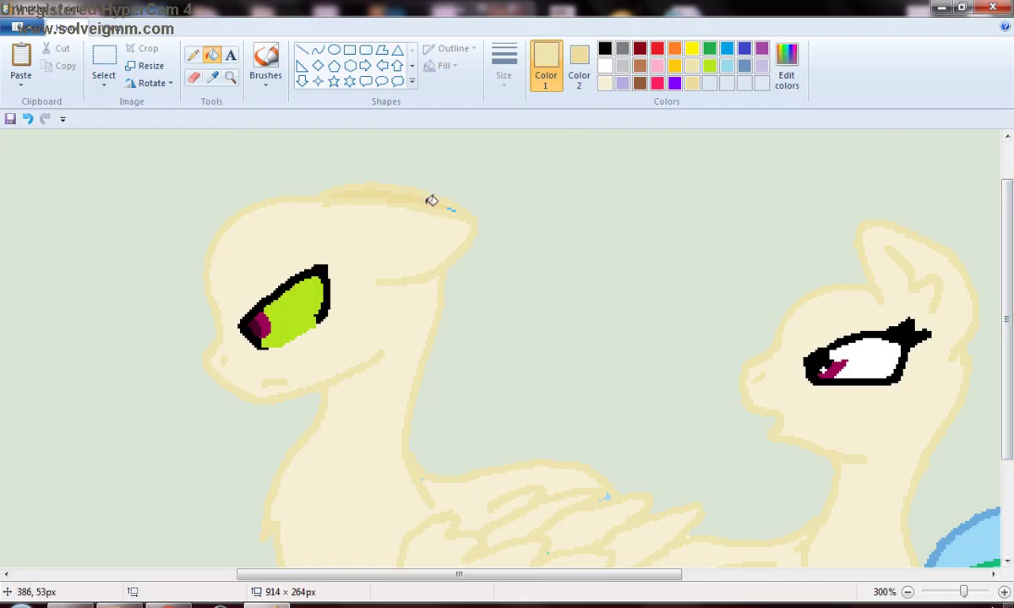
{"action": "left_click", "coordinate": [726, 68]}
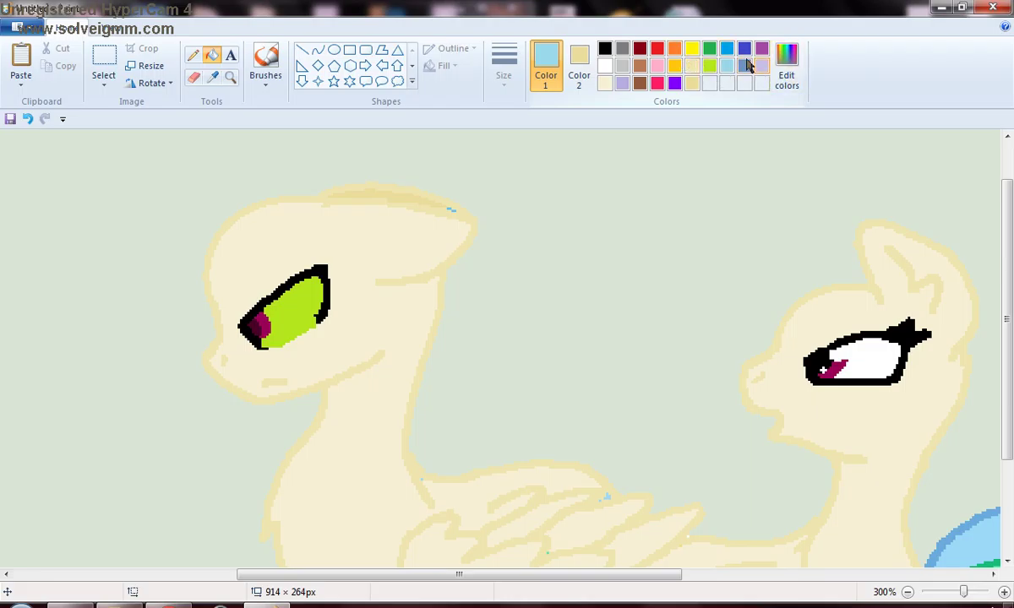
{"action": "left_click", "coordinate": [638, 86]}
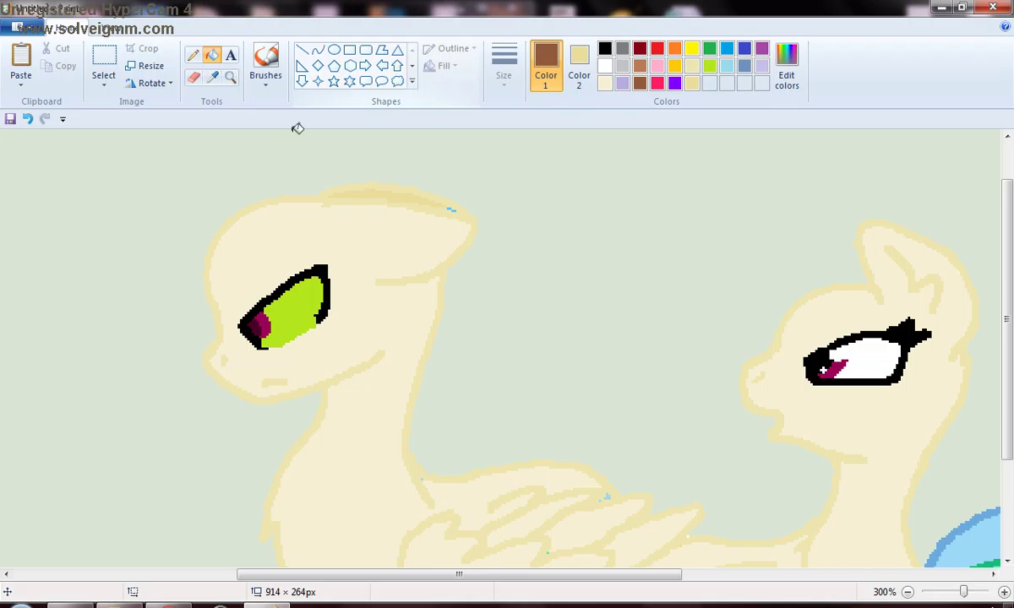
{"action": "left_click", "coordinate": [320, 54]}
{"action": "left_click", "coordinate": [505, 78]}
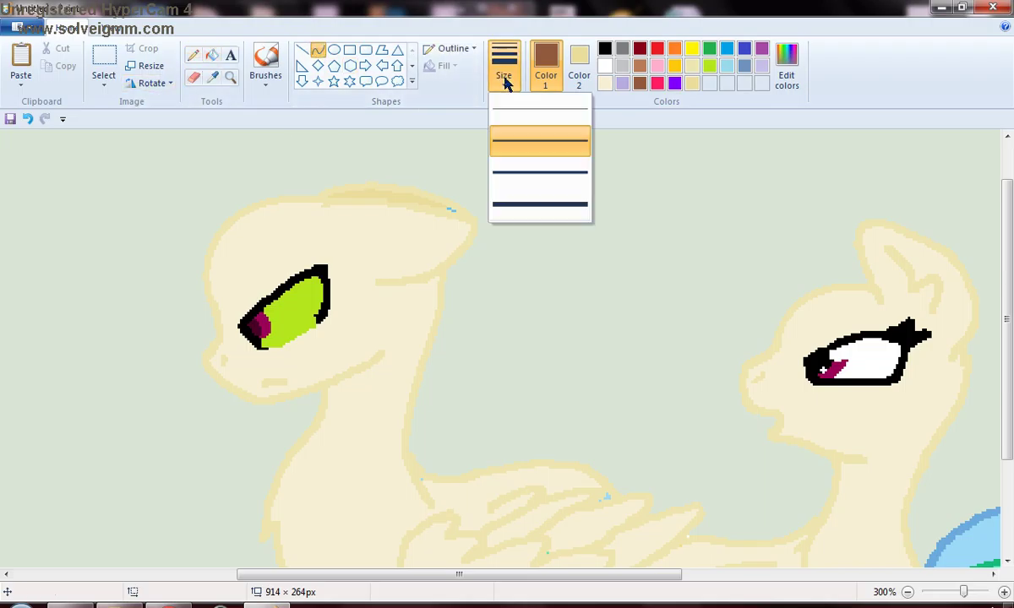
{"action": "left_click", "coordinate": [549, 209]}
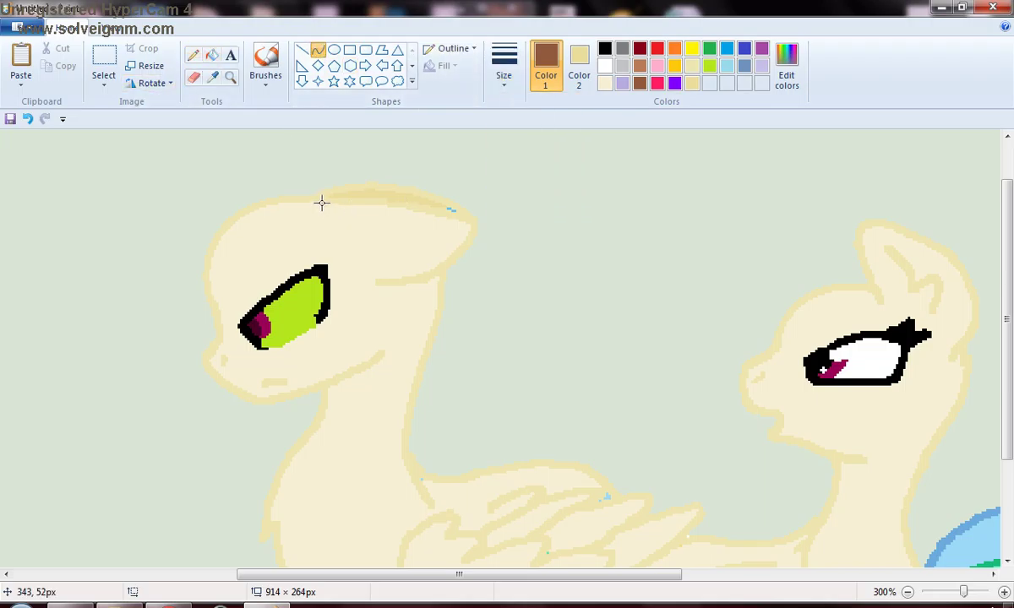
{"action": "left_click_drag", "start_coordinate": [320, 201], "coordinate": [225, 284]}
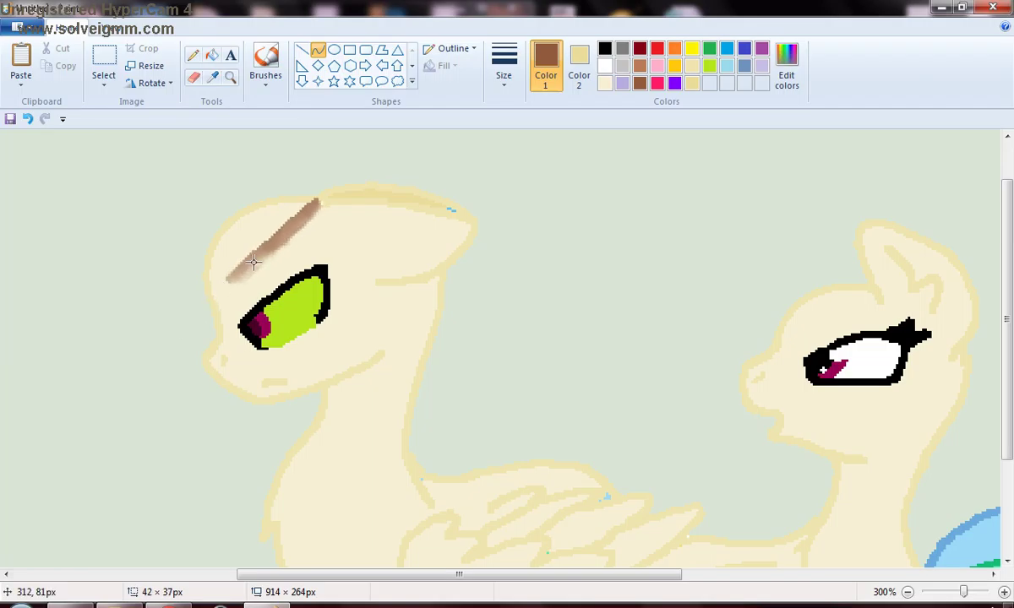
{"action": "left_click_drag", "start_coordinate": [251, 240], "coordinate": [250, 235]}
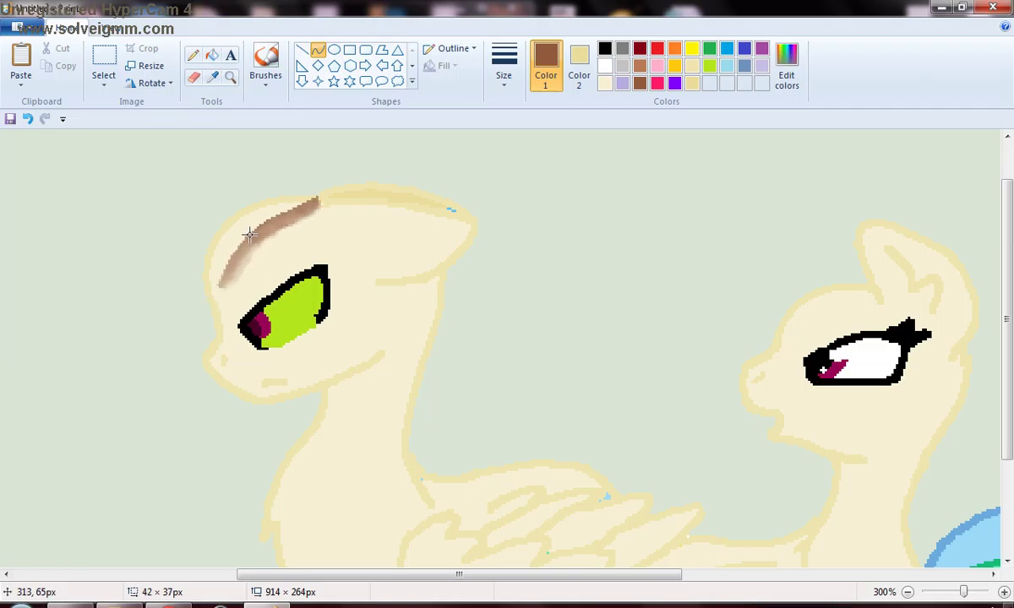
{"action": "left_click", "coordinate": [249, 234]}
{"action": "left_click_drag", "start_coordinate": [219, 291], "coordinate": [191, 345]}
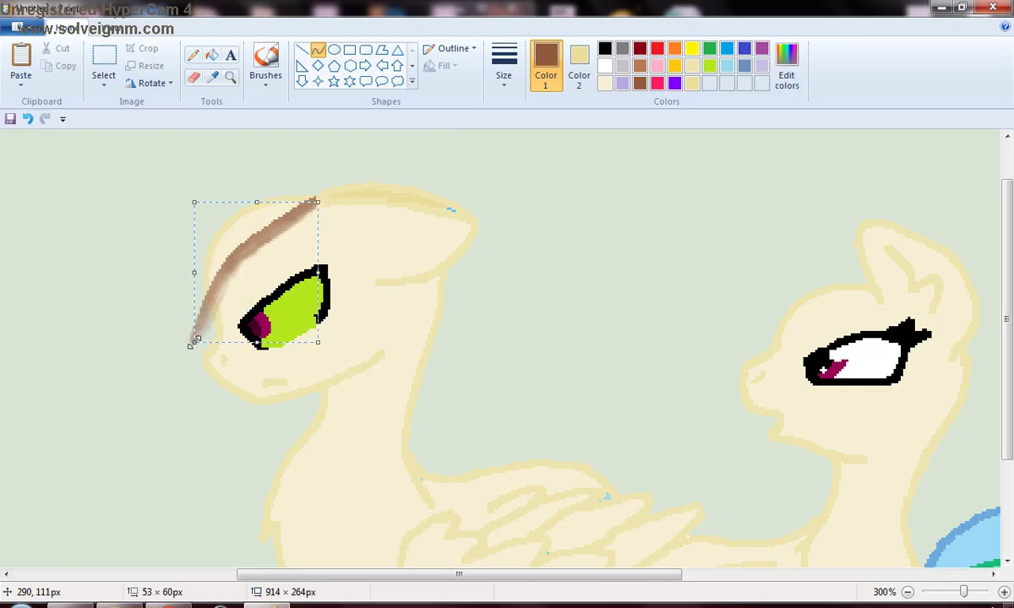
- Change the forehead curve's outline style to Oil and its line size to the second thickest
{"action": "left_click", "coordinate": [444, 52]}
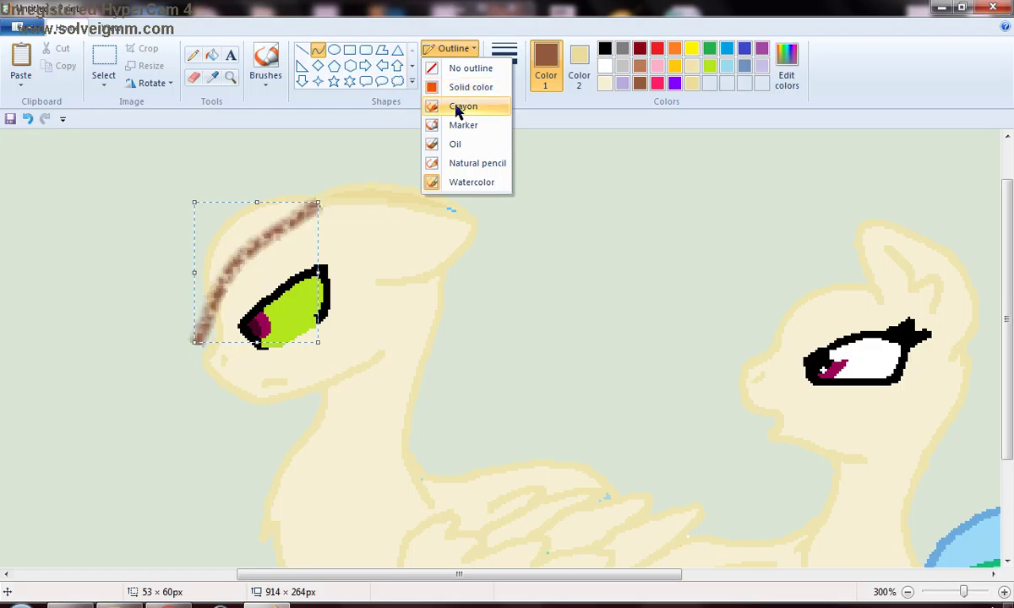
{"action": "left_click", "coordinate": [460, 144]}
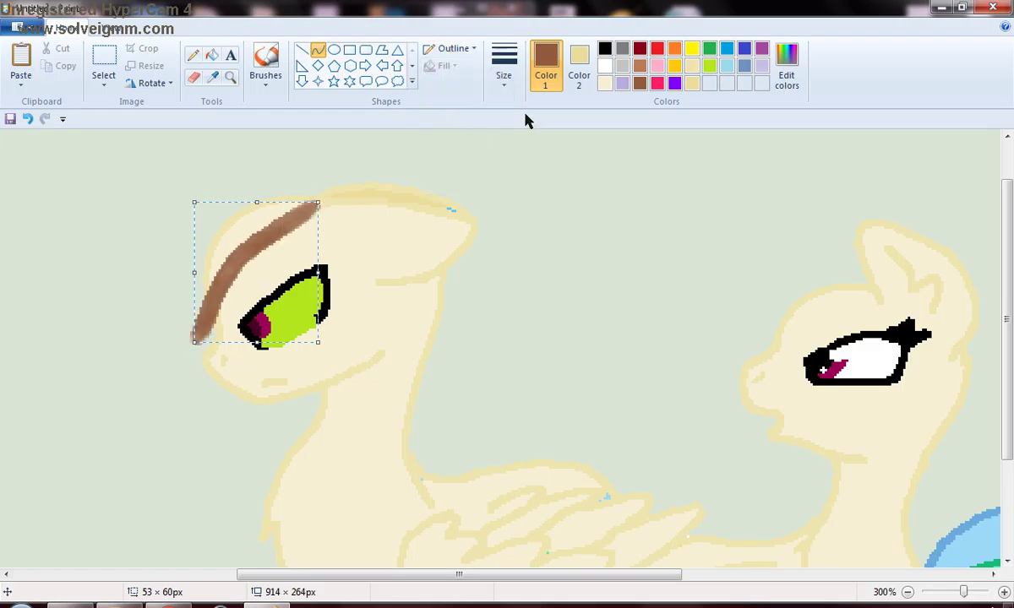
{"action": "left_click", "coordinate": [504, 78]}
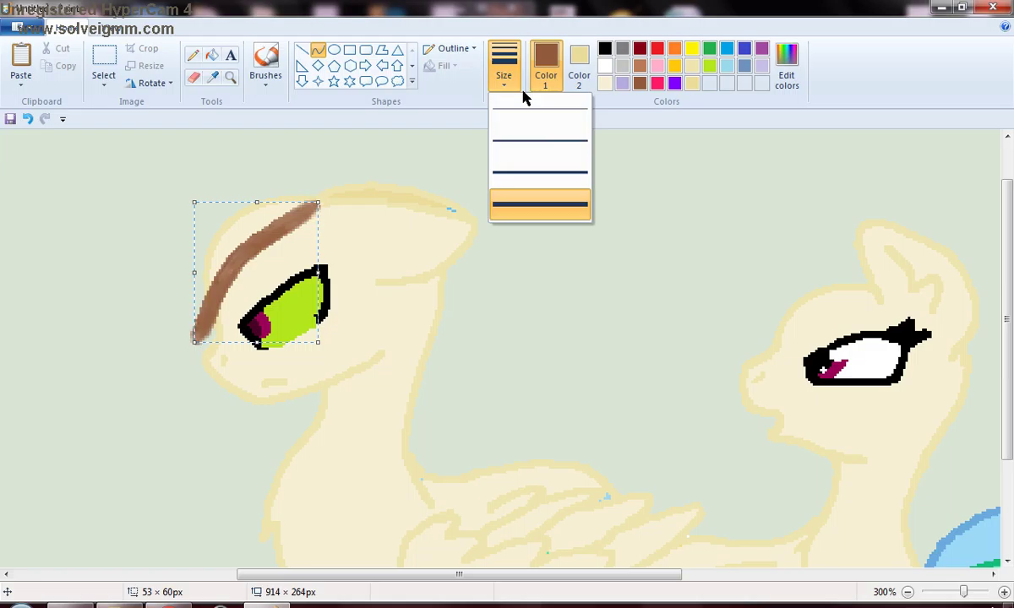
{"action": "left_click", "coordinate": [548, 174]}
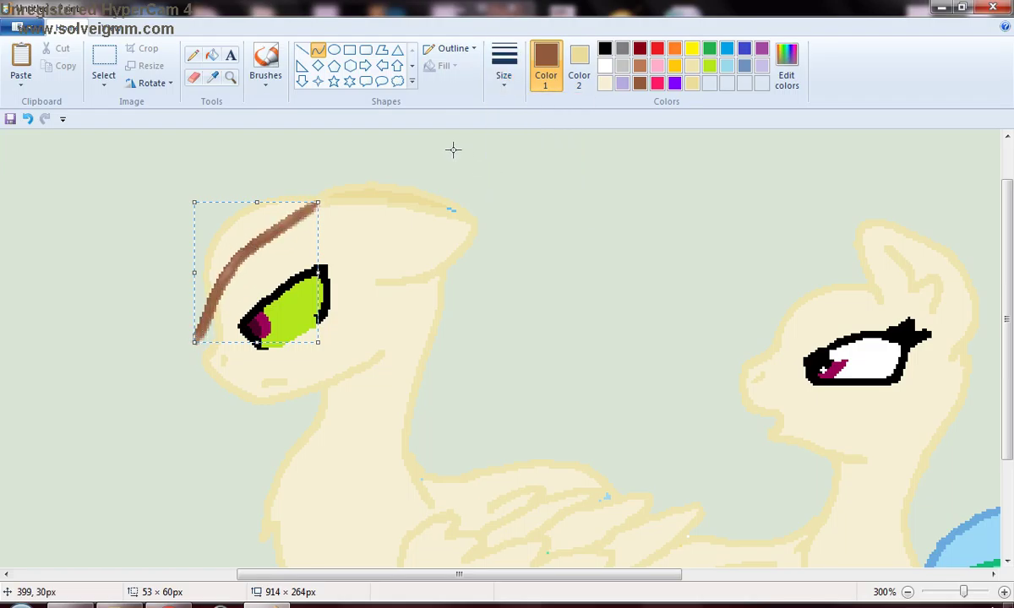
{"action": "left_click", "coordinate": [164, 286]}
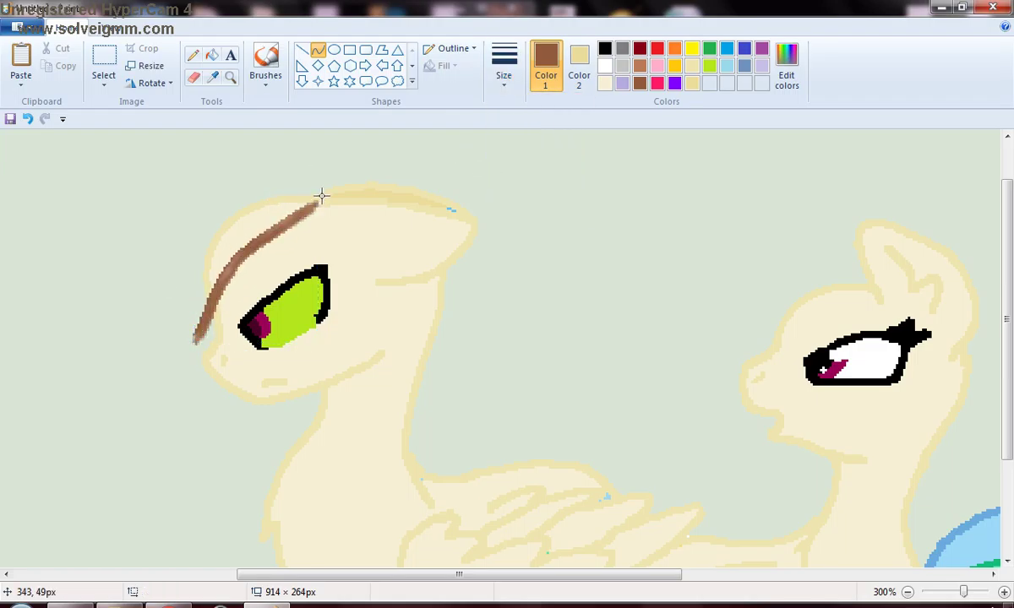
- Close the fringe outline with a second brown curve bulging over the forehead from crown to fringe tip, about 56 by 65 px
{"action": "left_click_drag", "start_coordinate": [313, 202], "coordinate": [181, 391]}
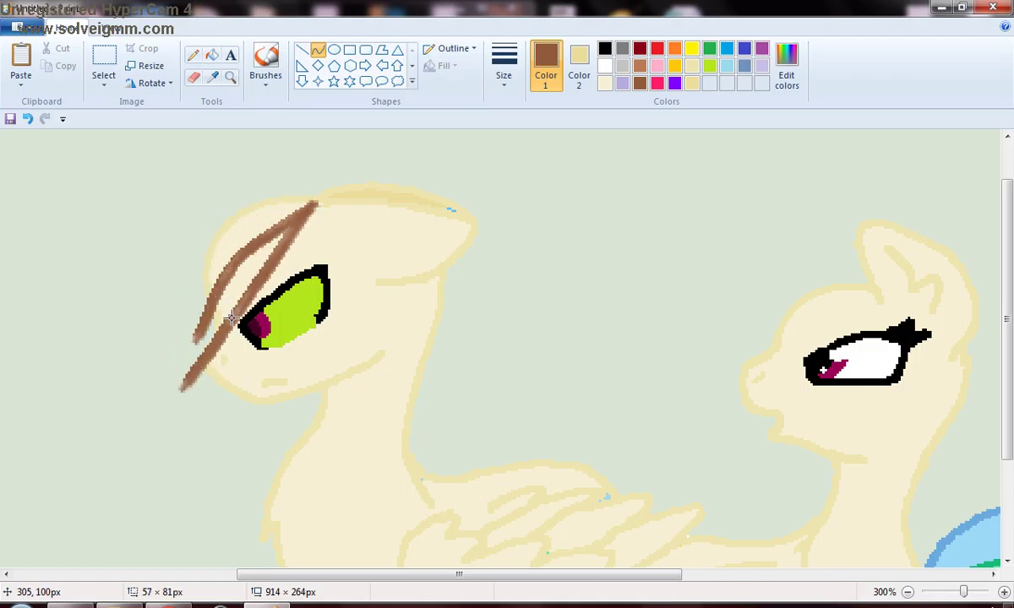
{"action": "left_click_drag", "start_coordinate": [232, 319], "coordinate": [206, 184]}
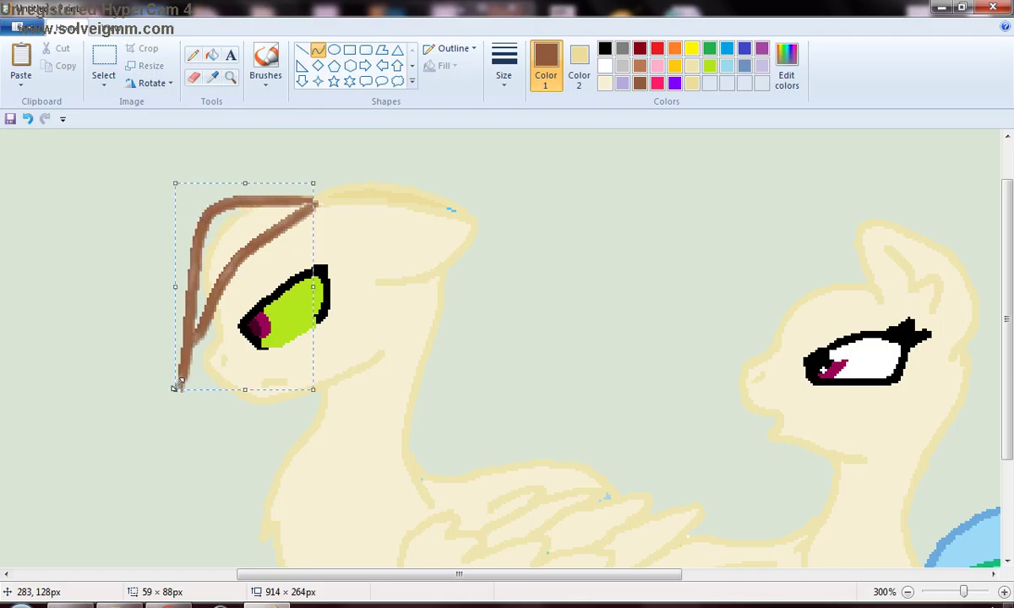
{"action": "left_click_drag", "start_coordinate": [178, 386], "coordinate": [185, 340]}
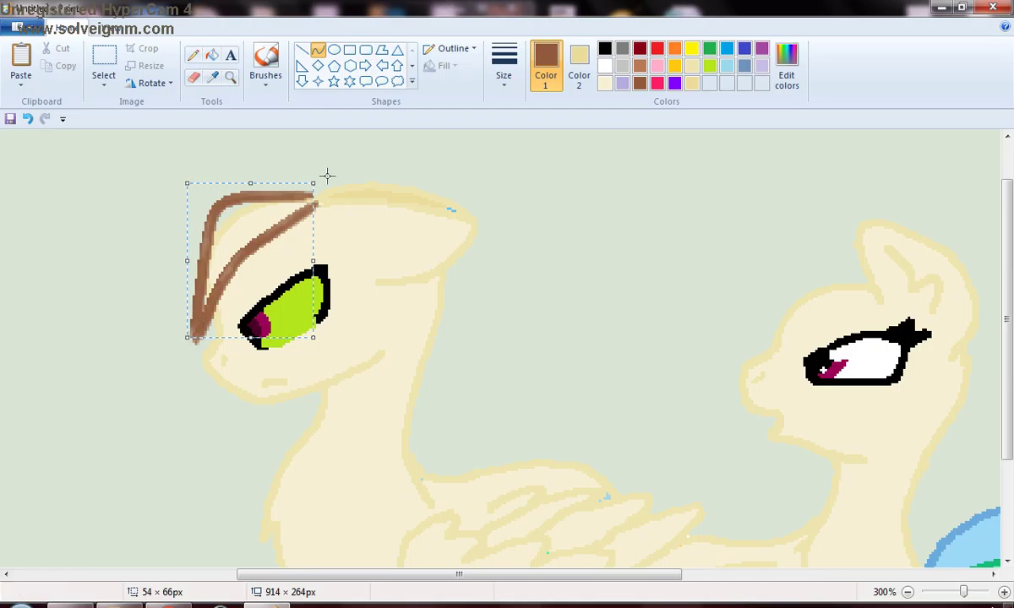
{"action": "left_click_drag", "start_coordinate": [314, 182], "coordinate": [320, 185]}
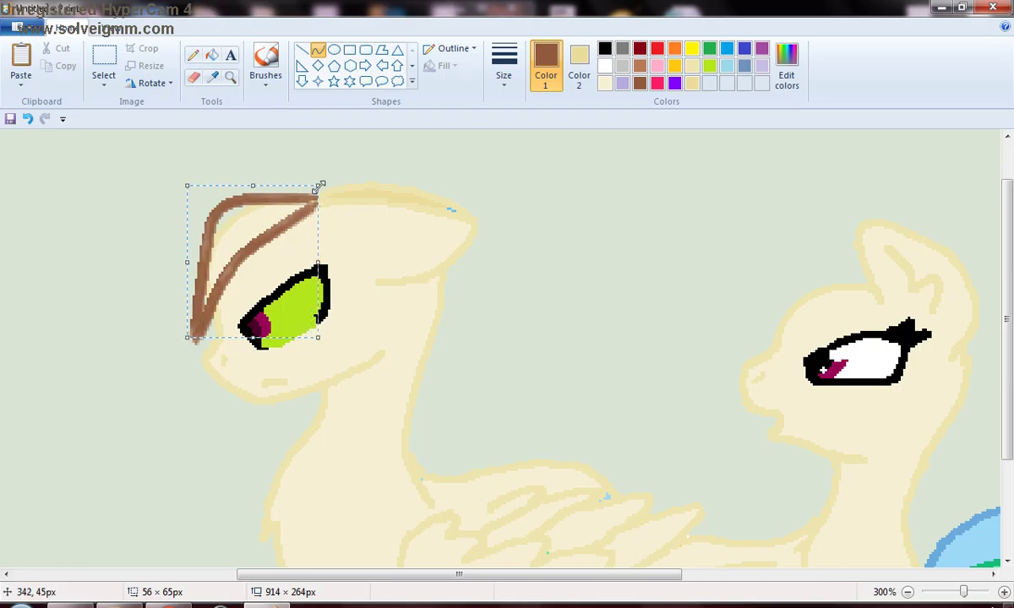
{"action": "left_click", "coordinate": [516, 339]}
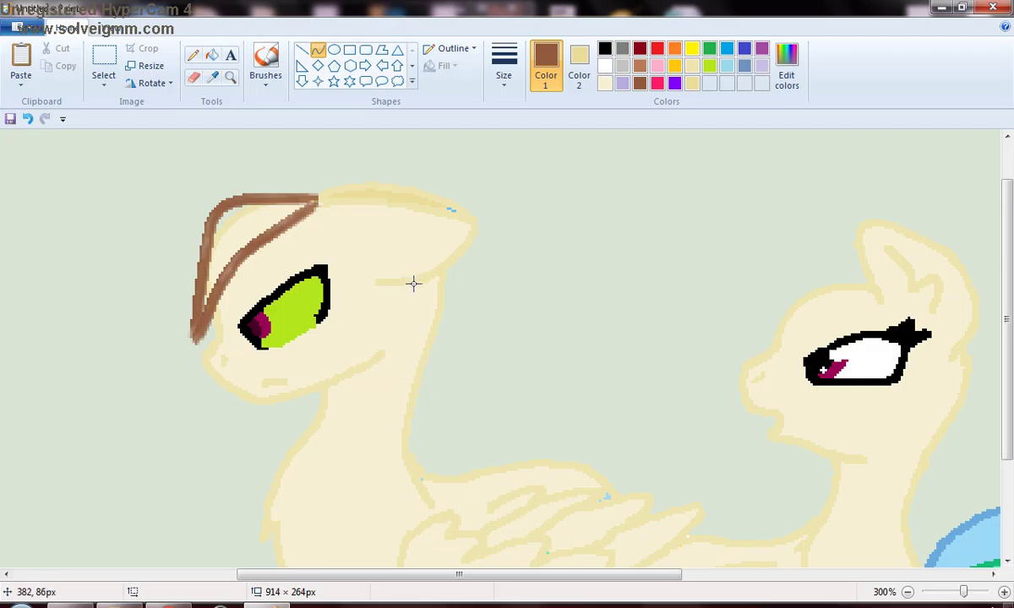
- Outline a long brown mane lock down the large pony's neck with two curves meeting at the lower tip and a short line closing the top
{"action": "left_click_drag", "start_coordinate": [412, 287], "coordinate": [408, 441]}
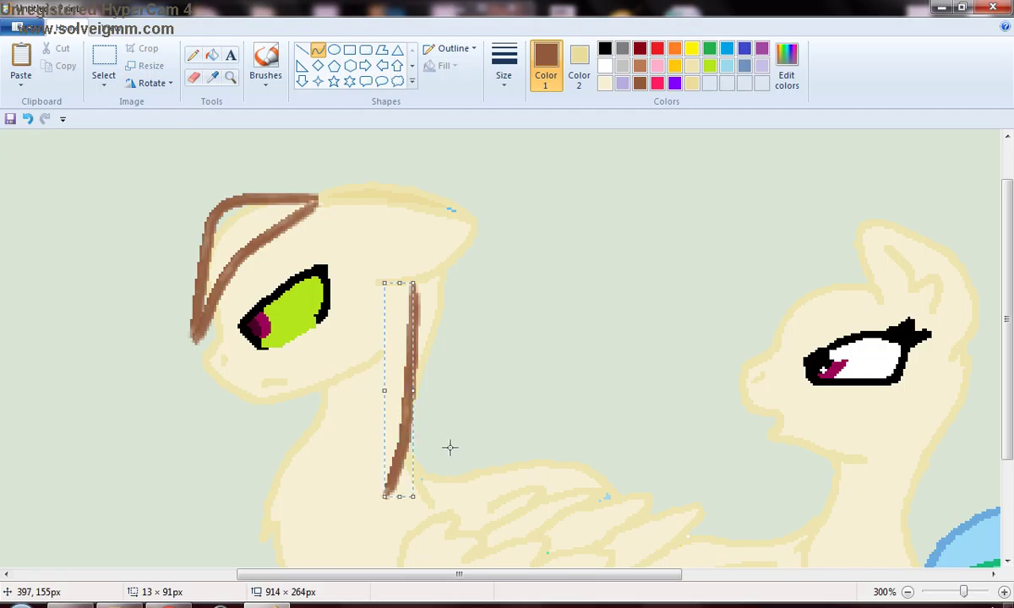
{"action": "left_click", "coordinate": [450, 447]}
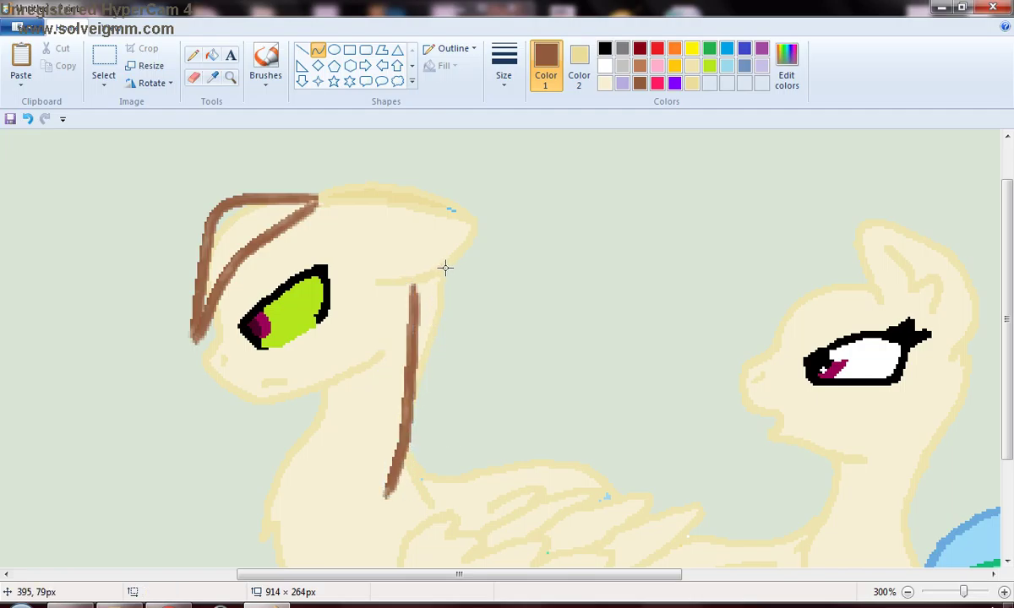
{"action": "left_click_drag", "start_coordinate": [445, 269], "coordinate": [388, 502]}
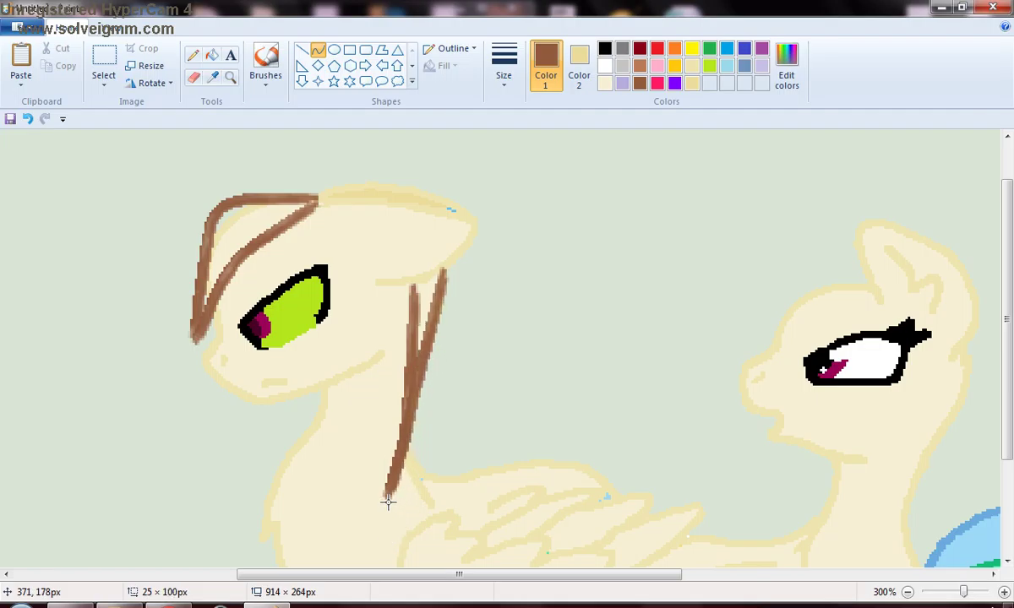
{"action": "left_click_drag", "start_coordinate": [427, 354], "coordinate": [500, 385]}
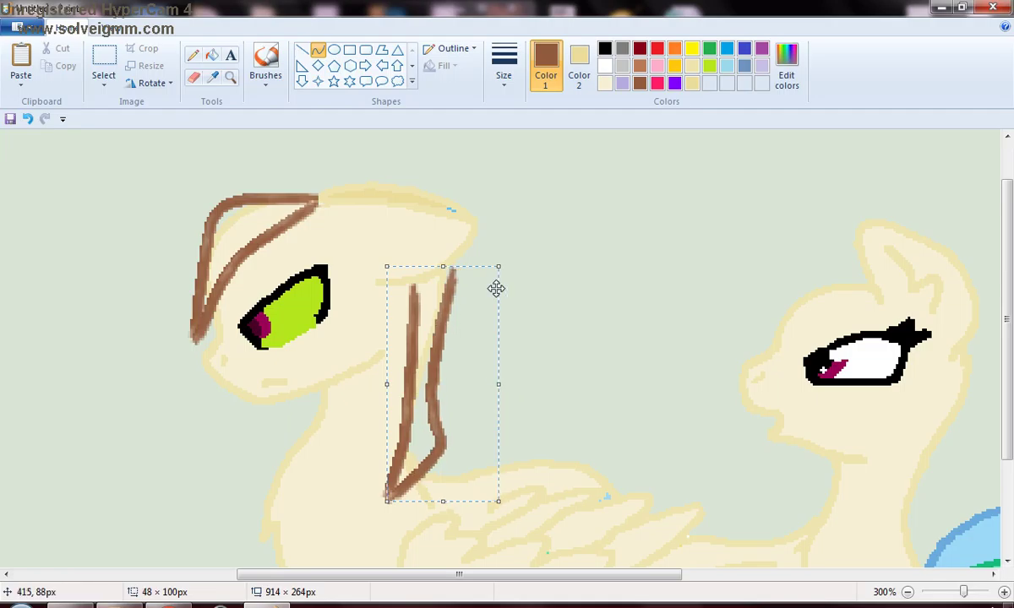
{"action": "left_click_drag", "start_coordinate": [498, 267], "coordinate": [496, 261]}
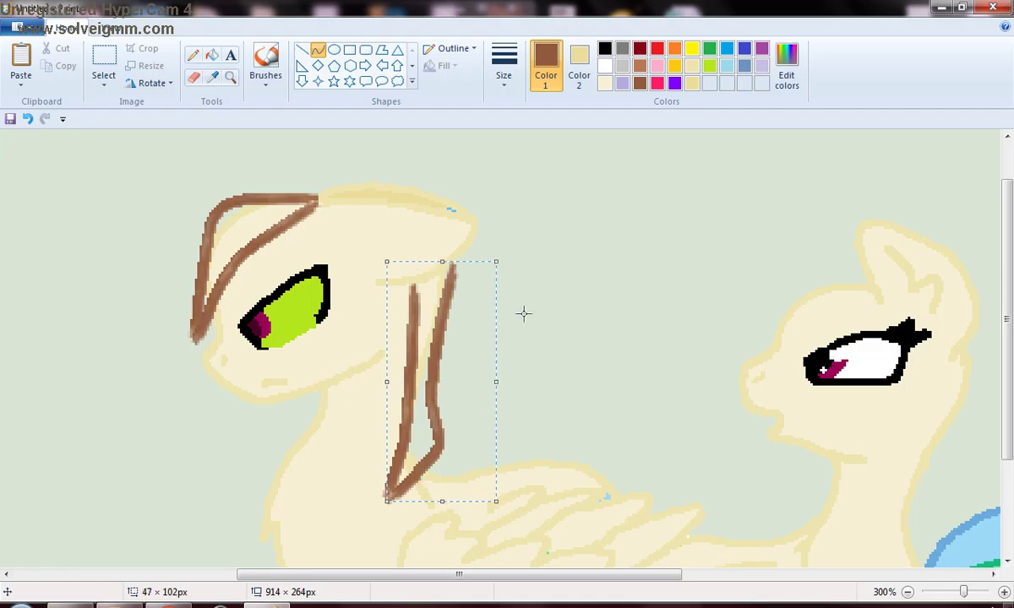
{"action": "left_click", "coordinate": [557, 363]}
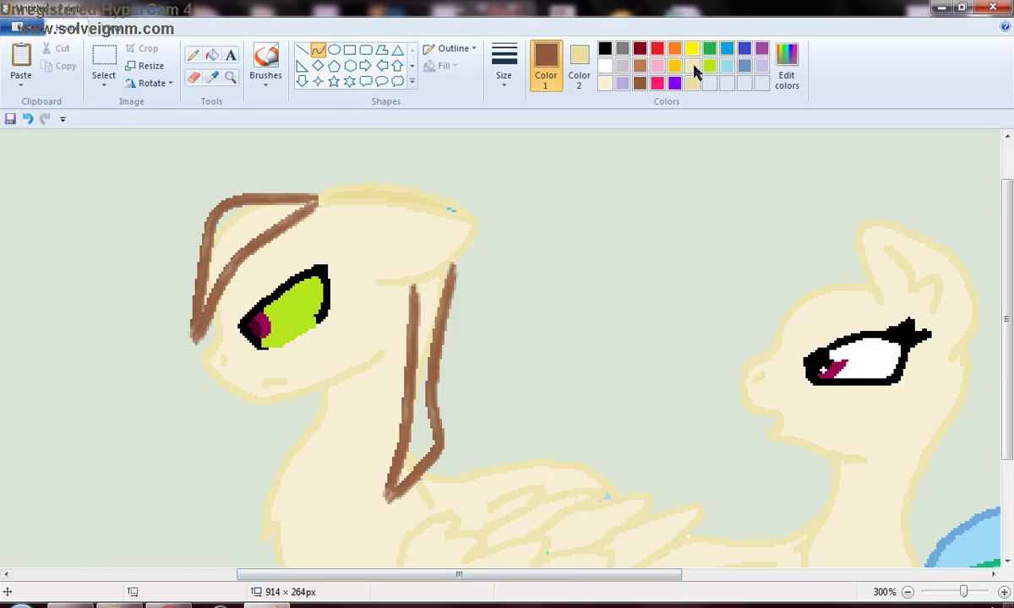
{"action": "mouse_move", "coordinate": [451, 264]}
{"action": "left_mouse_down"}
{"action": "mouse_move", "coordinate": [432, 277]}
{"action": "mouse_move", "coordinate": [382, 269]}
{"action": "mouse_move", "coordinate": [407, 286]}
{"action": "mouse_move", "coordinate": [428, 279]}
{"action": "mouse_move", "coordinate": [410, 289]}
{"action": "mouse_move", "coordinate": [432, 275]}
{"action": "left_mouse_up"}
{"action": "left_click", "coordinate": [474, 288]}
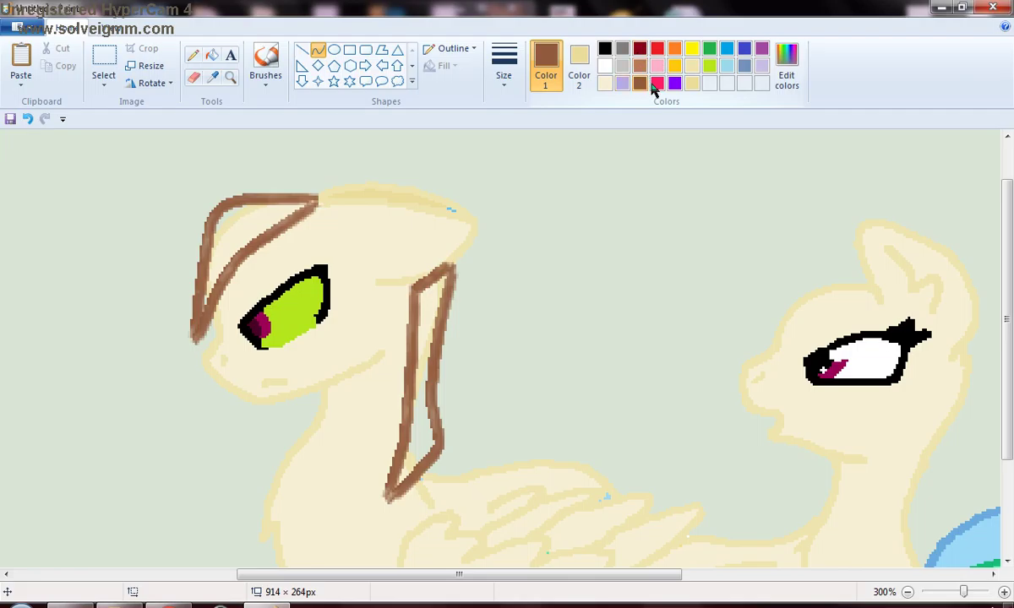
- Fill all the areas inside the large pony's fringe outline with brown
{"action": "left_click", "coordinate": [211, 55]}
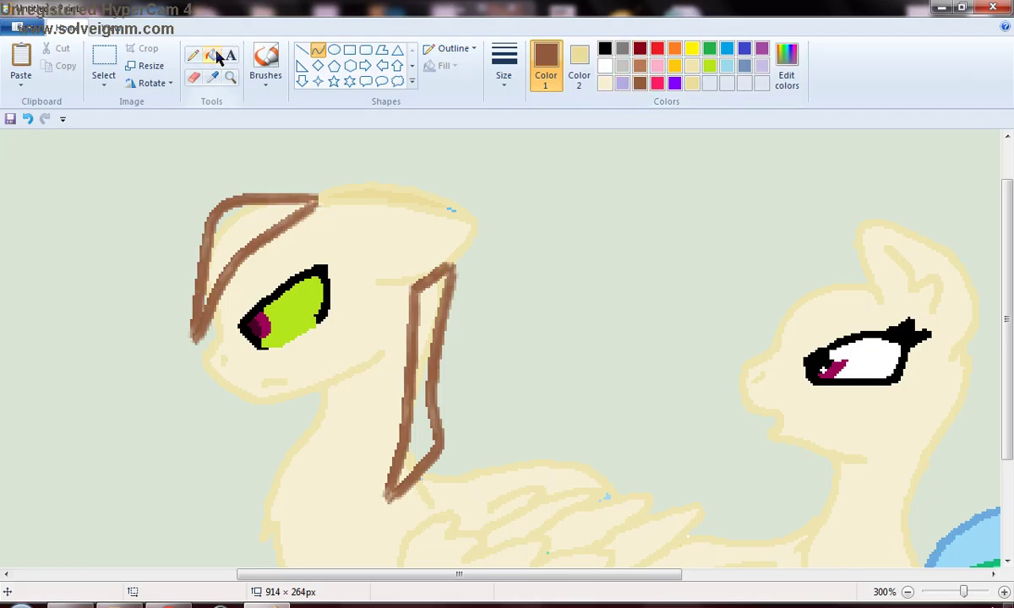
{"action": "left_click", "coordinate": [250, 208]}
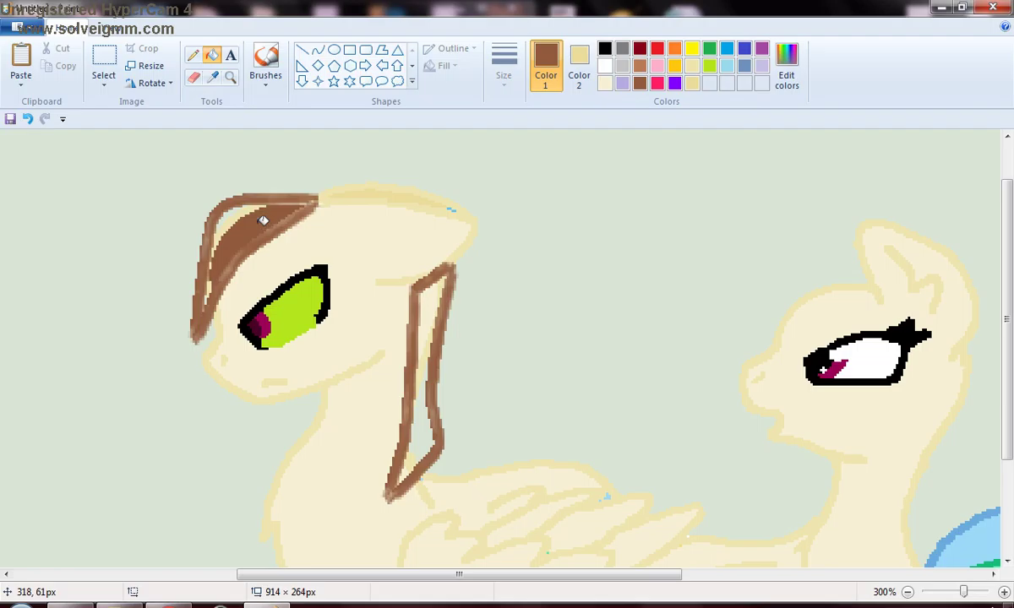
{"action": "left_click", "coordinate": [243, 206]}
{"action": "left_click", "coordinate": [233, 218]}
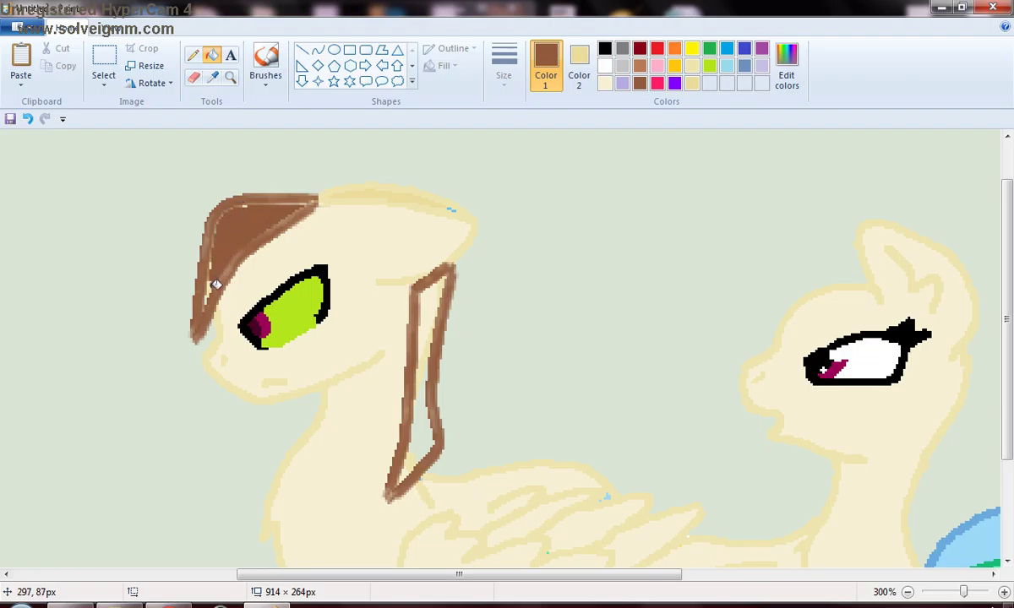
{"action": "left_click", "coordinate": [209, 288]}
- Fill the large pony's mane lock with brown and pencil over the pale specks left in the fringe and lock
{"action": "left_click", "coordinate": [428, 340]}
{"action": "left_click", "coordinate": [445, 286]}
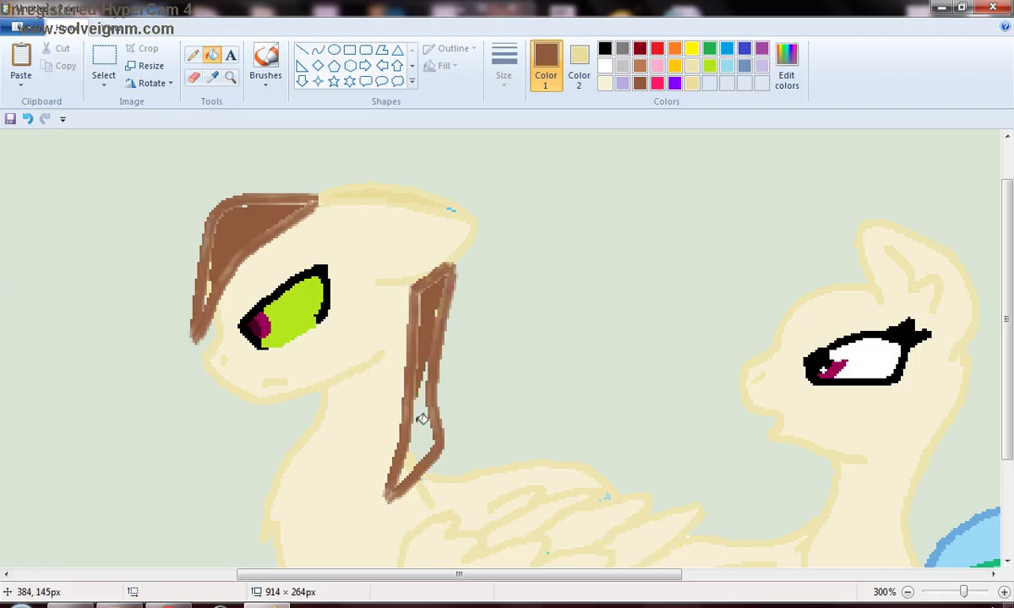
{"action": "left_click", "coordinate": [420, 449]}
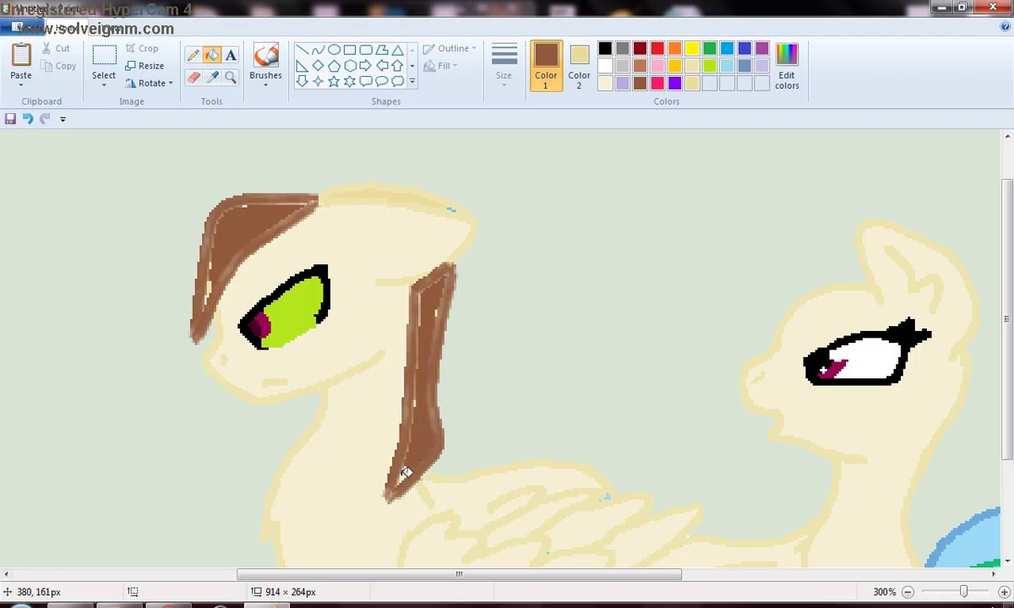
{"action": "left_click", "coordinate": [192, 56]}
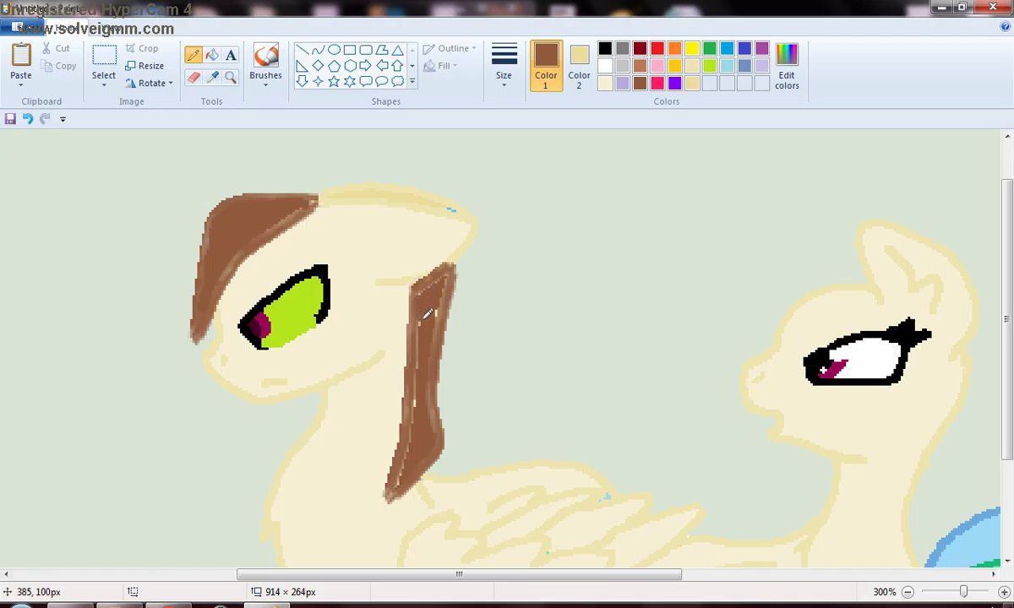
{"action": "left_click_drag", "start_coordinate": [420, 408], "coordinate": [416, 443]}
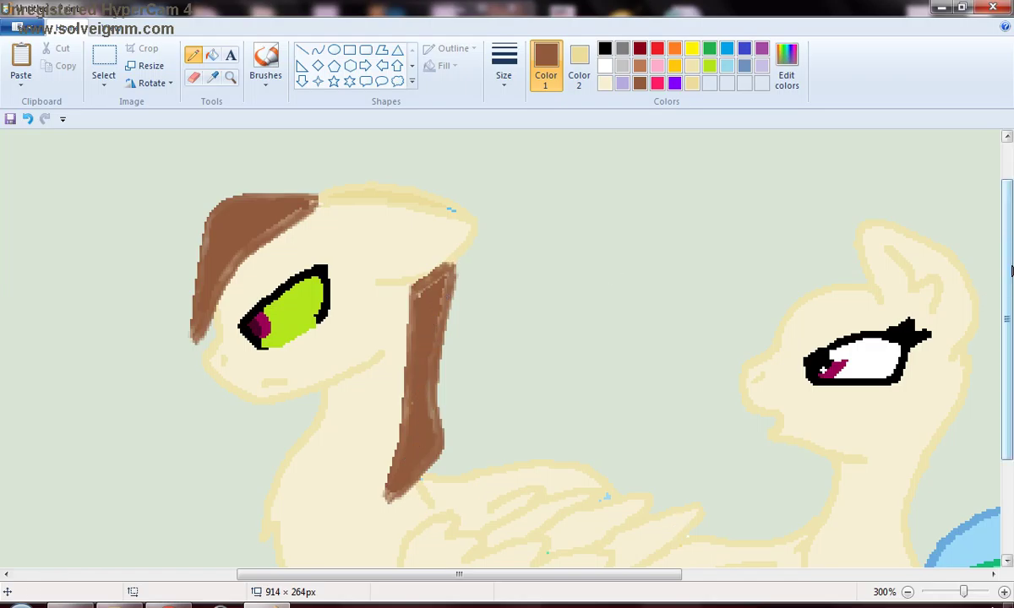
- Draw a black solid-colour curve from the large pony's rear eye corner down the cheek, about 12 by 25 px
{"action": "left_click_drag", "start_coordinate": [1008, 322], "coordinate": [1008, 365]}
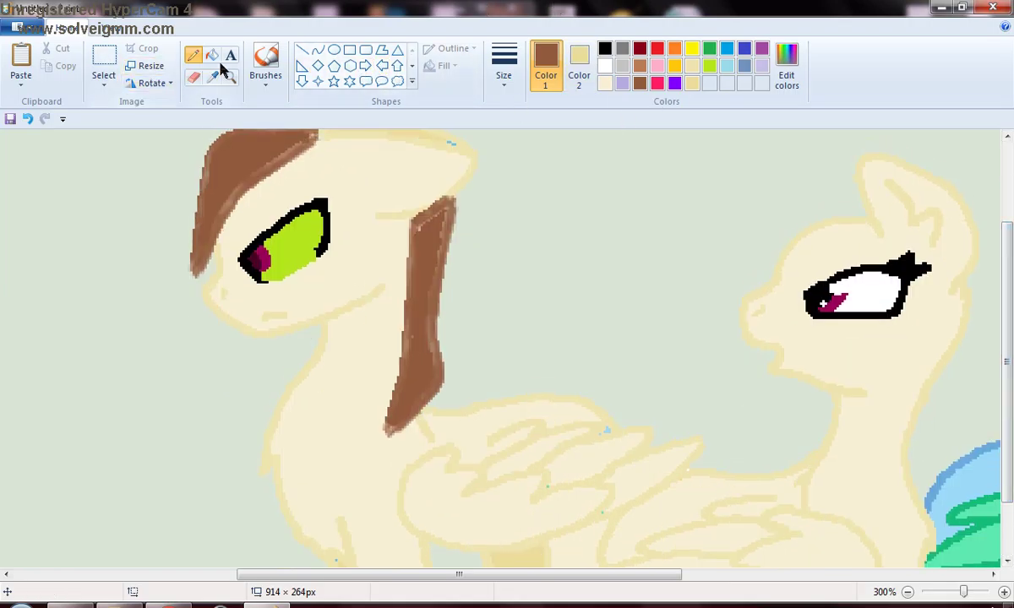
{"action": "left_click", "coordinate": [320, 59]}
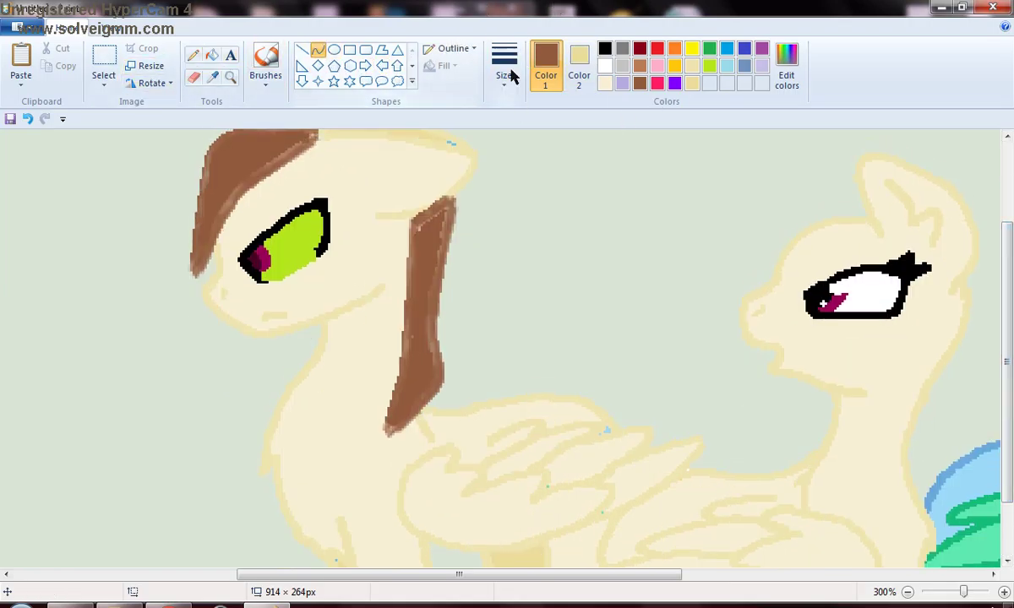
{"action": "left_click", "coordinate": [463, 50]}
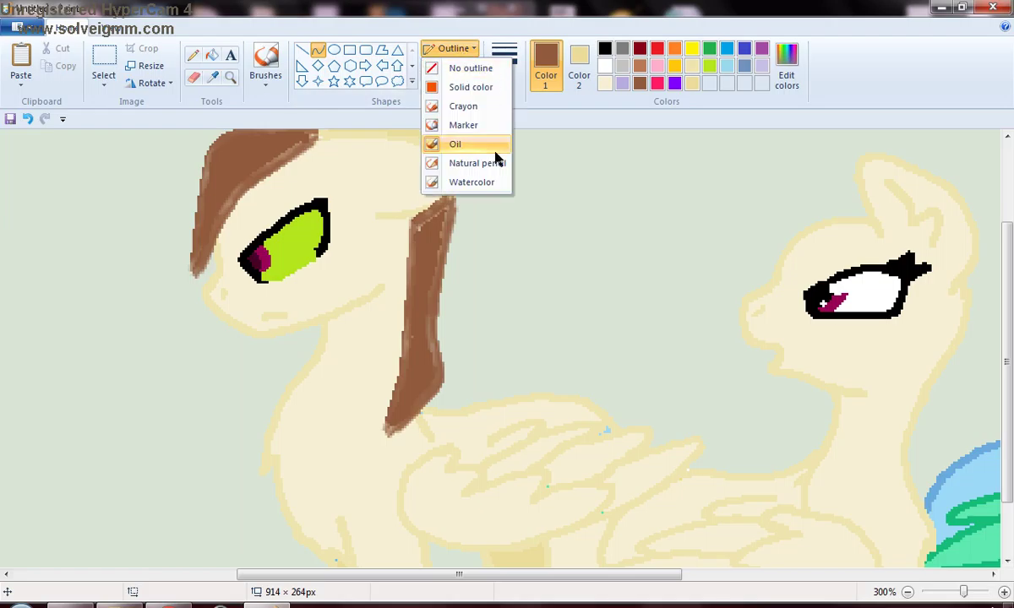
{"action": "left_click", "coordinate": [381, 208]}
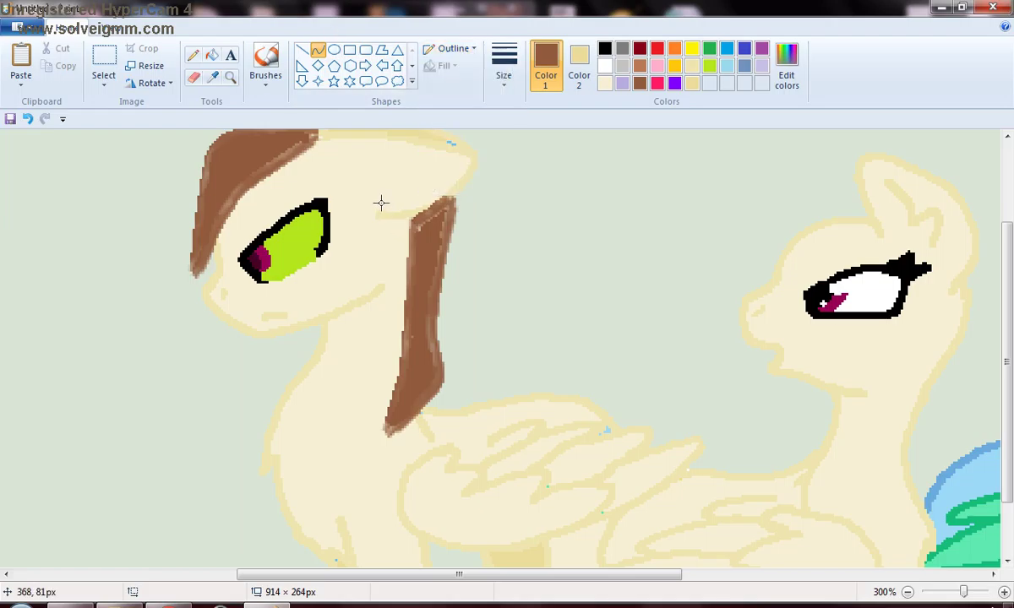
{"action": "left_click", "coordinate": [709, 67]}
{"action": "left_click", "coordinate": [605, 49]}
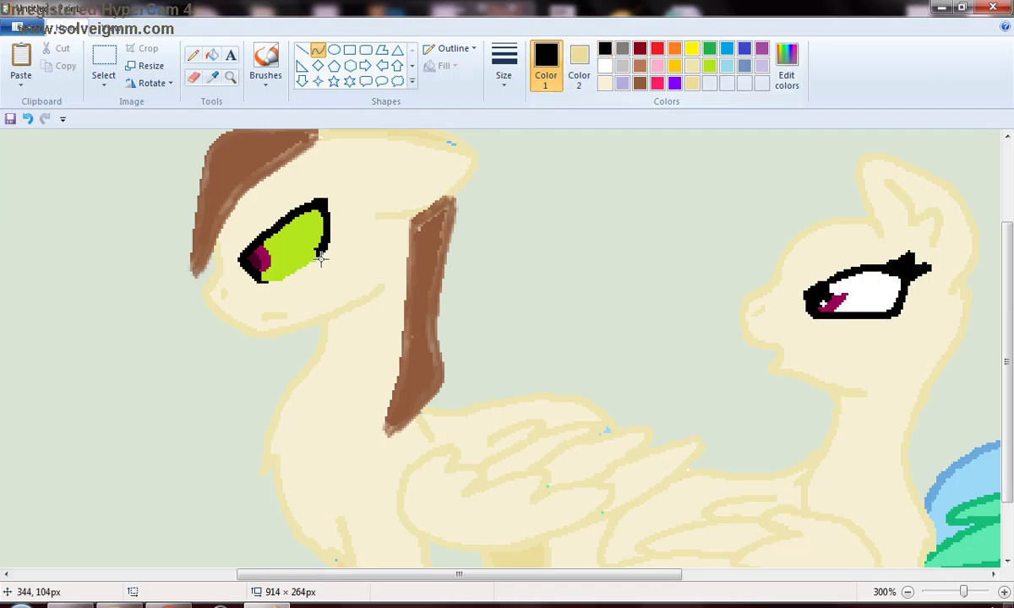
{"action": "left_click_drag", "start_coordinate": [319, 251], "coordinate": [346, 267]}
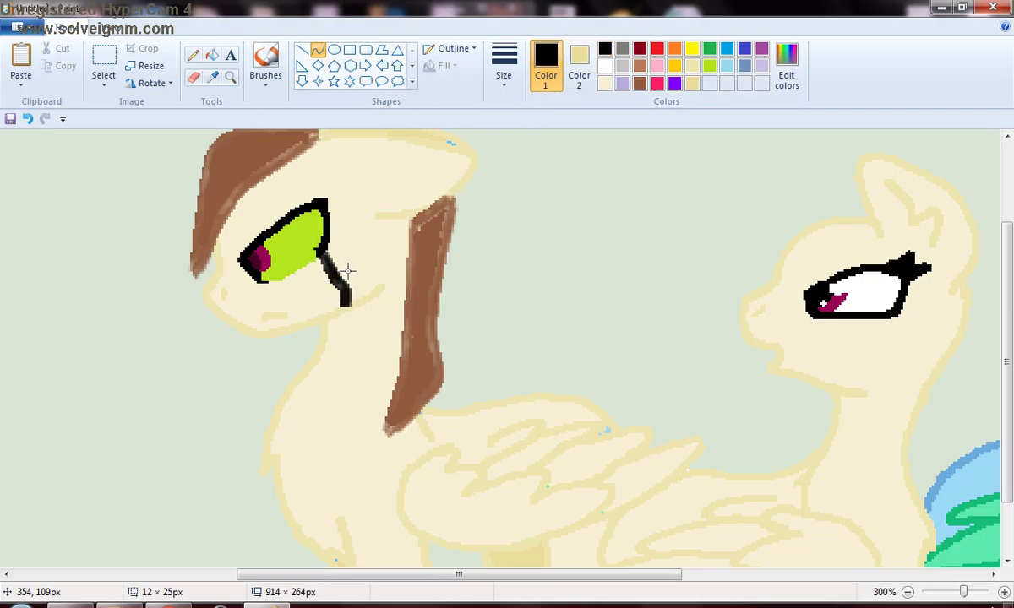
{"action": "left_click", "coordinate": [454, 51]}
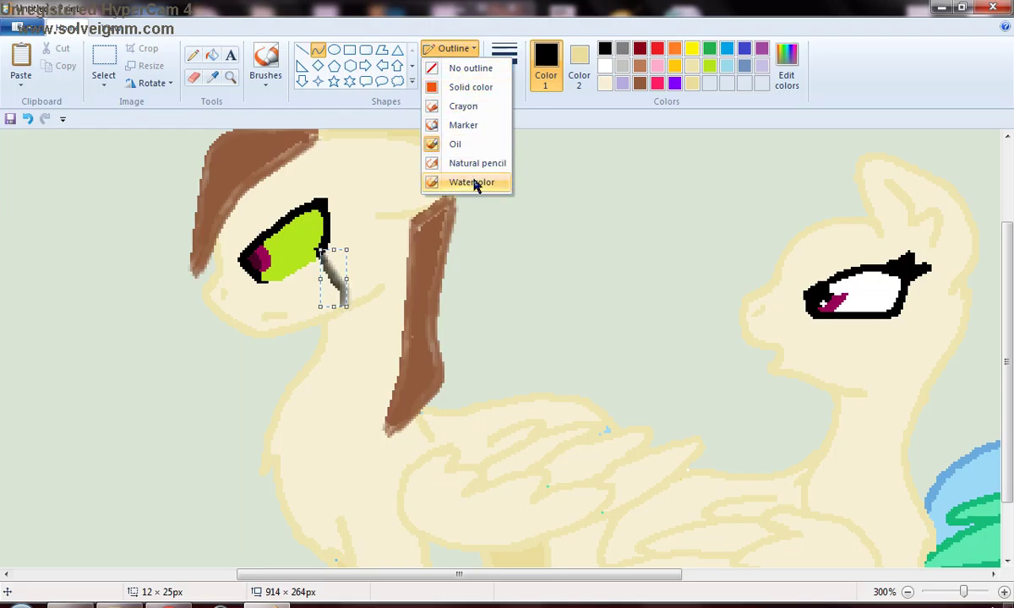
{"action": "left_click", "coordinate": [464, 95]}
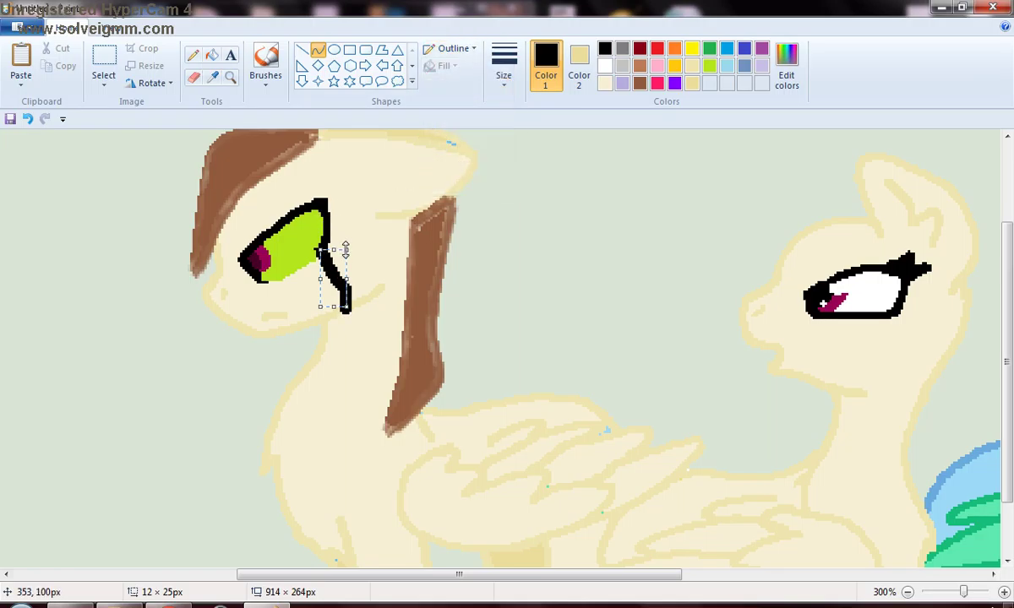
{"action": "left_click", "coordinate": [345, 216]}
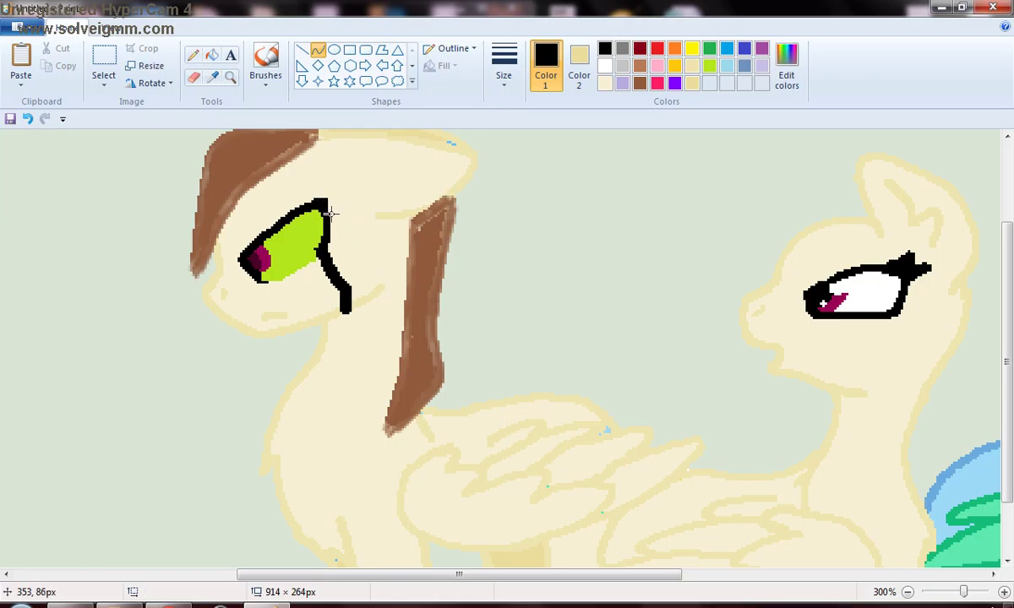
- Close a black patch outline behind the large pony's eye with curves from the upper eye corner around to the cheek line's lower end
{"action": "left_click_drag", "start_coordinate": [335, 218], "coordinate": [376, 255]}
{"action": "left_click_drag", "start_coordinate": [321, 201], "coordinate": [372, 222]}
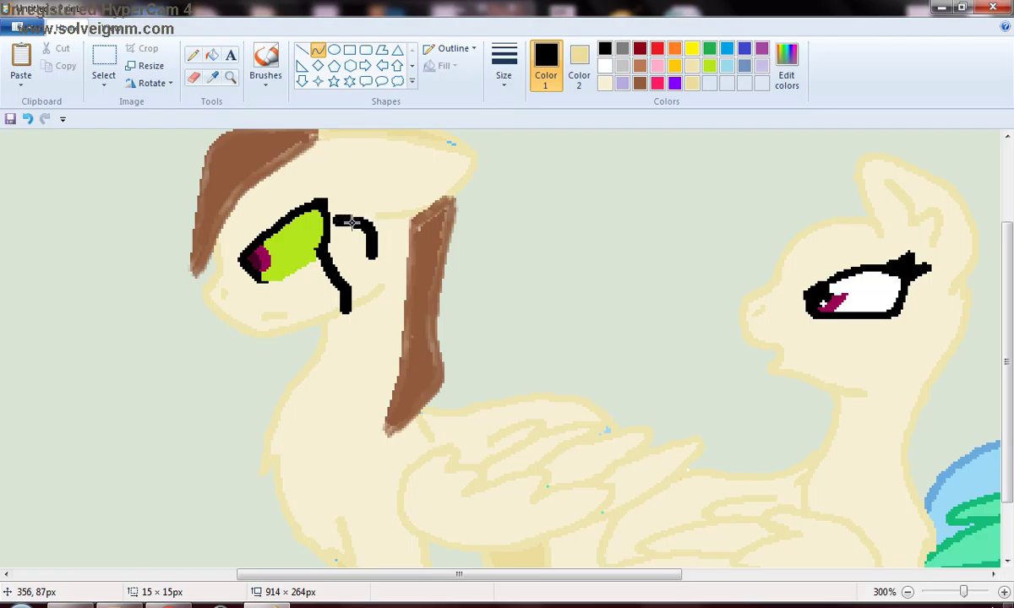
{"action": "left_click", "coordinate": [350, 219]}
{"action": "left_click_drag", "start_coordinate": [330, 203], "coordinate": [322, 202]}
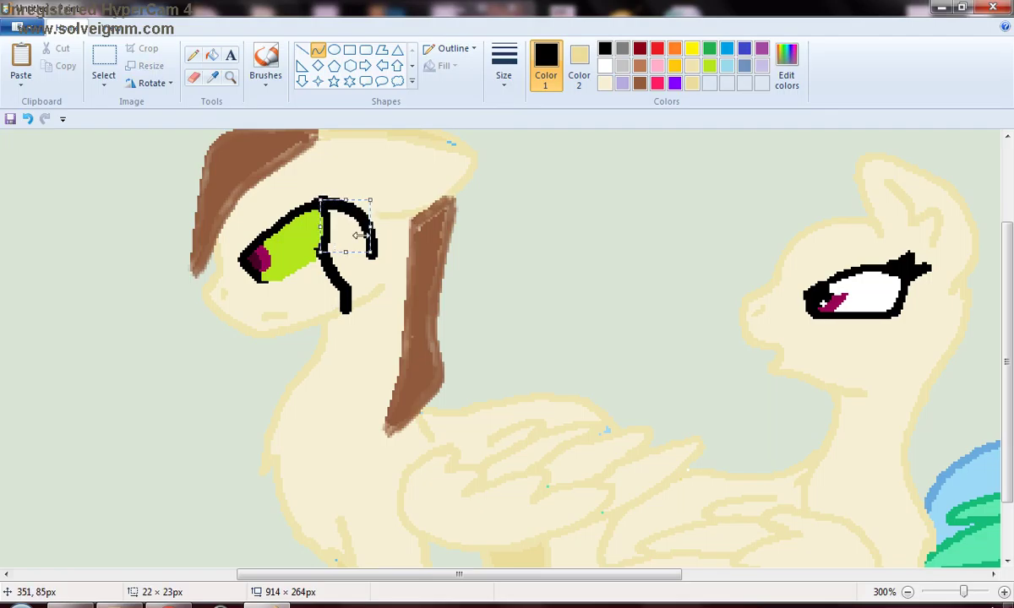
{"action": "left_click", "coordinate": [380, 269]}
{"action": "mouse_move", "coordinate": [372, 258]}
{"action": "left_mouse_down"}
{"action": "mouse_move", "coordinate": [364, 301]}
{"action": "mouse_move", "coordinate": [347, 315]}
{"action": "mouse_move", "coordinate": [360, 270]}
{"action": "mouse_move", "coordinate": [377, 286]}
{"action": "left_mouse_up"}
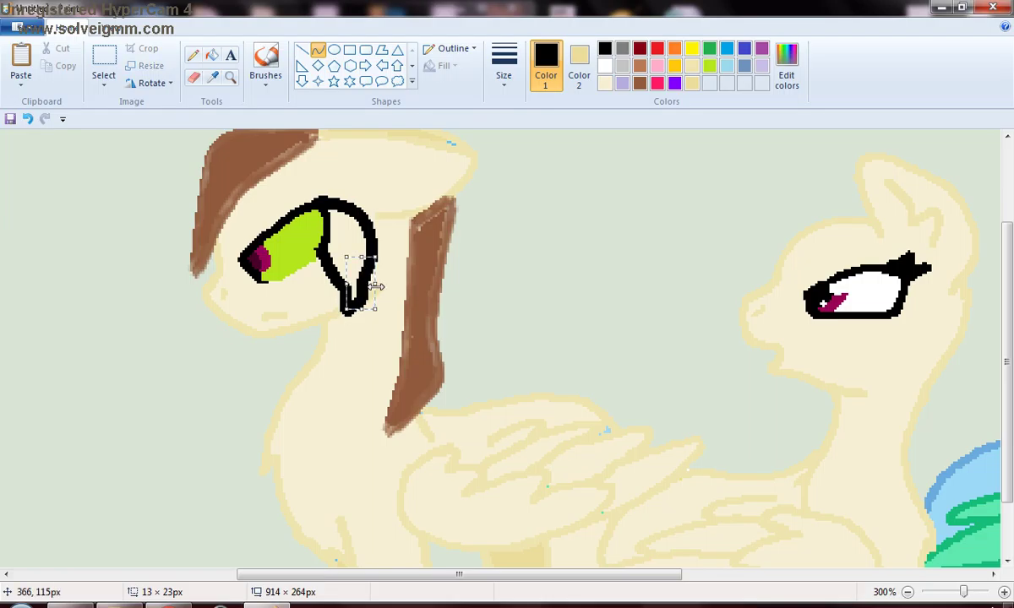
{"action": "left_click", "coordinate": [380, 200]}
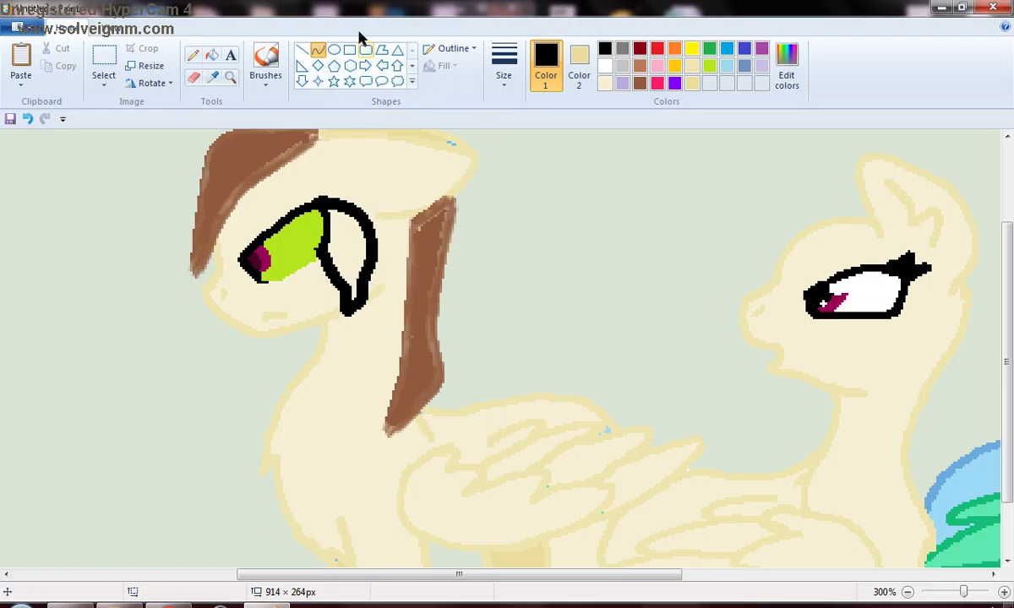
- Fill the outlined patch behind the large pony's eye with black, undoing any stray fill below the wing
{"action": "left_click", "coordinate": [212, 55]}
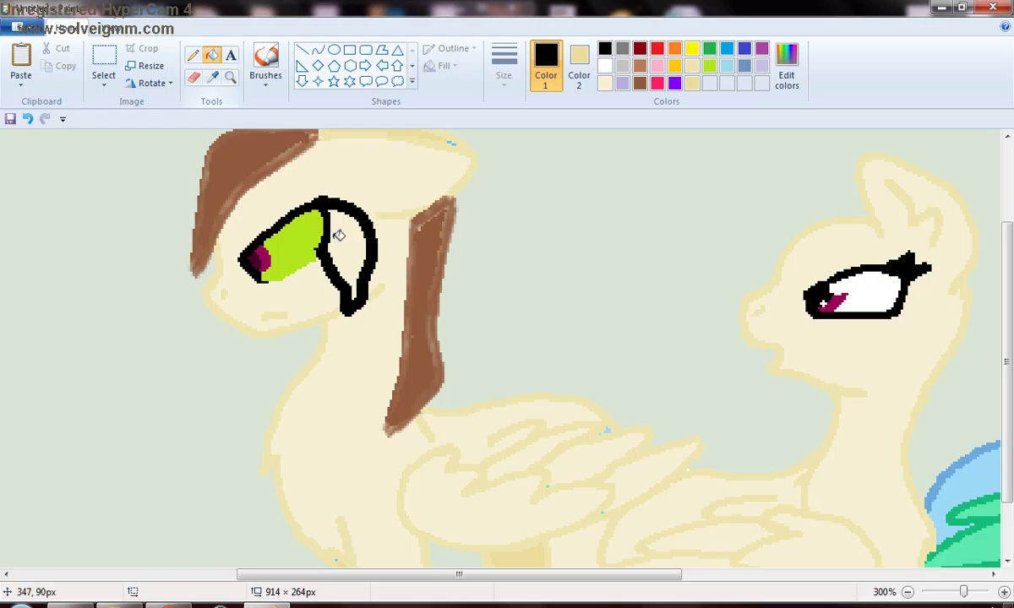
{"action": "left_click", "coordinate": [348, 253]}
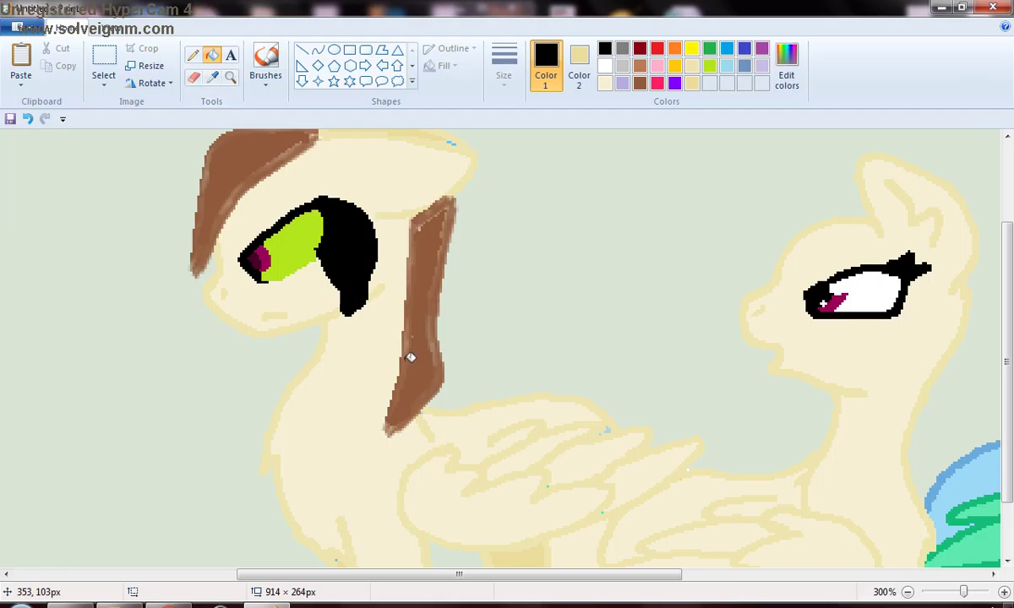
{"action": "left_click", "coordinate": [455, 563]}
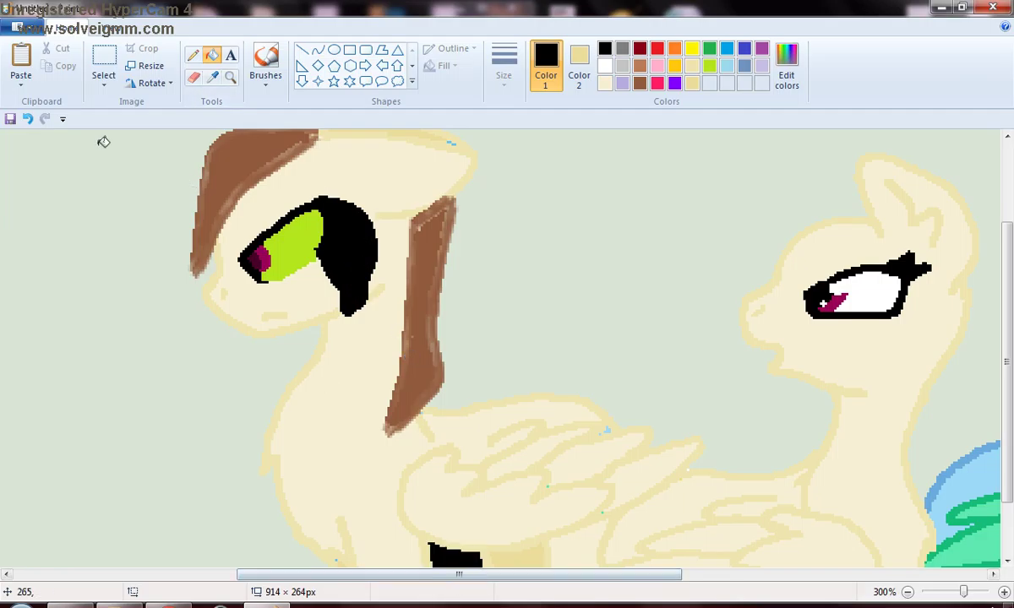
{"action": "left_click", "coordinate": [28, 120]}
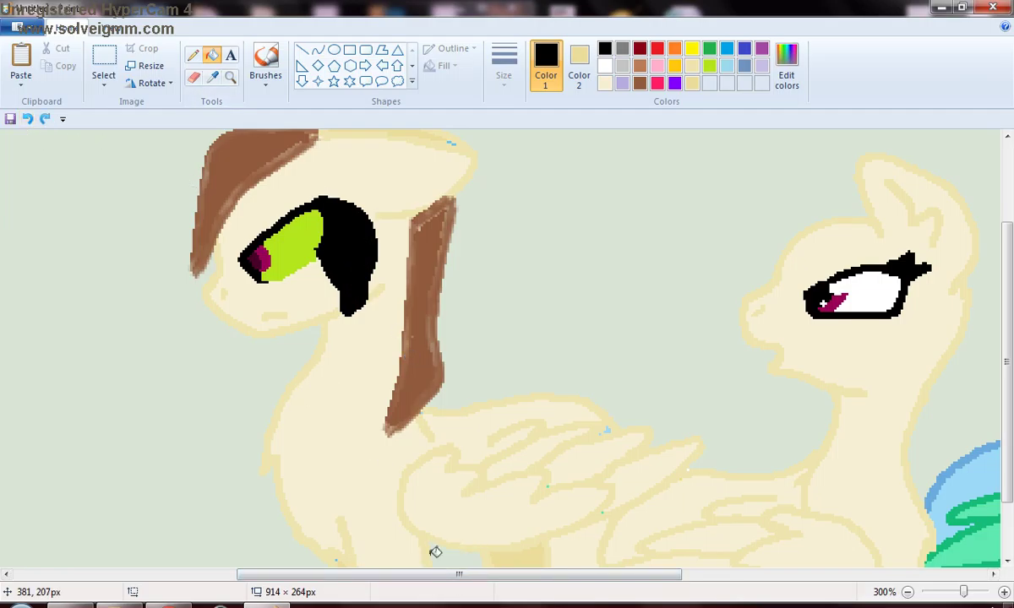
- Outline a rounded fringe over the middle pony's forehead and a long mane lock down its neck with the light brown Pencil
{"action": "left_click_drag", "start_coordinate": [446, 578], "coordinate": [559, 578]}
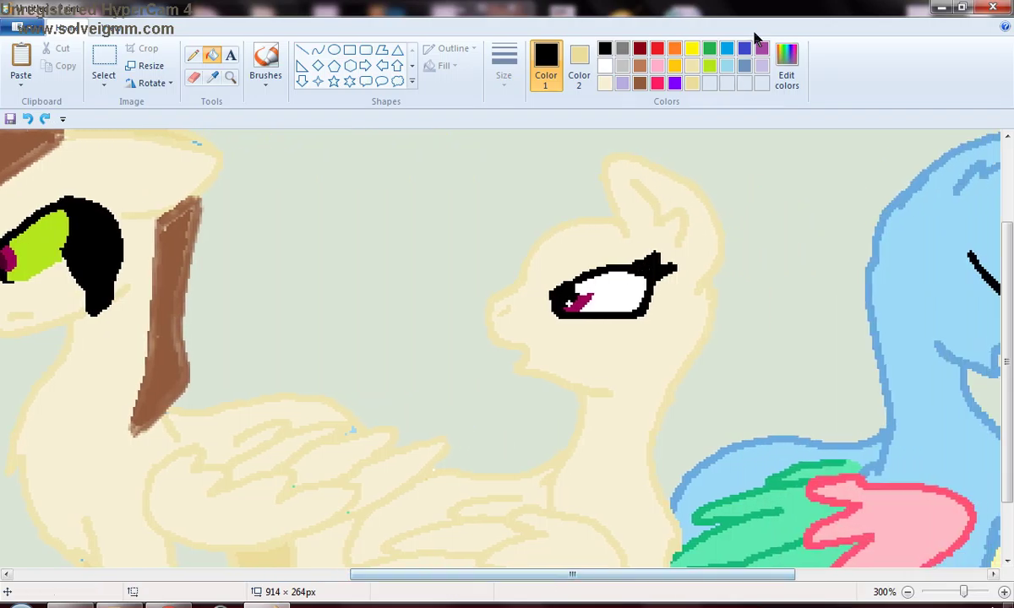
{"action": "left_click", "coordinate": [640, 65]}
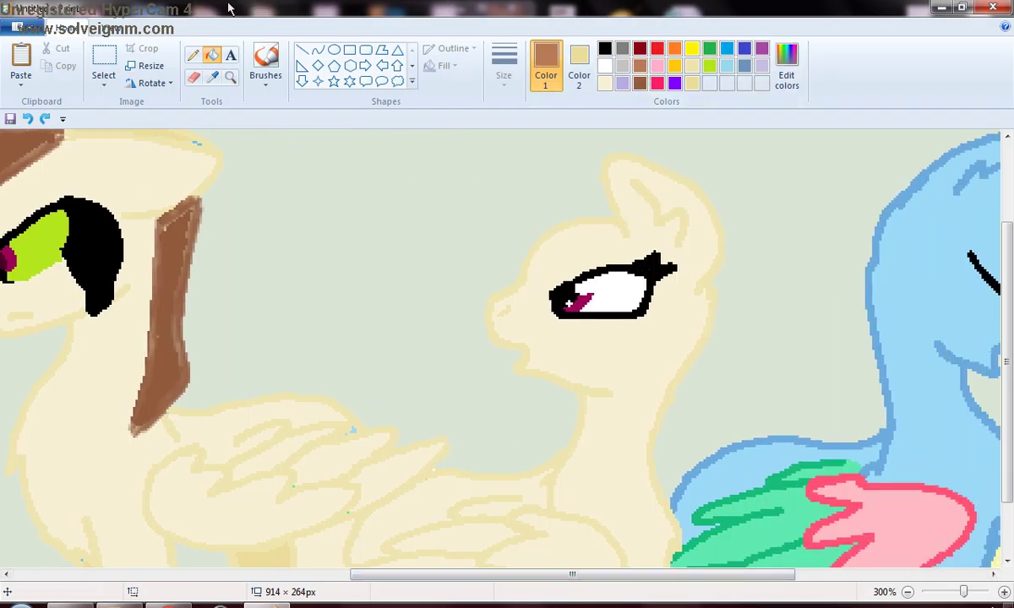
{"action": "left_click", "coordinate": [193, 55]}
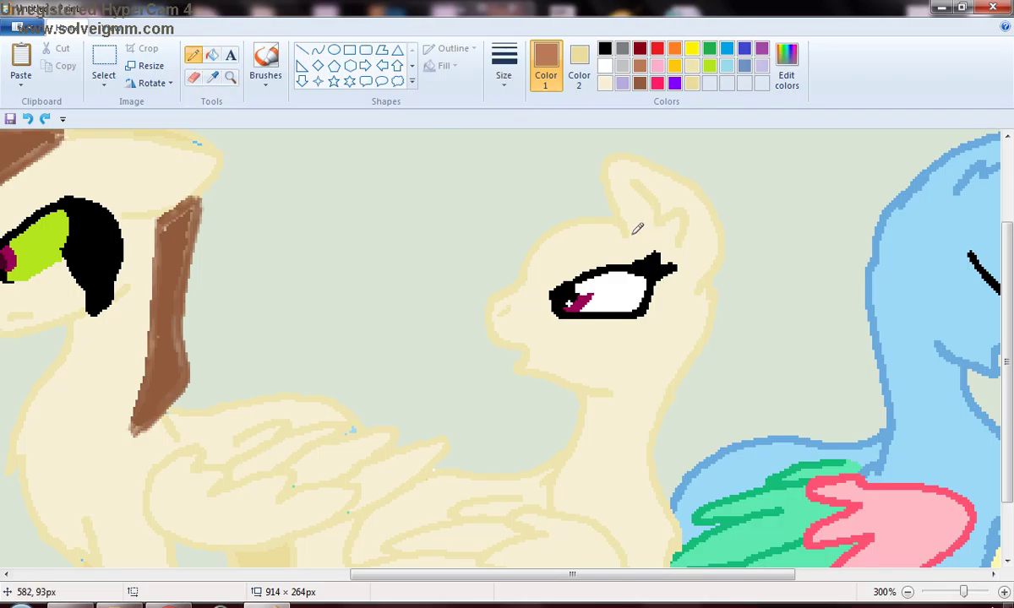
{"action": "mouse_move", "coordinate": [628, 239]}
{"action": "left_mouse_down"}
{"action": "mouse_move", "coordinate": [557, 261]}
{"action": "mouse_move", "coordinate": [531, 285]}
{"action": "mouse_move", "coordinate": [516, 259]}
{"action": "mouse_move", "coordinate": [505, 261]}
{"action": "mouse_move", "coordinate": [460, 331]}
{"action": "mouse_move", "coordinate": [450, 319]}
{"action": "mouse_move", "coordinate": [436, 267]}
{"action": "mouse_move", "coordinate": [455, 204]}
{"action": "mouse_move", "coordinate": [474, 183]}
{"action": "mouse_move", "coordinate": [549, 151]}
{"action": "mouse_move", "coordinate": [605, 169]}
{"action": "mouse_move", "coordinate": [635, 227]}
{"action": "left_mouse_up"}
{"action": "mouse_move", "coordinate": [698, 290]}
{"action": "left_mouse_down"}
{"action": "mouse_move", "coordinate": [680, 367]}
{"action": "mouse_move", "coordinate": [648, 416]}
{"action": "mouse_move", "coordinate": [647, 505]}
{"action": "mouse_move", "coordinate": [657, 477]}
{"action": "mouse_move", "coordinate": [669, 541]}
{"action": "mouse_move", "coordinate": [727, 467]}
{"action": "mouse_move", "coordinate": [739, 417]}
{"action": "mouse_move", "coordinate": [745, 441]}
{"action": "mouse_move", "coordinate": [754, 424]}
{"action": "mouse_move", "coordinate": [748, 353]}
{"action": "mouse_move", "coordinate": [715, 289]}
{"action": "left_mouse_up"}
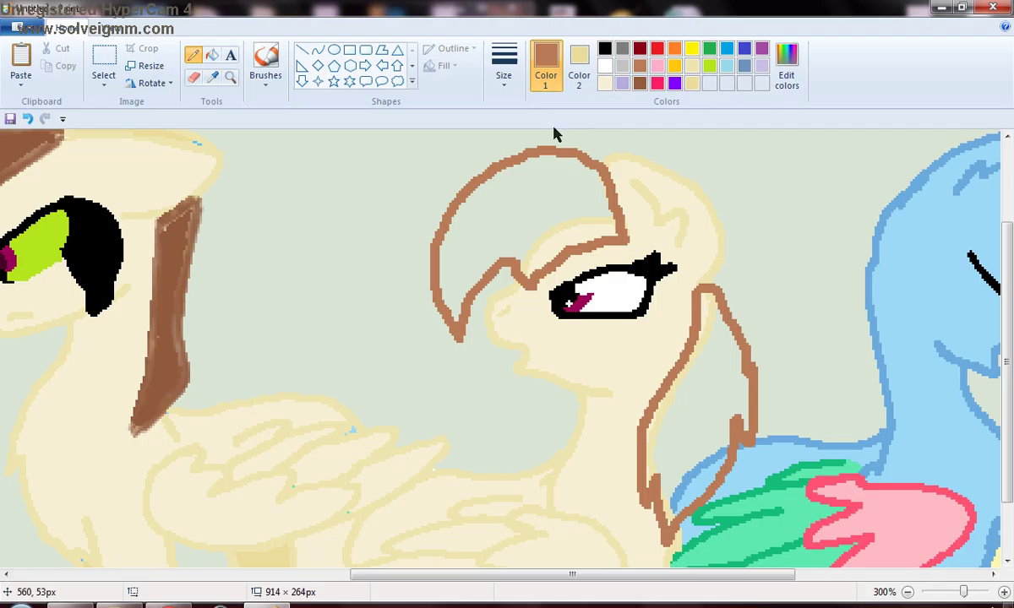
- Fill the middle pony's fringe with purple, including the part covering its forehead
{"action": "left_click", "coordinate": [211, 55]}
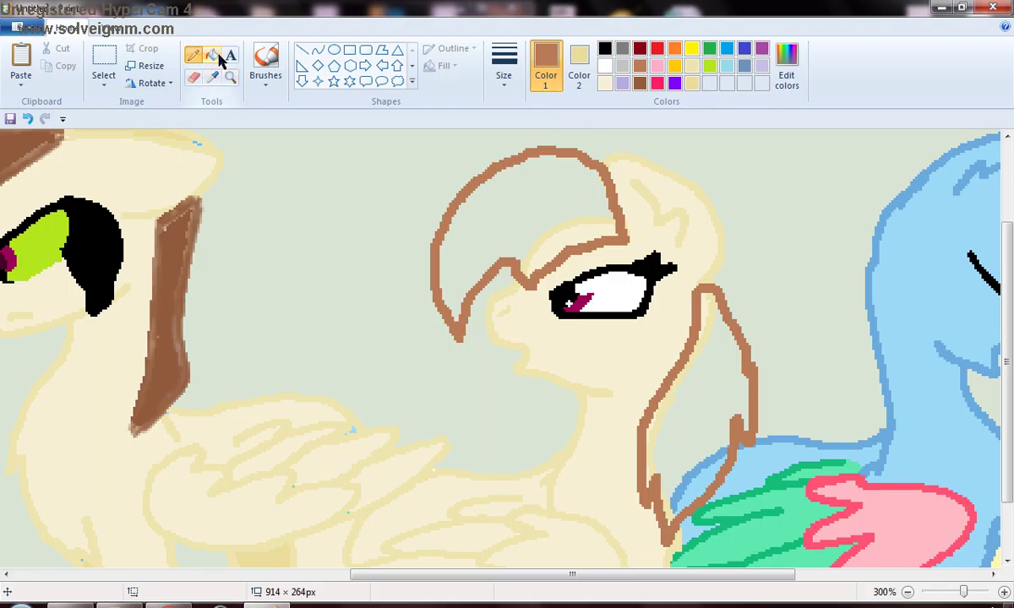
{"action": "left_click", "coordinate": [674, 85]}
{"action": "left_click", "coordinate": [551, 194]}
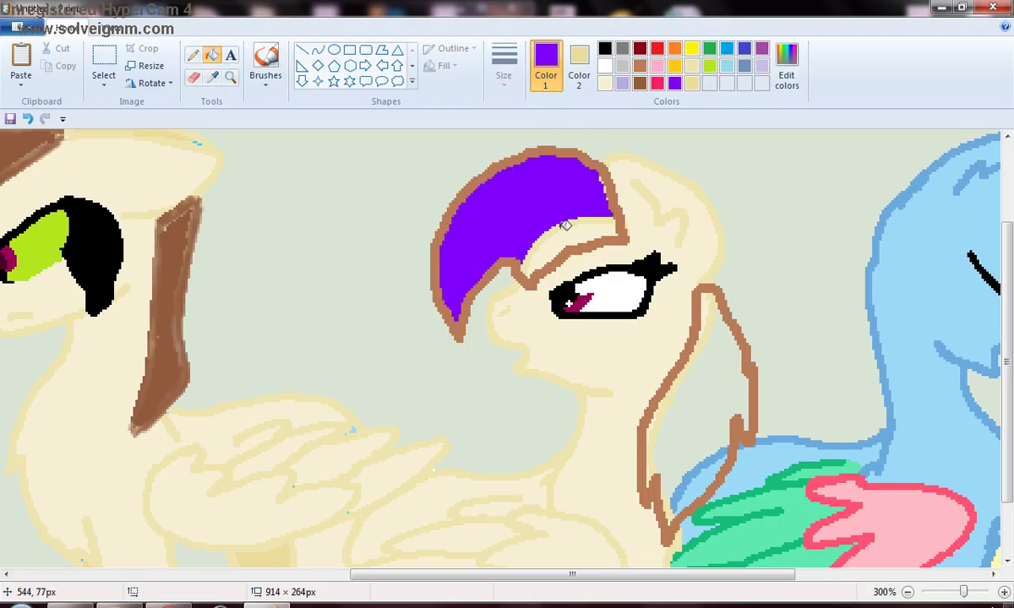
{"action": "left_click", "coordinate": [580, 225]}
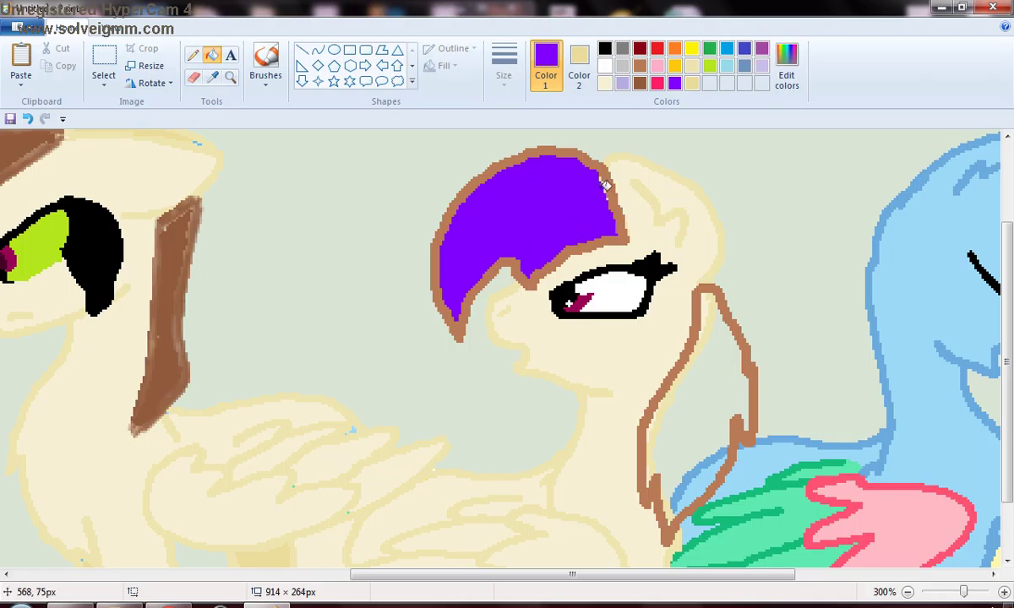
- Recolour the middle pony's fringe turquoise blue and pencil over the pale specks along its rear edge
{"action": "left_click", "coordinate": [726, 49]}
{"action": "left_click", "coordinate": [542, 182]}
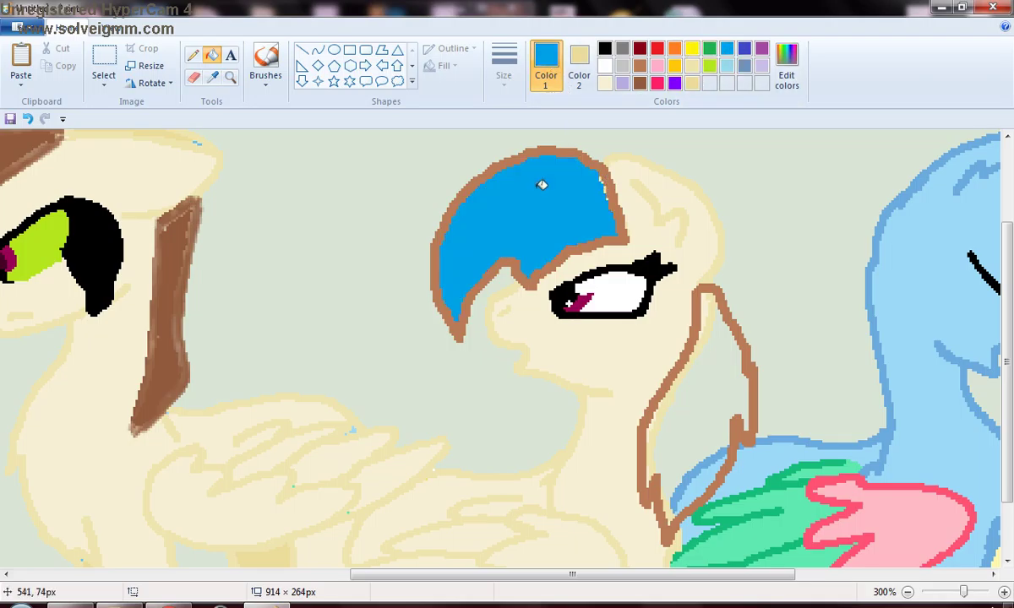
{"action": "left_click", "coordinate": [193, 55]}
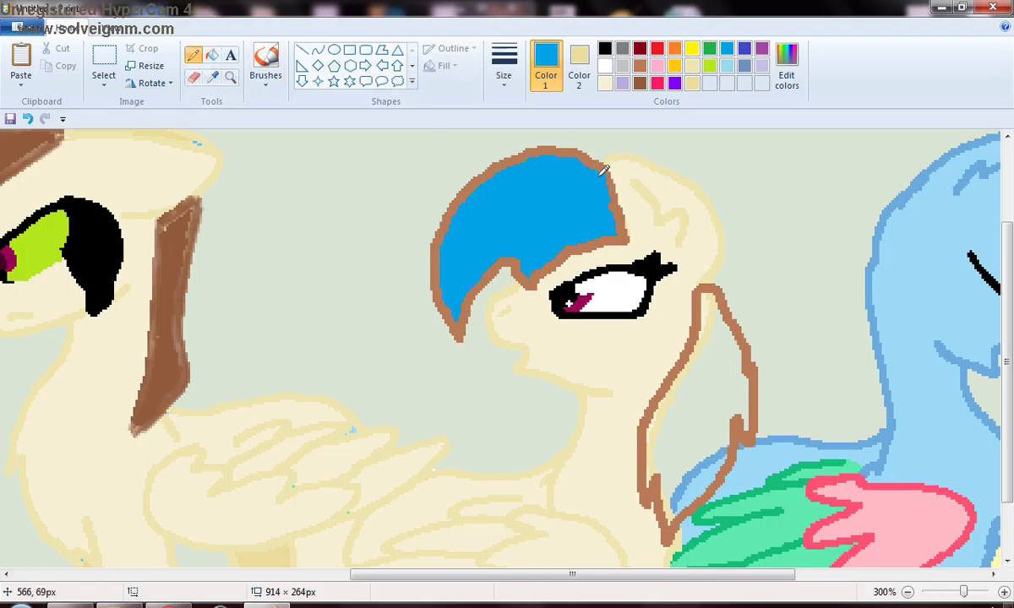
- Fill the mane lock on the middle pony's neck with dark brown, including the parts over its body, the background and the blue pony
{"action": "left_click", "coordinate": [641, 49]}
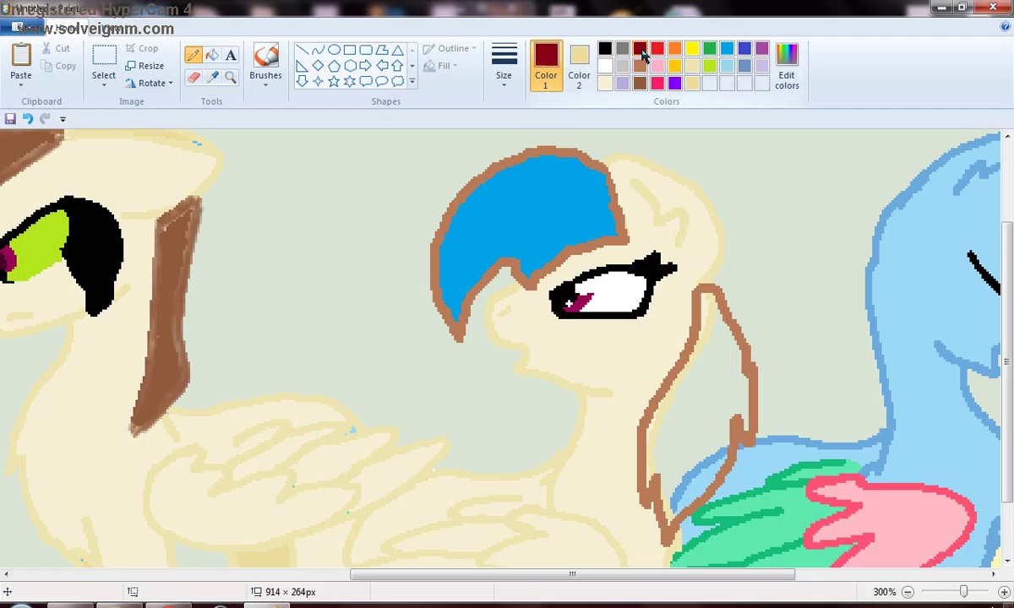
{"action": "left_click", "coordinate": [642, 82]}
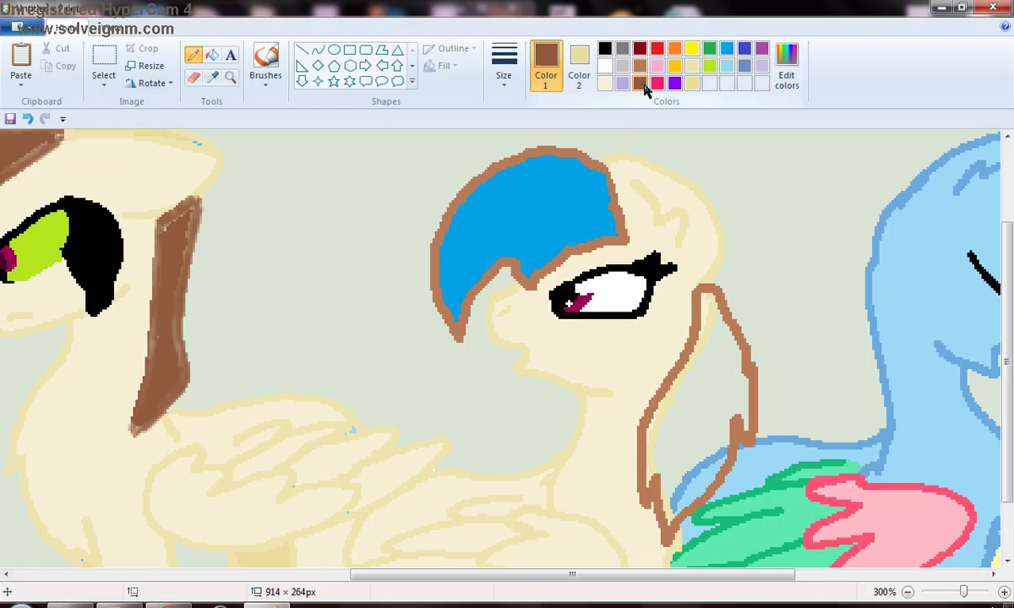
{"action": "left_click", "coordinate": [213, 57]}
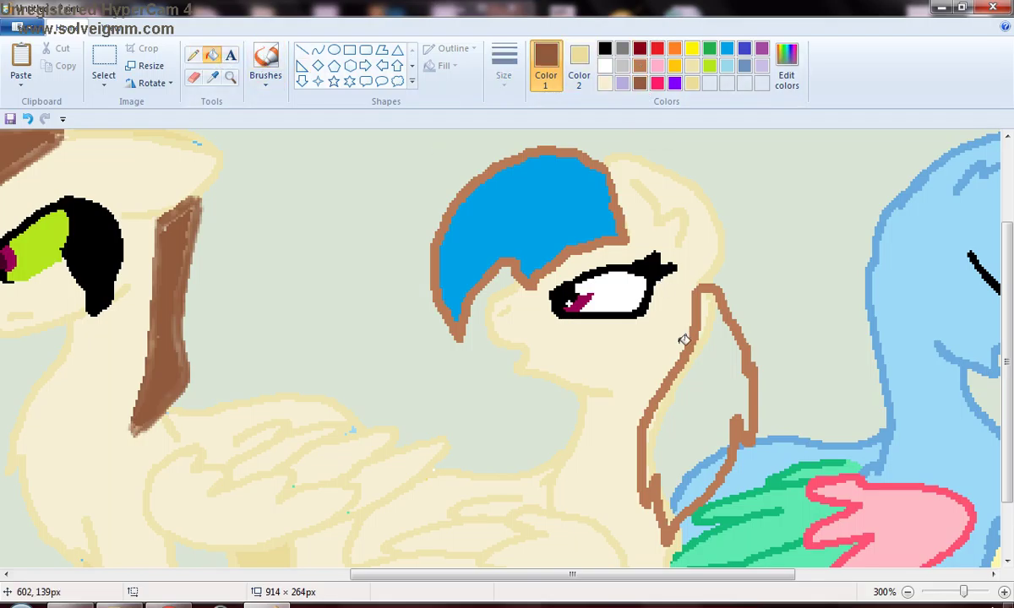
{"action": "left_click", "coordinate": [712, 324]}
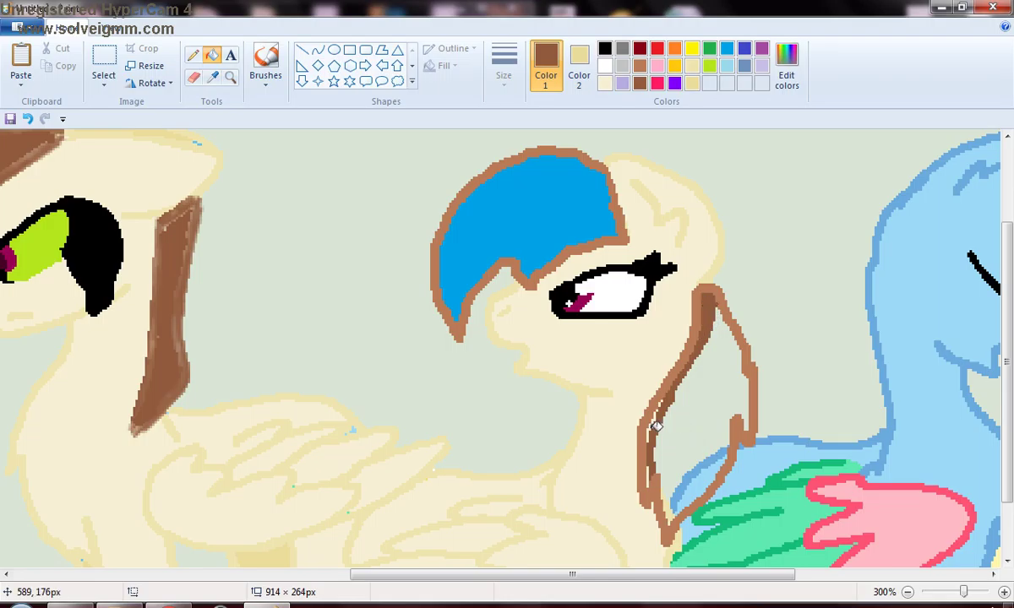
{"action": "left_click", "coordinate": [685, 440]}
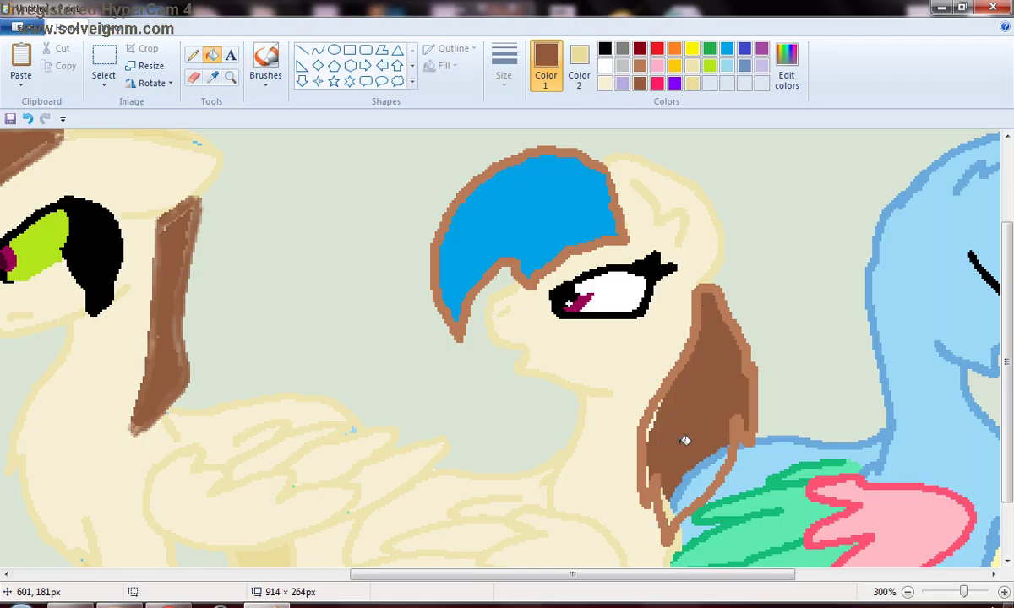
{"action": "left_click", "coordinate": [685, 493]}
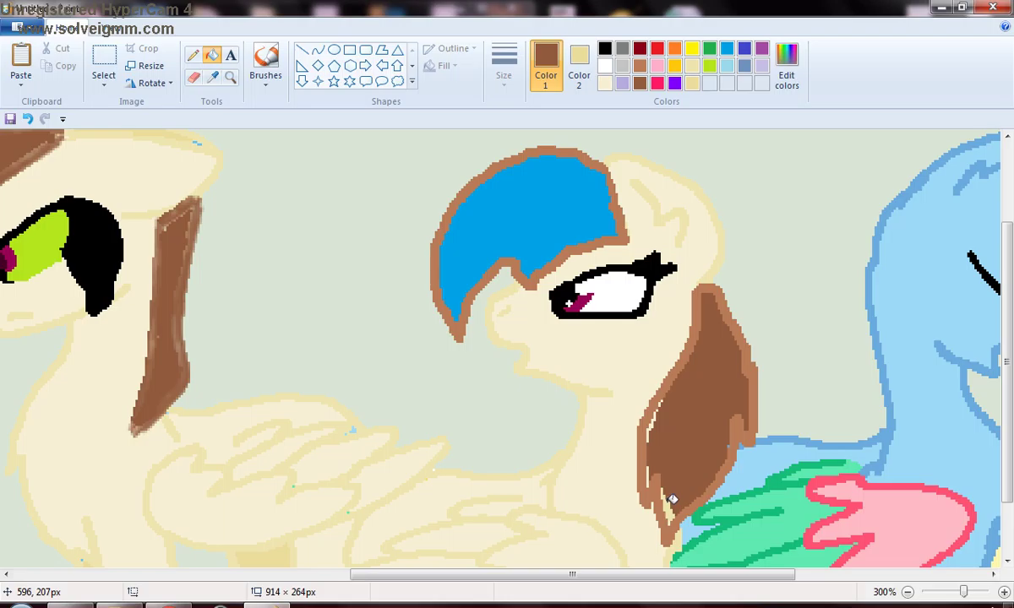
{"action": "left_click", "coordinate": [649, 477]}
- Switch to YouTube in the browser and play "STAY CALM" by Griffinilla from the suggested videos, skipping the ad
{"action": "key", "text": "alt+Tab"}
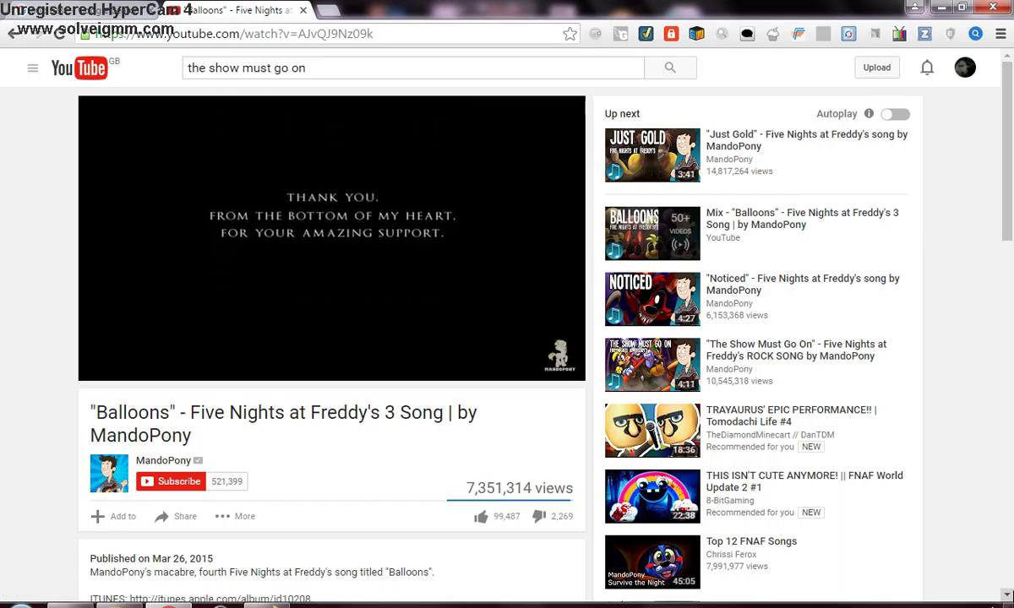
{"action": "scroll", "coordinate": [1008, 594], "scroll_direction": "down", "scroll_amount": 15}
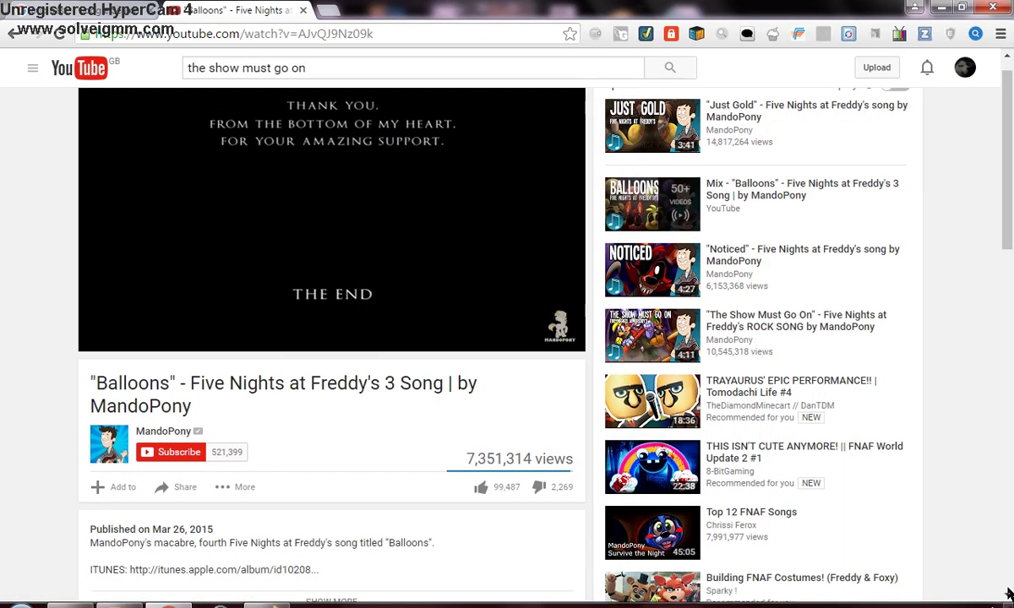
{"action": "scroll", "coordinate": [1008, 594], "scroll_direction": "down", "scroll_amount": 1}
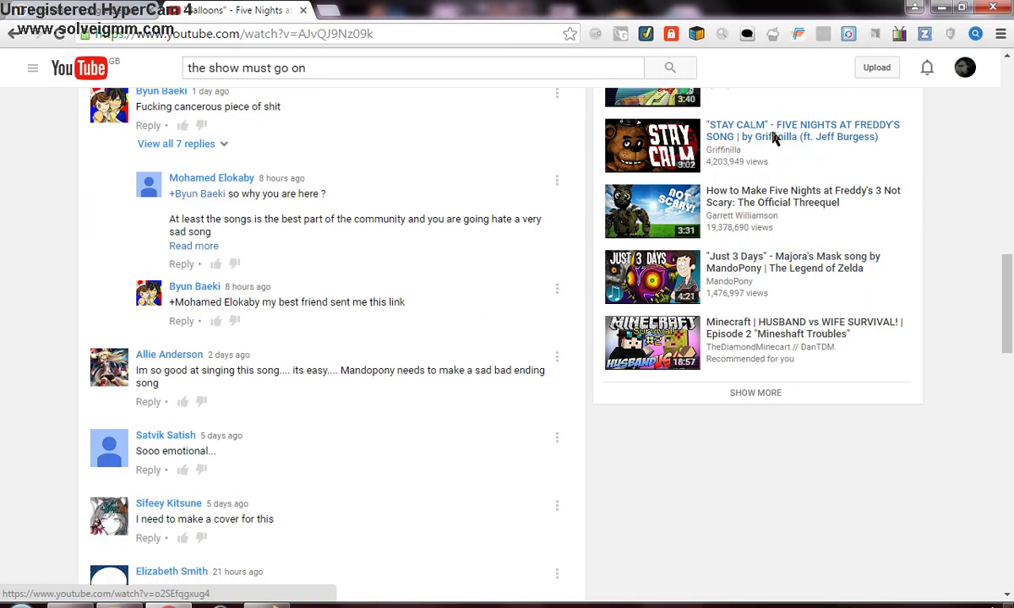
{"action": "left_click", "coordinate": [772, 139]}
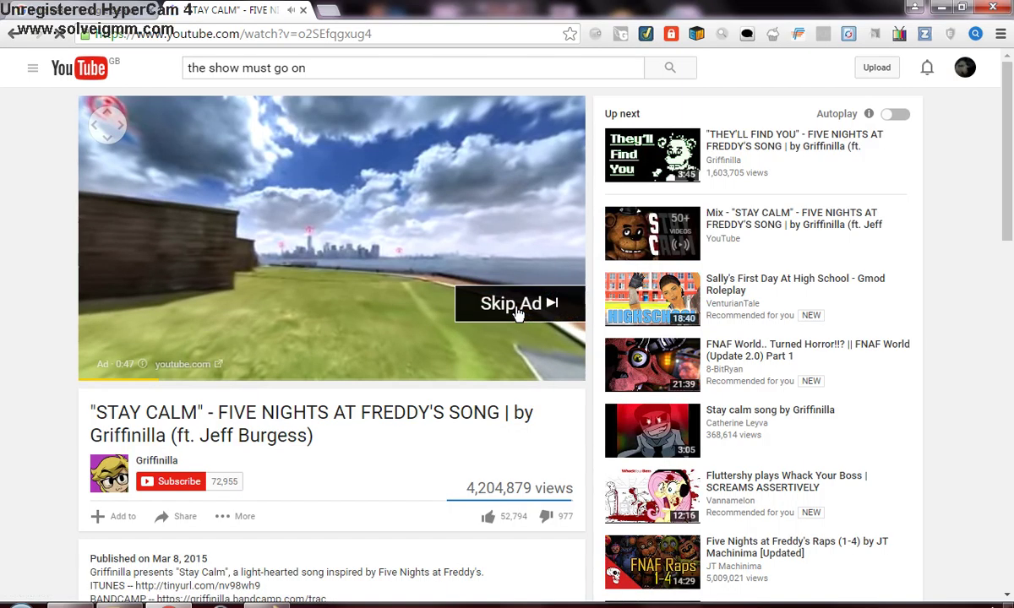
{"action": "left_click", "coordinate": [517, 313]}
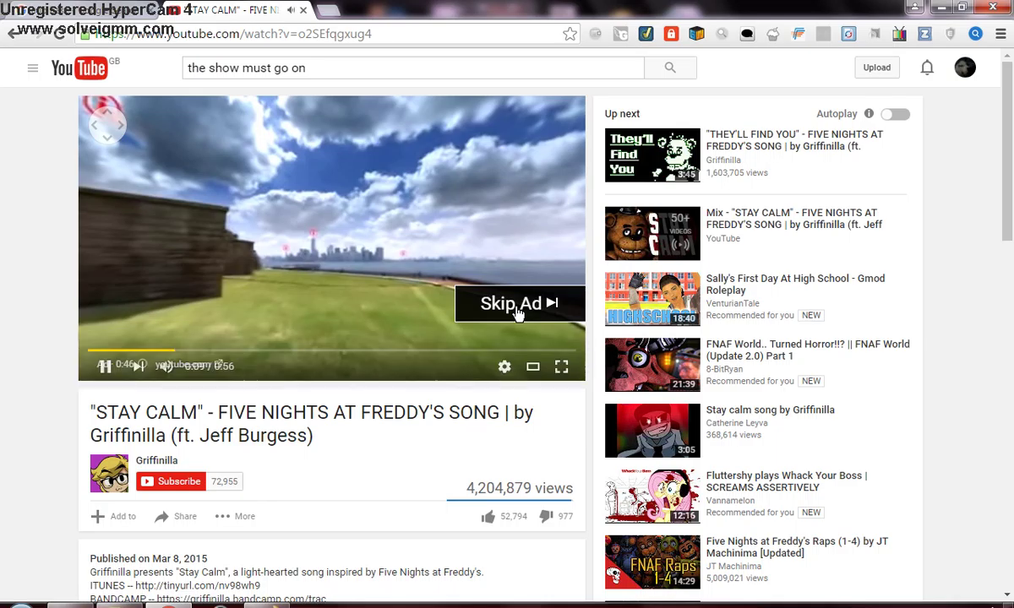
{"action": "left_click", "coordinate": [517, 311]}
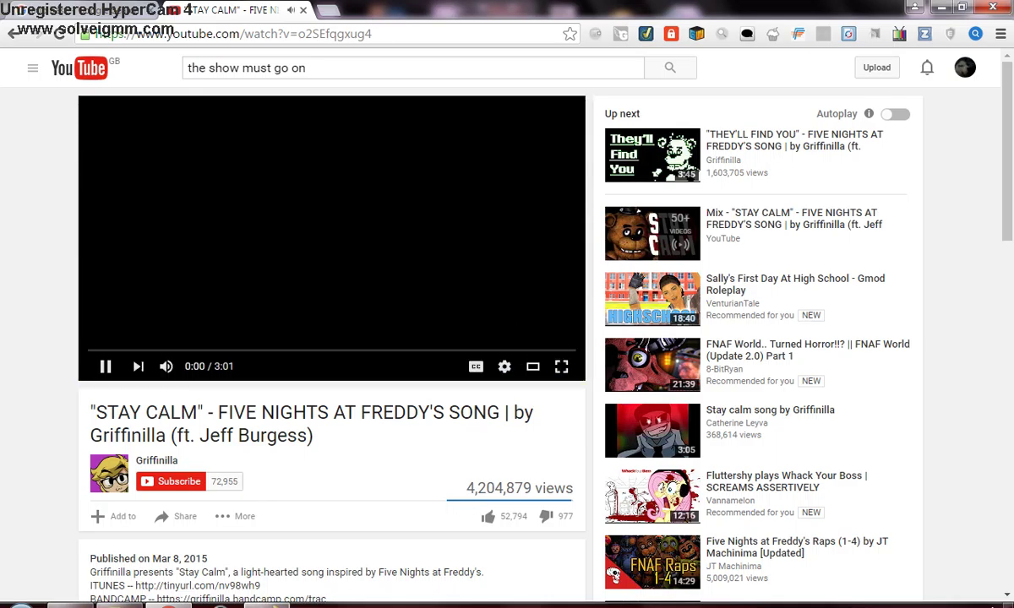
- Switch back to Paint and pencil over the pale specks along the mane lock's front edge with dark brown
{"action": "left_click", "coordinate": [253, 603]}
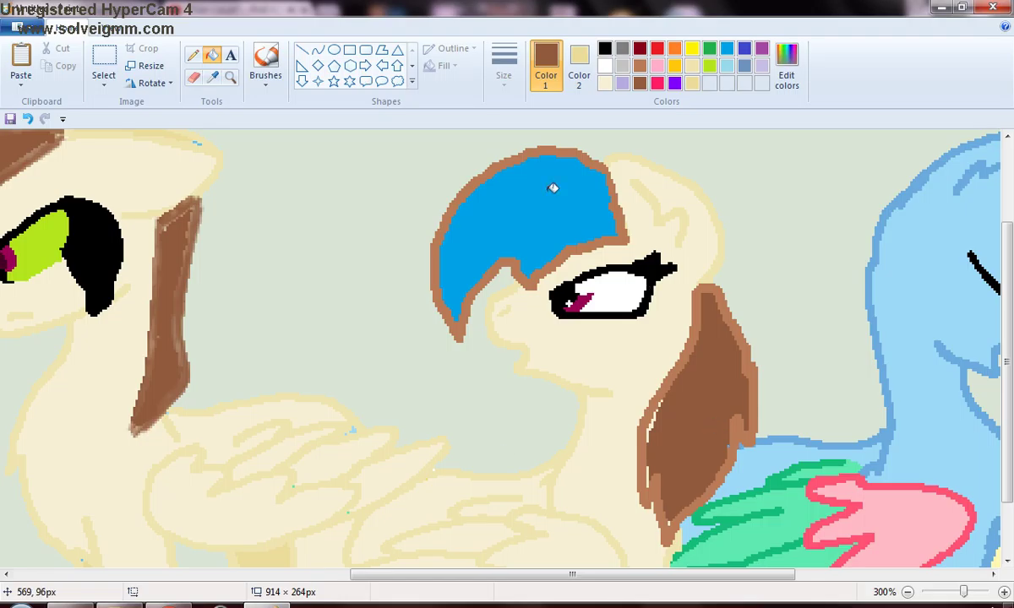
{"action": "left_click", "coordinate": [193, 56]}
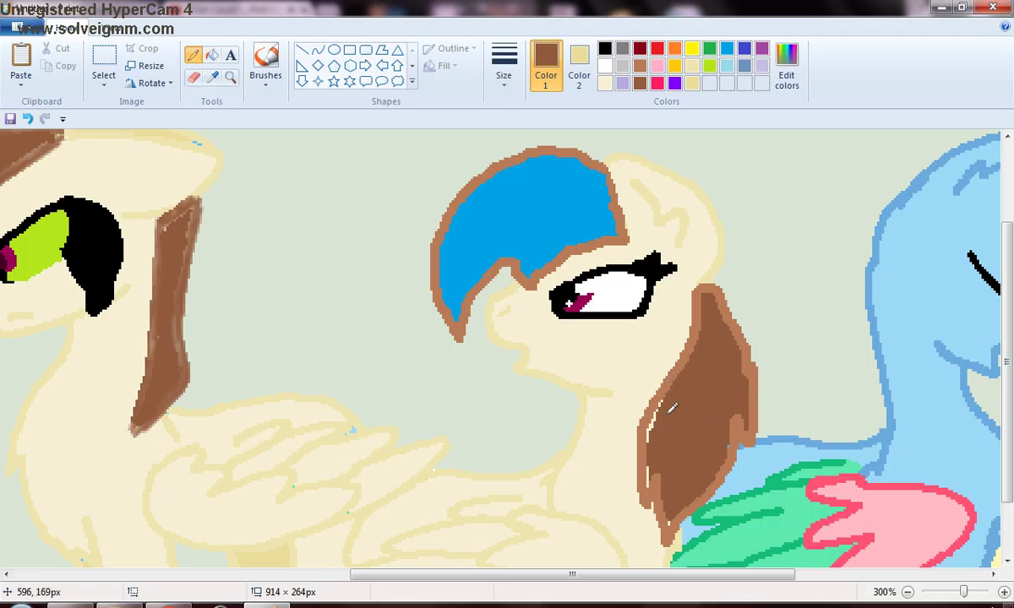
{"action": "mouse_move", "coordinate": [664, 404]}
{"action": "left_mouse_down"}
{"action": "mouse_move", "coordinate": [653, 424]}
{"action": "mouse_move", "coordinate": [655, 473]}
{"action": "left_mouse_up"}
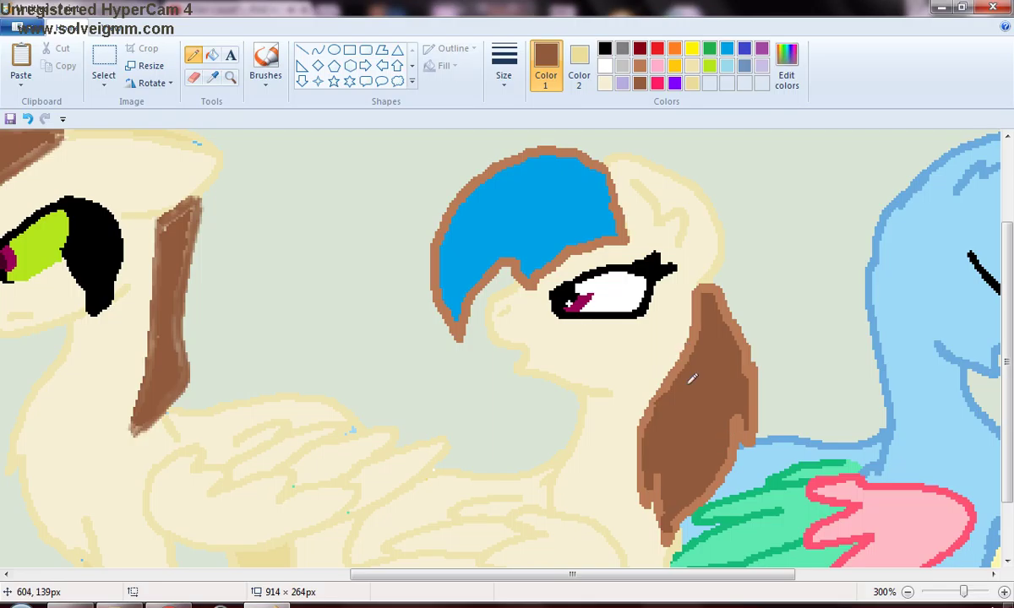
- Recolour the yellow pony's head, neck and raised foreleg outlines and the upper outline of its pink wing with light yellow
{"action": "left_click_drag", "start_coordinate": [498, 574], "coordinate": [57, 575]}
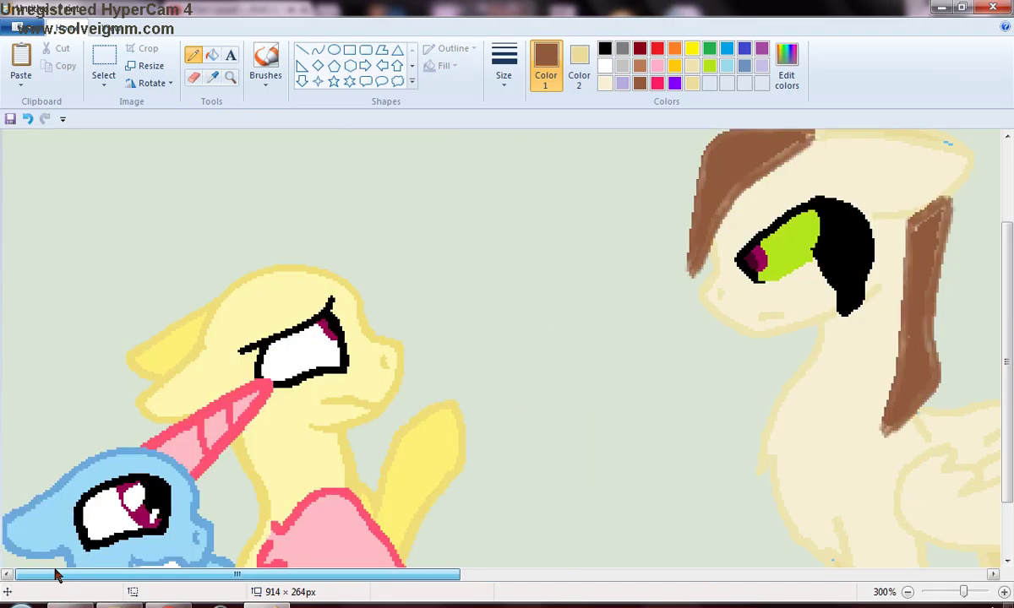
{"action": "left_click", "coordinate": [693, 66]}
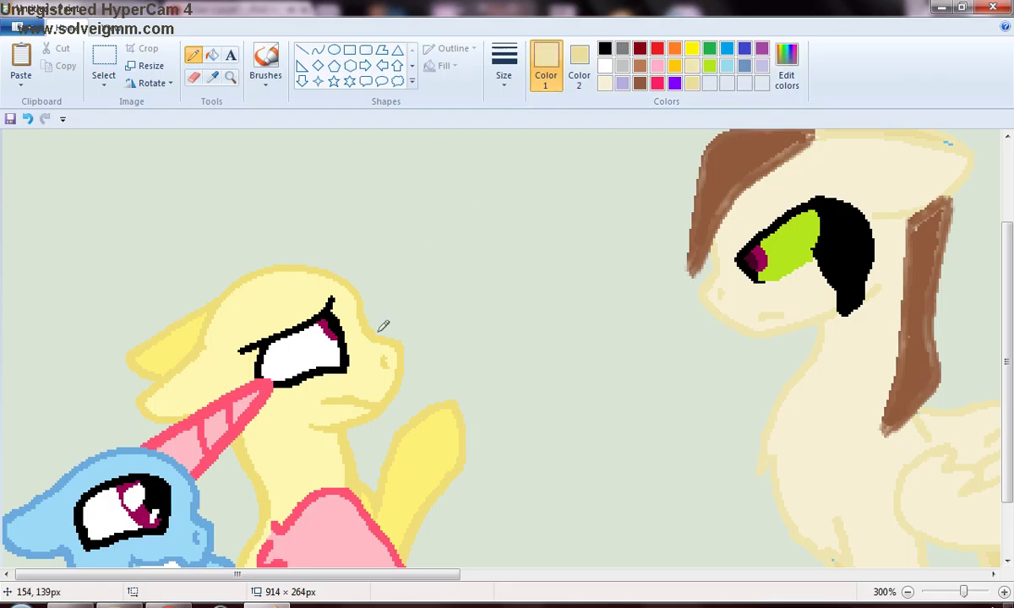
{"action": "left_click", "coordinate": [212, 55]}
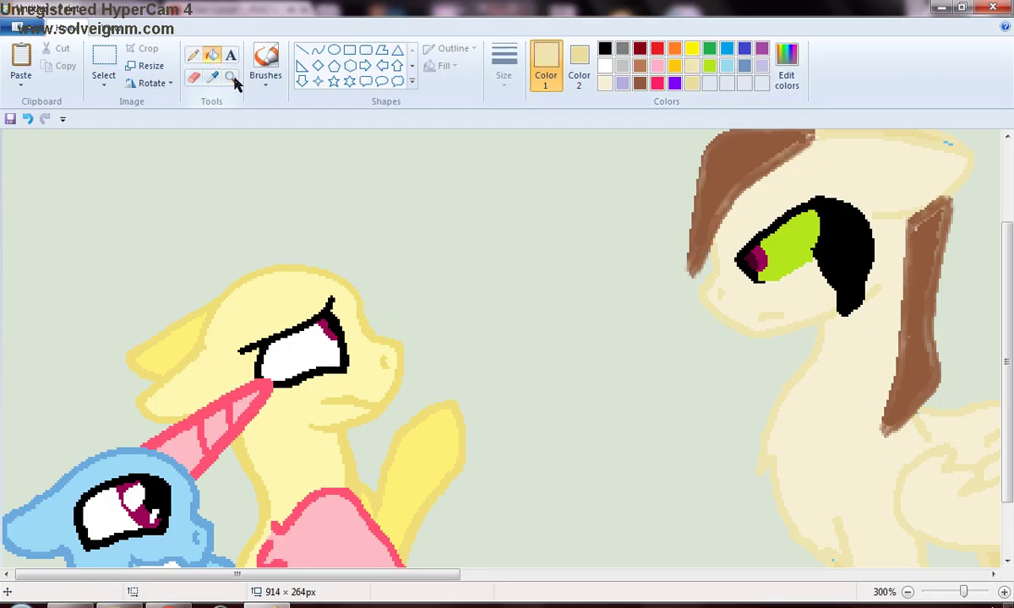
{"action": "left_click", "coordinate": [346, 276]}
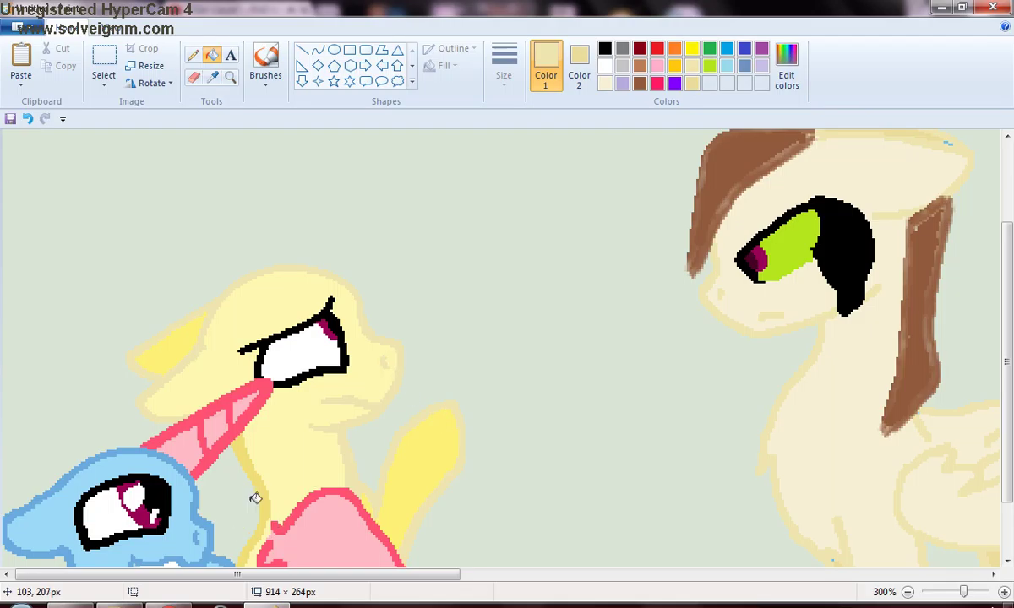
{"action": "left_click", "coordinate": [249, 465]}
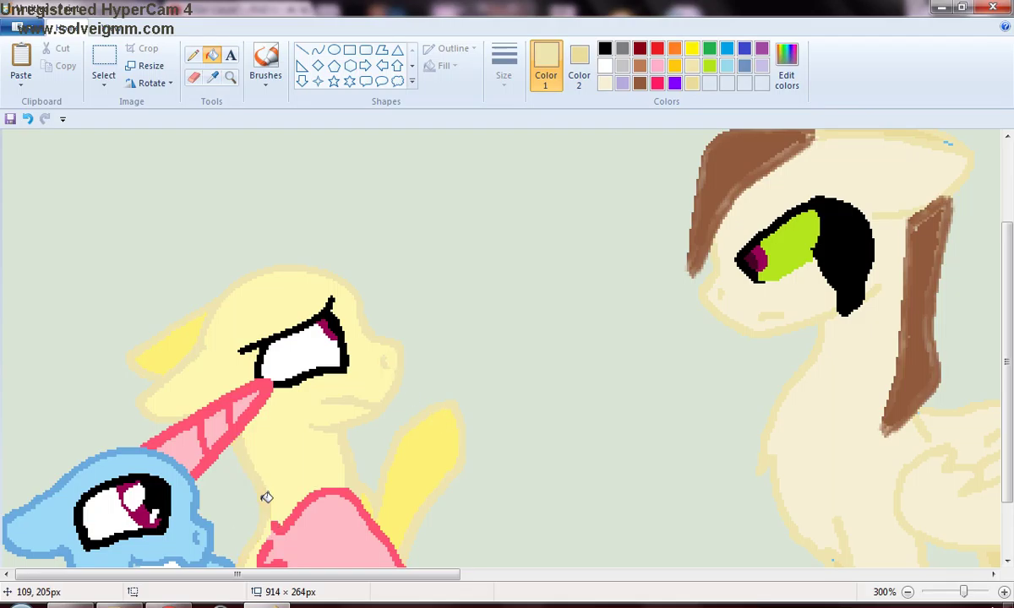
{"action": "left_click", "coordinate": [363, 503]}
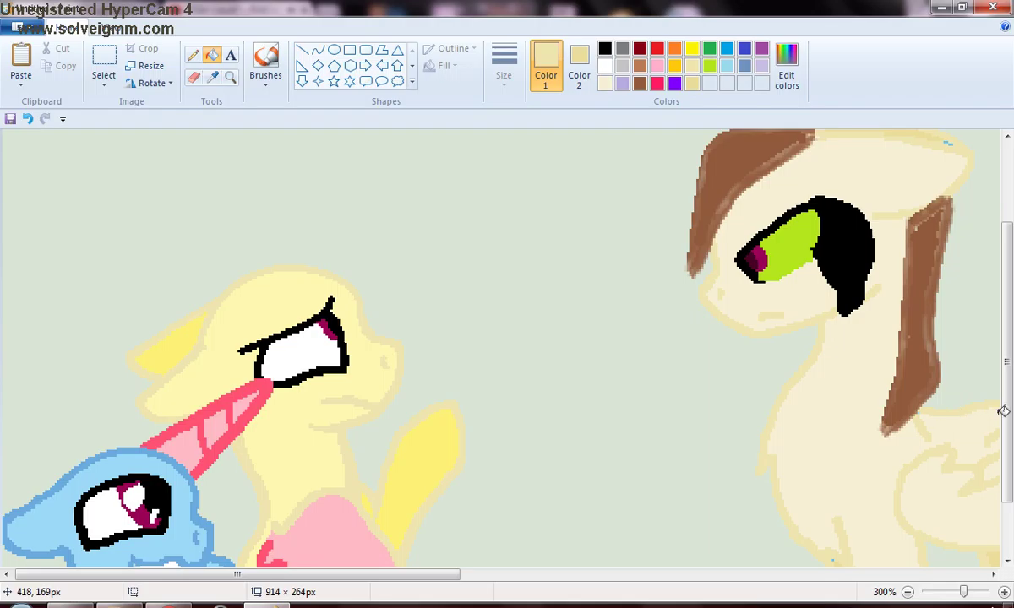
- Recolour the remaining pink and green wing outlines and the small blue pony's body and horn outlines with light yellow
{"action": "left_click_drag", "start_coordinate": [1006, 427], "coordinate": [1009, 476]}
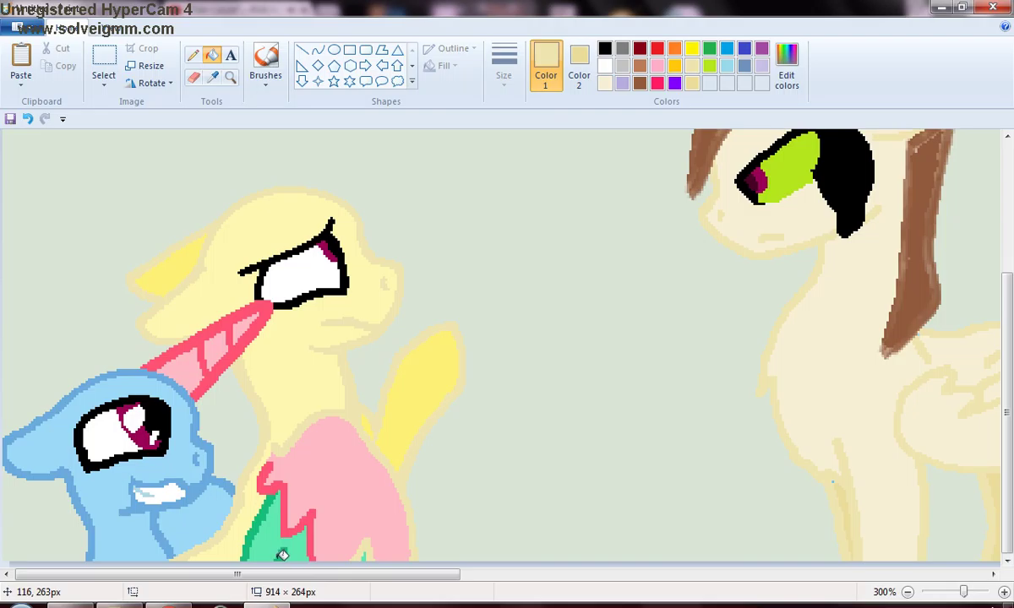
{"action": "left_click", "coordinate": [293, 528]}
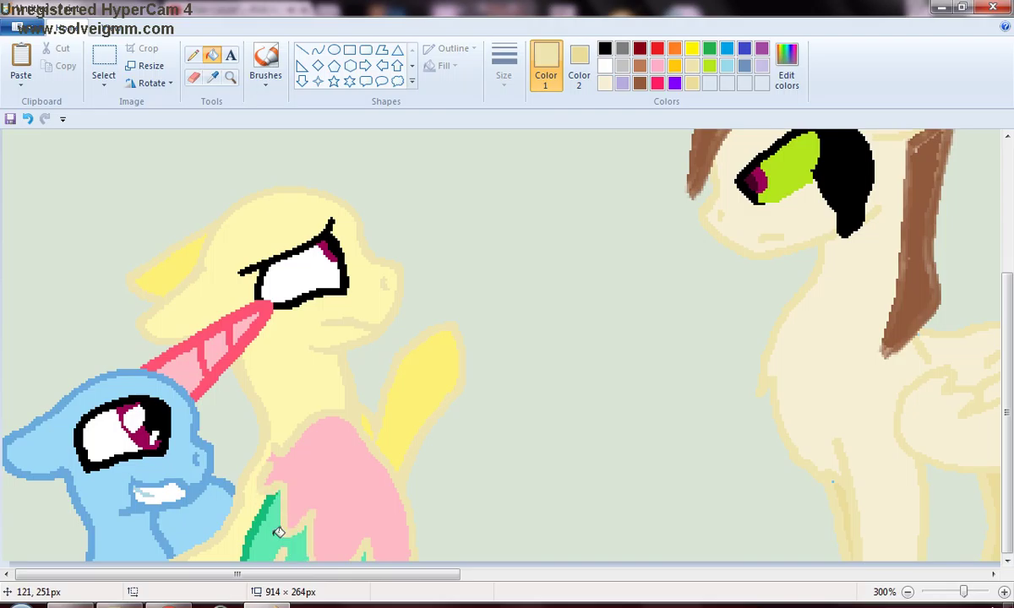
{"action": "left_click", "coordinate": [262, 521]}
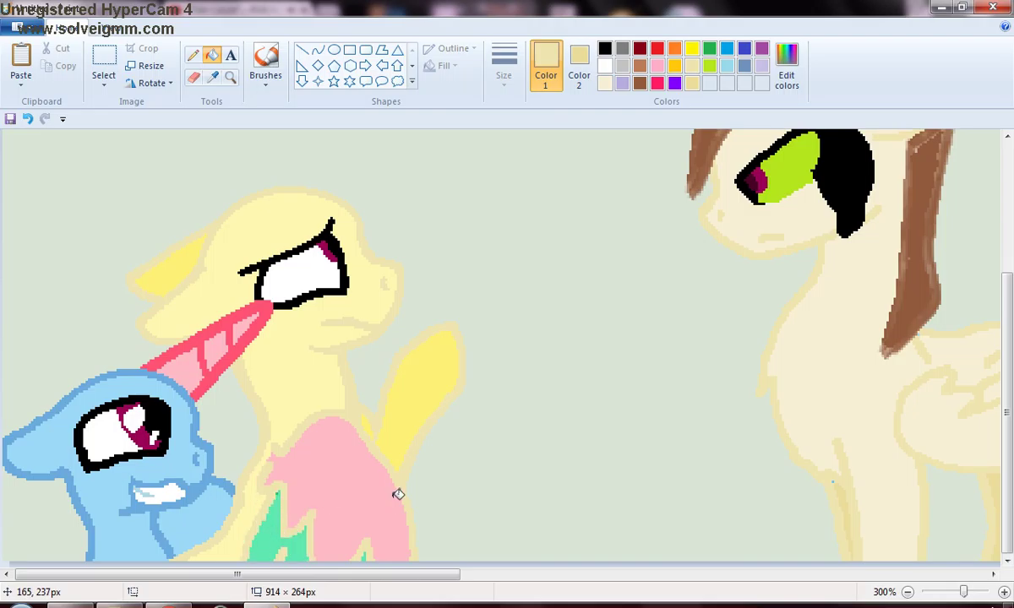
{"action": "left_click", "coordinate": [228, 482]}
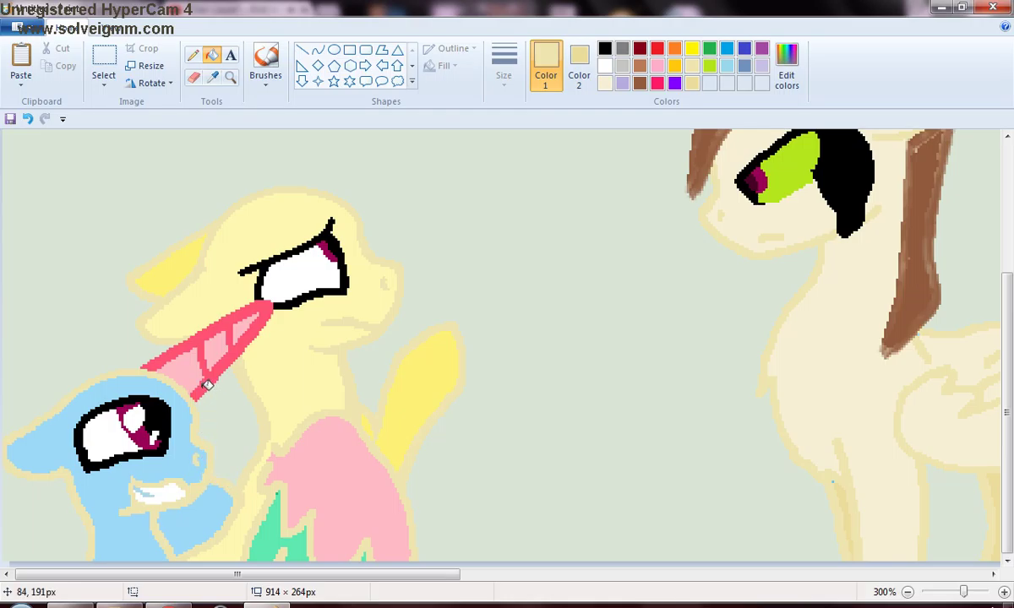
{"action": "left_click", "coordinate": [195, 361]}
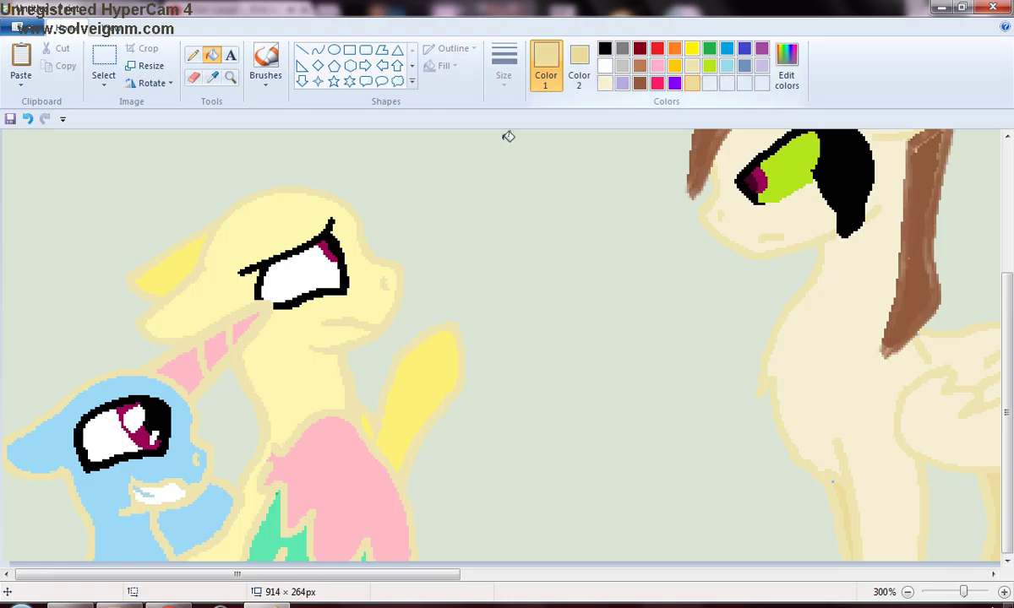
- Fill the yellow pony's far ear and raised foreleg with tan, and its body and wing with cream
{"action": "left_click", "coordinate": [179, 264]}
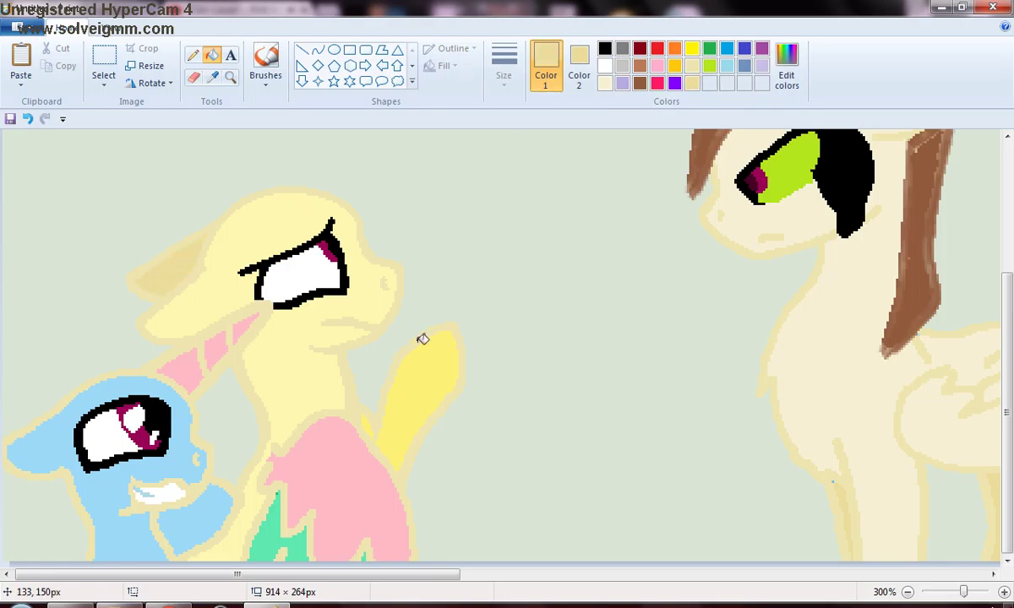
{"action": "left_click", "coordinate": [425, 398]}
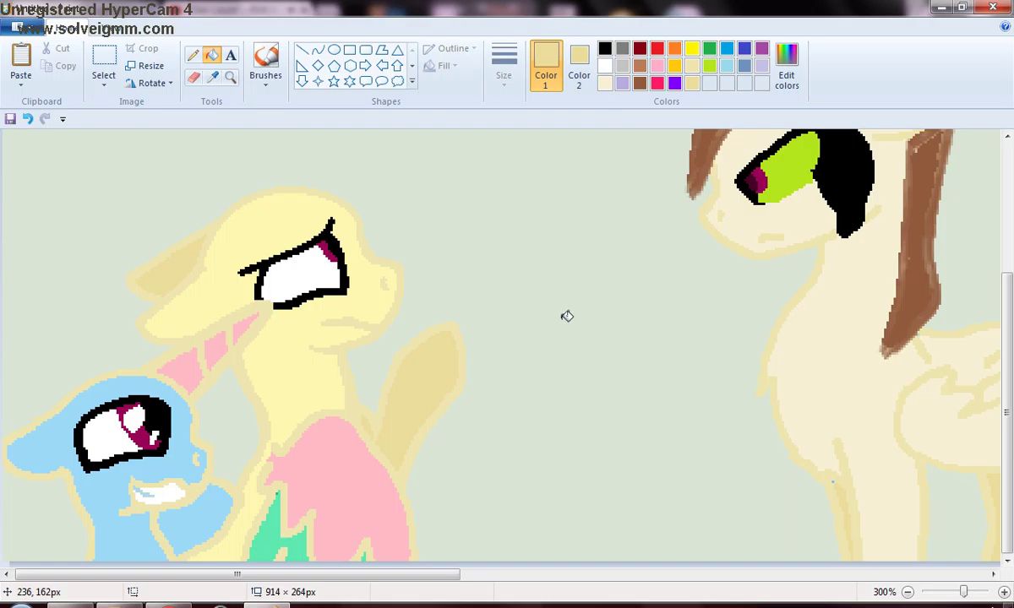
{"action": "left_click", "coordinate": [603, 84]}
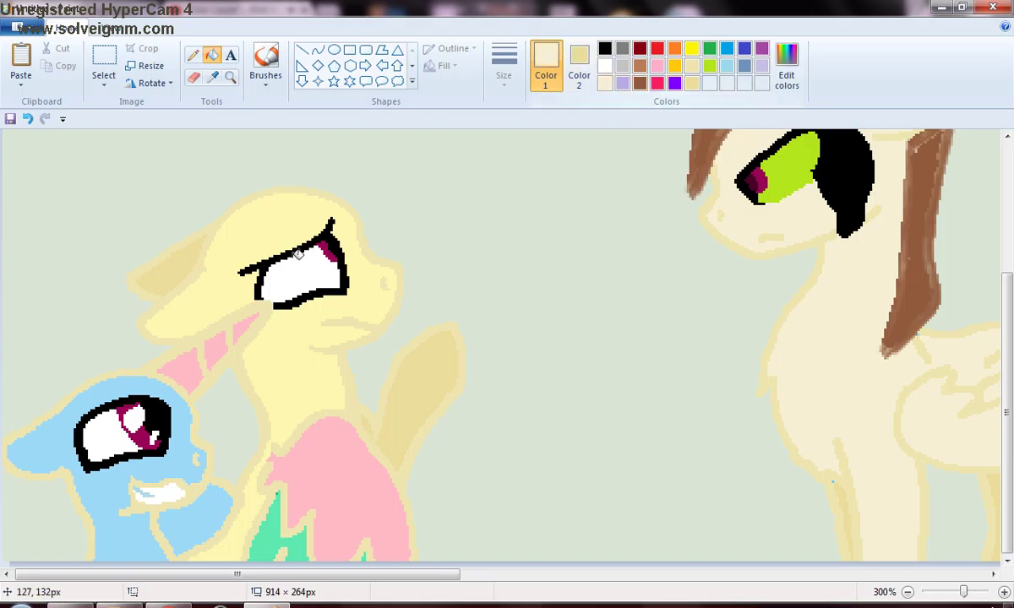
{"action": "left_click", "coordinate": [303, 378]}
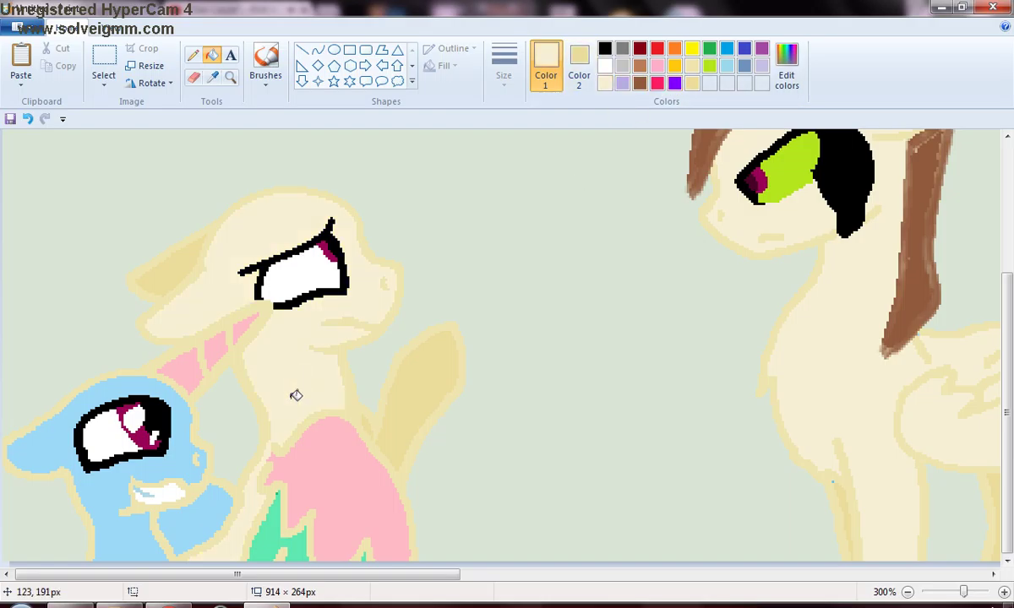
{"action": "left_click", "coordinate": [269, 539]}
{"action": "left_click", "coordinate": [321, 478]}
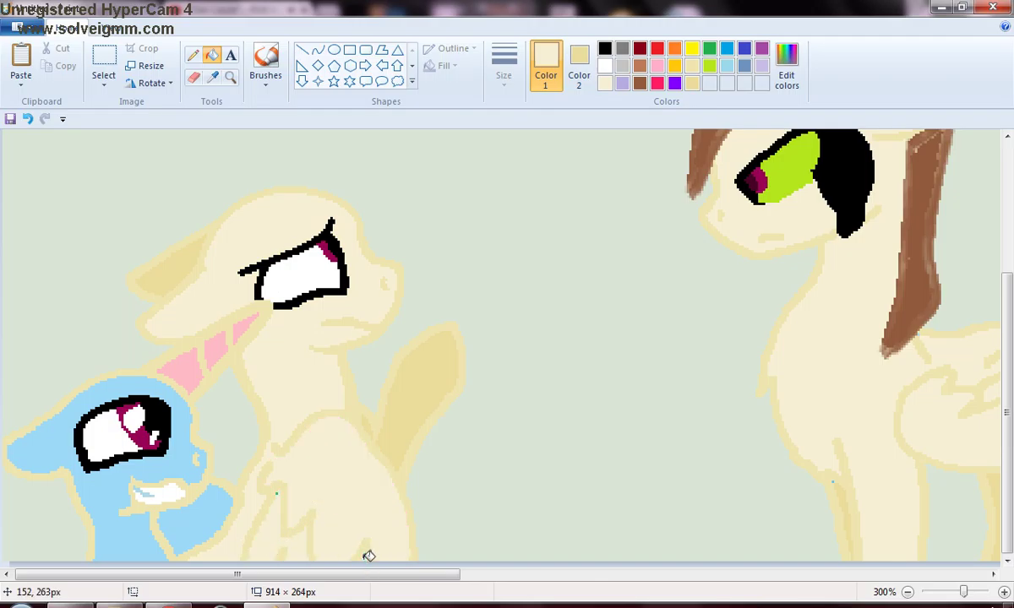
- Fill the small blue pony's body and all horn segments with cream, and its raised foreleg with tan
{"action": "left_click", "coordinate": [119, 527]}
{"action": "left_click", "coordinate": [189, 357]}
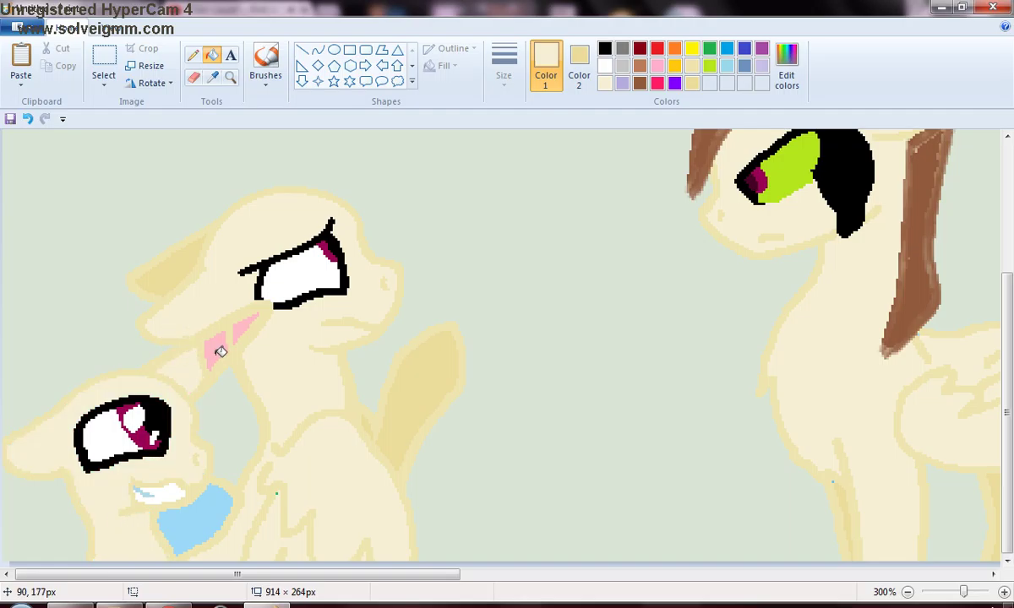
{"action": "left_click", "coordinate": [218, 344]}
{"action": "left_click", "coordinate": [241, 327]}
{"action": "left_click", "coordinate": [692, 82]}
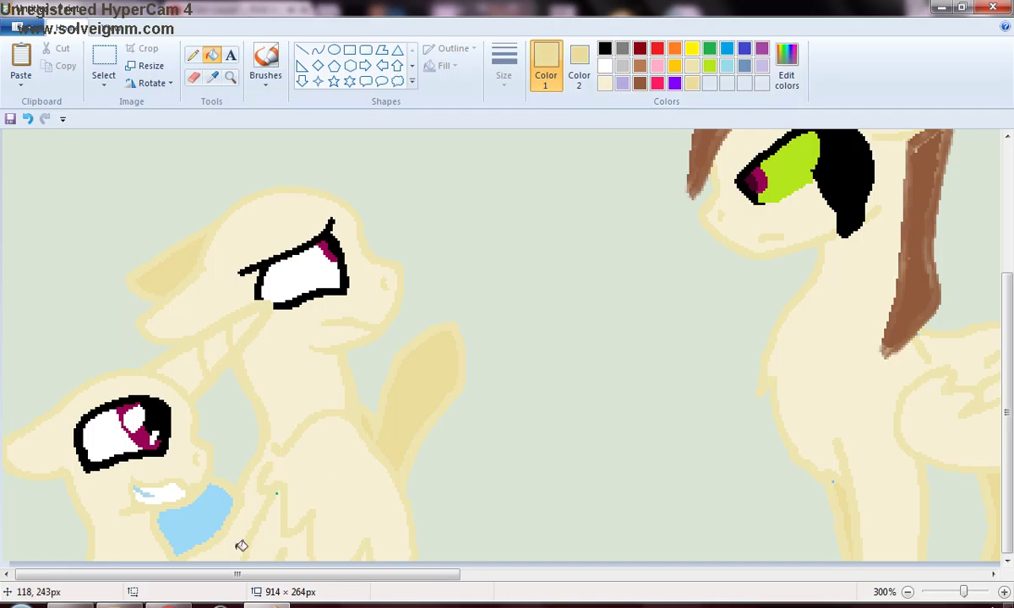
{"action": "left_click", "coordinate": [197, 513]}
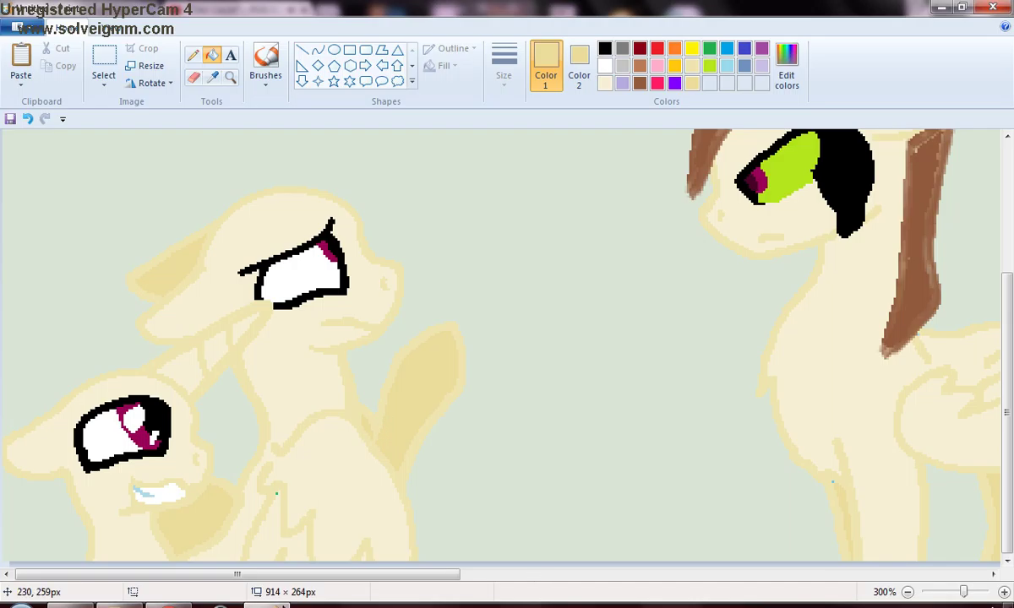
{"action": "left_click_drag", "start_coordinate": [349, 577], "coordinate": [697, 593]}
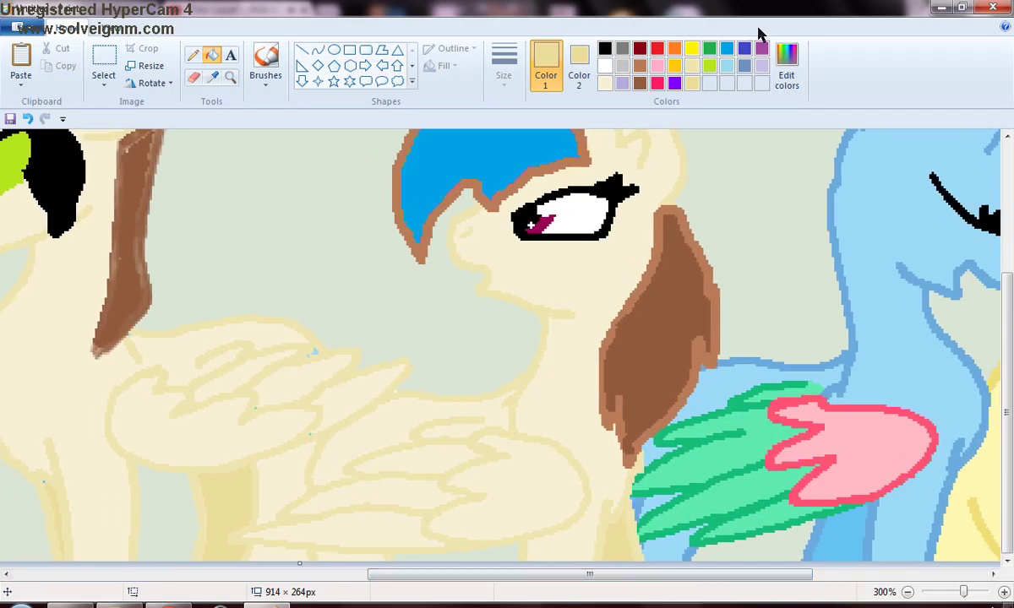
- Recolour the blue-haired pony's iris blue-gray, and the brown-haired pony's iris green with a black pupil
{"action": "left_click", "coordinate": [711, 50]}
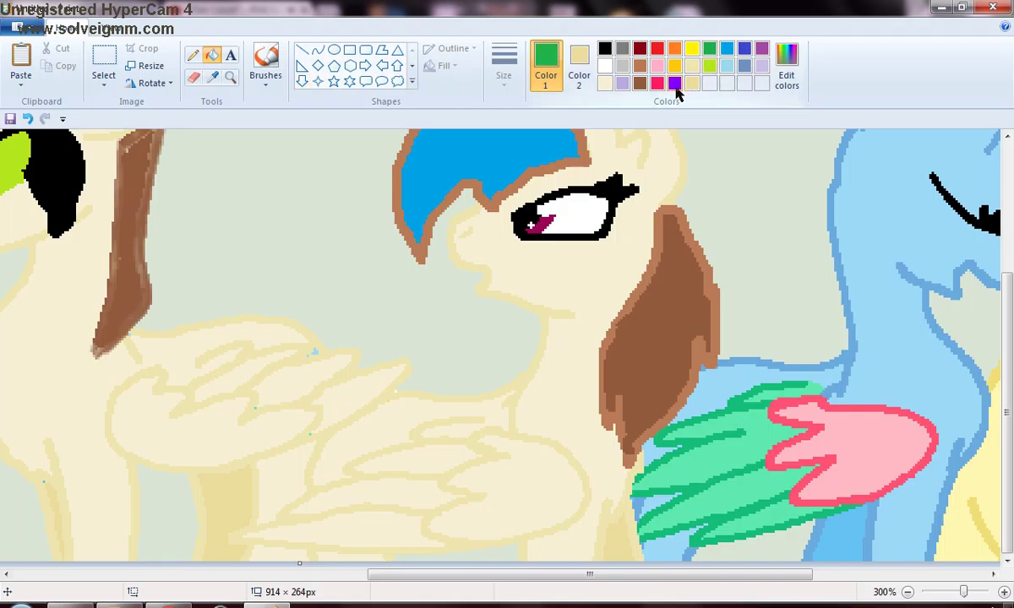
{"action": "left_click", "coordinate": [742, 66]}
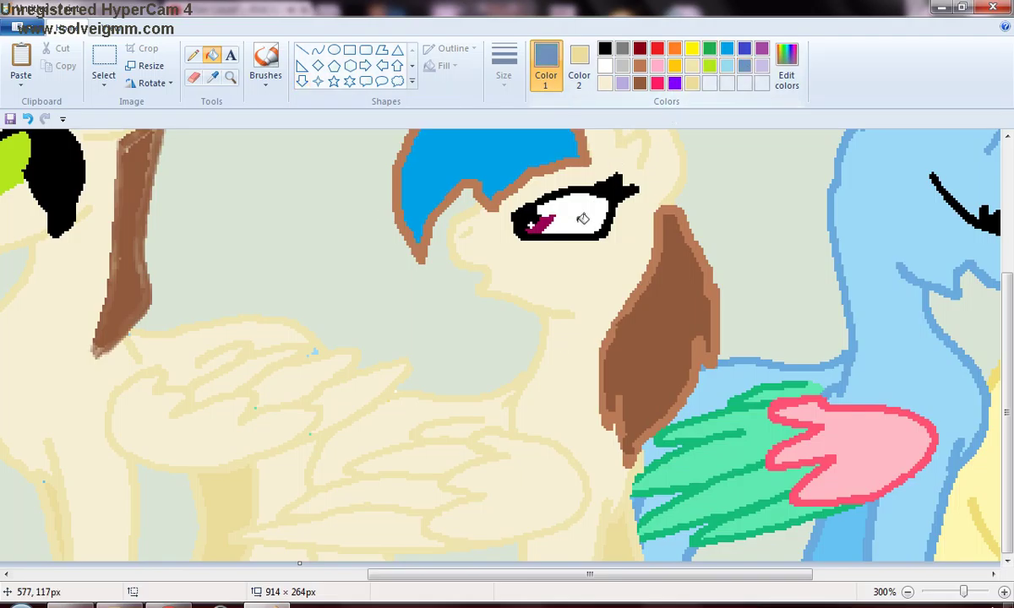
{"action": "left_click", "coordinate": [541, 224]}
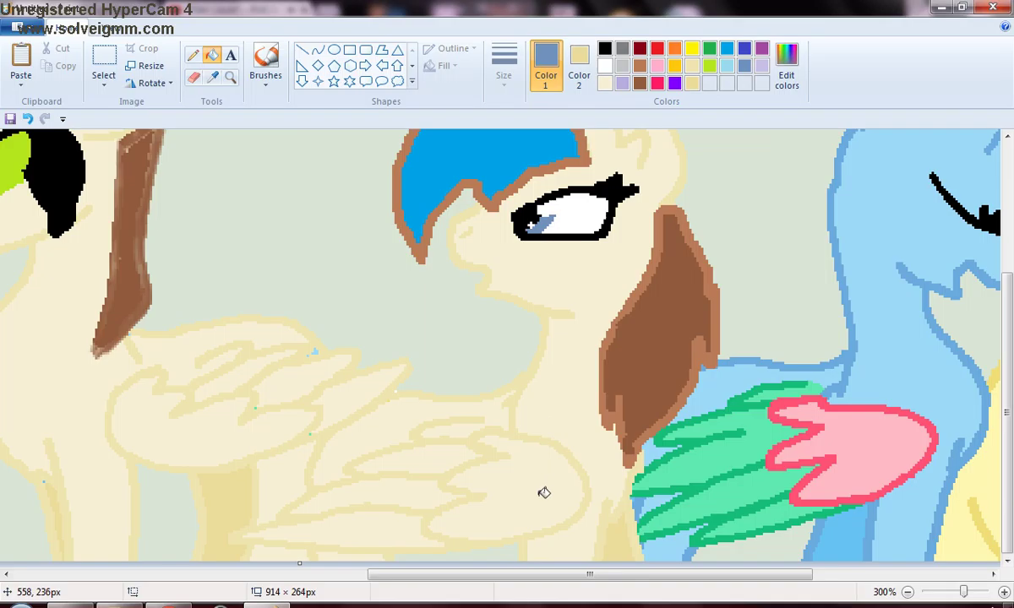
{"action": "left_click_drag", "start_coordinate": [510, 577], "coordinate": [384, 573]}
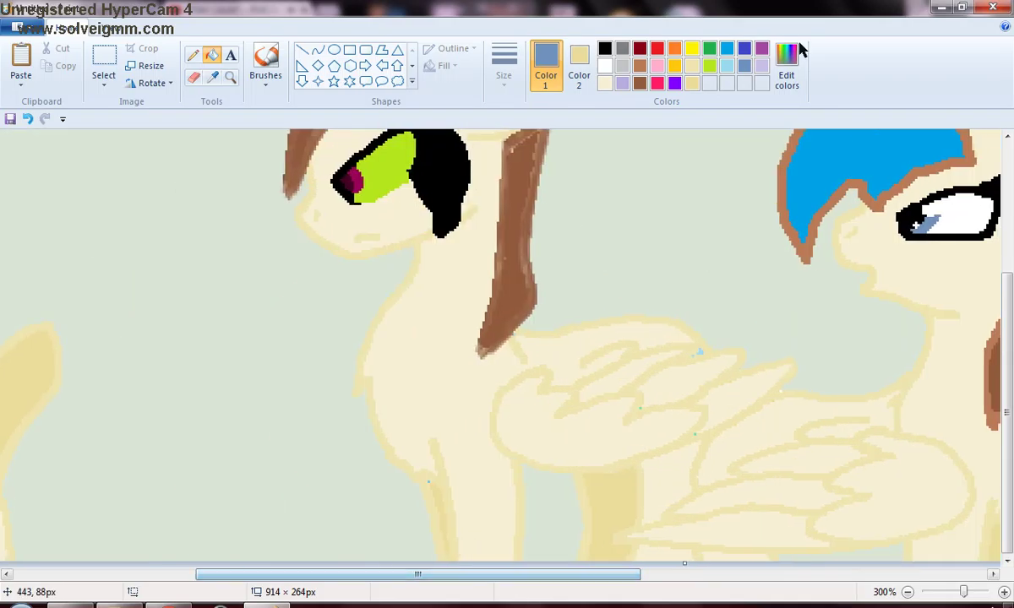
{"action": "left_click", "coordinate": [710, 49]}
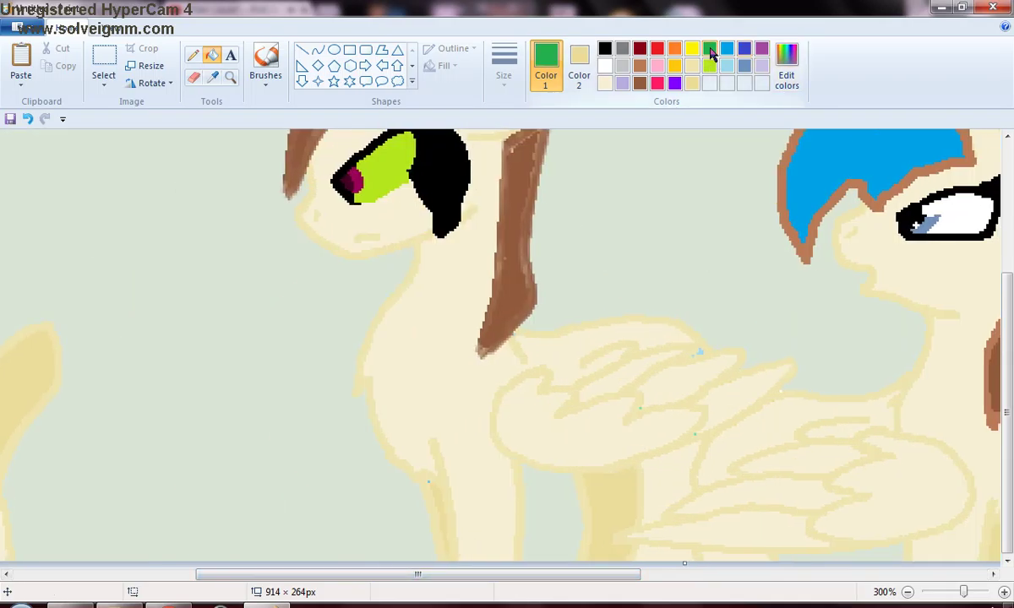
{"action": "left_click", "coordinate": [355, 176]}
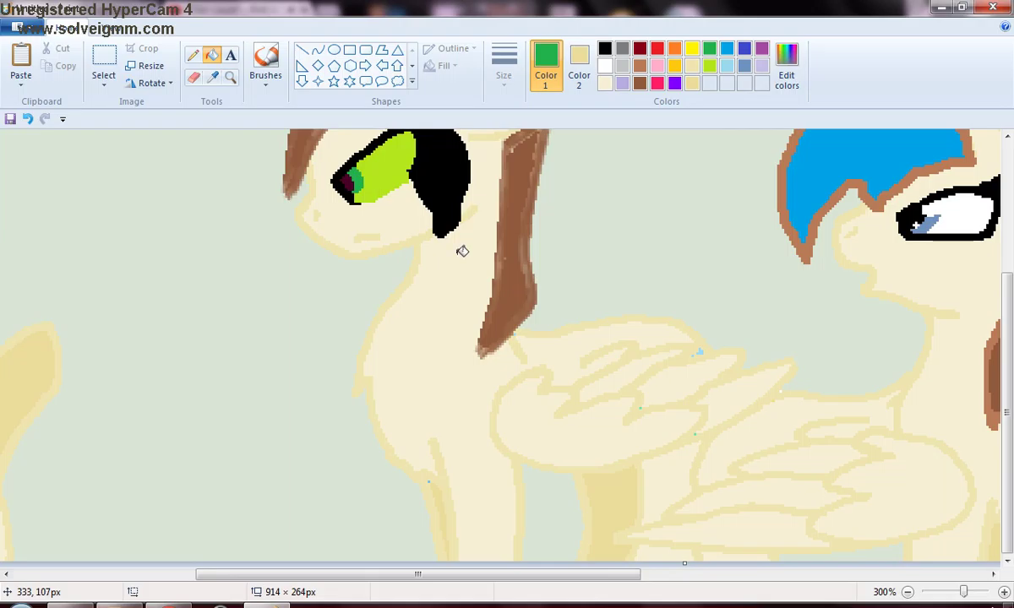
{"action": "left_click", "coordinate": [605, 51]}
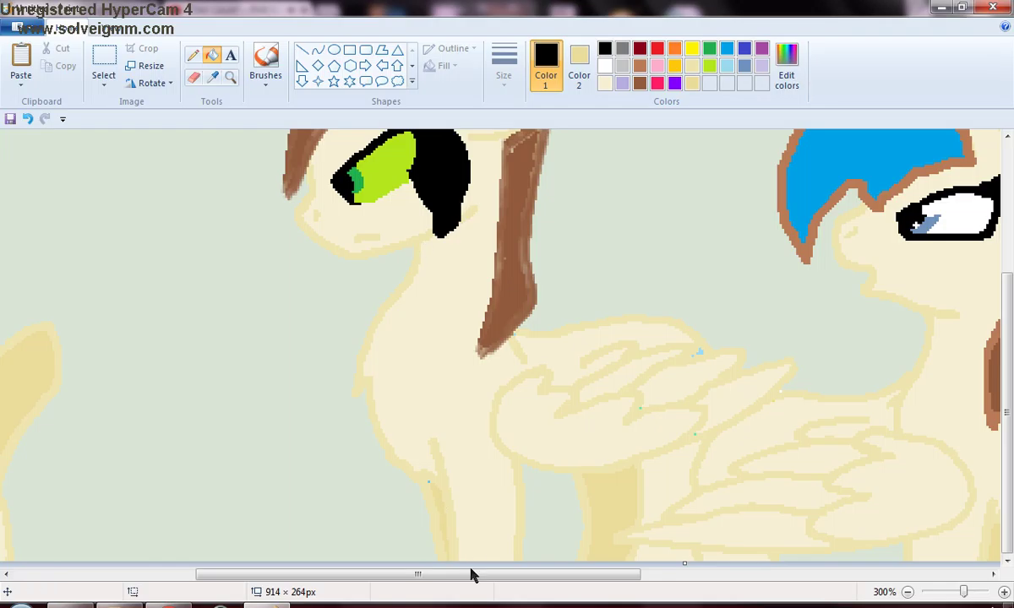
- Fill the iris of the hairless pony with folded ears with purple, and the small horned pony's iris with bright pink
{"action": "left_click_drag", "start_coordinate": [473, 577], "coordinate": [336, 578]}
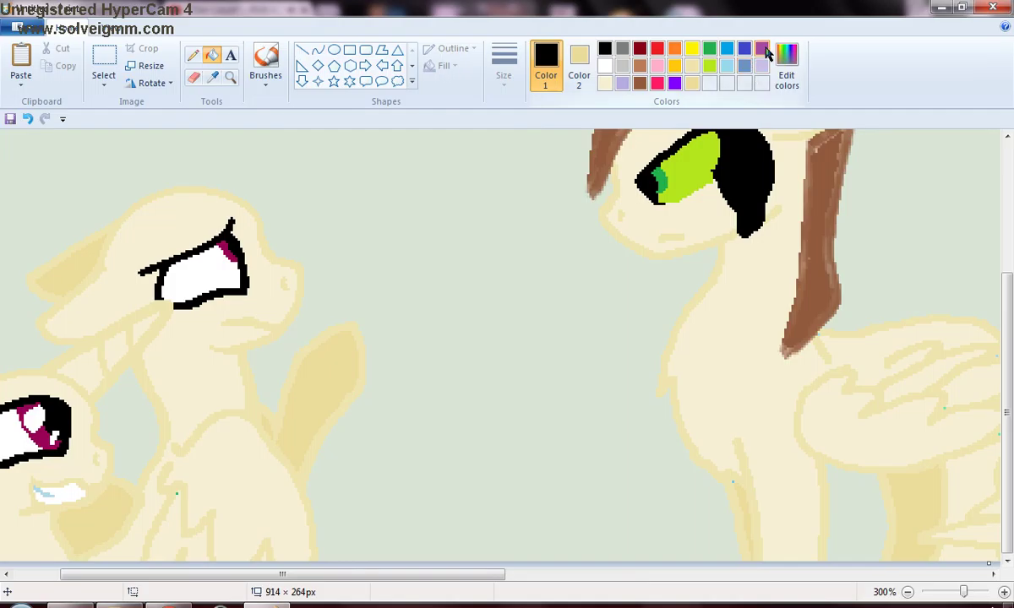
{"action": "left_click", "coordinate": [763, 50]}
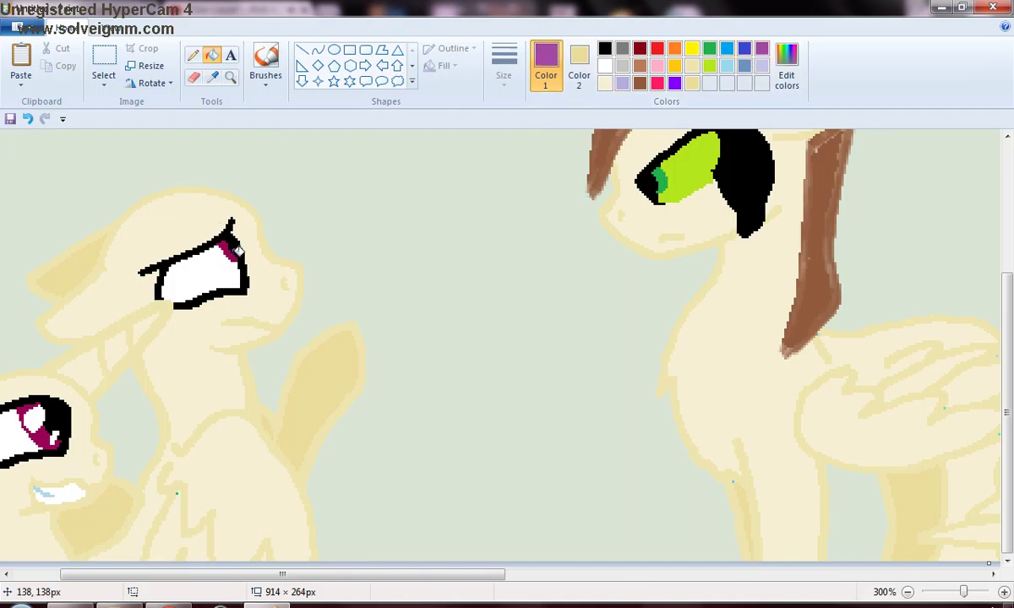
{"action": "left_click", "coordinate": [228, 252]}
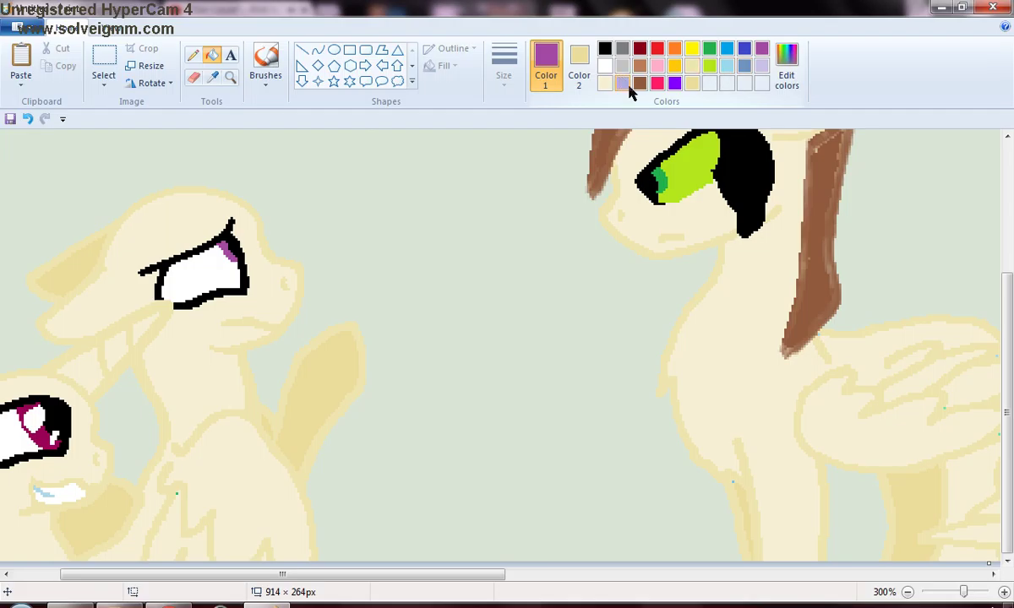
{"action": "left_click", "coordinate": [658, 84]}
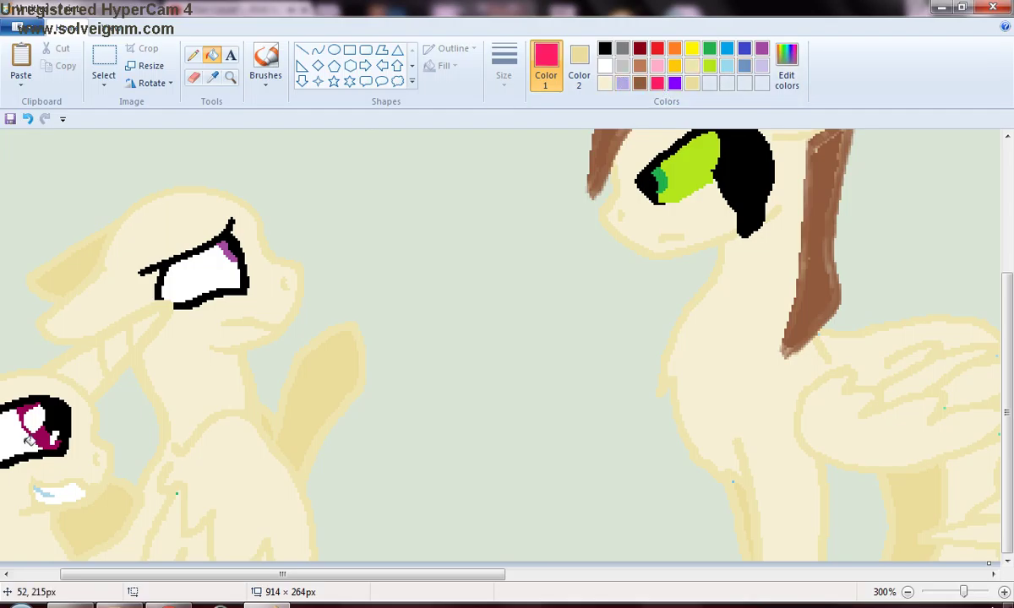
{"action": "left_click", "coordinate": [38, 418]}
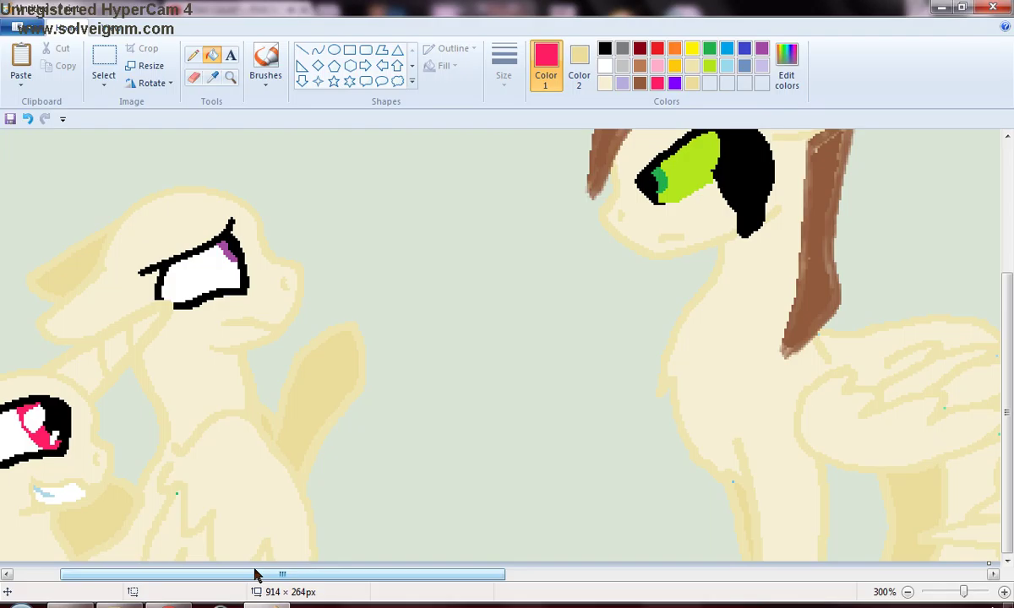
- Outline a pointed fringe and a lower mane lock on the small horned pony with the blue-gray Pencil
{"action": "left_click_drag", "start_coordinate": [257, 575], "coordinate": [212, 574]}
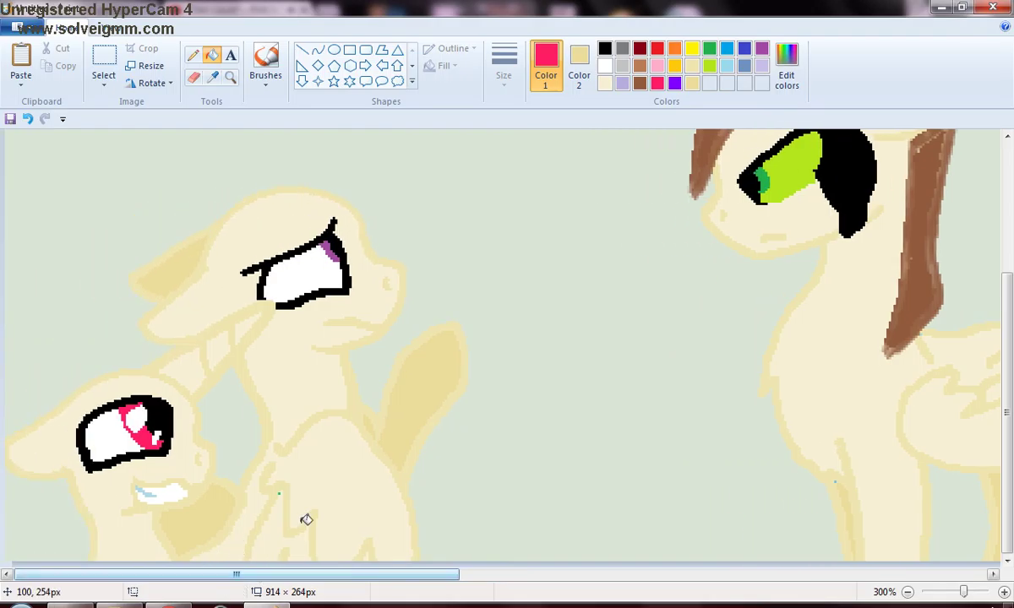
{"action": "left_click", "coordinate": [743, 66]}
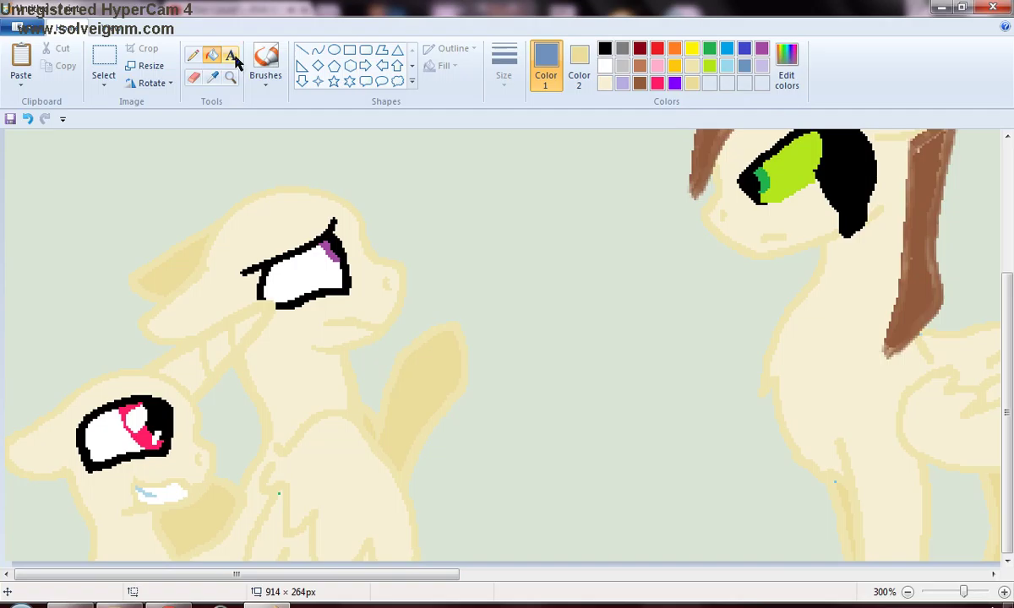
{"action": "left_click", "coordinate": [192, 55]}
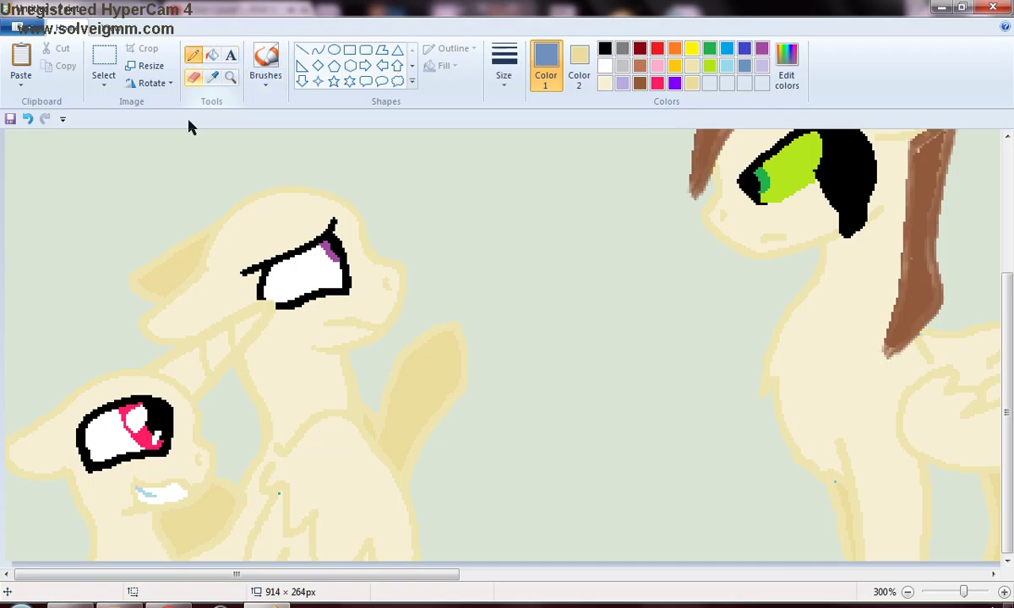
{"action": "mouse_move", "coordinate": [58, 410]}
{"action": "left_mouse_down"}
{"action": "mouse_move", "coordinate": [151, 399]}
{"action": "mouse_move", "coordinate": [181, 433]}
{"action": "mouse_move", "coordinate": [178, 409]}
{"action": "mouse_move", "coordinate": [231, 442]}
{"action": "mouse_move", "coordinate": [228, 375]}
{"action": "left_mouse_up"}
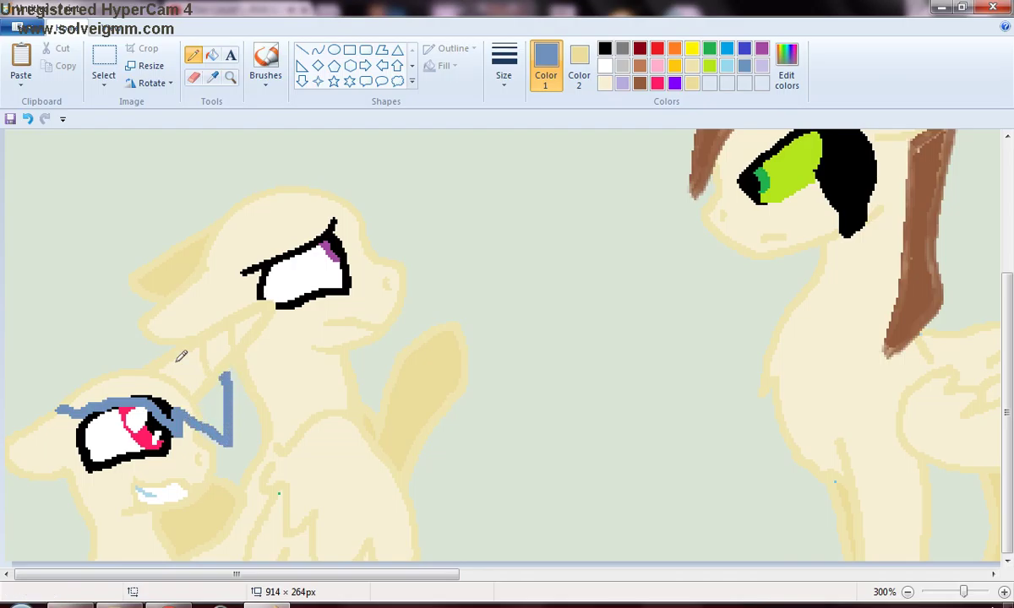
{"action": "left_click_drag", "start_coordinate": [164, 353], "coordinate": [220, 390]}
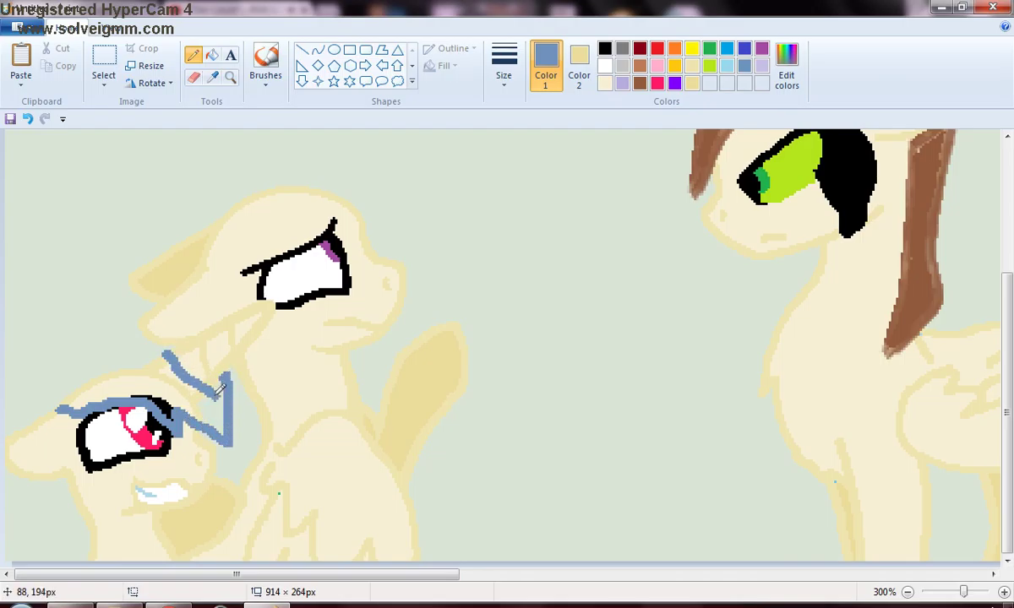
{"action": "mouse_move", "coordinate": [188, 342]}
{"action": "left_mouse_down"}
{"action": "mouse_move", "coordinate": [123, 352]}
{"action": "mouse_move", "coordinate": [57, 393]}
{"action": "left_mouse_up"}
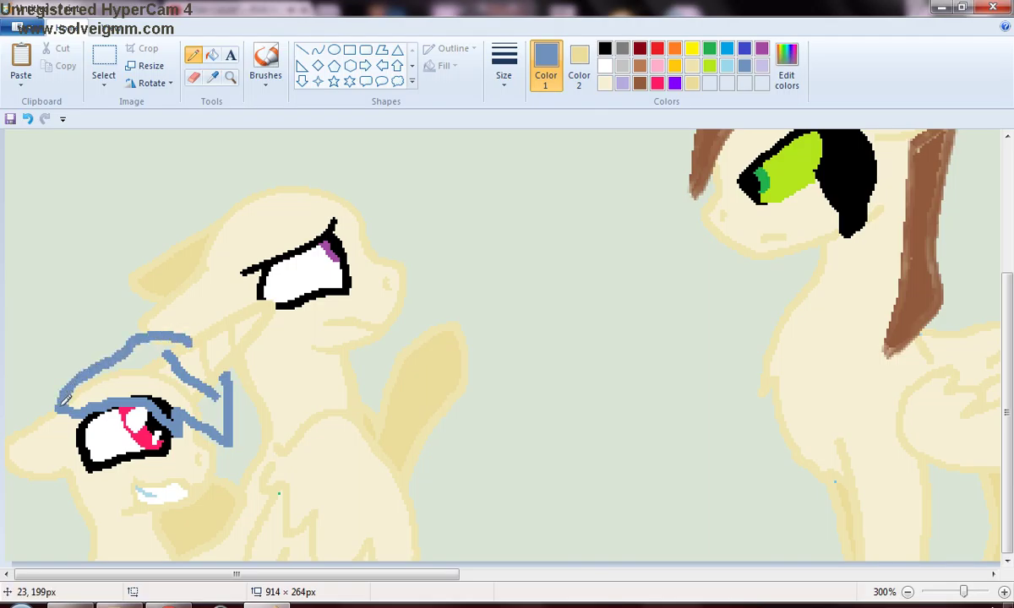
{"action": "mouse_move", "coordinate": [58, 474]}
{"action": "left_mouse_down"}
{"action": "mouse_move", "coordinate": [53, 563]}
{"action": "mouse_move", "coordinate": [65, 533]}
{"action": "mouse_move", "coordinate": [105, 565]}
{"action": "mouse_move", "coordinate": [112, 527]}
{"action": "mouse_move", "coordinate": [122, 532]}
{"action": "mouse_move", "coordinate": [110, 494]}
{"action": "mouse_move", "coordinate": [84, 467]}
{"action": "left_mouse_up"}
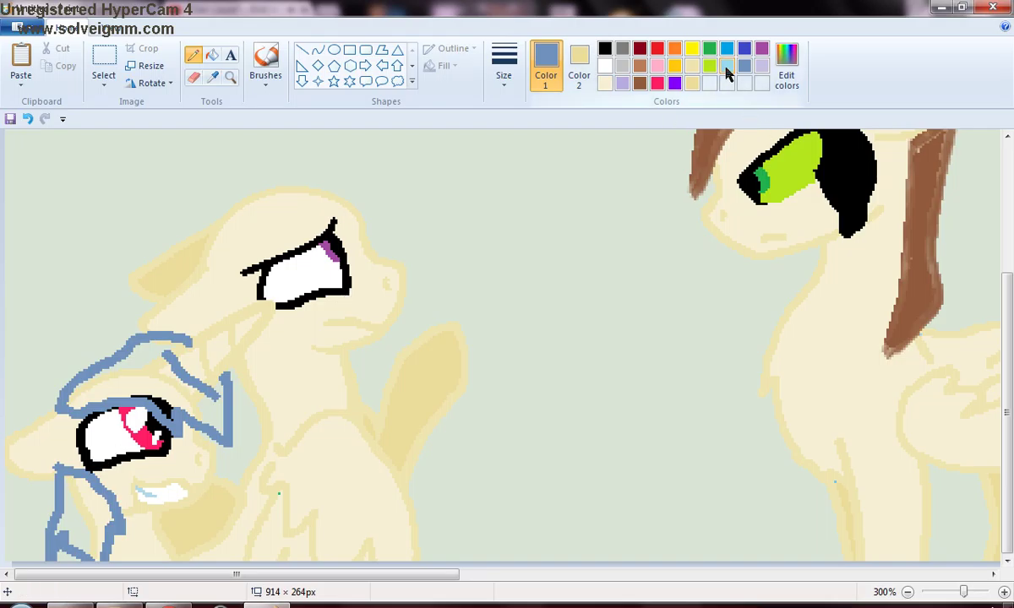
- Set the drawing colour to indigo and choose the Fill tool
{"action": "left_click", "coordinate": [745, 48]}
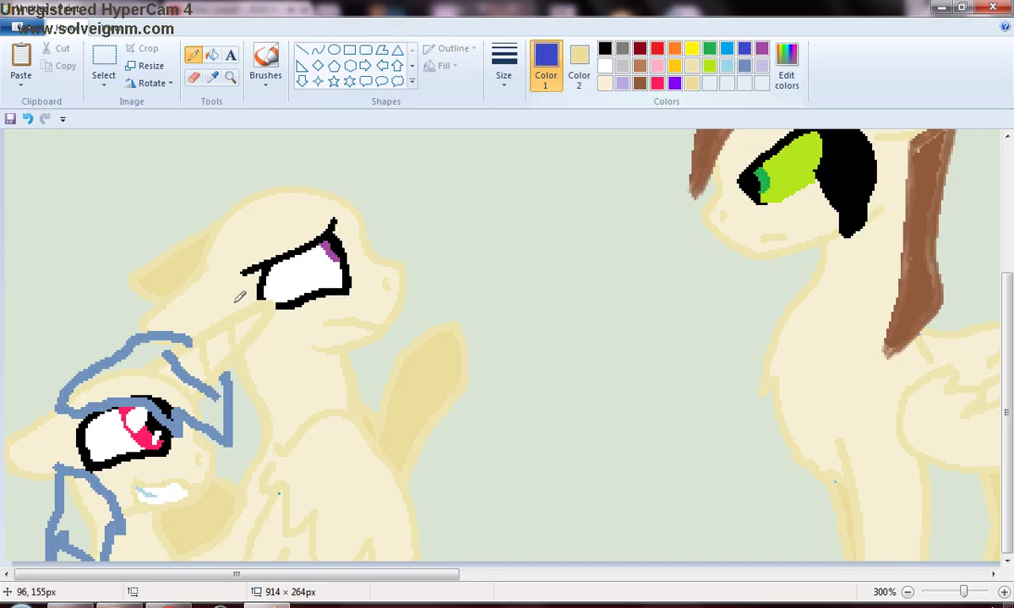
{"action": "left_click", "coordinate": [211, 56]}
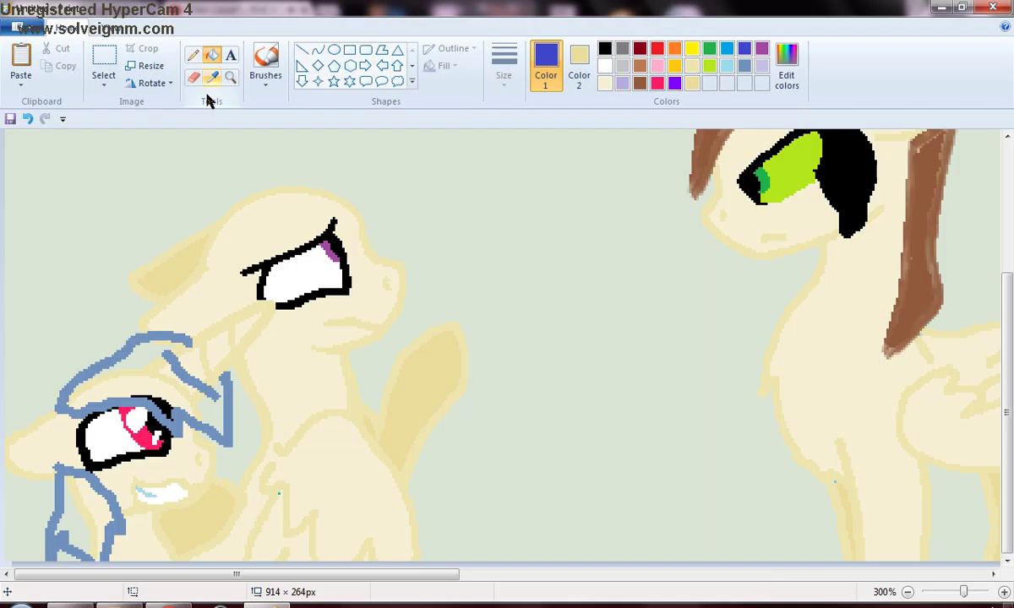
- Switch to YouTube in the browser, open the suggested video "THEY'LL FIND YOU", and return to Paint
{"action": "left_click", "coordinate": [169, 605]}
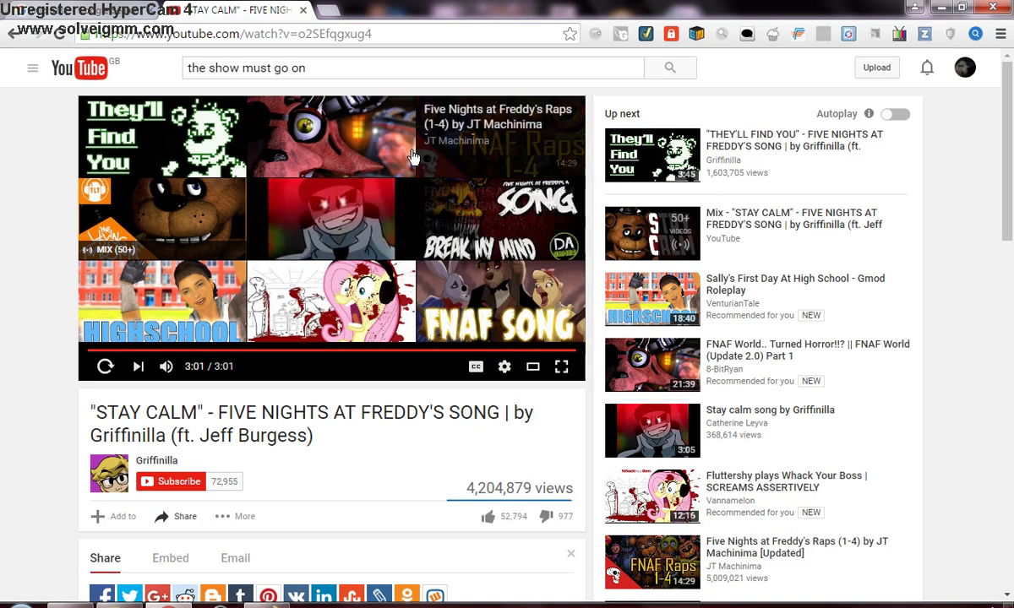
{"action": "left_click", "coordinate": [188, 137]}
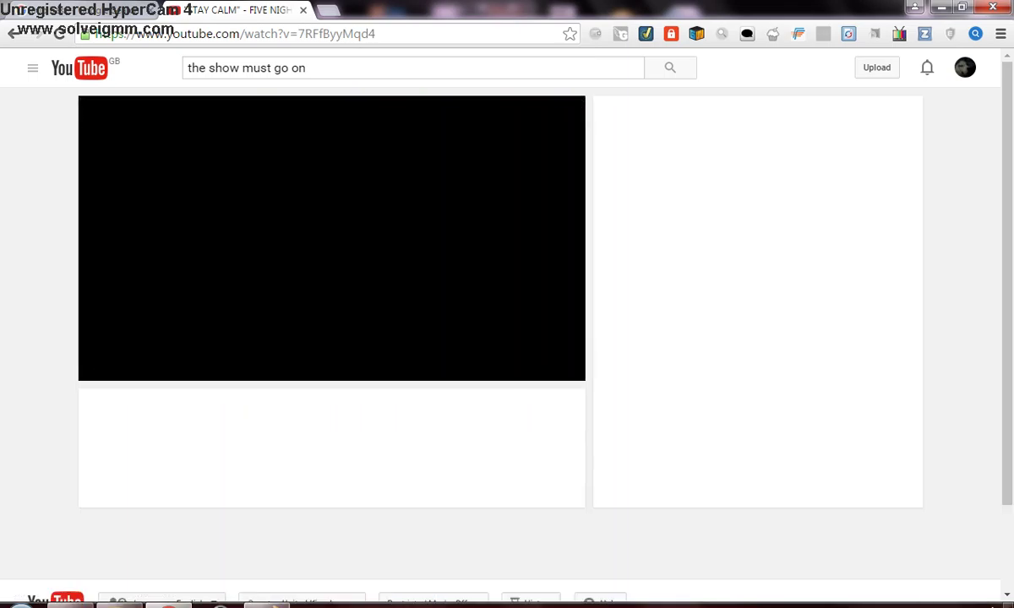
{"action": "key", "text": "alt+Tab"}
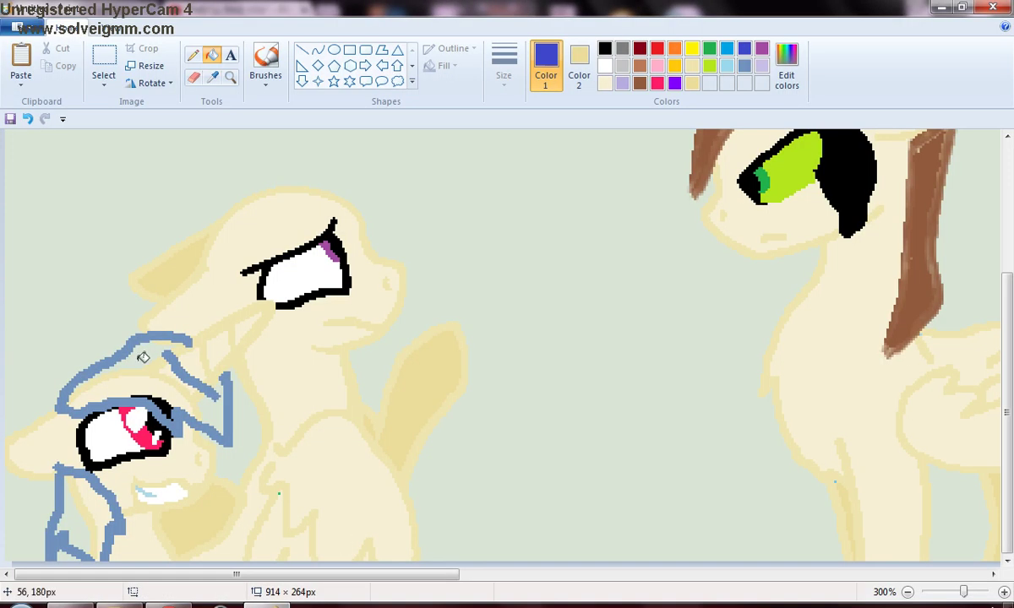
- Fill the sections of the small horned pony's fringe with indigo, undoing the fill that recolours its body outline
{"action": "left_click", "coordinate": [143, 358]}
{"action": "left_click", "coordinate": [155, 363]}
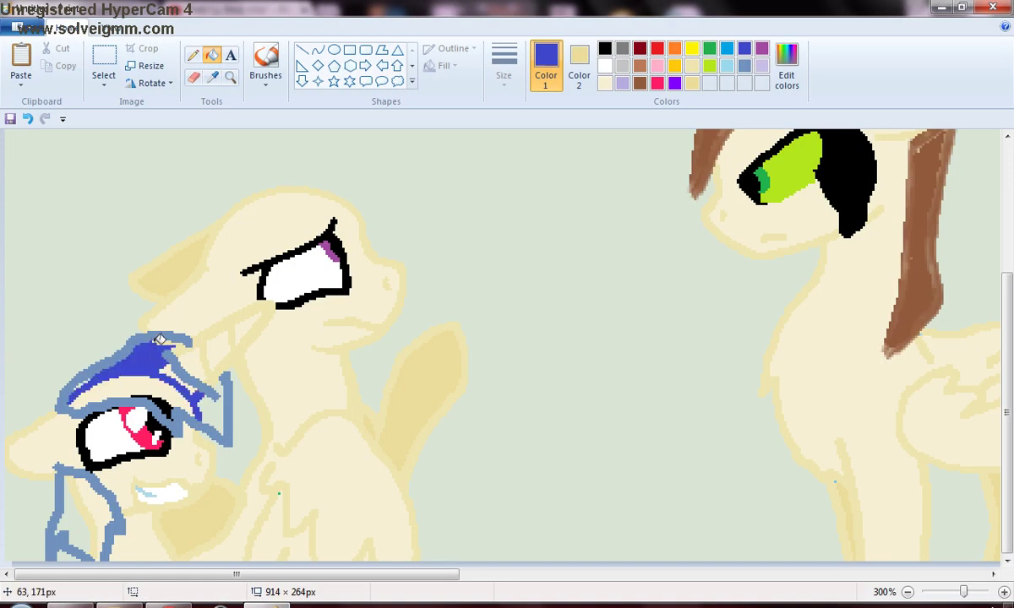
{"action": "left_click", "coordinate": [165, 338]}
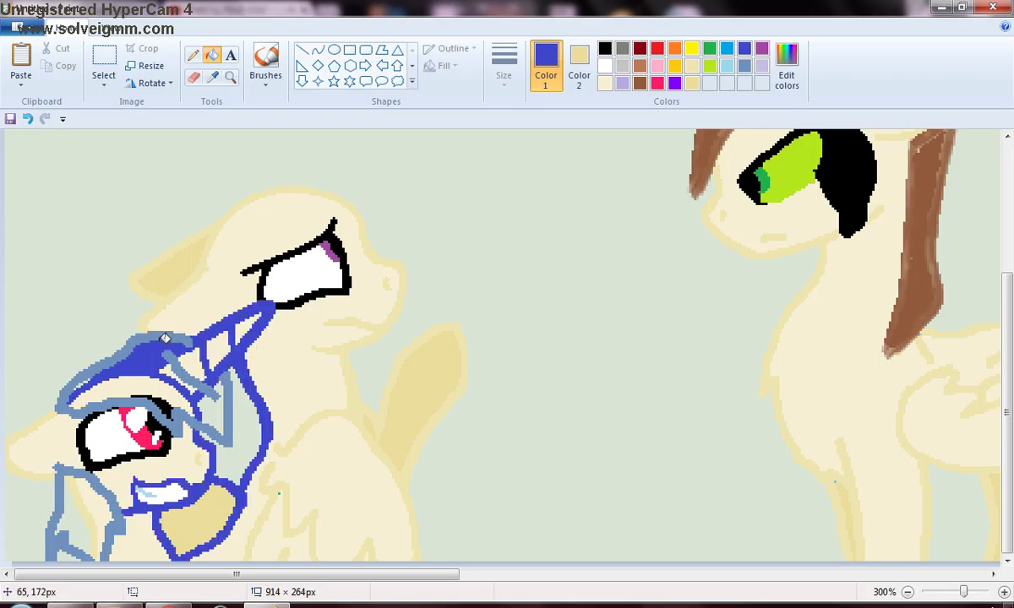
{"action": "left_click", "coordinate": [27, 119]}
{"action": "left_click", "coordinate": [223, 410]}
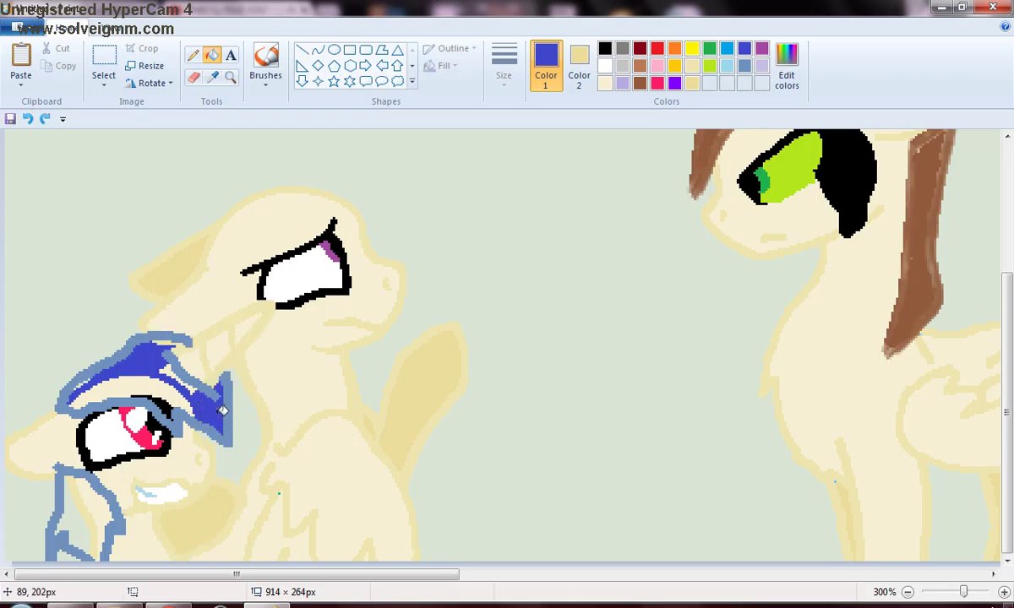
{"action": "left_click", "coordinate": [187, 395]}
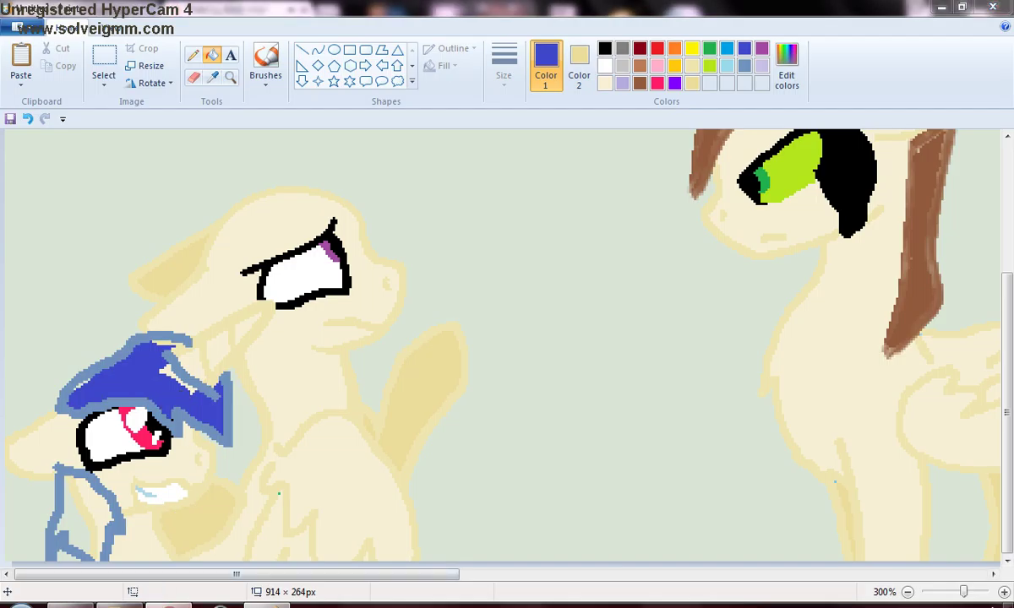
- Check the "THEY'LL FIND YOU" video in the browser and return to Paint
{"action": "left_click", "coordinate": [169, 605]}
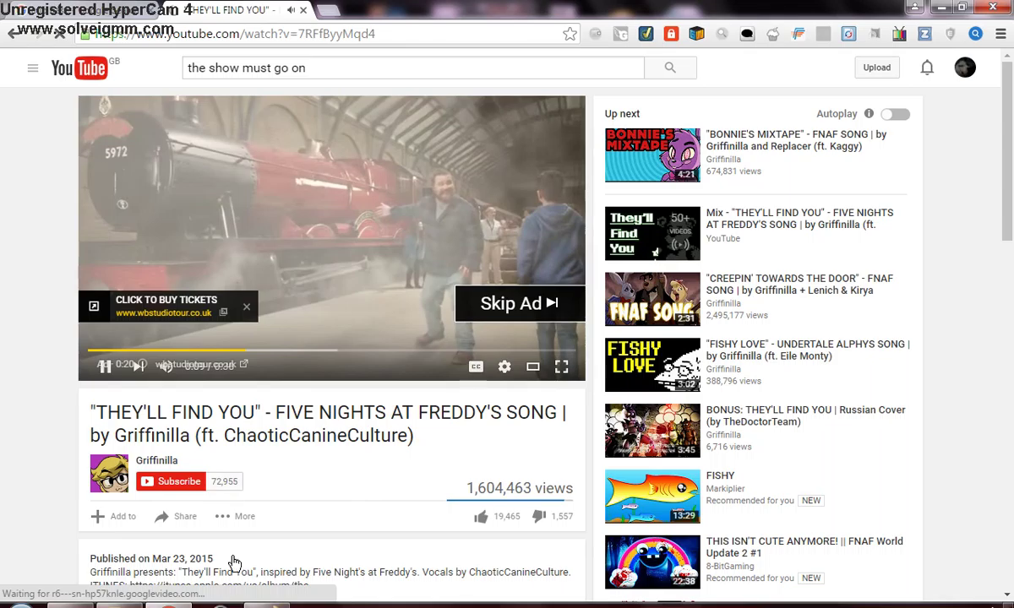
{"action": "mouse_move", "coordinate": [269, 604]}
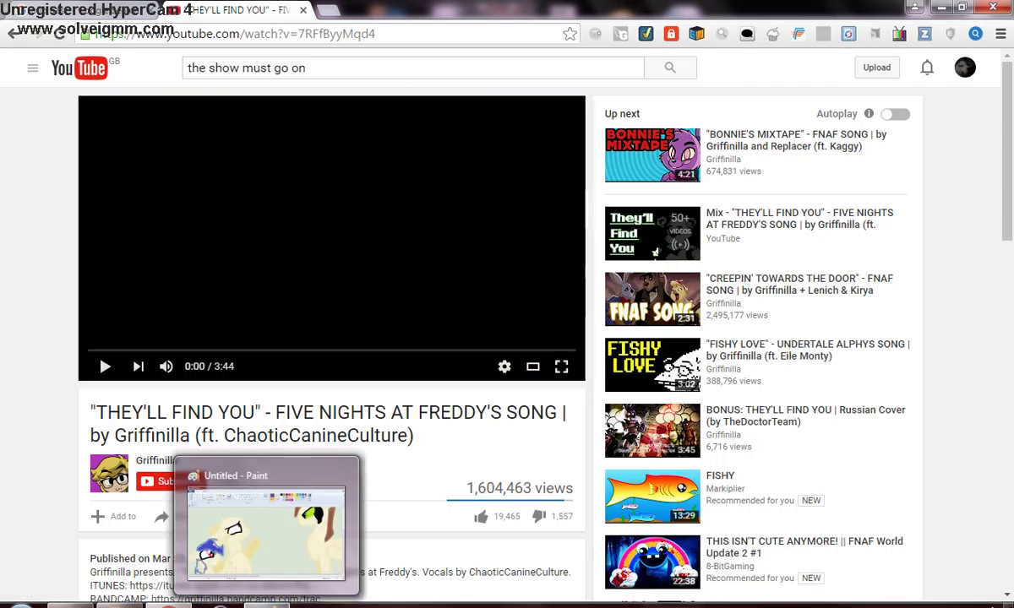
{"action": "left_click", "coordinate": [269, 603]}
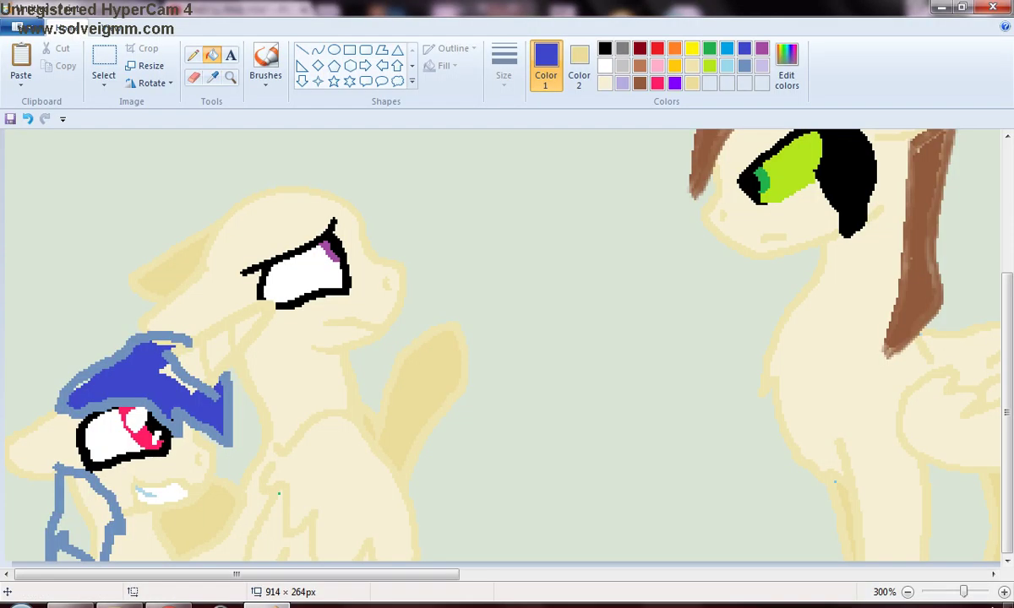
- Fill the small horned pony's lower mane lock with indigo and cover the remaining gaps in its fringe with the Pencil
{"action": "left_click", "coordinate": [102, 499]}
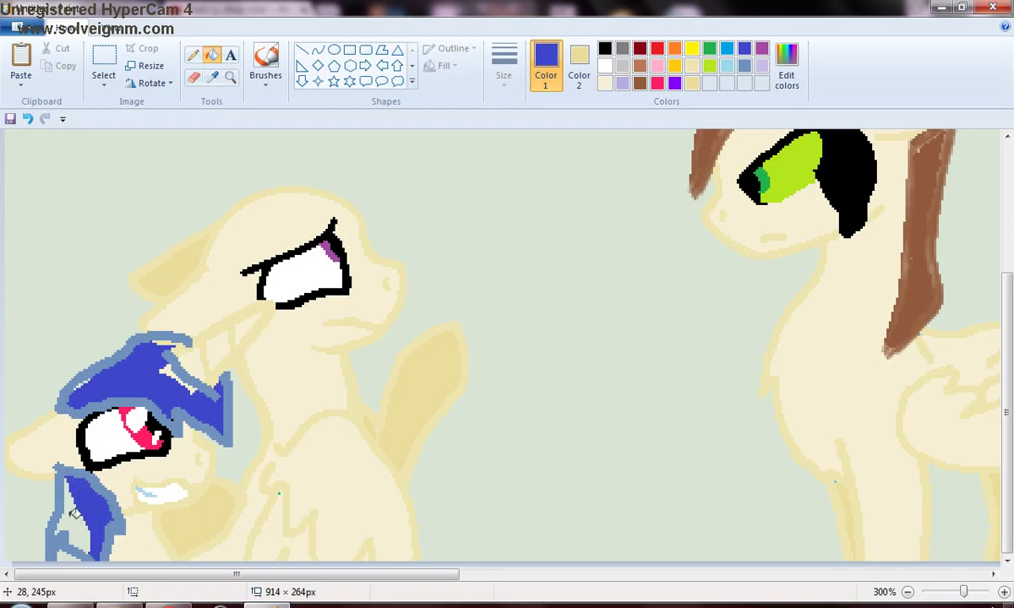
{"action": "left_click", "coordinate": [69, 485]}
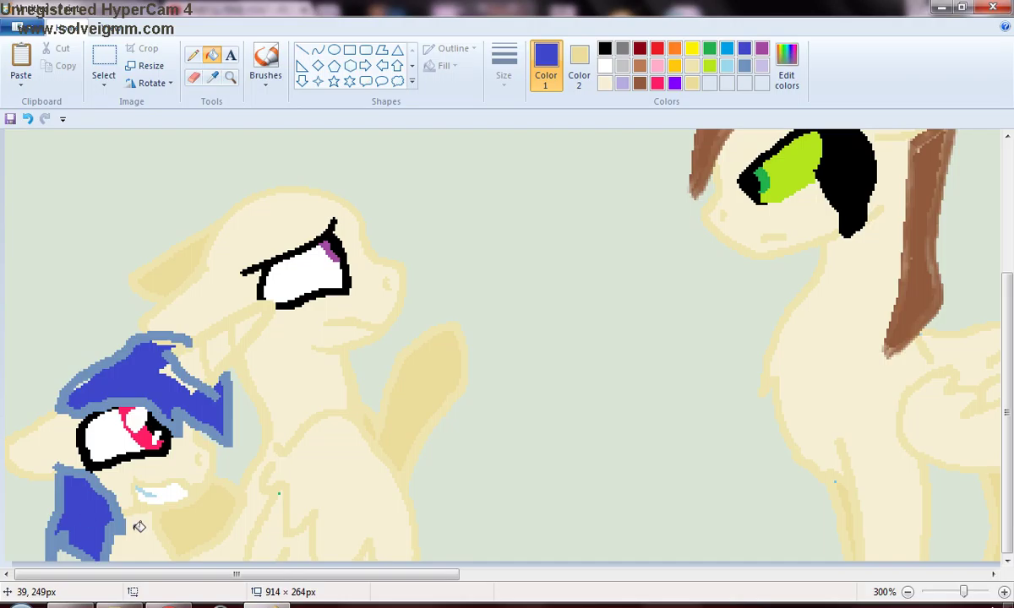
{"action": "left_click", "coordinate": [193, 55]}
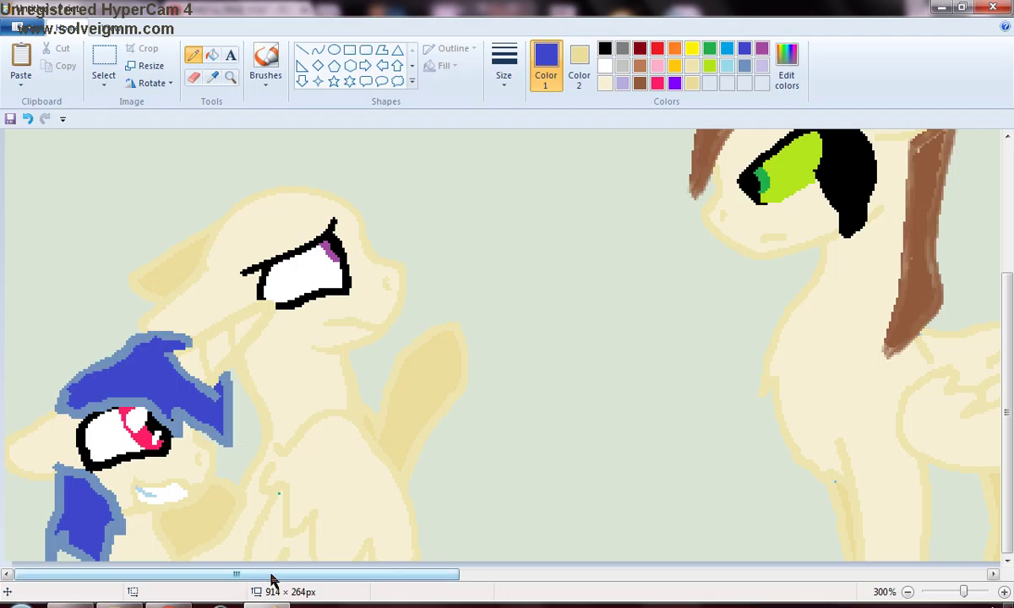
{"action": "left_click_drag", "start_coordinate": [271, 580], "coordinate": [301, 580]}
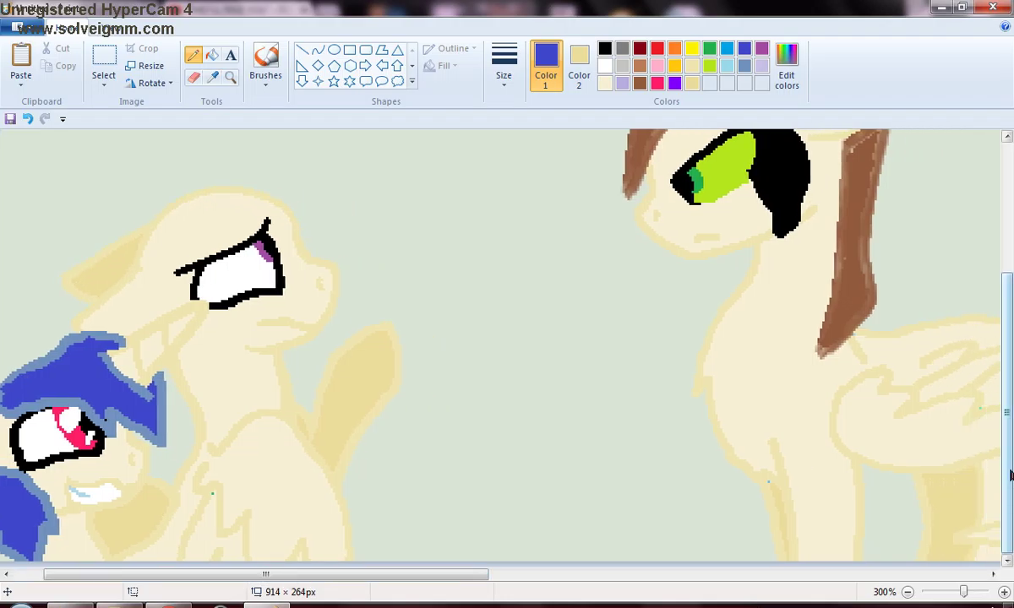
- Outline a pointed fringe in dark red with the Pencil over the head of the purple-eyed pony behind the small horned pony
{"action": "scroll", "coordinate": [1010, 476], "scroll_direction": "up", "scroll_amount": 3}
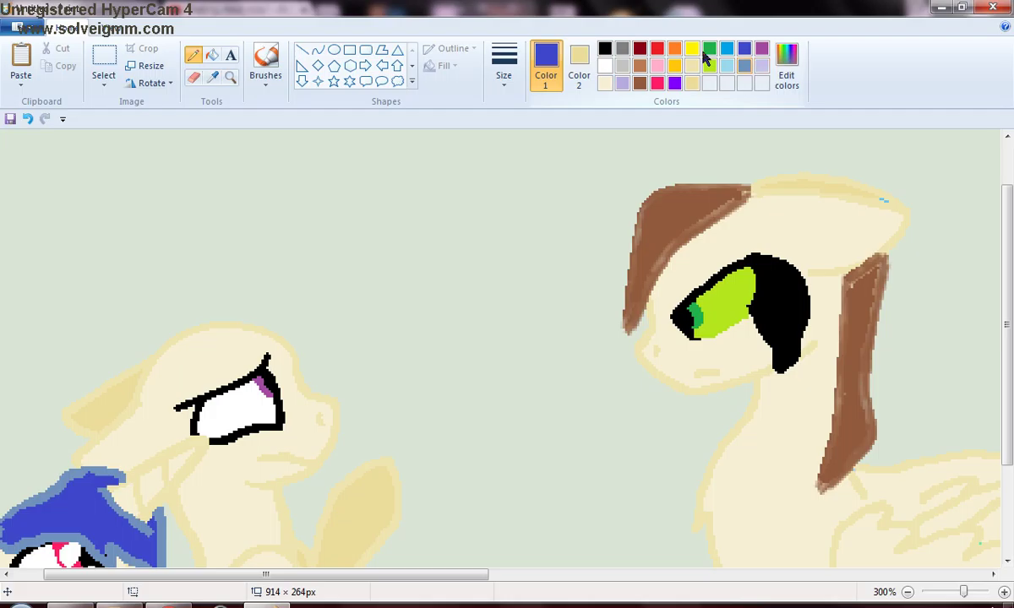
{"action": "left_click", "coordinate": [639, 49]}
{"action": "mouse_move", "coordinate": [148, 357]}
{"action": "left_mouse_down"}
{"action": "mouse_move", "coordinate": [214, 285]}
{"action": "mouse_move", "coordinate": [284, 272]}
{"action": "mouse_move", "coordinate": [269, 288]}
{"action": "mouse_move", "coordinate": [342, 362]}
{"action": "mouse_move", "coordinate": [240, 375]}
{"action": "mouse_move", "coordinate": [256, 396]}
{"action": "mouse_move", "coordinate": [181, 409]}
{"action": "mouse_move", "coordinate": [162, 409]}
{"action": "mouse_move", "coordinate": [150, 356]}
{"action": "left_mouse_up"}
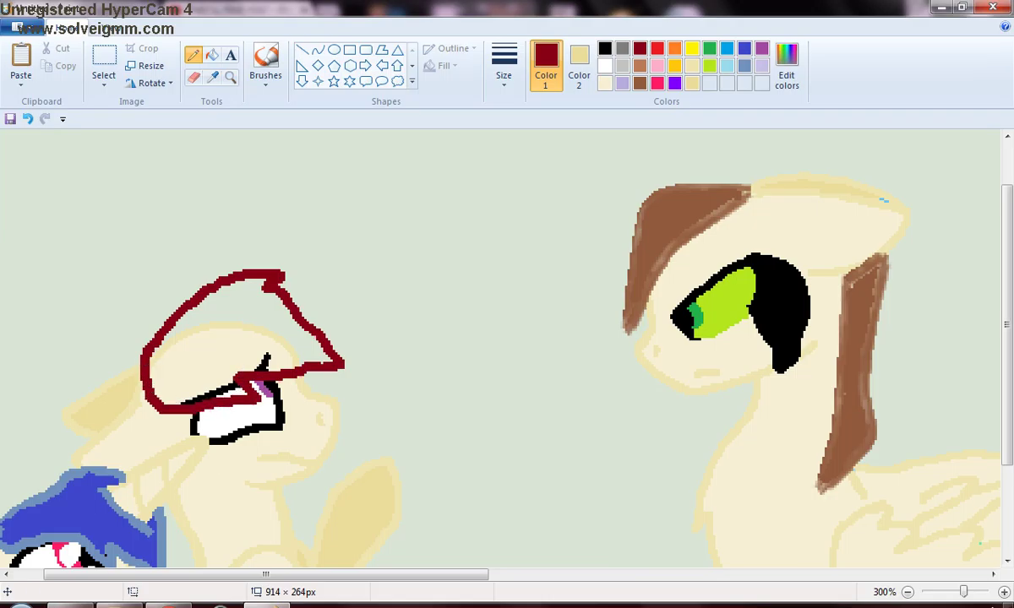
- Switch to the browser, play the "THEY'LL FIND YOU" video on YouTube, and return to Paint
{"action": "key", "text": "alt+Tab"}
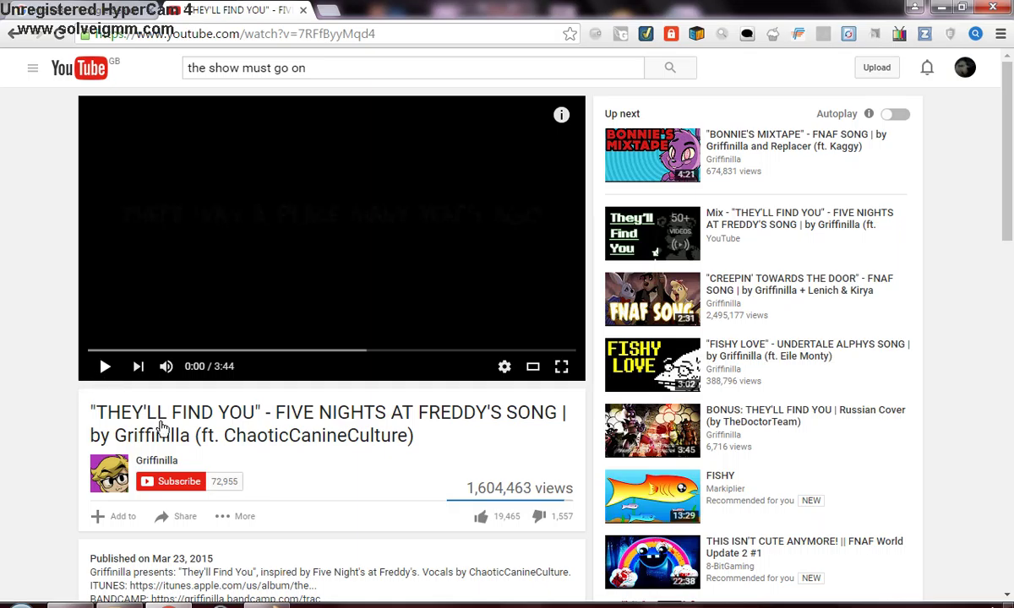
{"action": "left_click", "coordinate": [104, 366]}
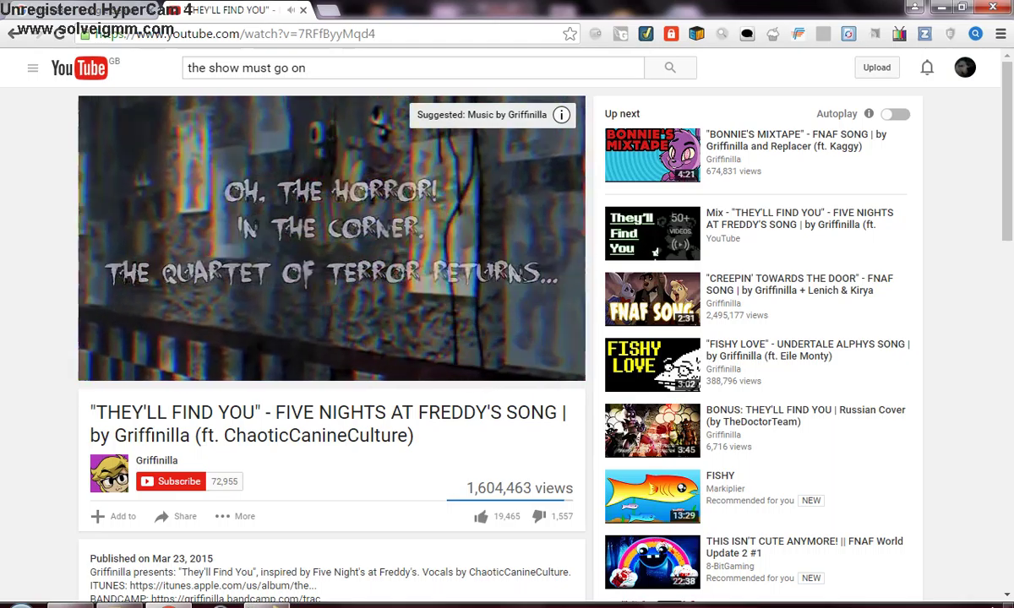
{"action": "left_click", "coordinate": [296, 602]}
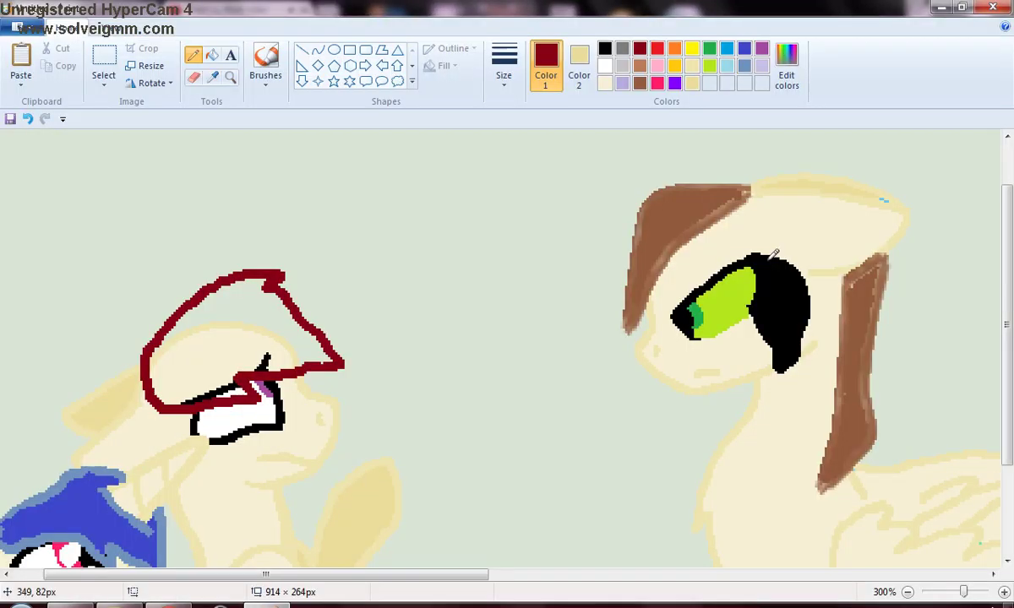
- Fill the sections inside the purple-eyed pony's dark red fringe with brown and cover the leftover gaps with the Pencil
{"action": "left_click", "coordinate": [640, 84]}
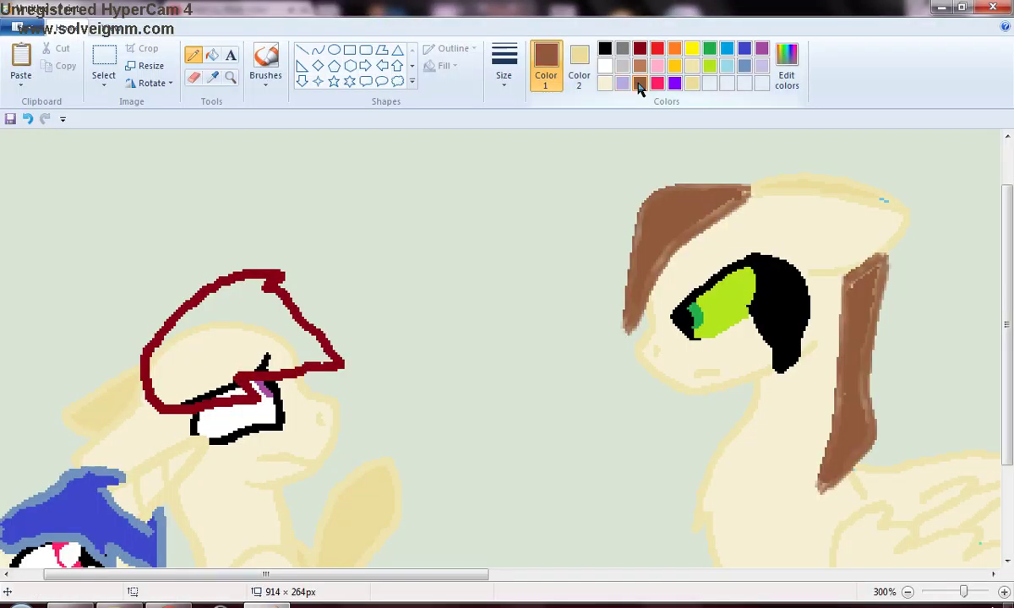
{"action": "left_click", "coordinate": [212, 55]}
{"action": "left_click", "coordinate": [254, 322]}
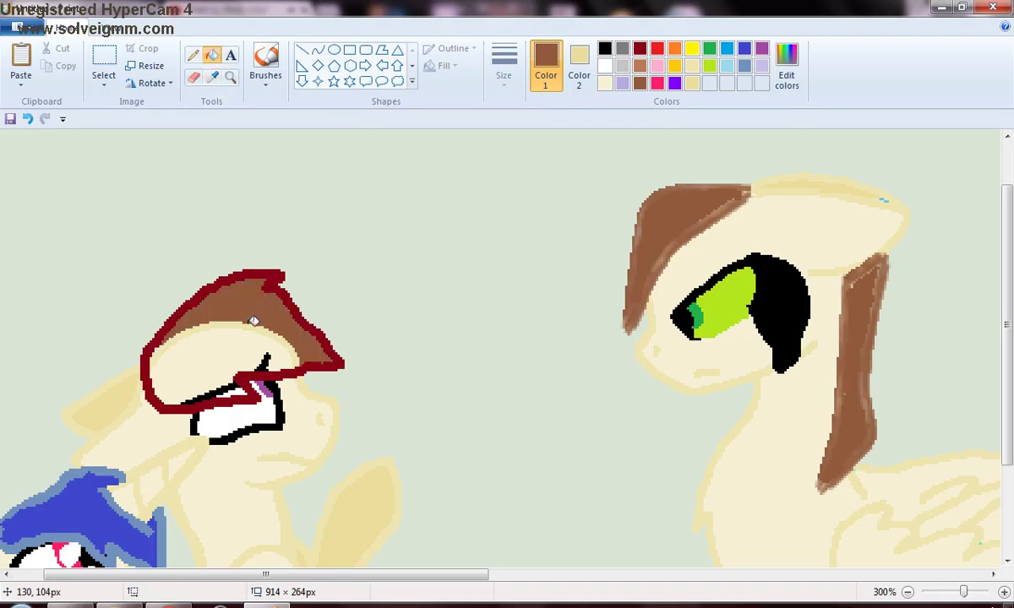
{"action": "left_click", "coordinate": [256, 340]}
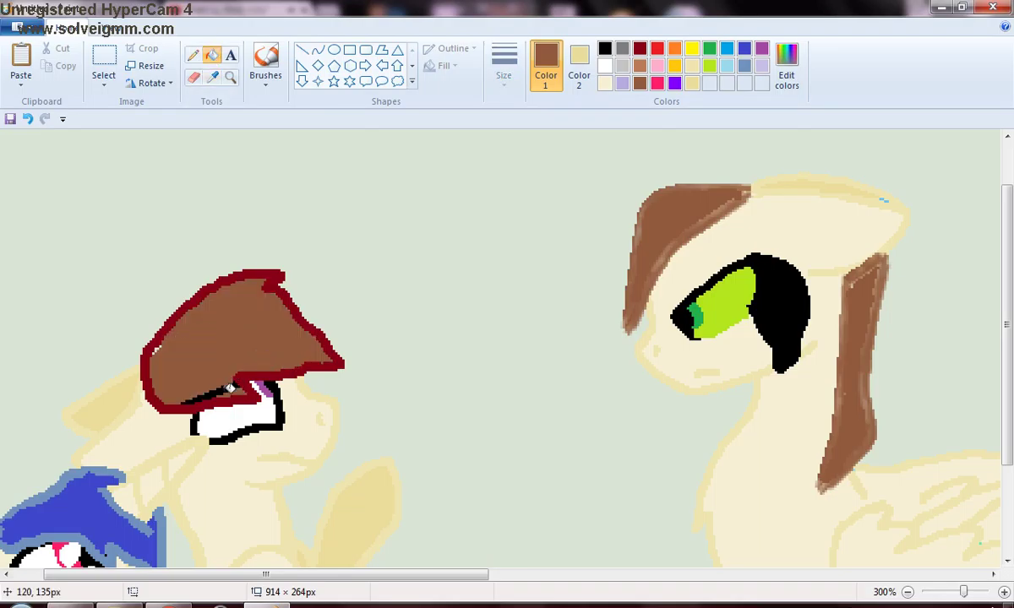
{"action": "left_click", "coordinate": [228, 386]}
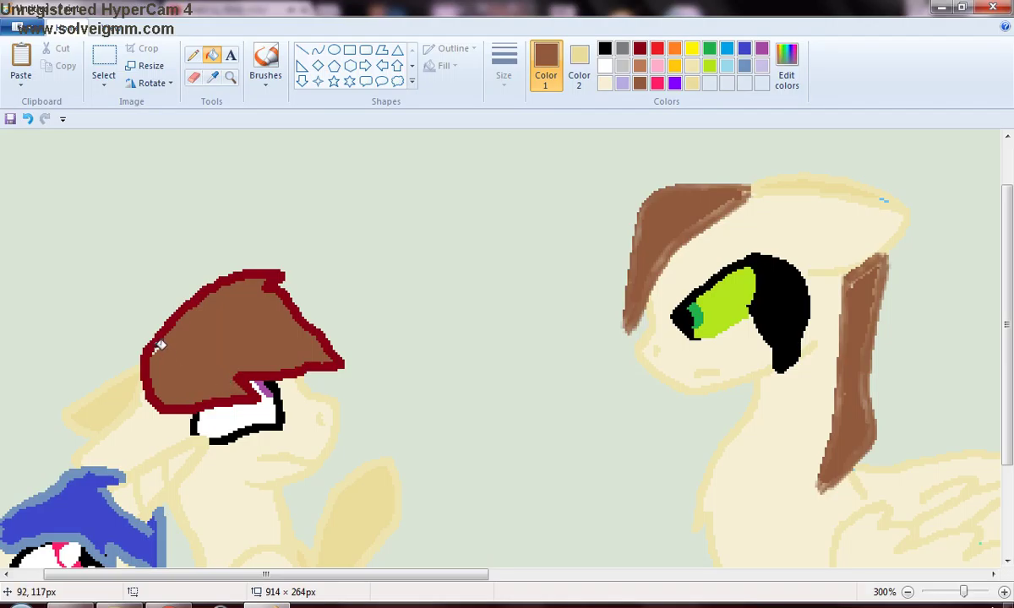
{"action": "left_click", "coordinate": [193, 55]}
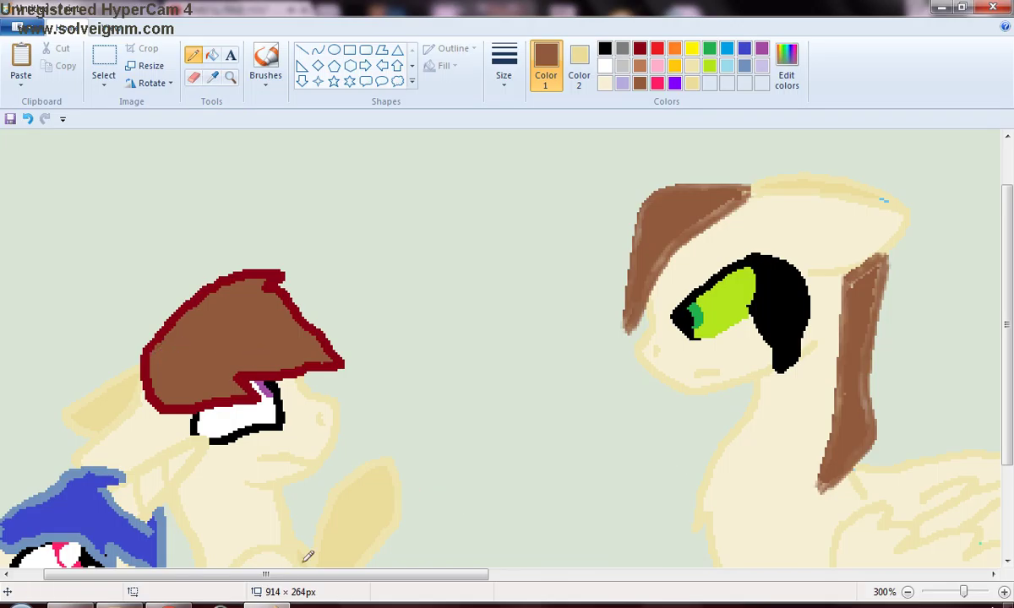
- Outline a jagged lower mane lock in dark red along the back of the purple-eyed pony's neck
{"action": "left_click", "coordinate": [639, 50]}
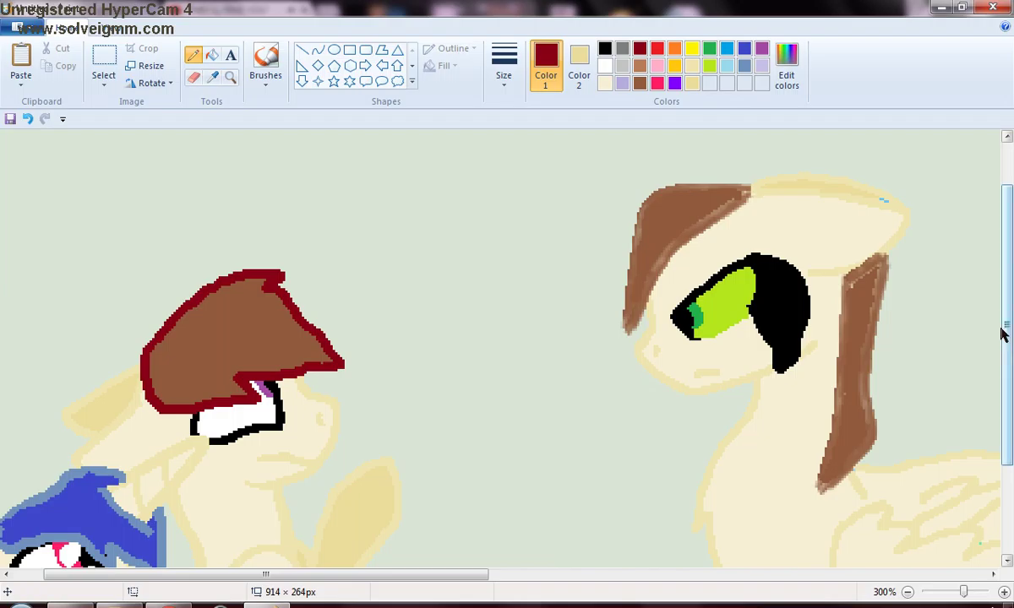
{"action": "left_click_drag", "start_coordinate": [1012, 357], "coordinate": [1011, 442]}
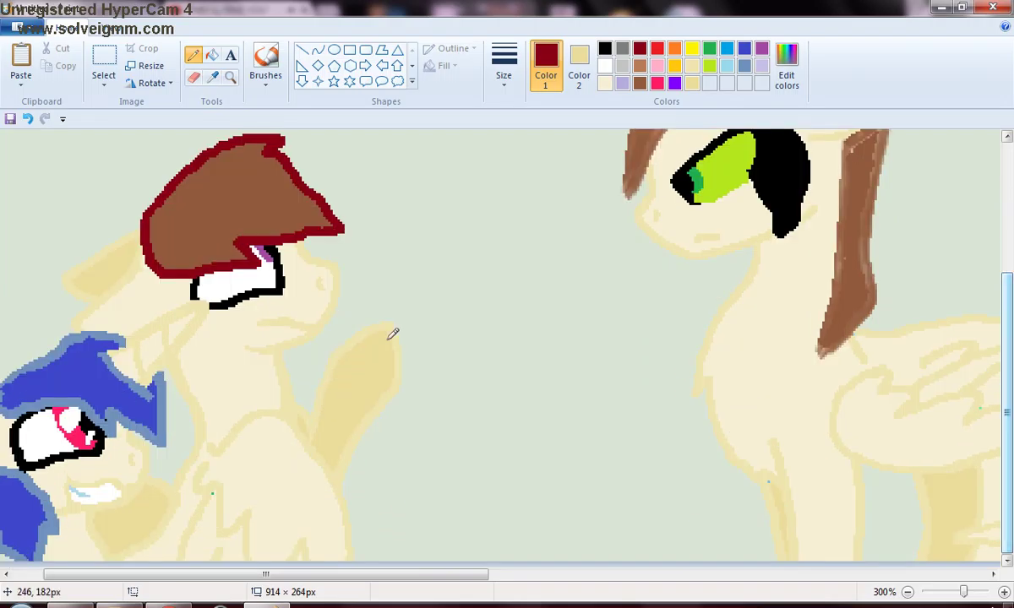
{"action": "mouse_move", "coordinate": [173, 350]}
{"action": "left_mouse_down"}
{"action": "mouse_move", "coordinate": [231, 417]}
{"action": "mouse_move", "coordinate": [203, 416]}
{"action": "mouse_move", "coordinate": [228, 507]}
{"action": "mouse_move", "coordinate": [211, 510]}
{"action": "mouse_move", "coordinate": [162, 438]}
{"action": "left_mouse_up"}
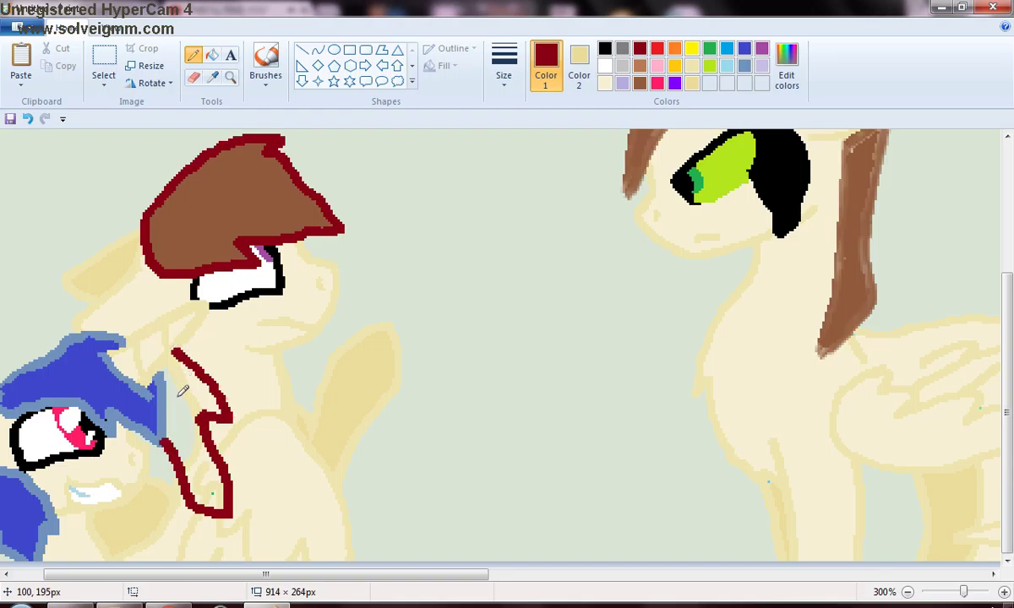
{"action": "left_click_drag", "start_coordinate": [164, 440], "coordinate": [178, 344]}
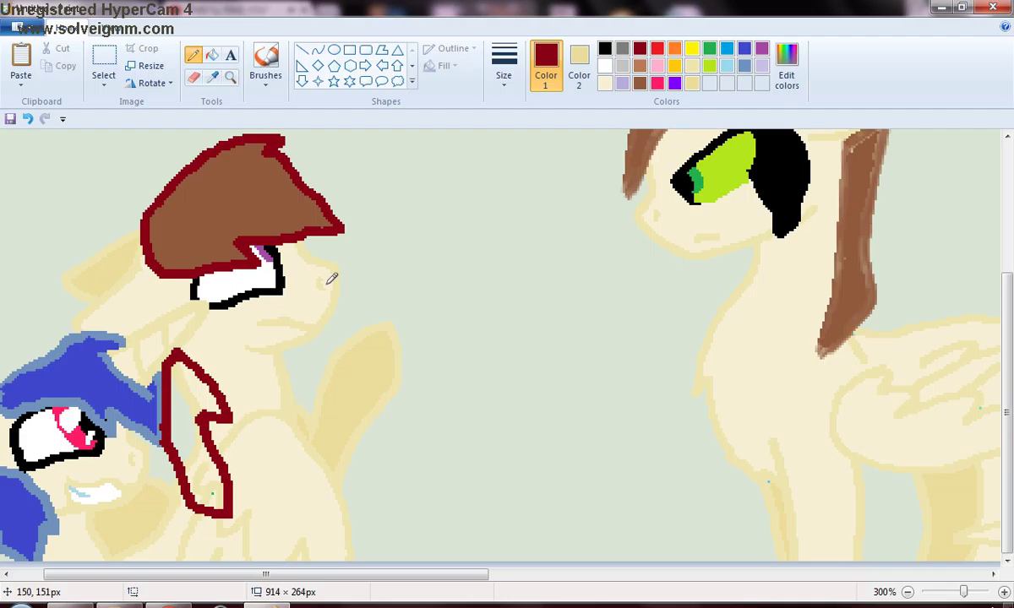
- Fill the sections of the purple-eyed pony's lower mane lock with brown and cover the remaining gaps with the Pencil
{"action": "left_click", "coordinate": [640, 84]}
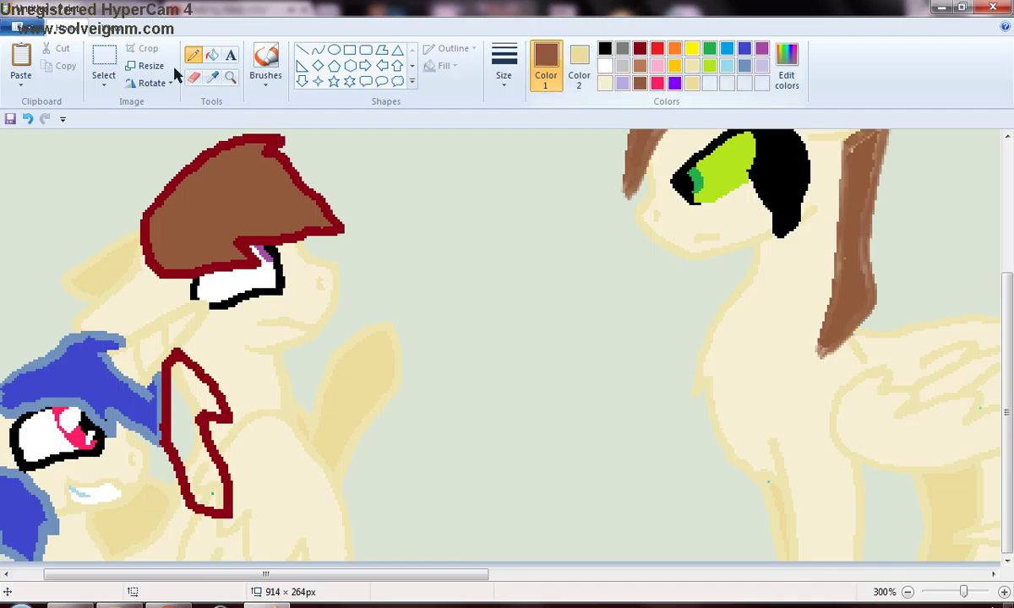
{"action": "left_click", "coordinate": [212, 56]}
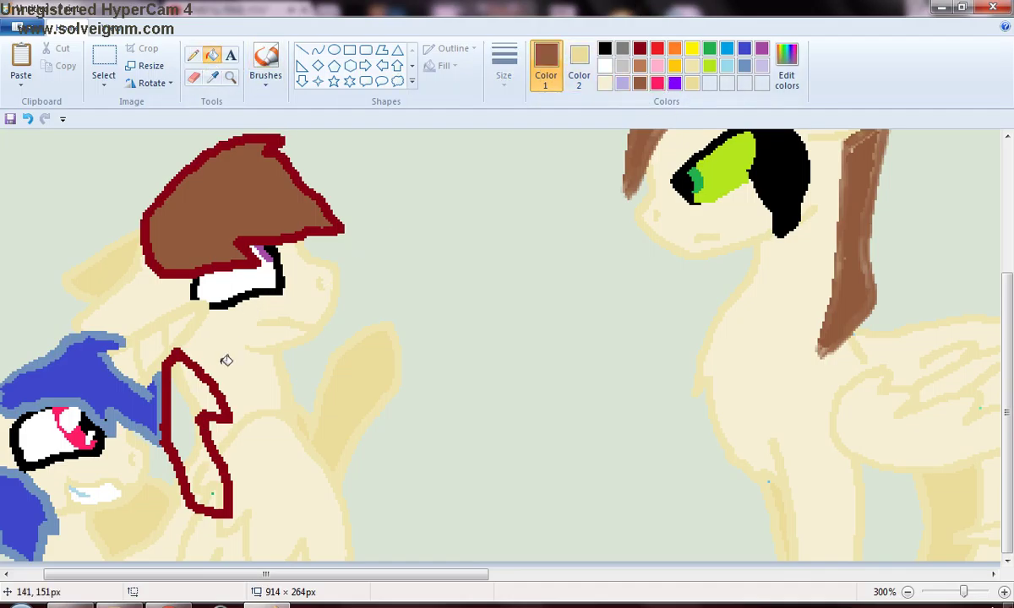
{"action": "left_click", "coordinate": [186, 395]}
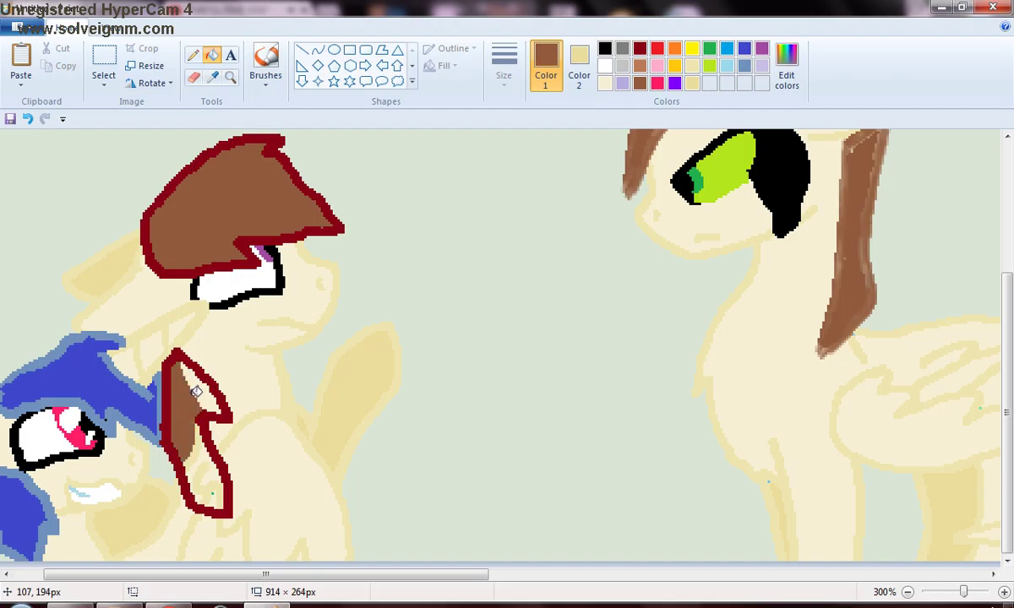
{"action": "left_click", "coordinate": [205, 389]}
{"action": "left_click", "coordinate": [198, 445]}
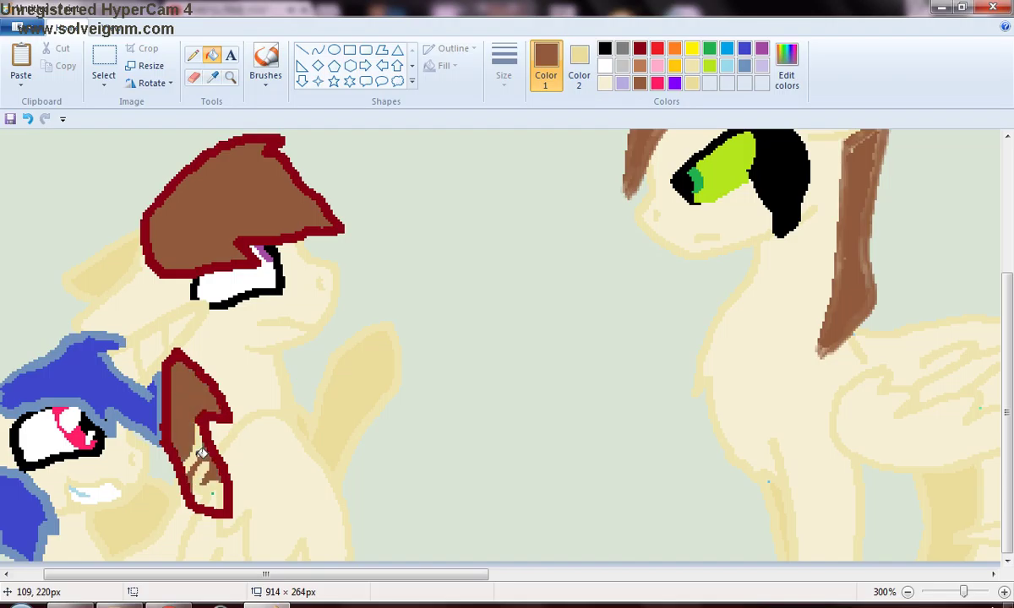
{"action": "left_click", "coordinate": [201, 460]}
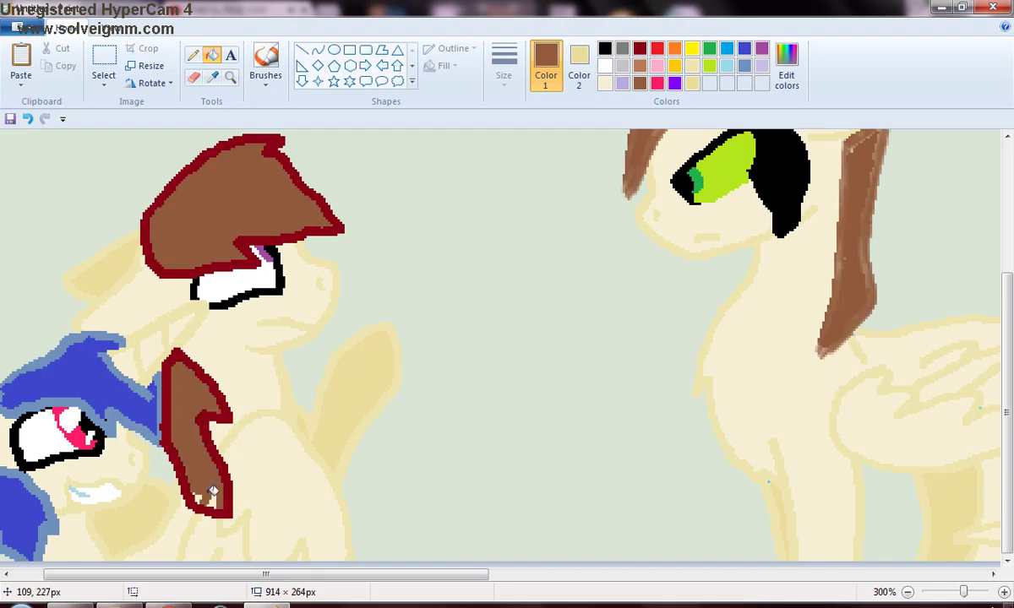
{"action": "left_click", "coordinate": [201, 494]}
{"action": "left_click", "coordinate": [193, 57]}
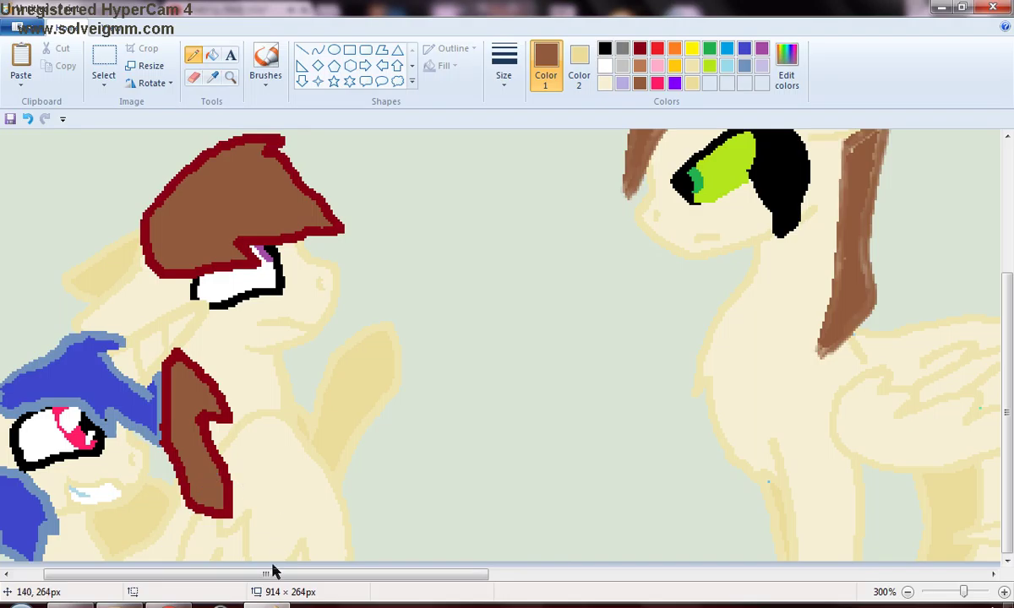
- Paint over the blue horned pony's eyelashes with its sampled body blue and draw a second closed-eye line in black
{"action": "left_click_drag", "start_coordinate": [273, 574], "coordinate": [740, 586]}
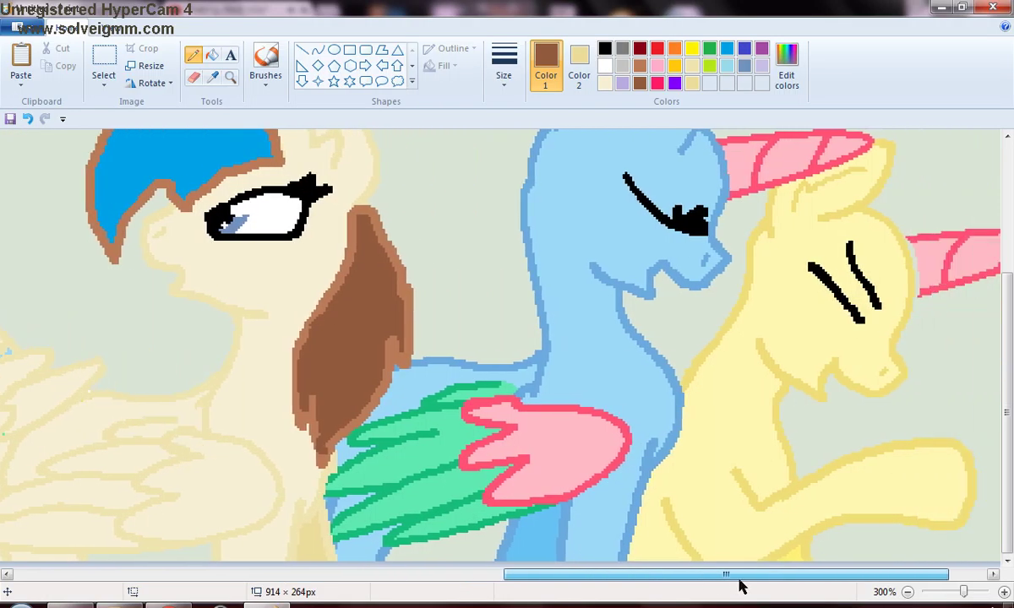
{"action": "left_click_drag", "start_coordinate": [1007, 338], "coordinate": [1010, 270]}
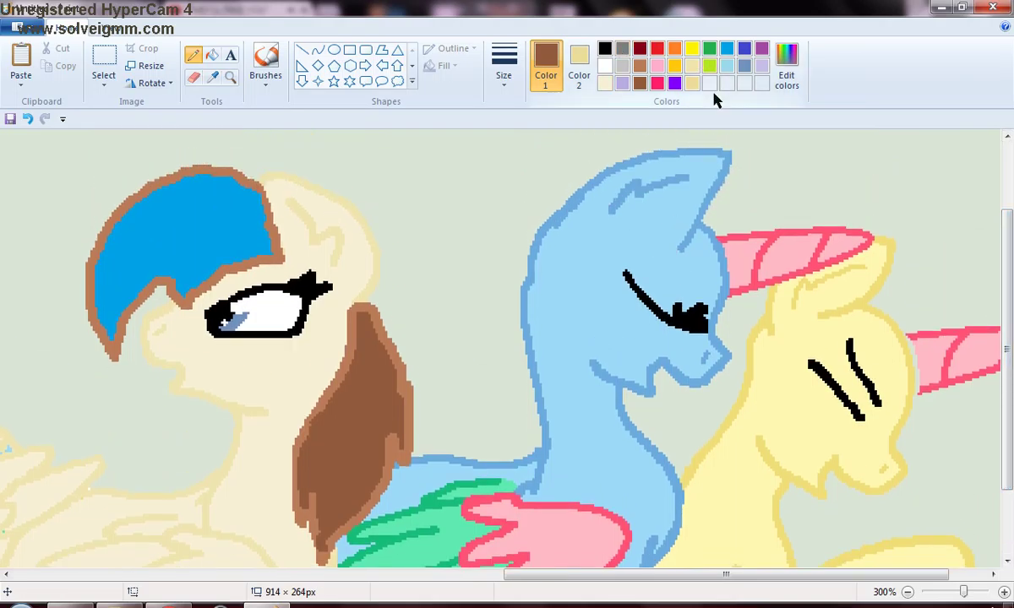
{"action": "left_click", "coordinate": [709, 67]}
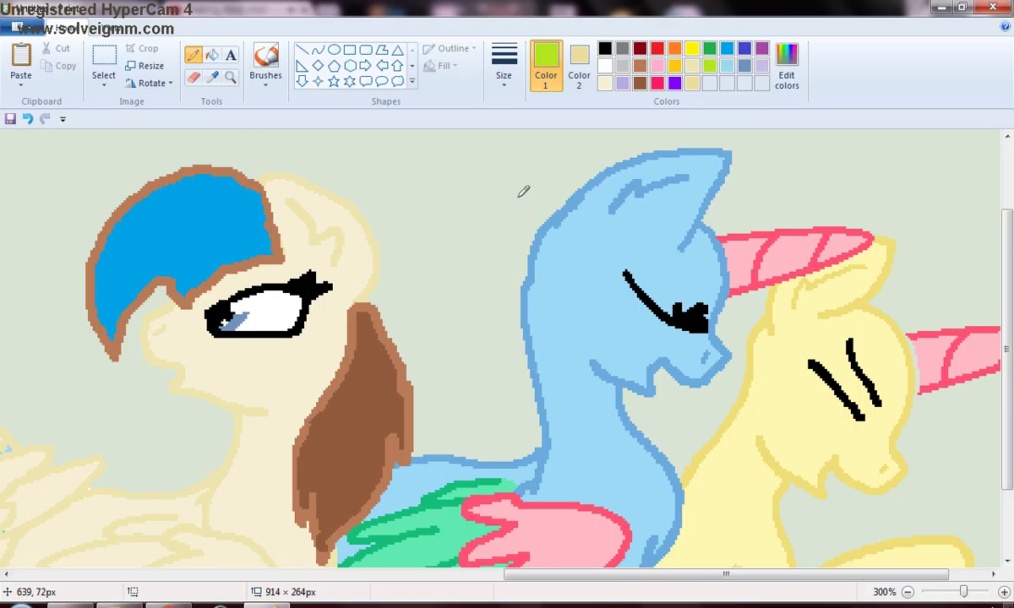
{"action": "left_click", "coordinate": [216, 74]}
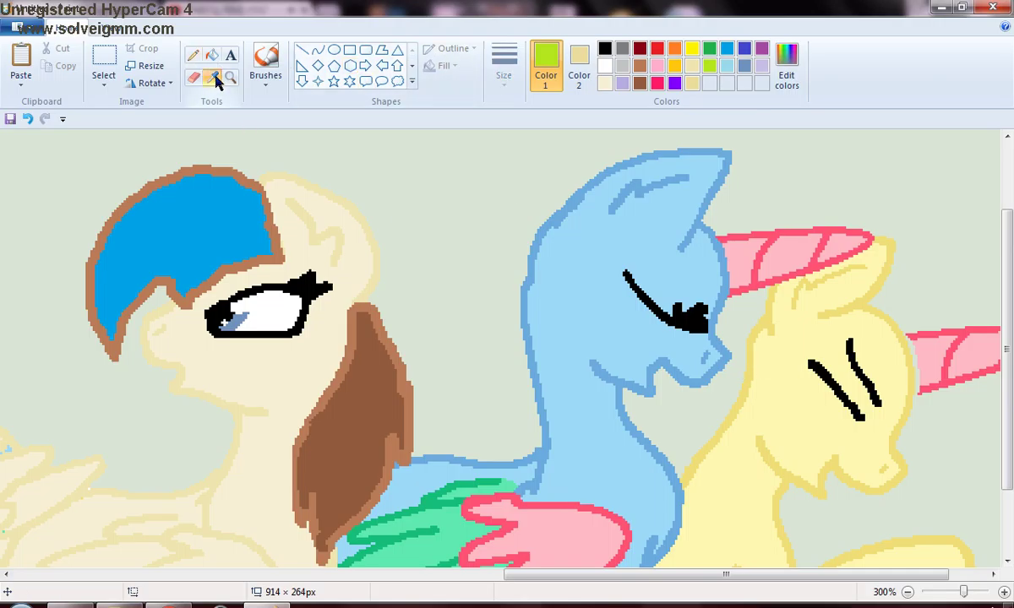
{"action": "left_click", "coordinate": [555, 281]}
{"action": "mouse_move", "coordinate": [668, 288]}
{"action": "left_mouse_down"}
{"action": "mouse_move", "coordinate": [640, 289]}
{"action": "mouse_move", "coordinate": [651, 306]}
{"action": "mouse_move", "coordinate": [704, 325]}
{"action": "mouse_move", "coordinate": [708, 309]}
{"action": "mouse_move", "coordinate": [688, 310]}
{"action": "mouse_move", "coordinate": [696, 317]}
{"action": "mouse_move", "coordinate": [695, 301]}
{"action": "mouse_move", "coordinate": [704, 305]}
{"action": "left_mouse_up"}
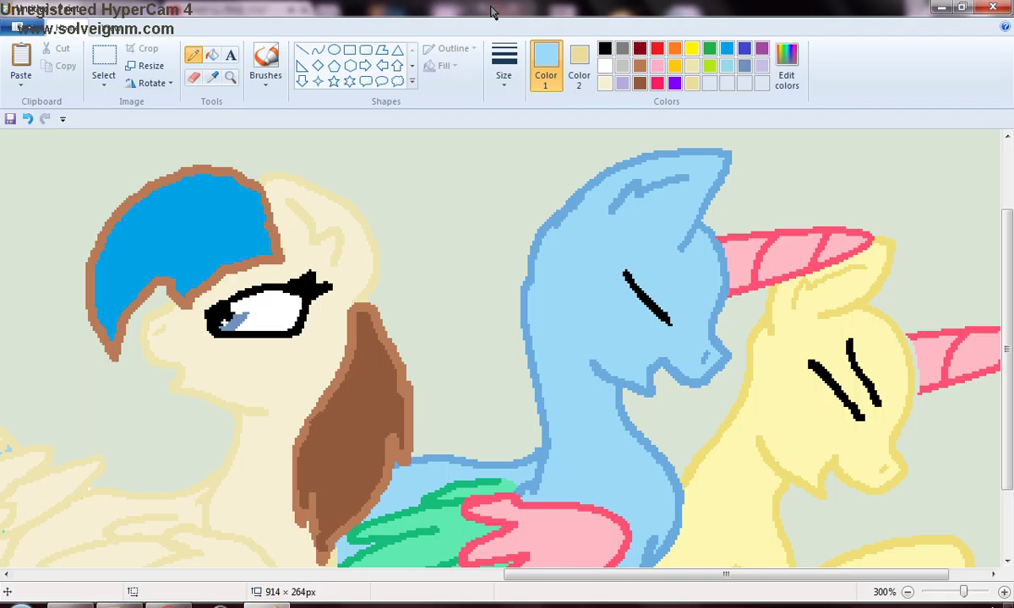
{"action": "left_click", "coordinate": [608, 49]}
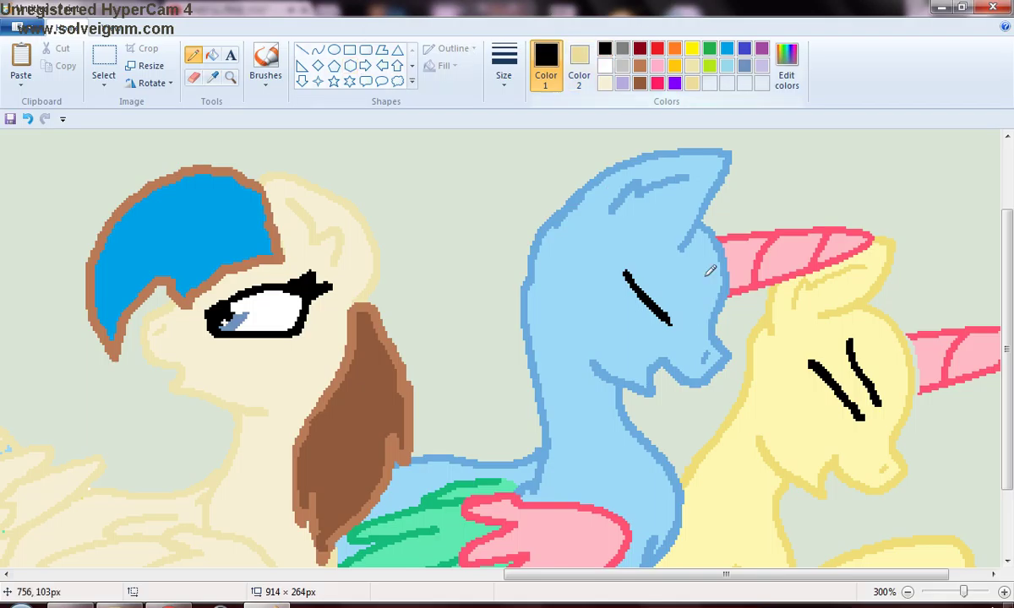
{"action": "mouse_move", "coordinate": [646, 236]}
{"action": "left_mouse_down"}
{"action": "mouse_move", "coordinate": [686, 290]}
{"action": "mouse_move", "coordinate": [700, 291]}
{"action": "left_mouse_up"}
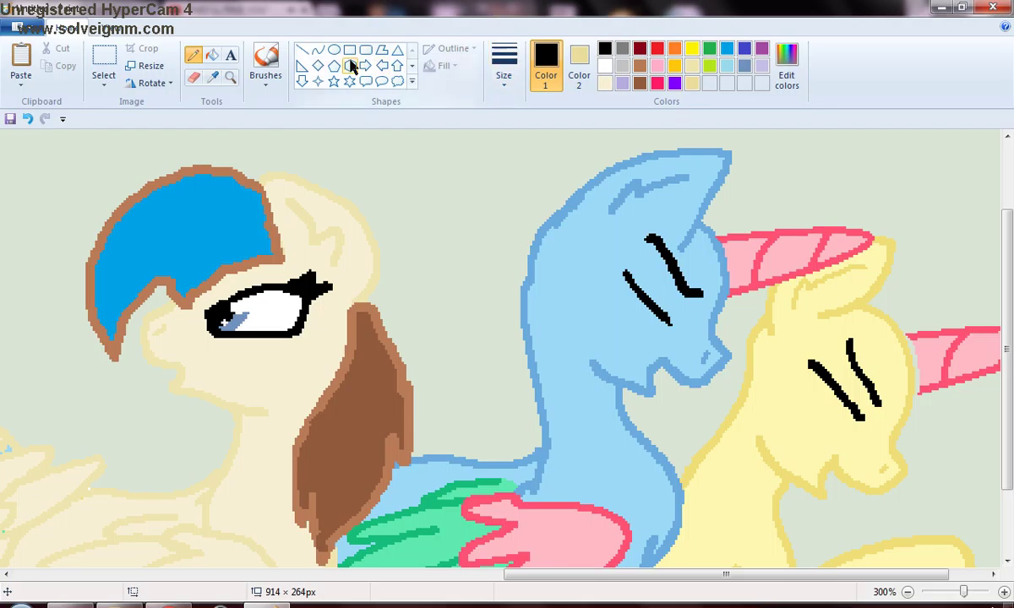
- Fill the blue horned pony's head and neck and all the sections of its horn with lime
{"action": "left_click", "coordinate": [709, 68]}
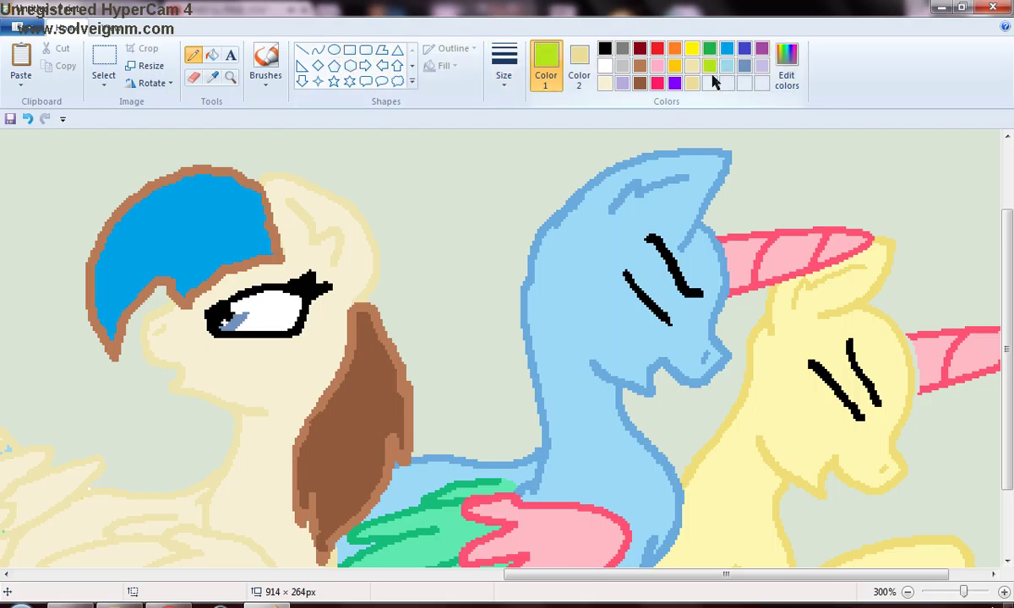
{"action": "left_click", "coordinate": [211, 55]}
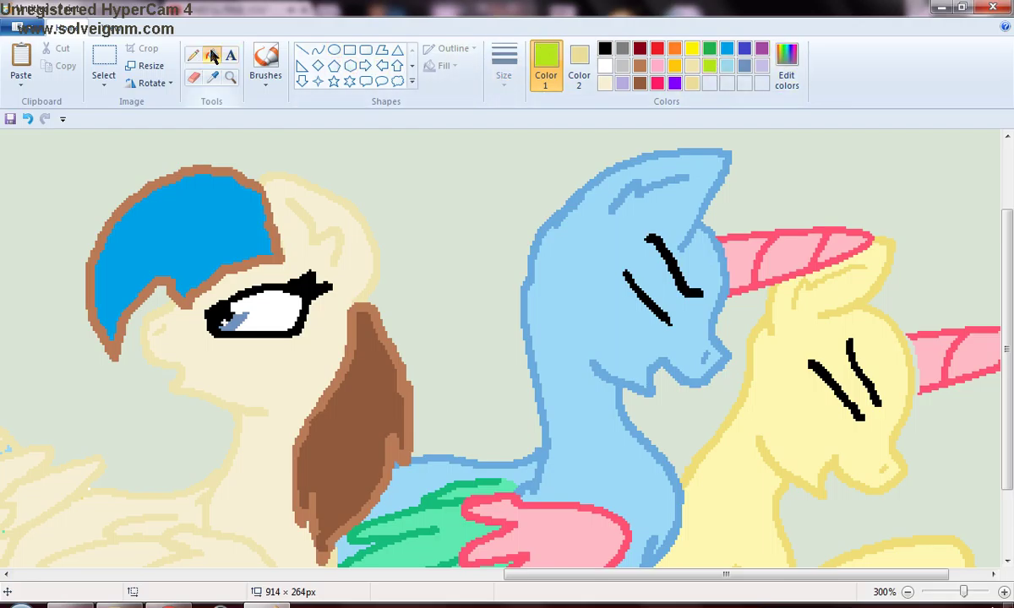
{"action": "left_click", "coordinate": [596, 420]}
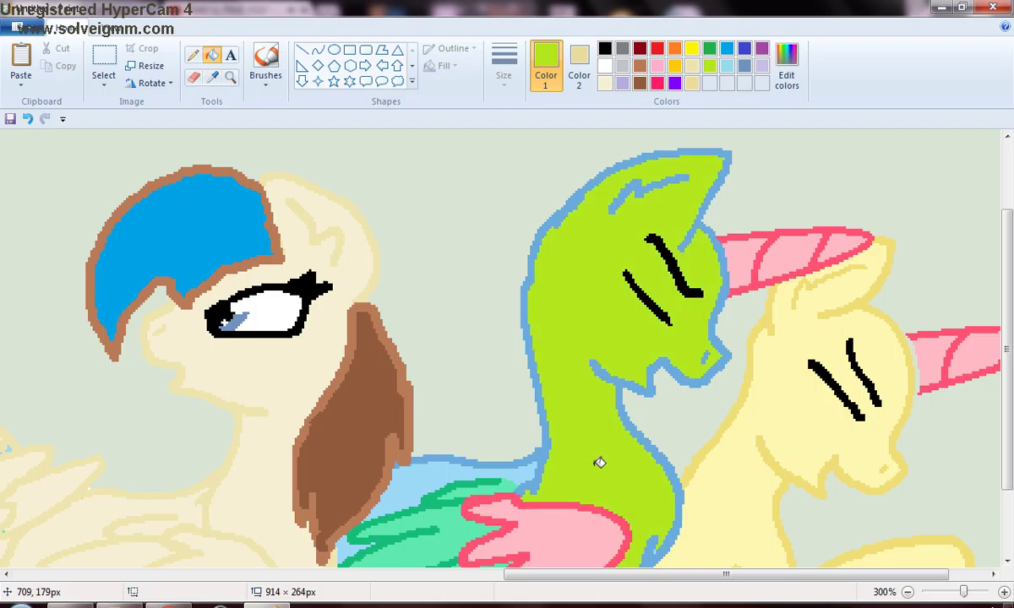
{"action": "left_click", "coordinate": [740, 263]}
{"action": "left_click", "coordinate": [773, 254]}
{"action": "left_click", "coordinate": [803, 247]}
{"action": "left_click", "coordinate": [845, 241]}
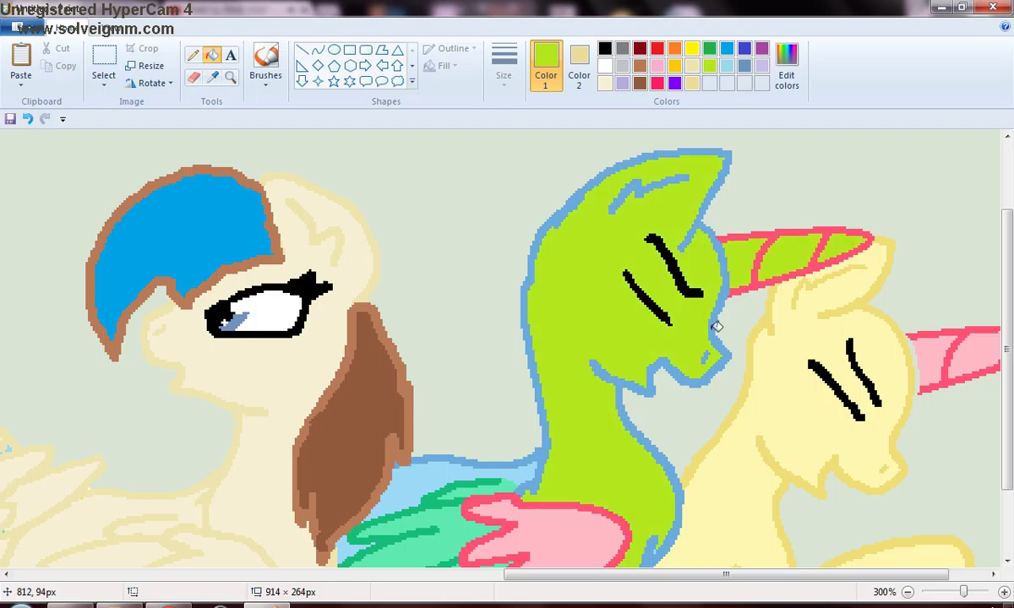
- Fill the horned lime pony's wing, back and near-leg sections with lime, undoing any fill that covers the wing outline
{"action": "left_click", "coordinate": [528, 517]}
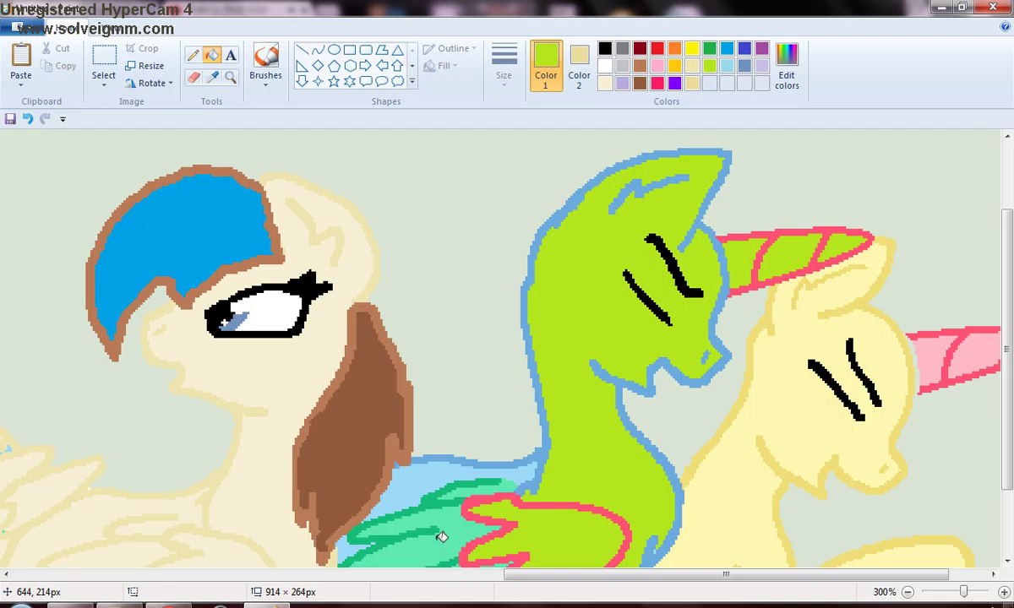
{"action": "left_click", "coordinate": [475, 497]}
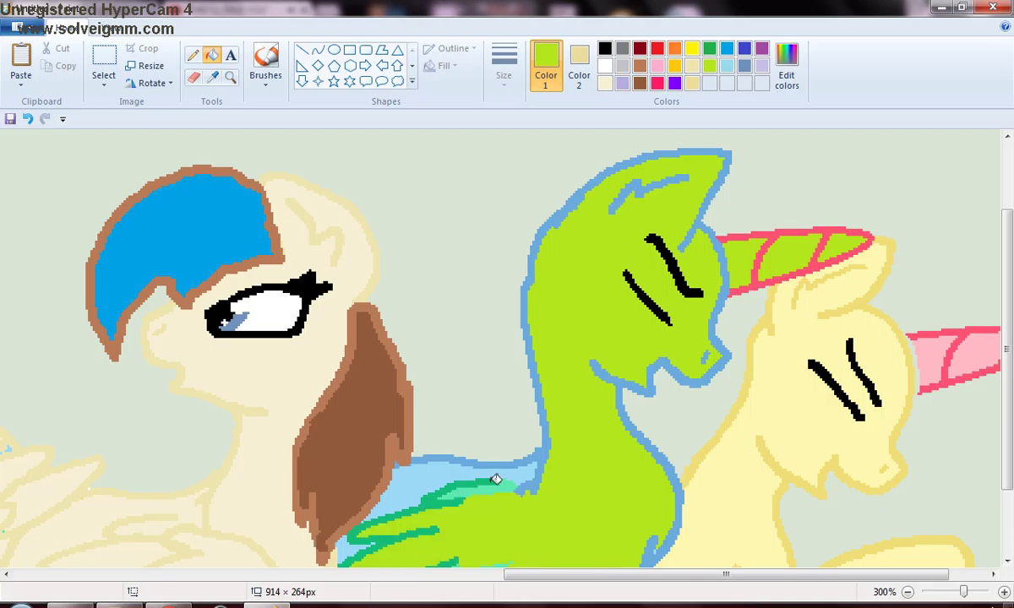
{"action": "left_click", "coordinate": [26, 118]}
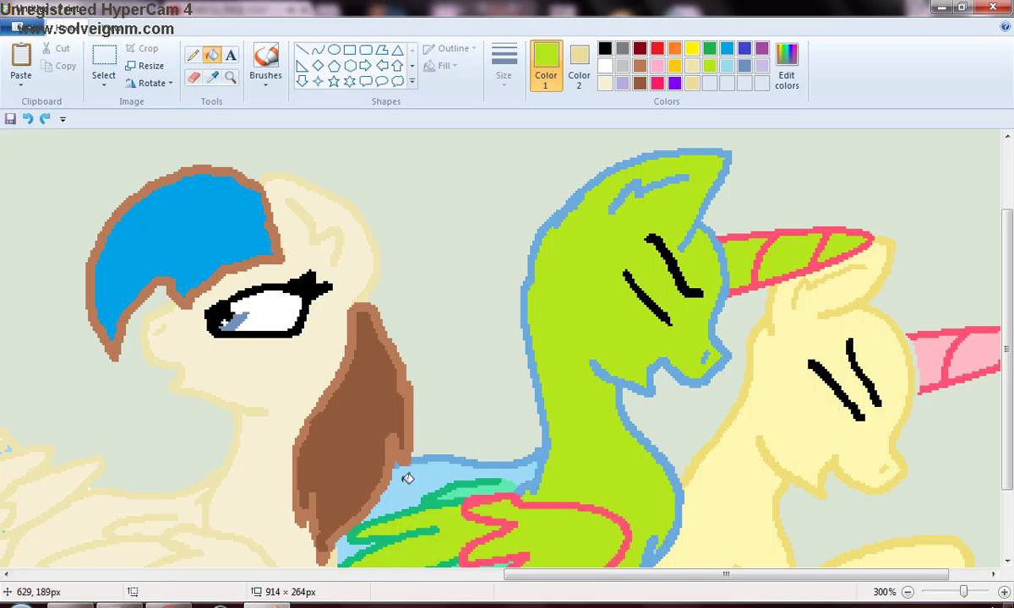
{"action": "left_click", "coordinate": [409, 478]}
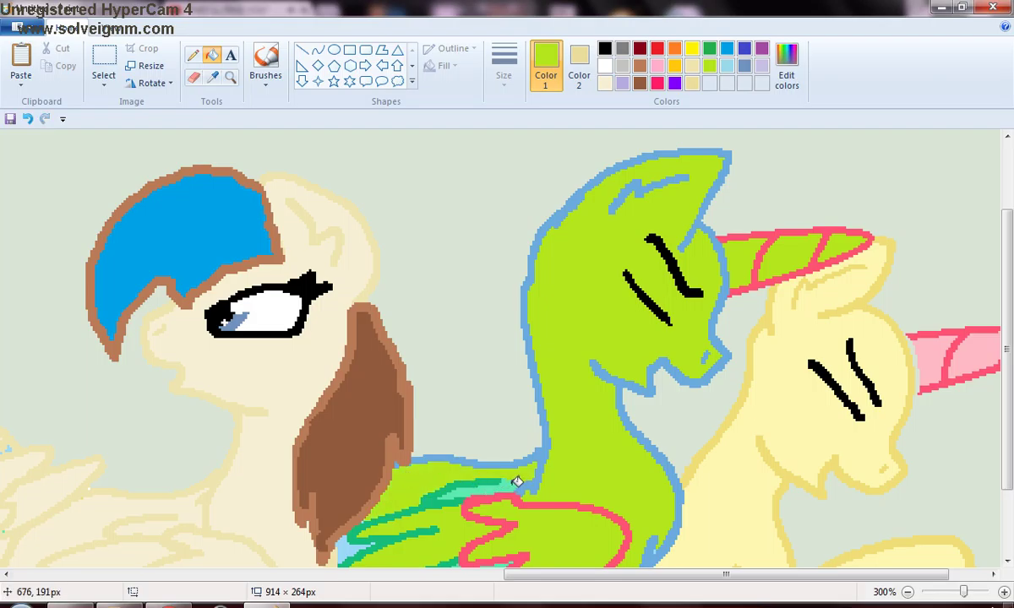
{"action": "left_click_drag", "start_coordinate": [1007, 338], "coordinate": [1008, 406]}
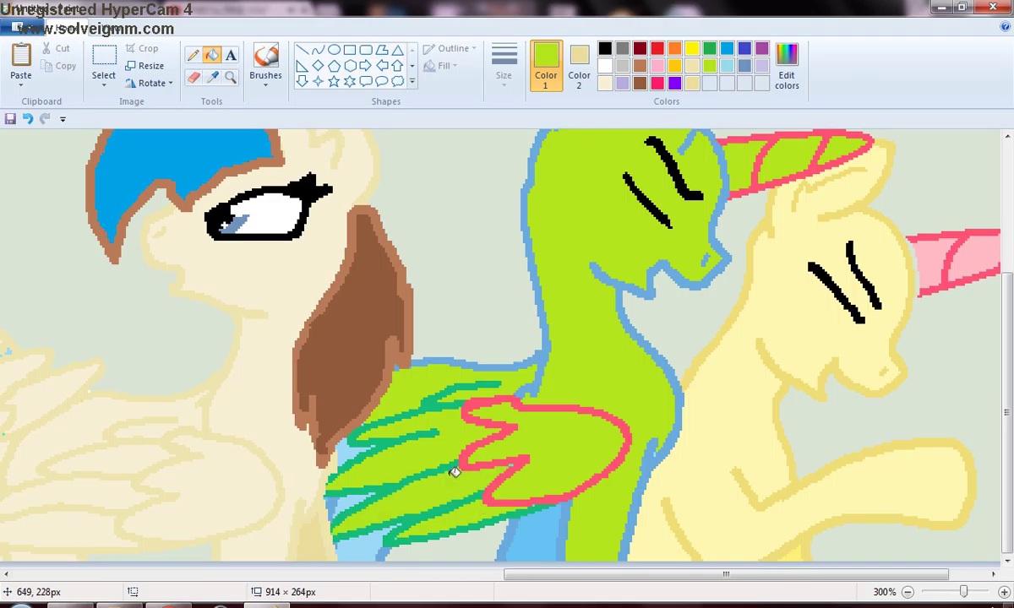
{"action": "left_click", "coordinate": [362, 542]}
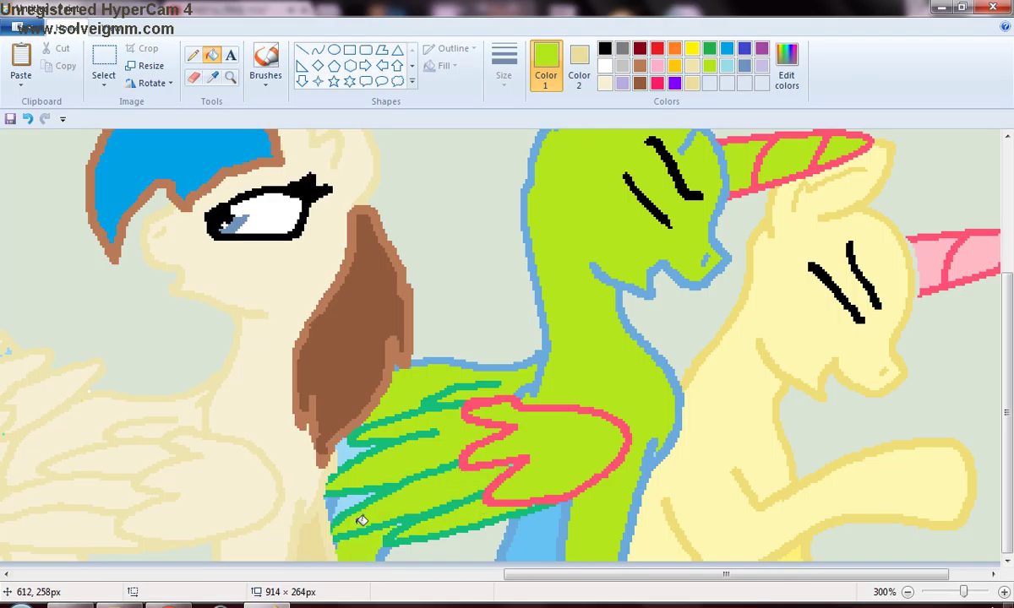
{"action": "left_click", "coordinate": [346, 454]}
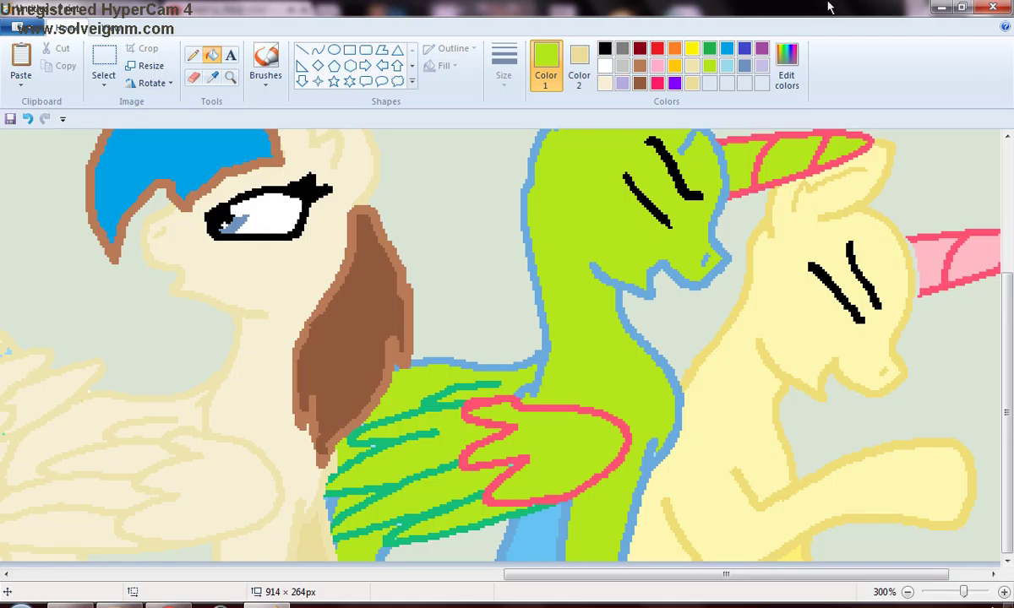
- Mix a lighter green custom colour (red 79, green 221, blue 121) and fill the lime pony's far leg with it
{"action": "left_click", "coordinate": [709, 48]}
{"action": "left_click", "coordinate": [787, 68]}
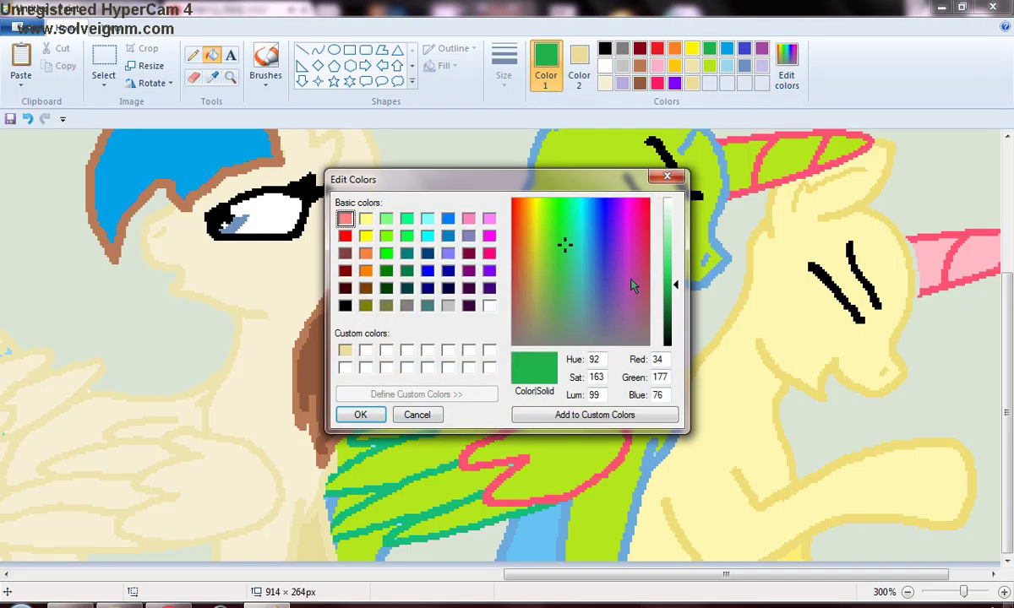
{"action": "left_click", "coordinate": [673, 259]}
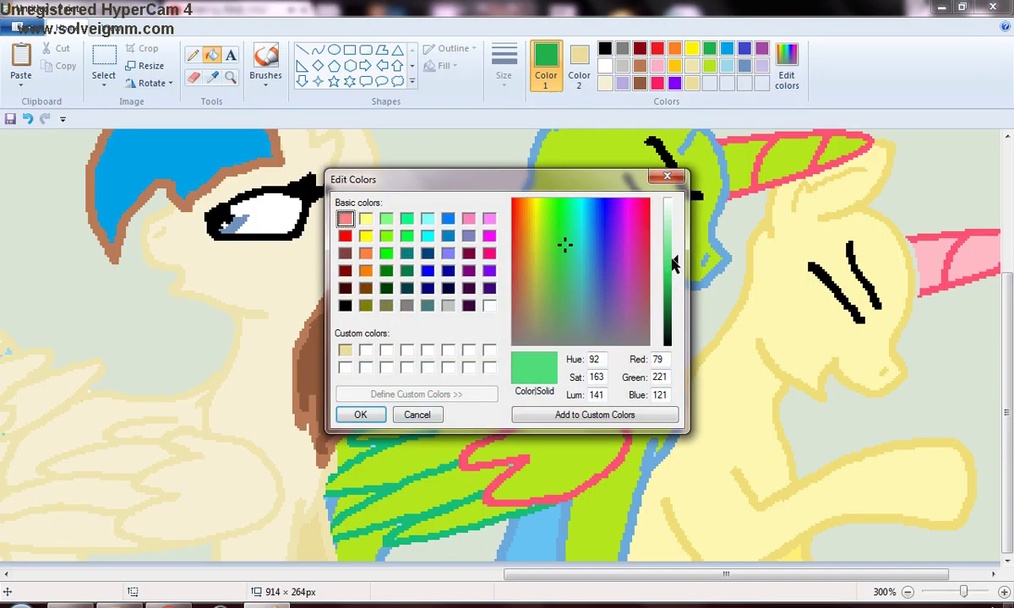
{"action": "left_click", "coordinate": [652, 420]}
{"action": "left_click", "coordinate": [360, 415]}
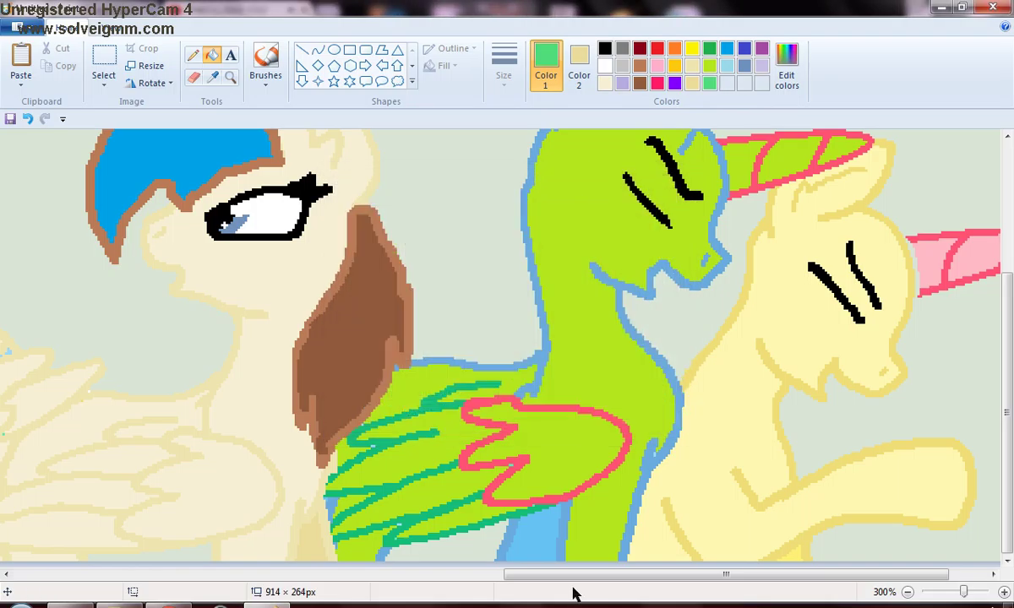
{"action": "left_click", "coordinate": [516, 517]}
- Recolour the lime pony's body, horn and nostril outlines in green, undoing the stray fill of the background
{"action": "left_click", "coordinate": [708, 50]}
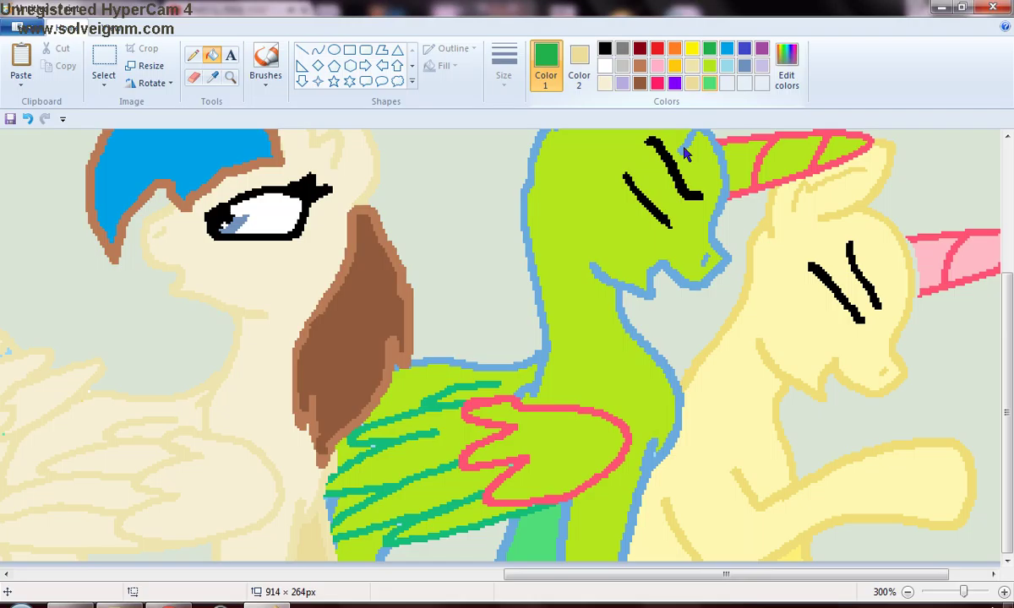
{"action": "left_click", "coordinate": [723, 257]}
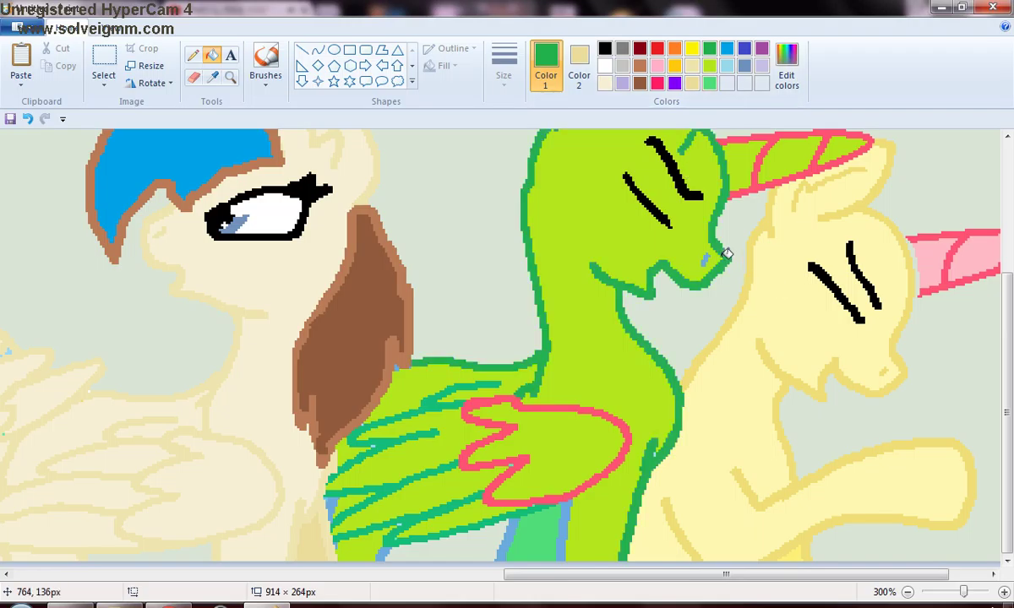
{"action": "left_click", "coordinate": [741, 193]}
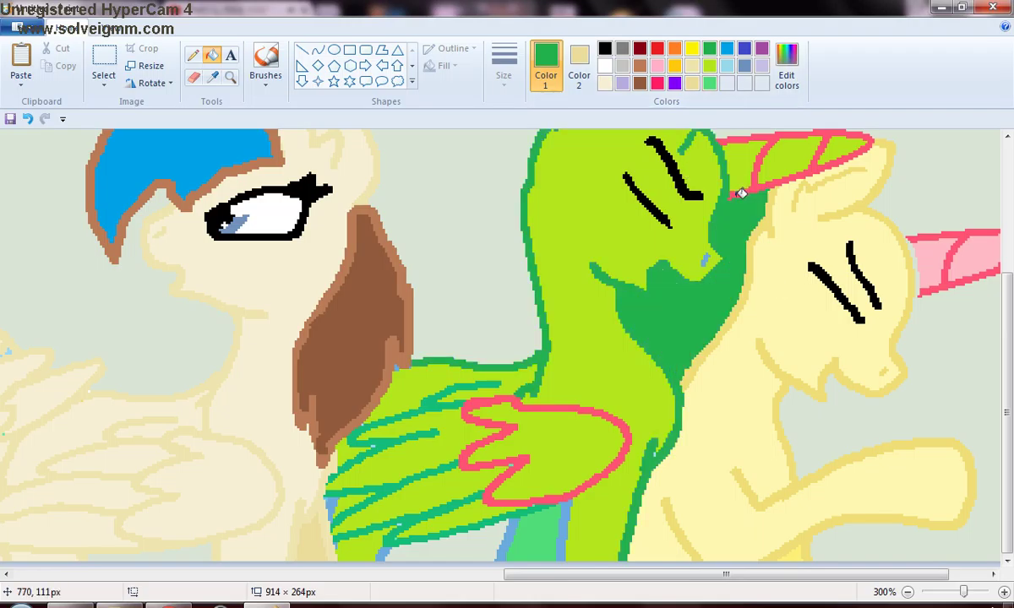
{"action": "left_click", "coordinate": [27, 119]}
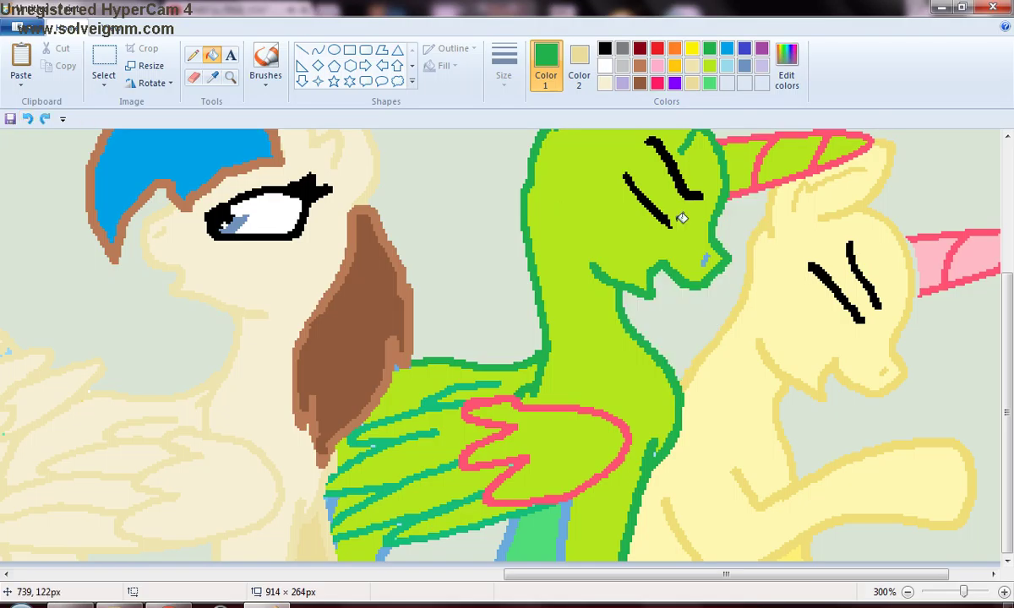
{"action": "left_click", "coordinate": [874, 139]}
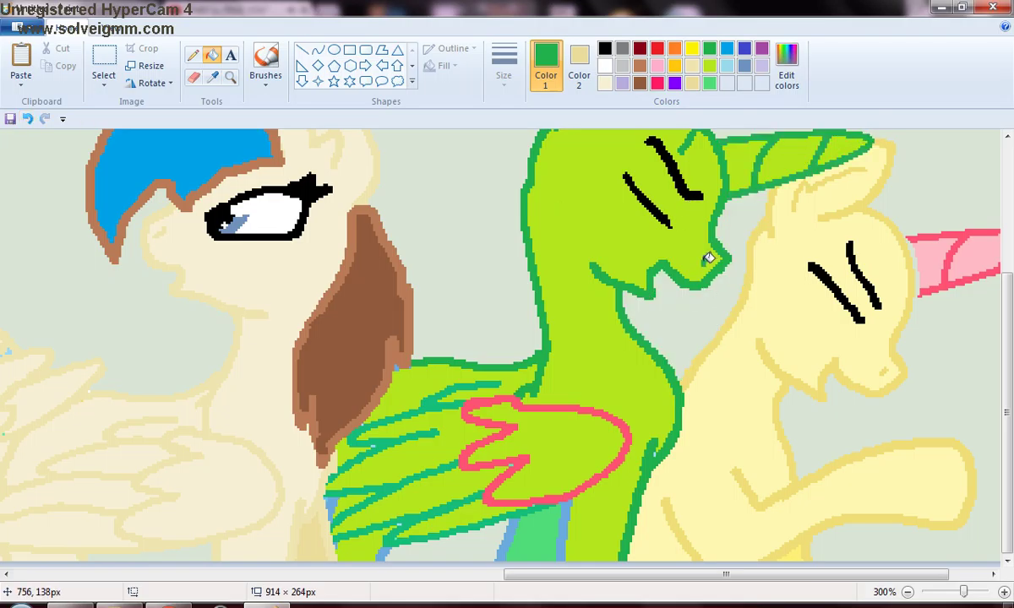
- Recolour the lime pony's wing, feather and leg outlines in green, undoing the fill that floods a feather
{"action": "left_click", "coordinate": [627, 422]}
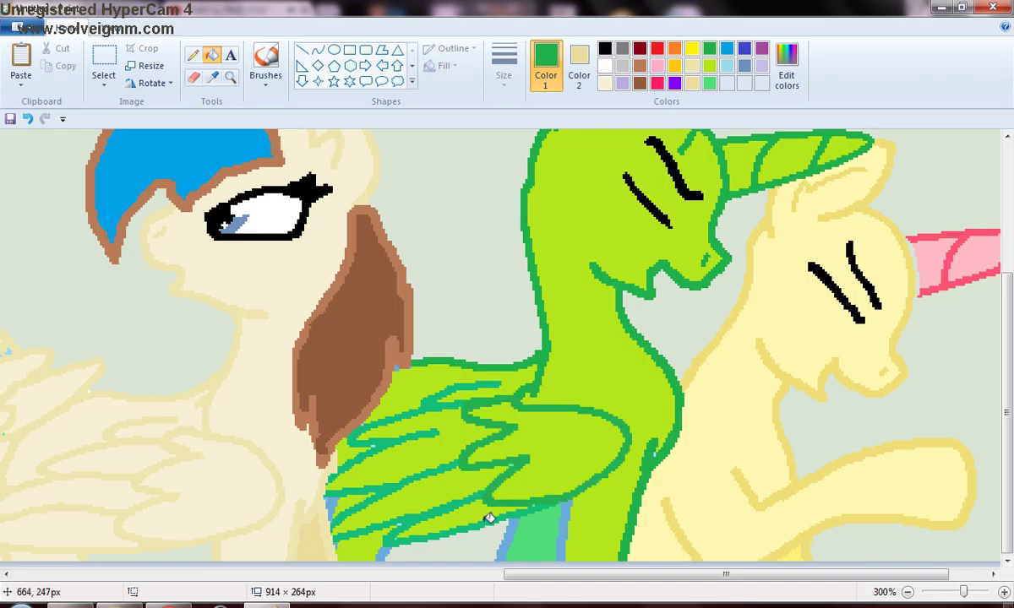
{"action": "left_click", "coordinate": [424, 474]}
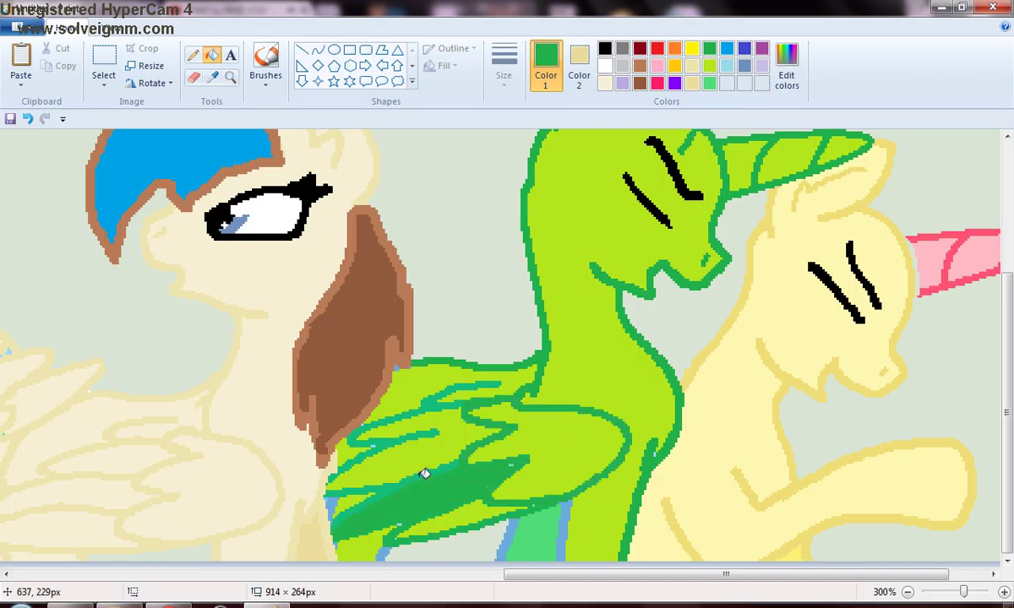
{"action": "left_click", "coordinate": [29, 119]}
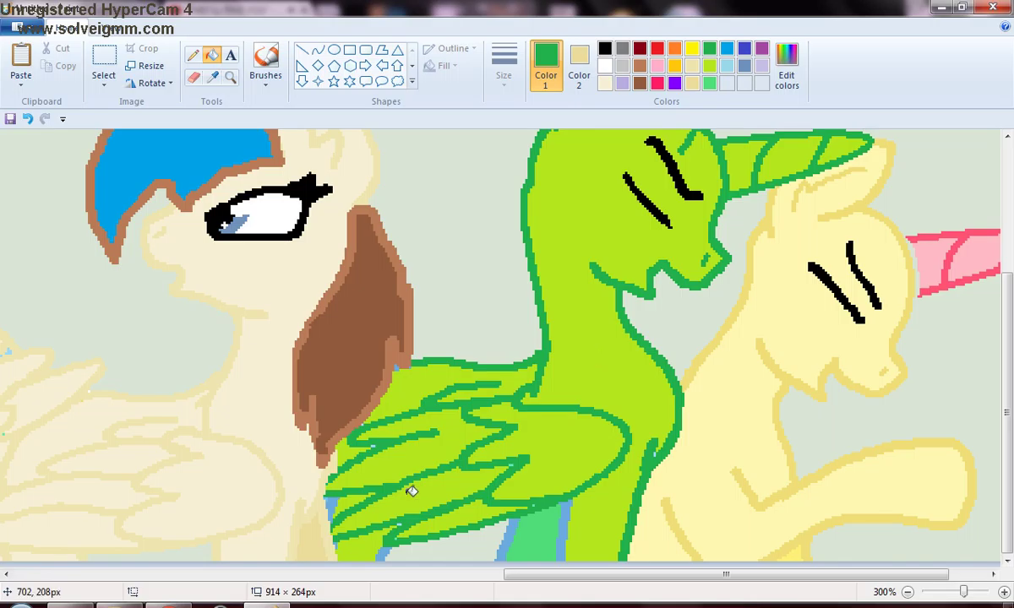
{"action": "left_click", "coordinate": [507, 534]}
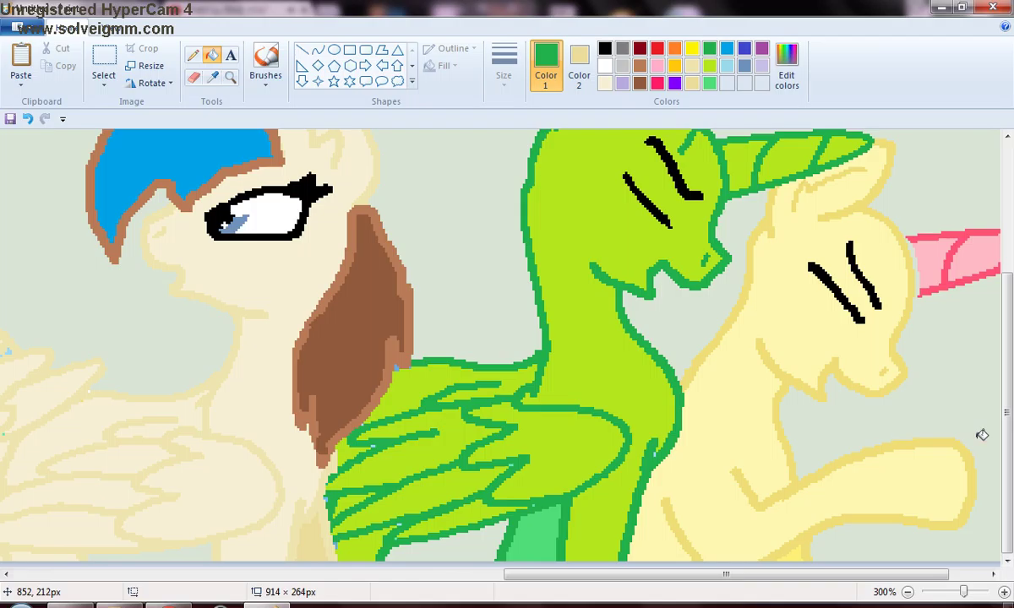
- Fill the remaining blue inner-ear line of the lime pony with green
{"action": "scroll", "coordinate": [1012, 447], "scroll_direction": "up", "scroll_amount": 3}
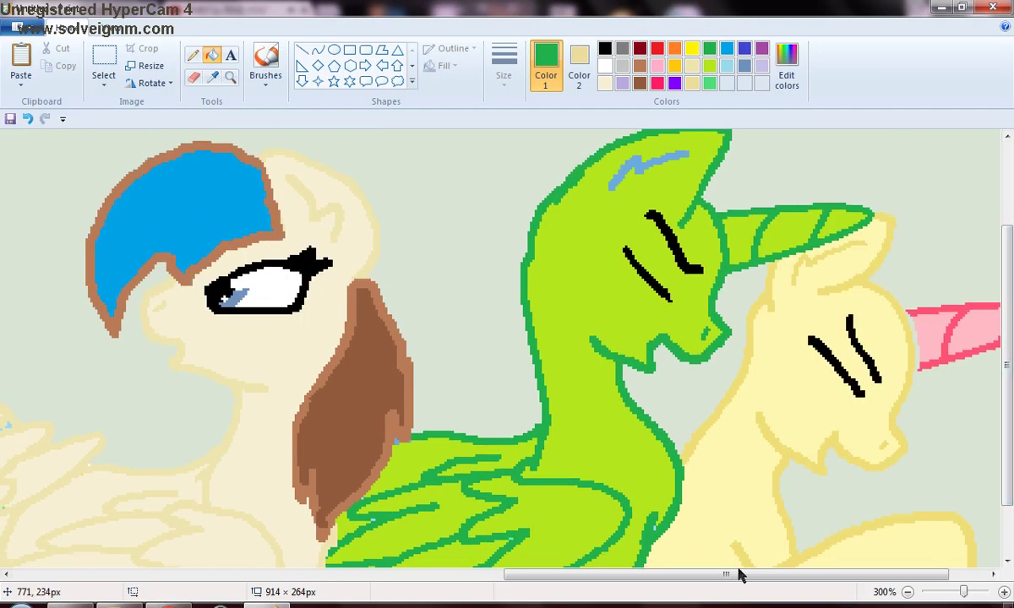
{"action": "mouse_move", "coordinate": [742, 577]}
{"action": "left_mouse_down"}
{"action": "mouse_move", "coordinate": [763, 579]}
{"action": "mouse_move", "coordinate": [702, 584]}
{"action": "mouse_move", "coordinate": [713, 579]}
{"action": "left_mouse_up"}
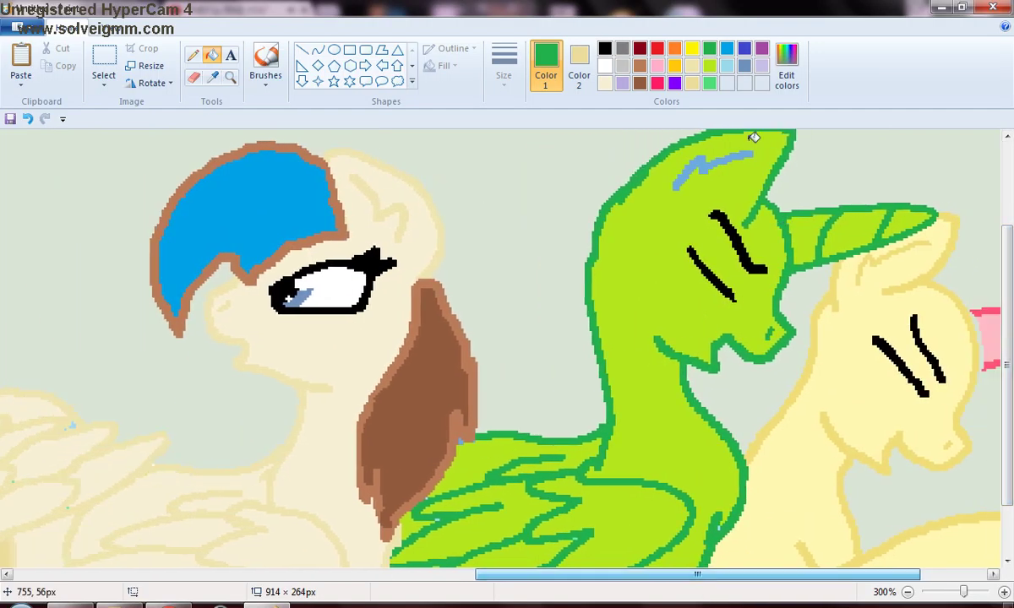
{"action": "left_click", "coordinate": [743, 153]}
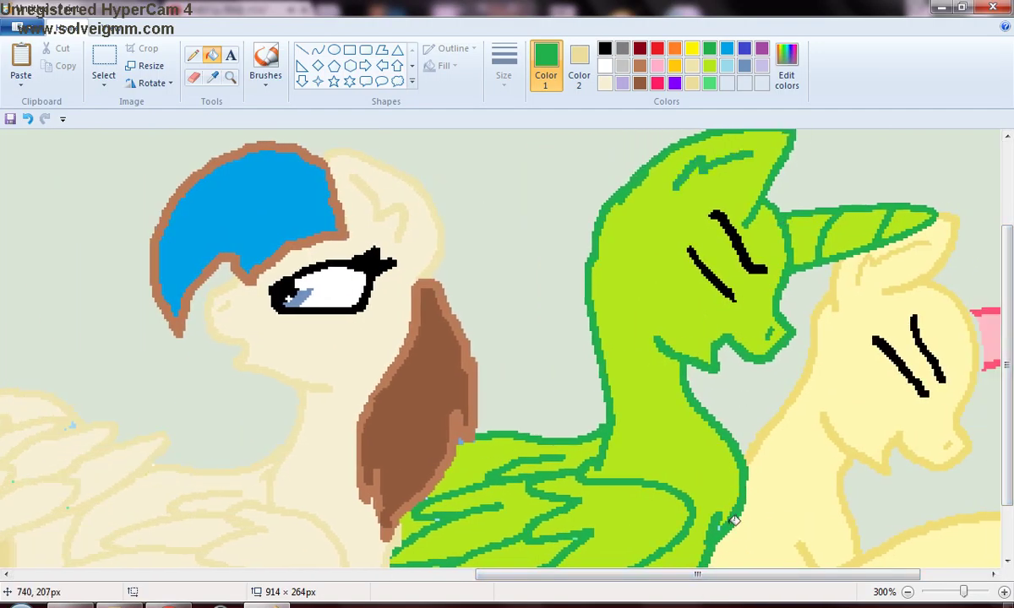
- Try to recolour the wing outline of the cream pony with the blue fringe in hot pink, and undo it
{"action": "left_click_drag", "start_coordinate": [745, 586], "coordinate": [611, 582]}
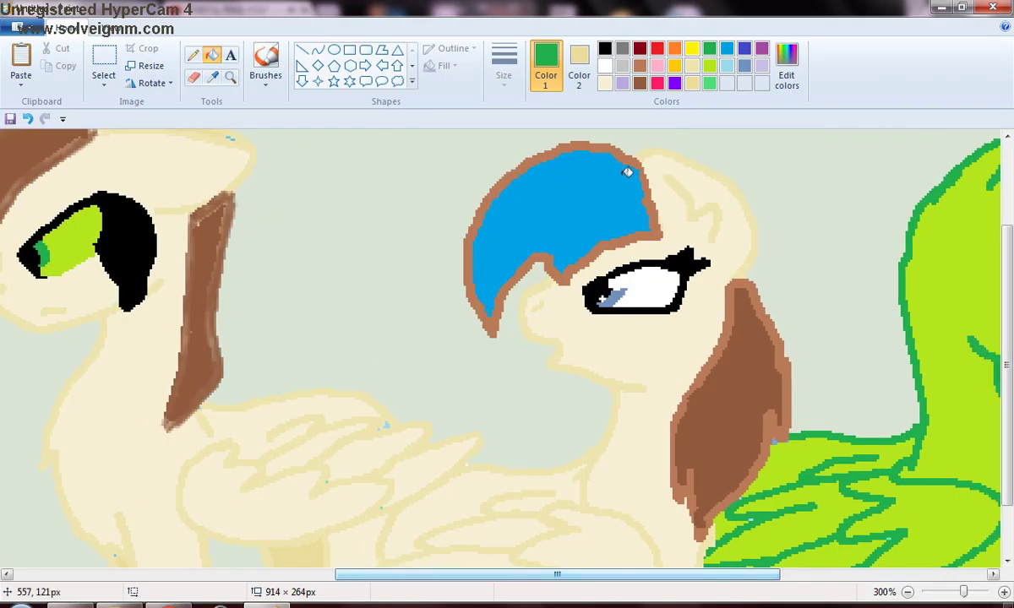
{"action": "left_click", "coordinate": [656, 83]}
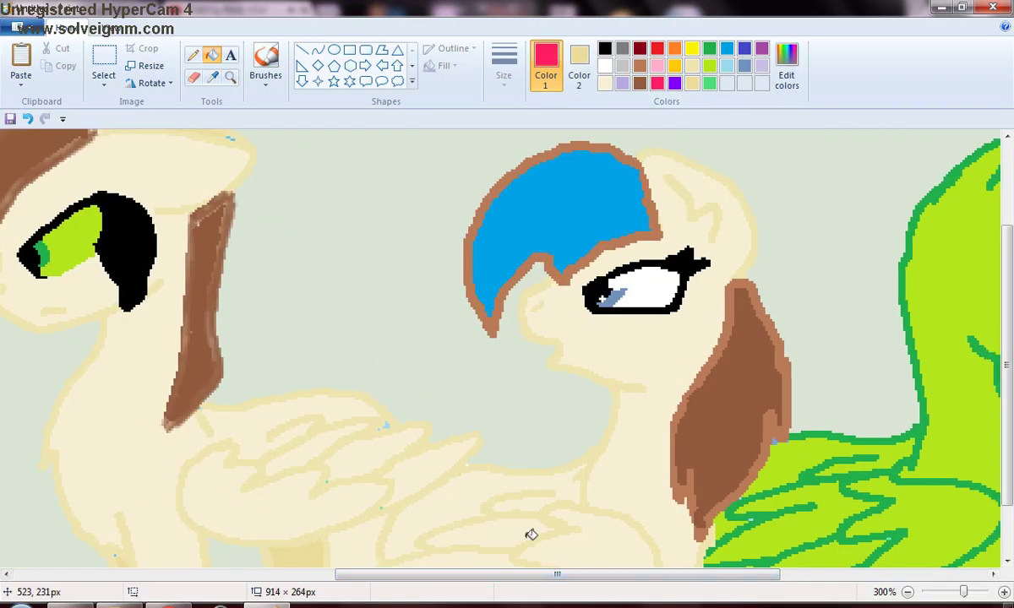
{"action": "left_click", "coordinate": [535, 510]}
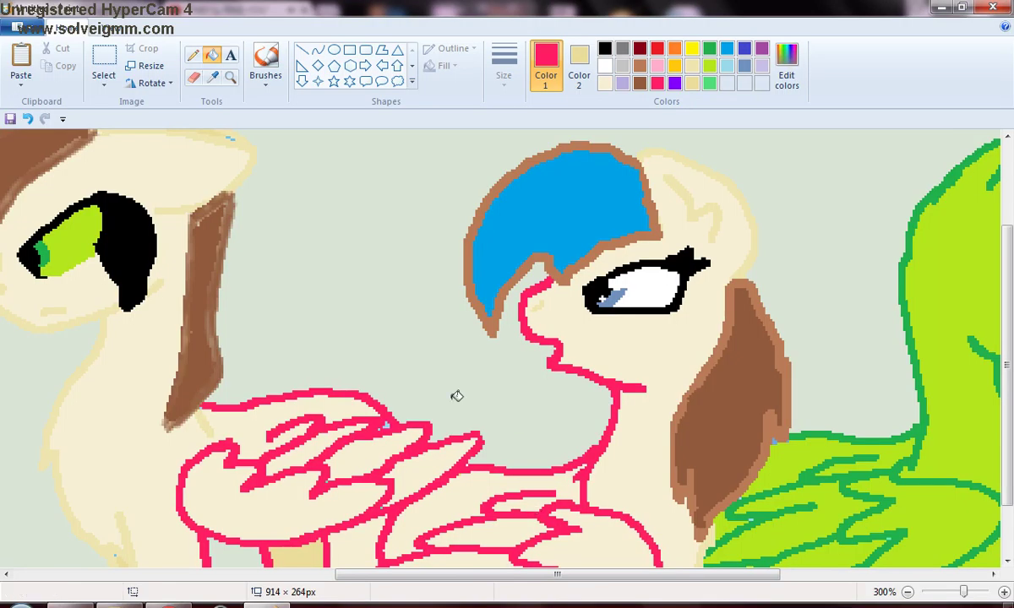
{"action": "left_click", "coordinate": [28, 118]}
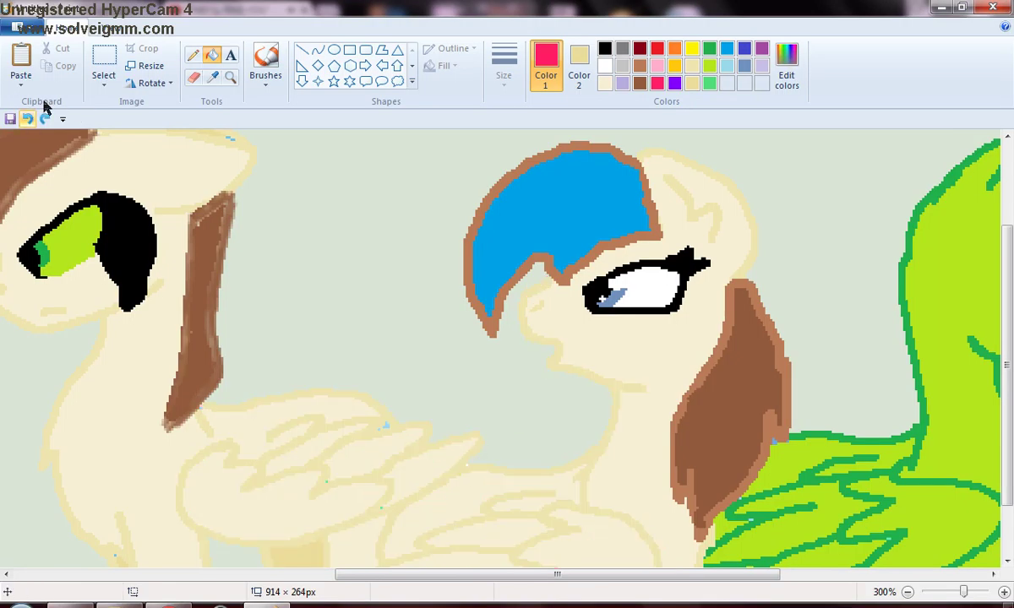
- Try dotting the blue-fringed cream pony's wing with the hot pink Pencil and filling its outline, and undo the changes
{"action": "left_click", "coordinate": [196, 54]}
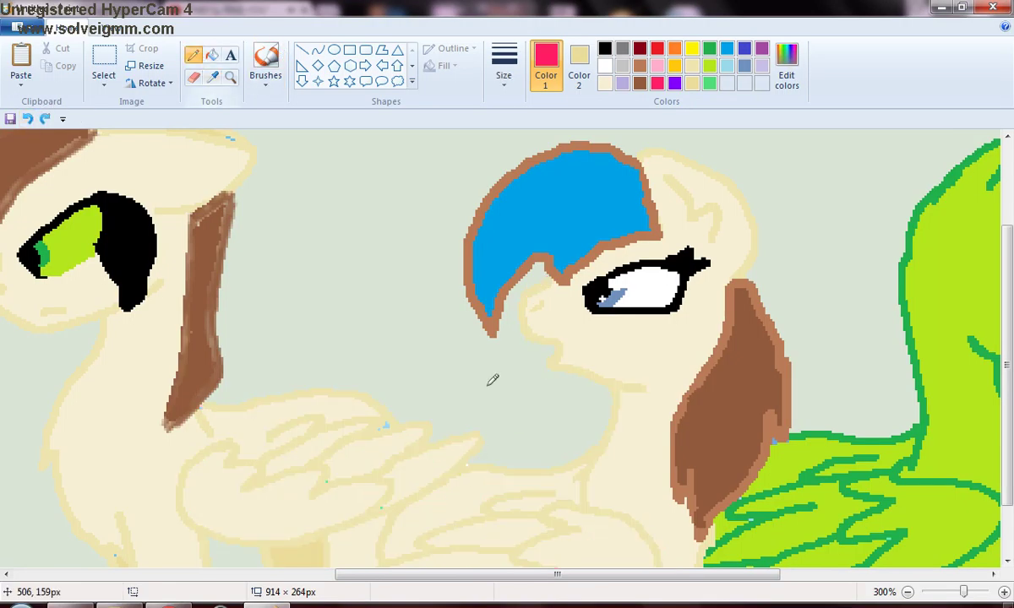
{"action": "left_click_drag", "start_coordinate": [536, 518], "coordinate": [536, 512]}
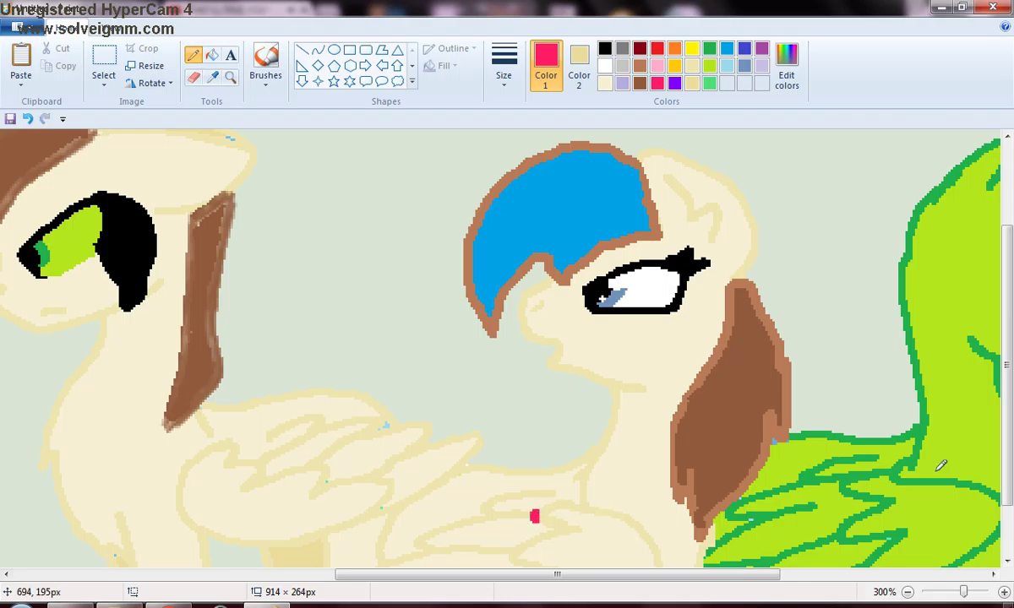
{"action": "left_click_drag", "start_coordinate": [1009, 463], "coordinate": [1010, 511]}
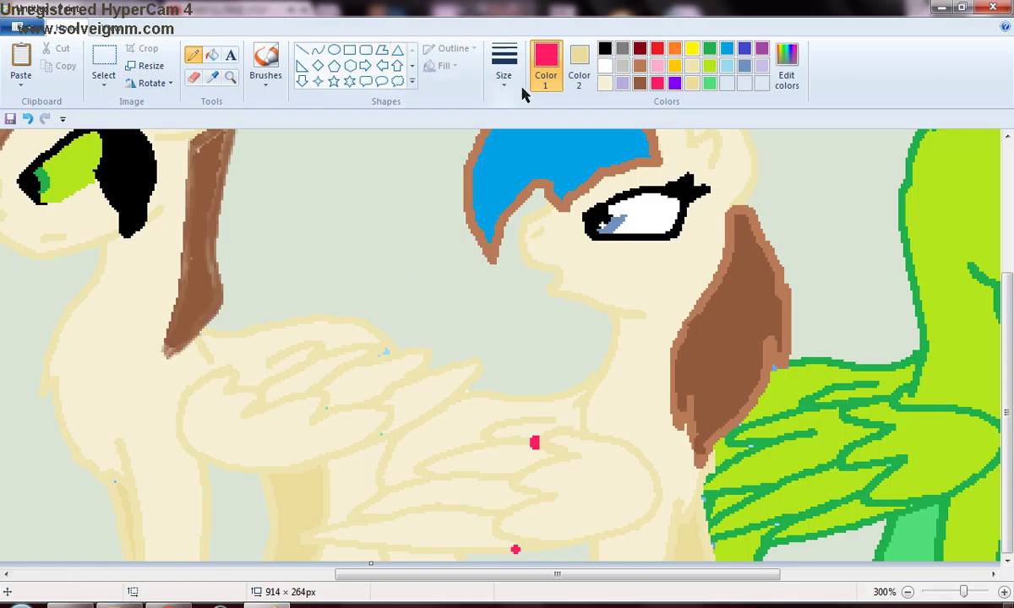
{"action": "left_click", "coordinate": [213, 56]}
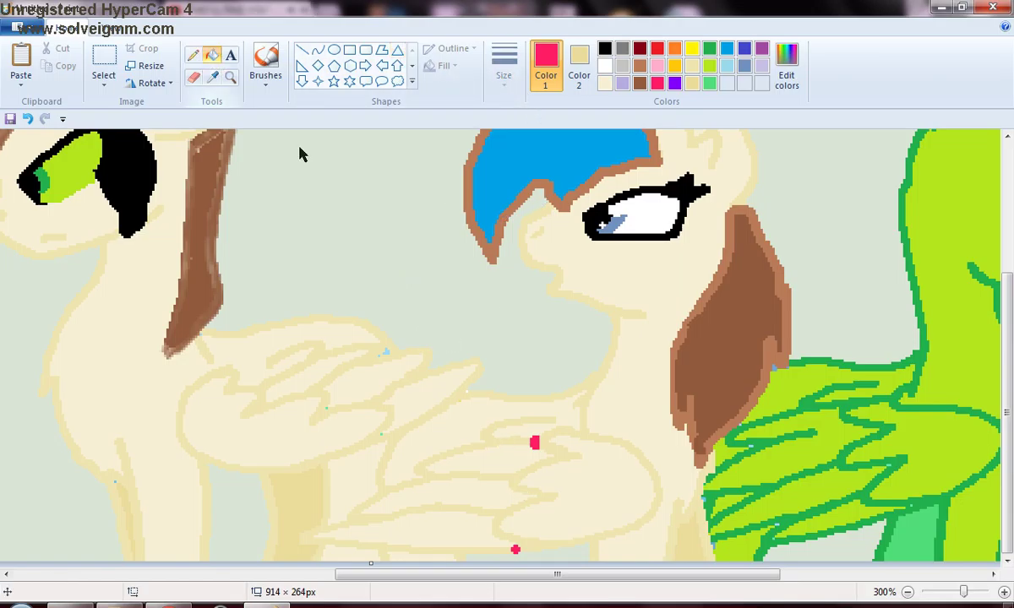
{"action": "left_click", "coordinate": [531, 439]}
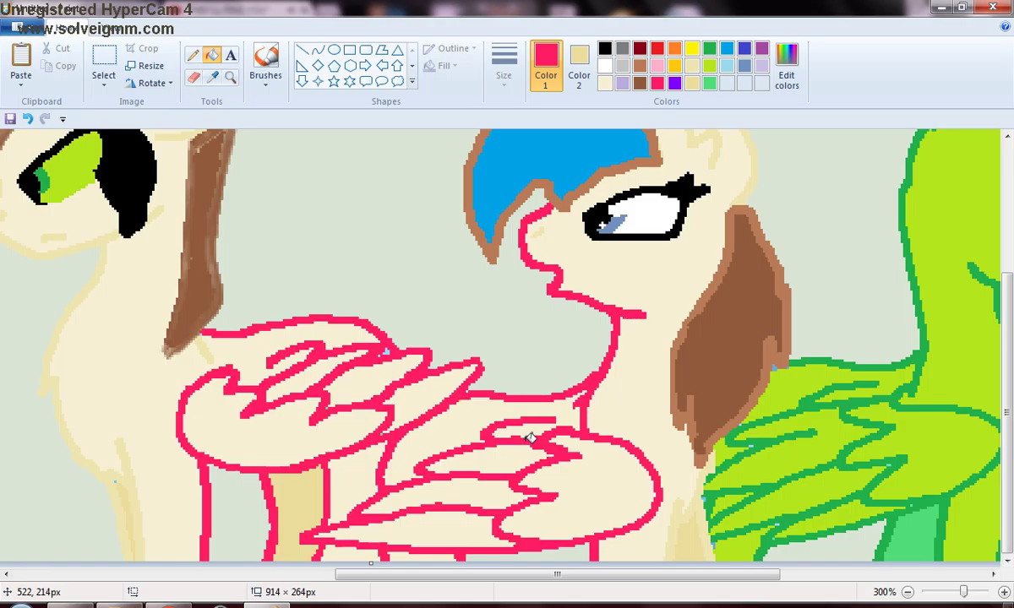
{"action": "left_click", "coordinate": [28, 119]}
{"action": "left_click", "coordinate": [27, 119]}
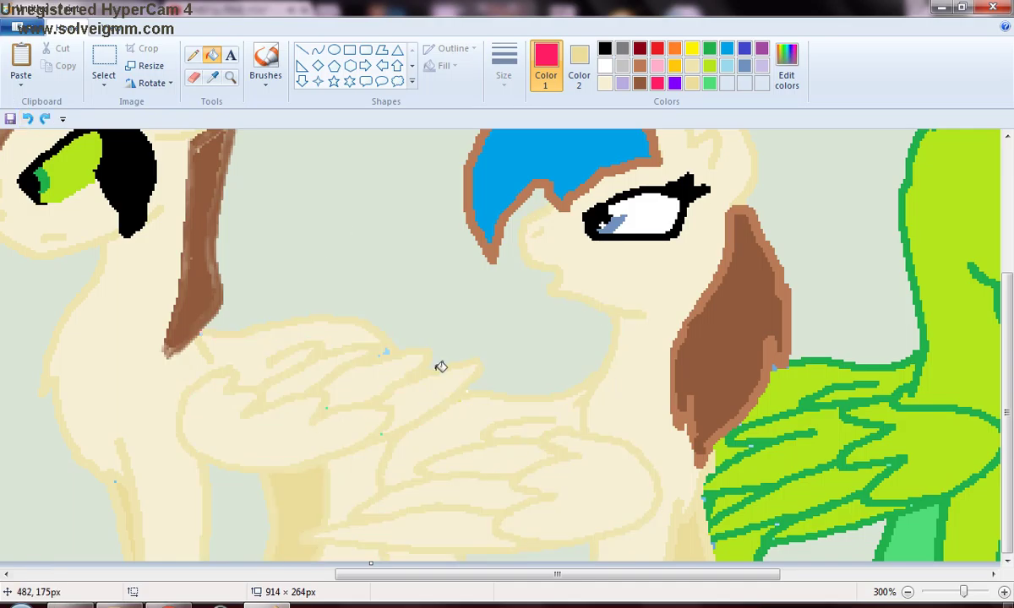
- Fill three lower feather sections of the blue-fringed cream pony's wing with hot pink
{"action": "left_click", "coordinate": [487, 456]}
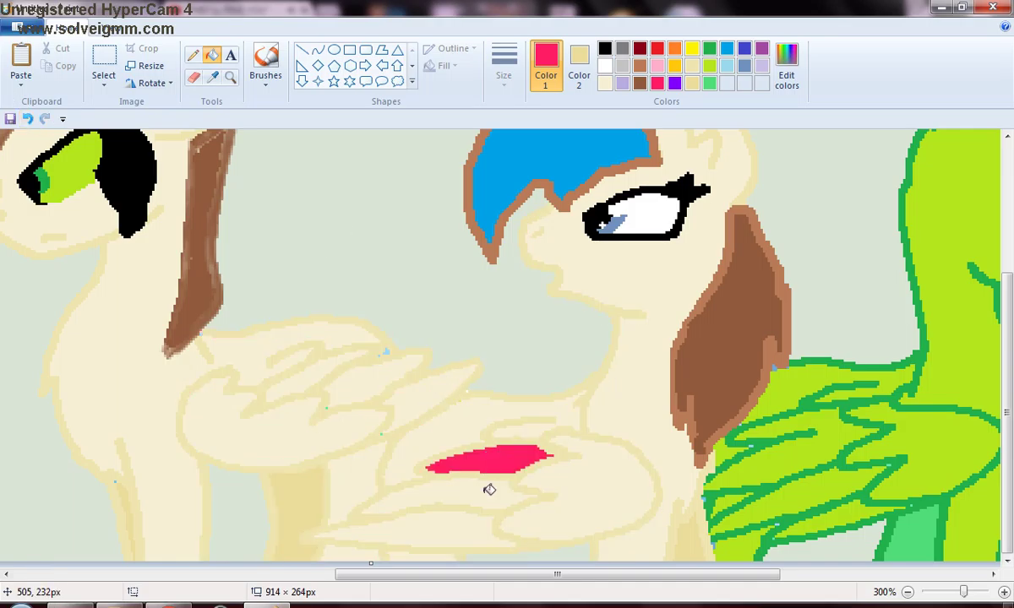
{"action": "left_click", "coordinate": [483, 490]}
{"action": "left_click", "coordinate": [479, 518]}
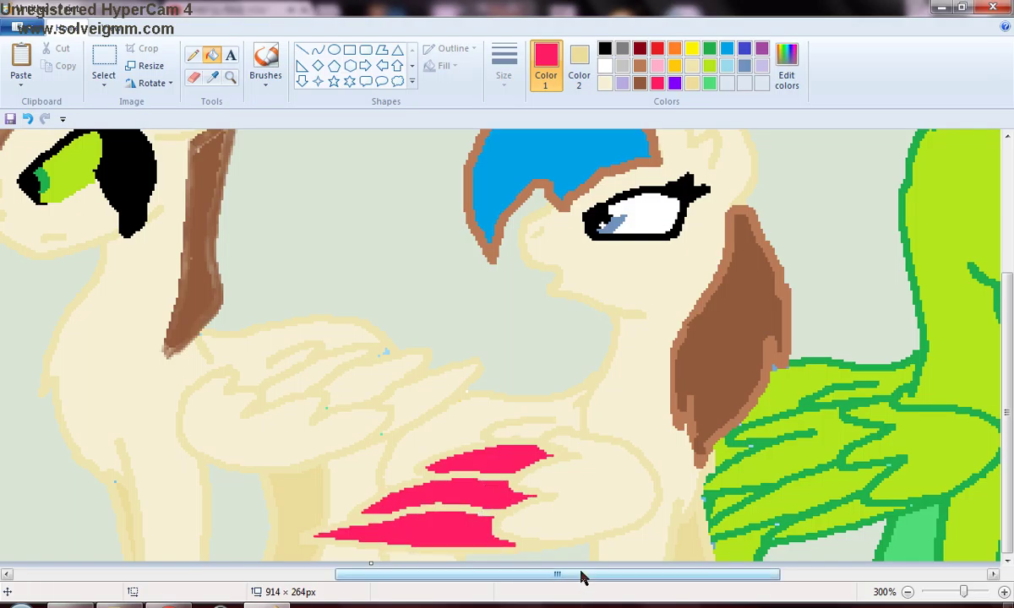
{"action": "left_click_drag", "start_coordinate": [582, 577], "coordinate": [626, 559]}
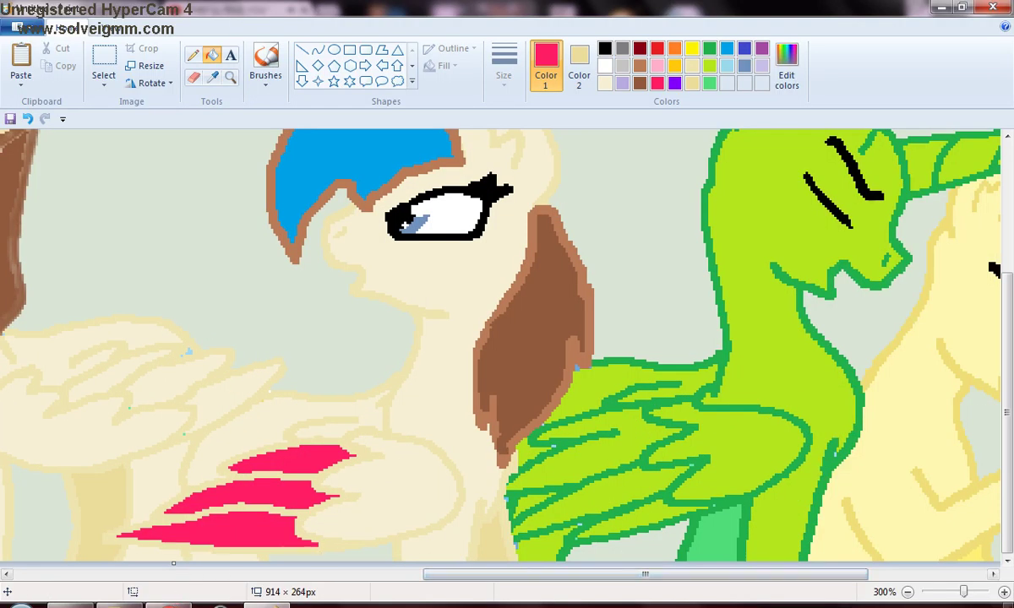
- Switch to YouTube in the browser, play the "Creepin' Towards the Door" song, and return to the Paint drawing
{"action": "left_click", "coordinate": [173, 604]}
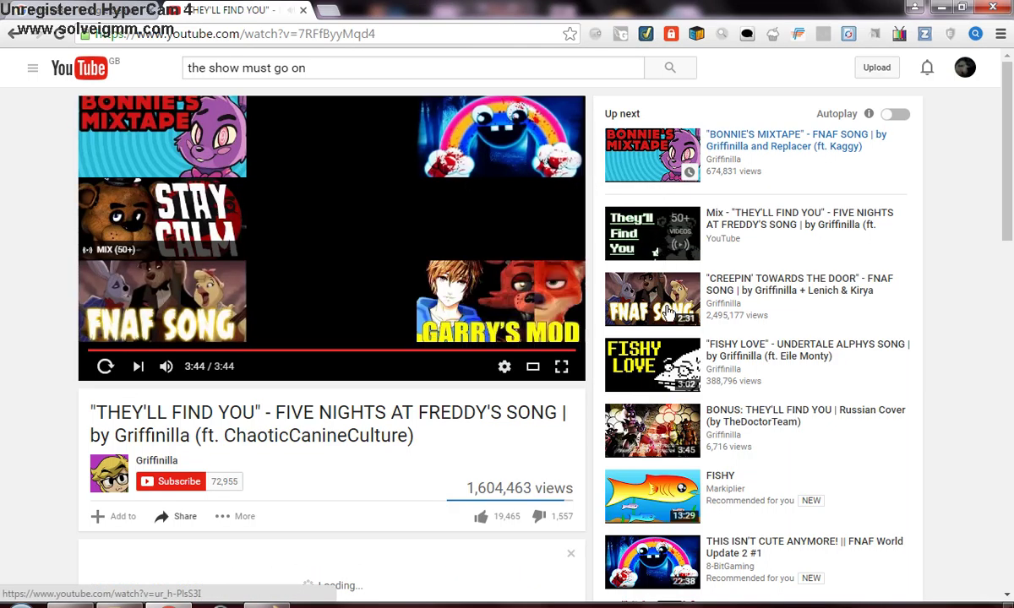
{"action": "left_click", "coordinate": [668, 313]}
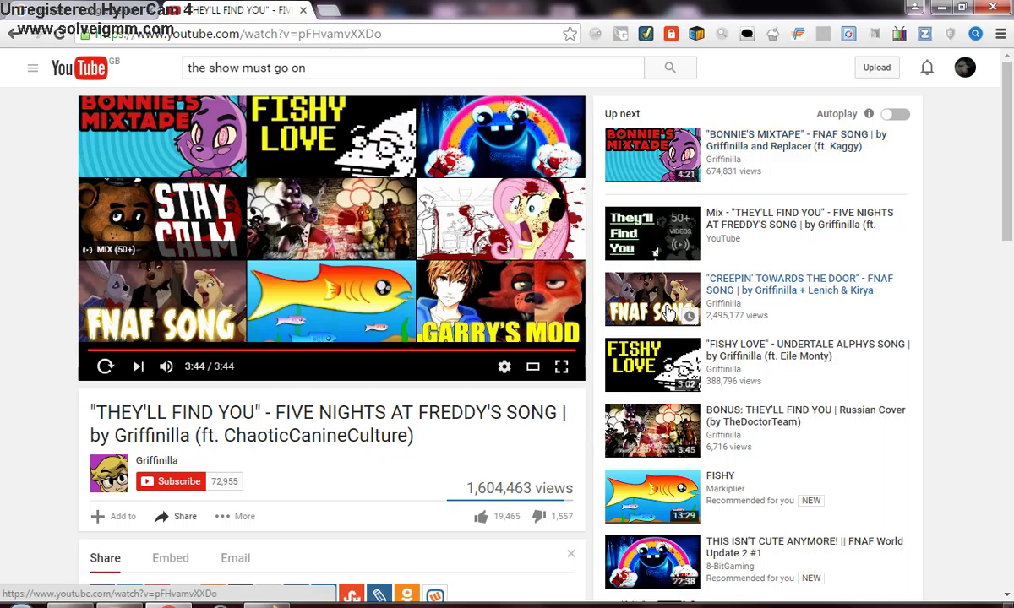
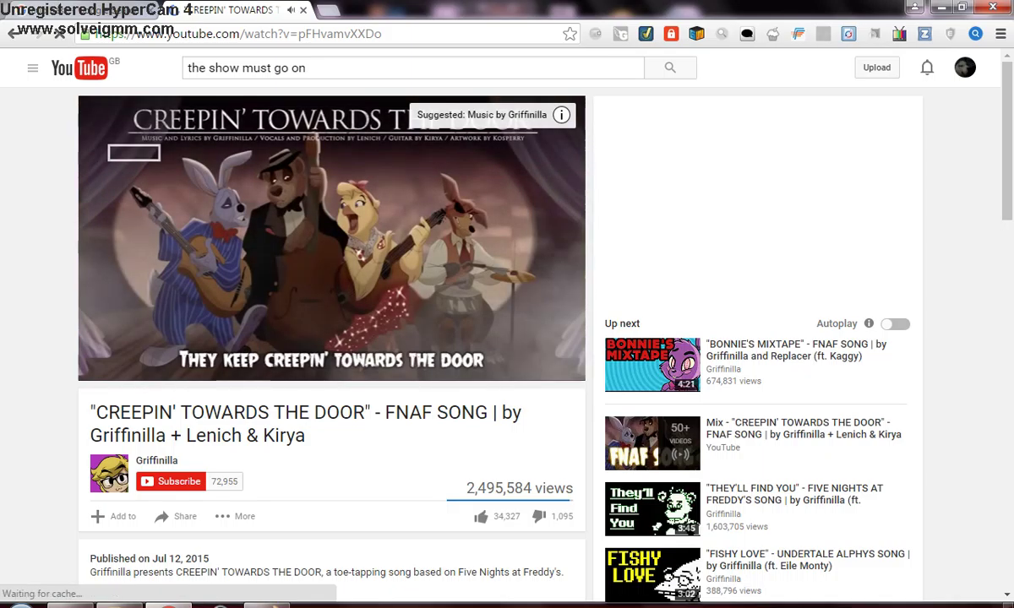
{"action": "key", "text": "alt+Tab"}
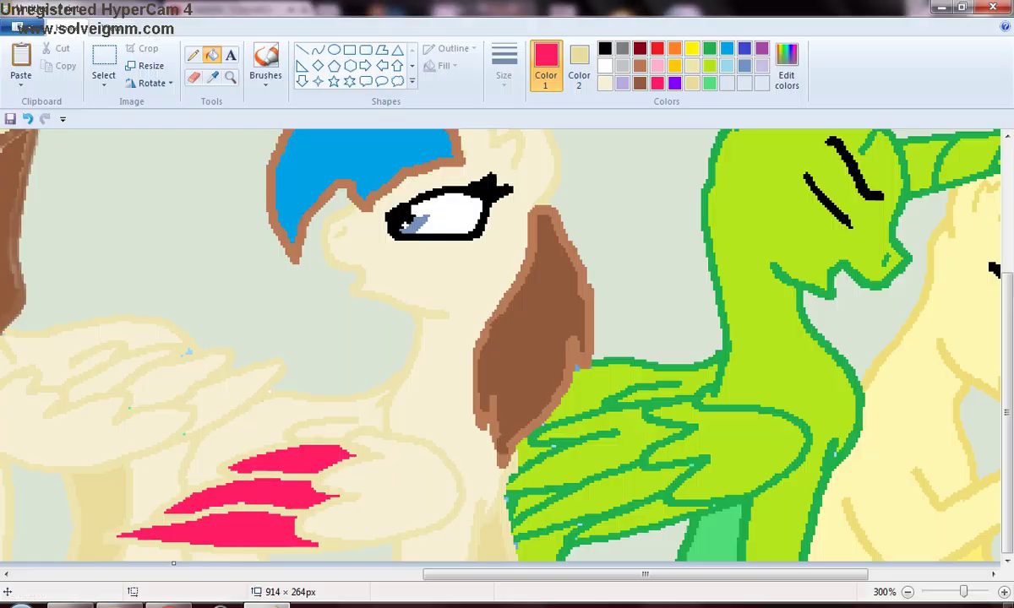
- Erase the pink horn of the yellow pony by filling its outline and segments with the sampled grey-green background colour
{"action": "mouse_move", "coordinate": [520, 579]}
{"action": "left_mouse_down"}
{"action": "mouse_move", "coordinate": [373, 567]}
{"action": "mouse_move", "coordinate": [660, 576]}
{"action": "left_mouse_up"}
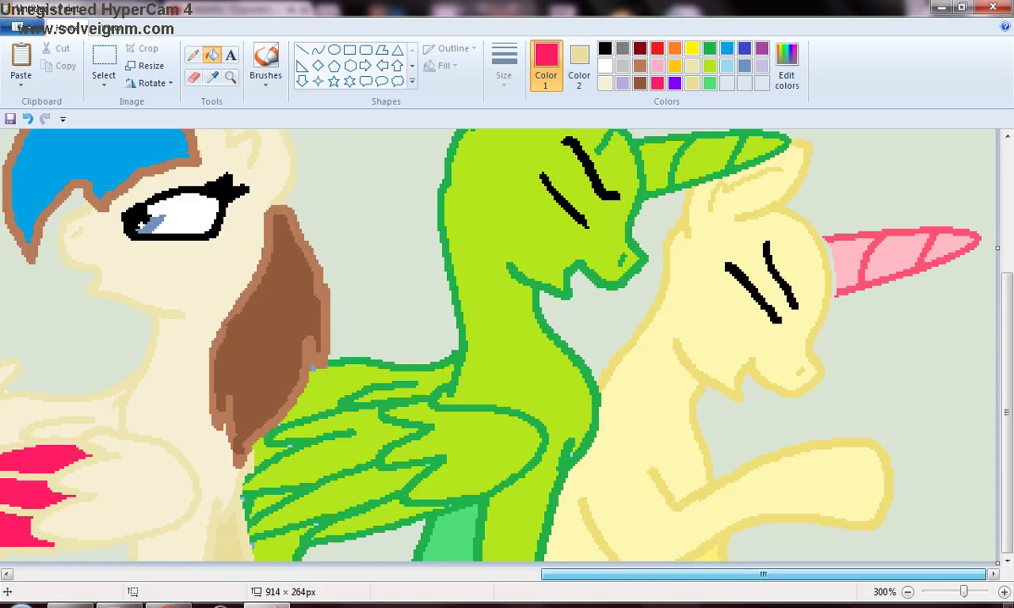
{"action": "left_click", "coordinate": [212, 78]}
{"action": "left_click", "coordinate": [387, 198]}
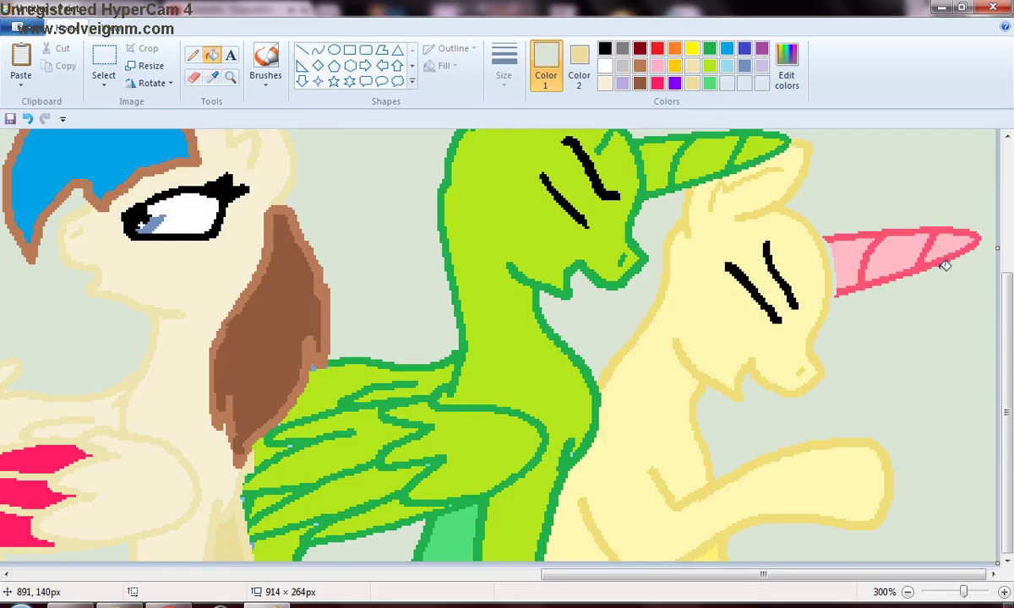
{"action": "left_click", "coordinate": [949, 253]}
{"action": "left_click", "coordinate": [933, 248]}
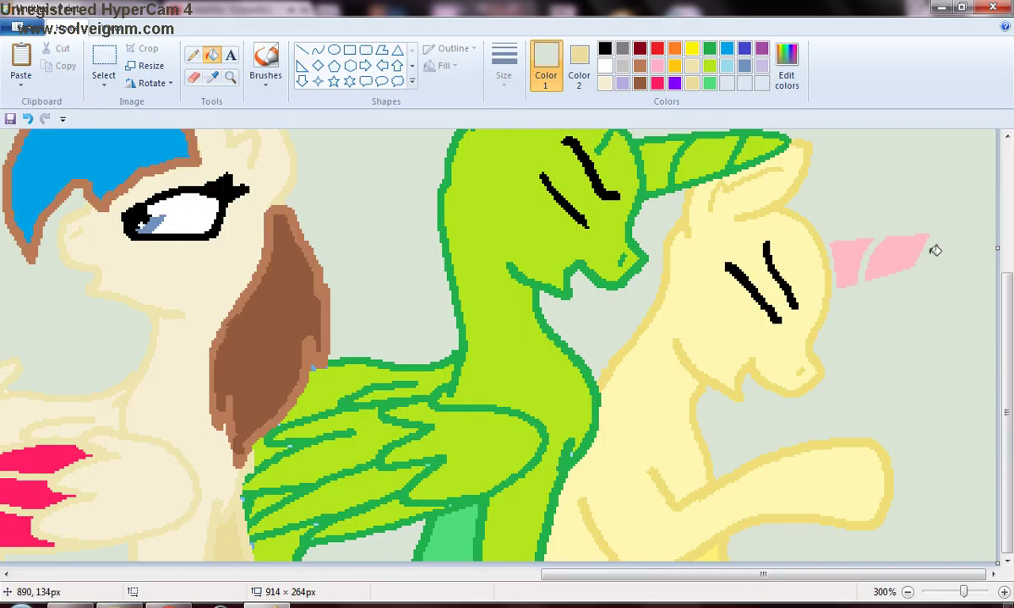
{"action": "left_click", "coordinate": [879, 245]}
{"action": "left_click", "coordinate": [862, 253]}
{"action": "left_click", "coordinate": [841, 262]}
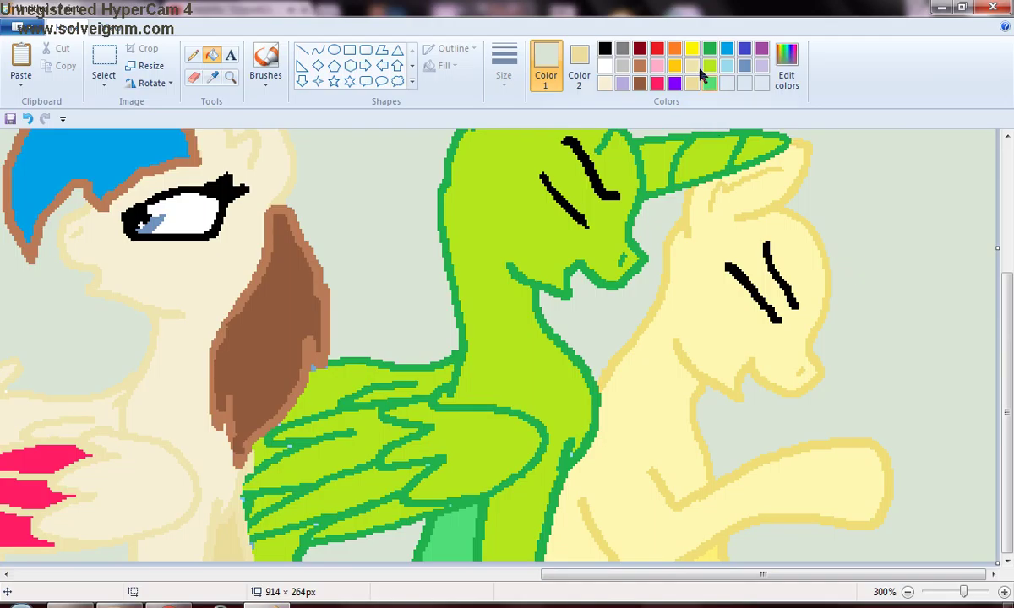
- Recolour the yellow pony's outline, ear and chest lines with pale tan, undoing the accidental fill of its body
{"action": "left_click", "coordinate": [692, 65]}
{"action": "left_click", "coordinate": [820, 245]}
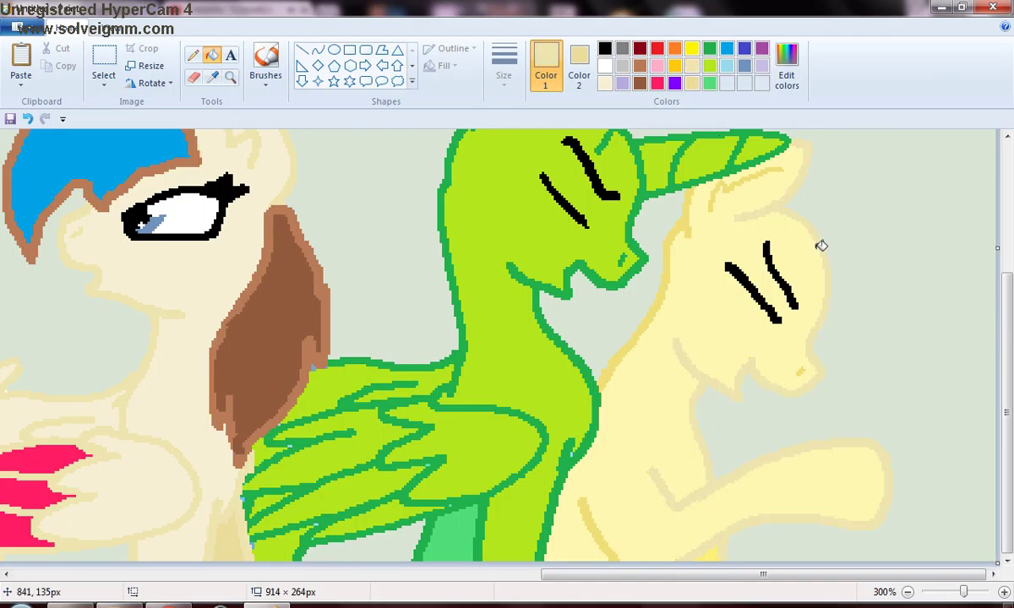
{"action": "left_click", "coordinate": [734, 185]}
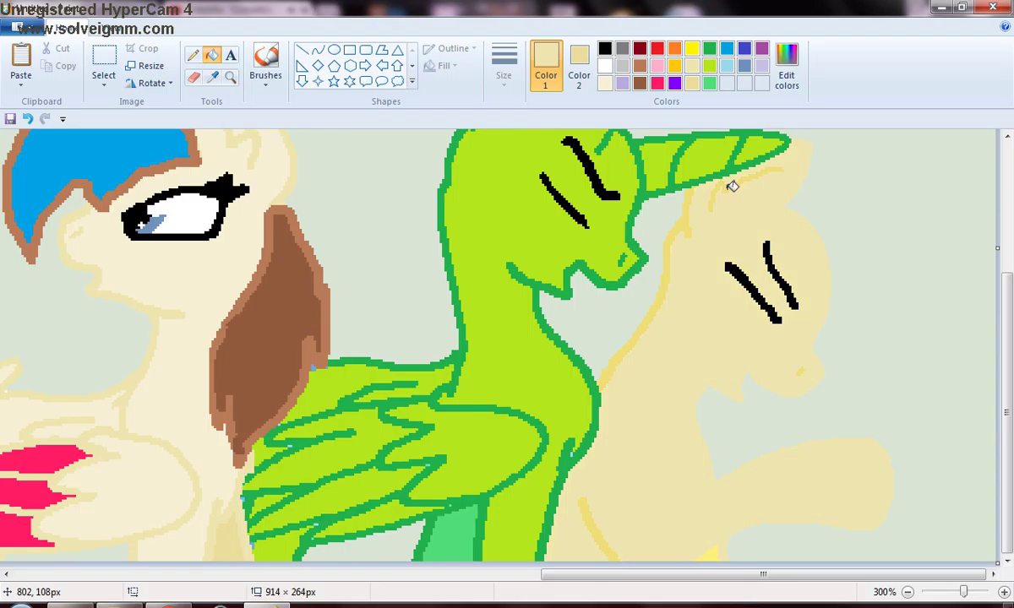
{"action": "left_click", "coordinate": [28, 120]}
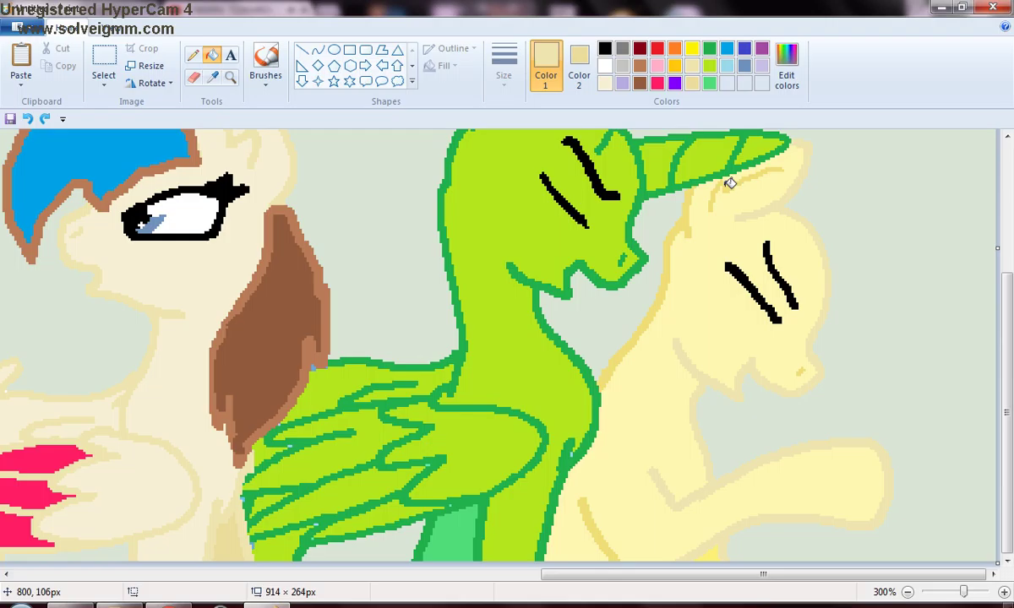
{"action": "left_click", "coordinate": [687, 200]}
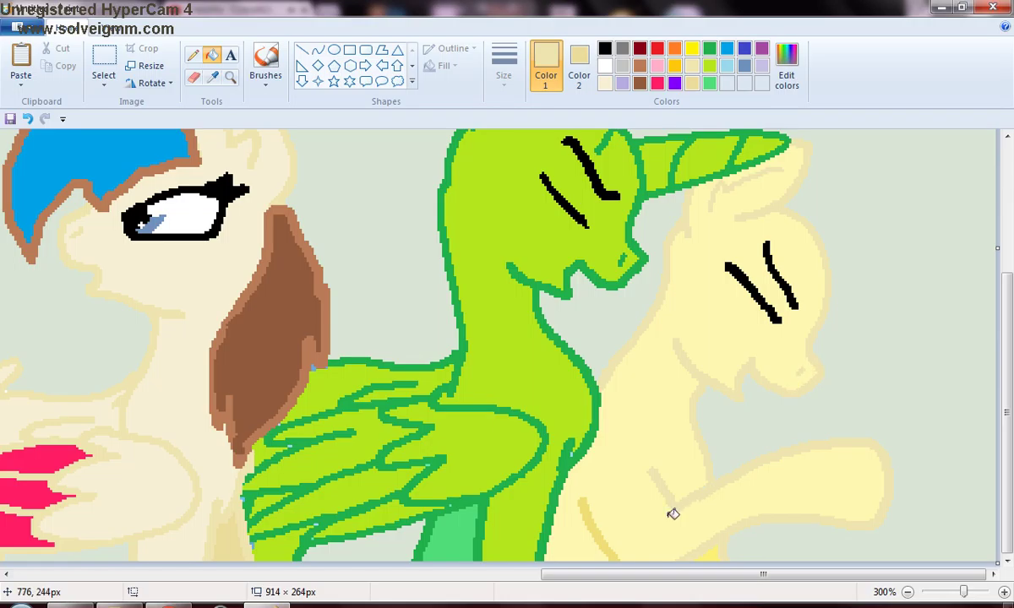
{"action": "left_click", "coordinate": [600, 532]}
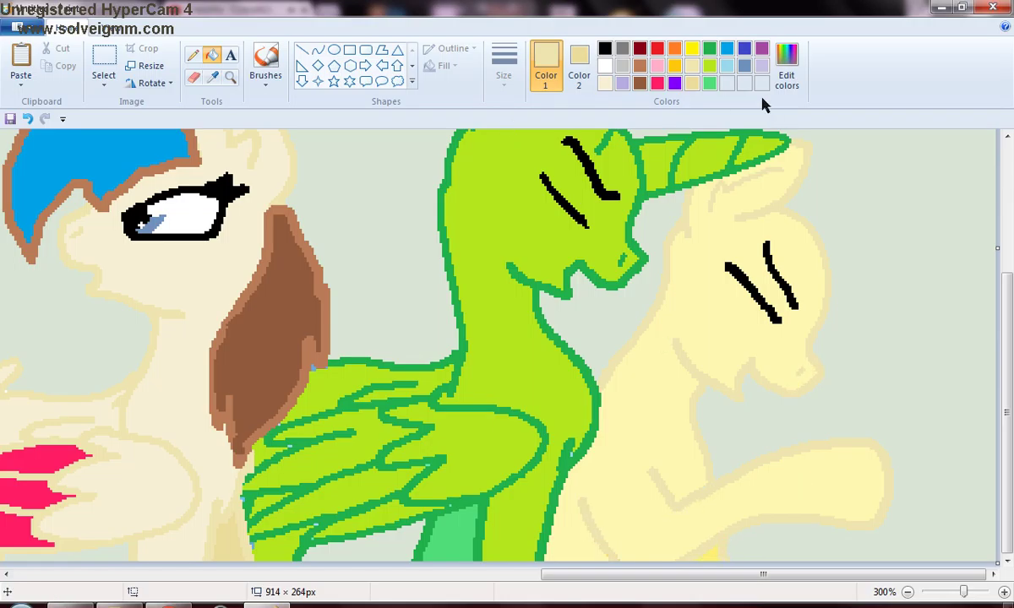
- Fill the yellow pony's head, body and raised leg with cream
{"action": "left_click", "coordinate": [606, 83]}
{"action": "left_click", "coordinate": [695, 85]}
{"action": "left_click_drag", "start_coordinate": [1001, 408], "coordinate": [1000, 373]}
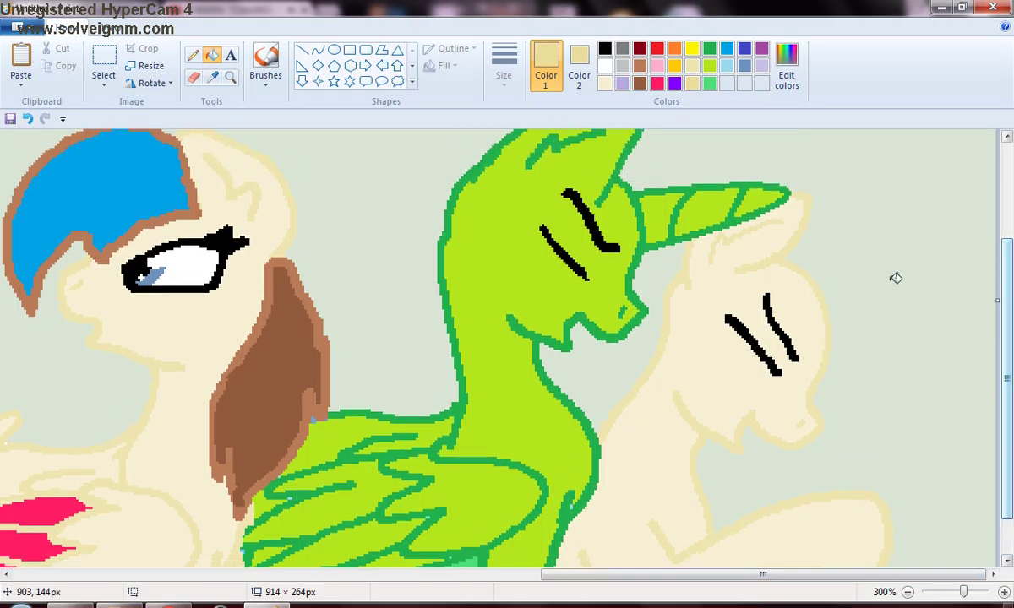
- Draw a jagged fringe outline over the forehead of the hornless cream pony with the hot pink Pencil
{"action": "left_click", "coordinate": [658, 84]}
{"action": "left_click", "coordinate": [660, 50]}
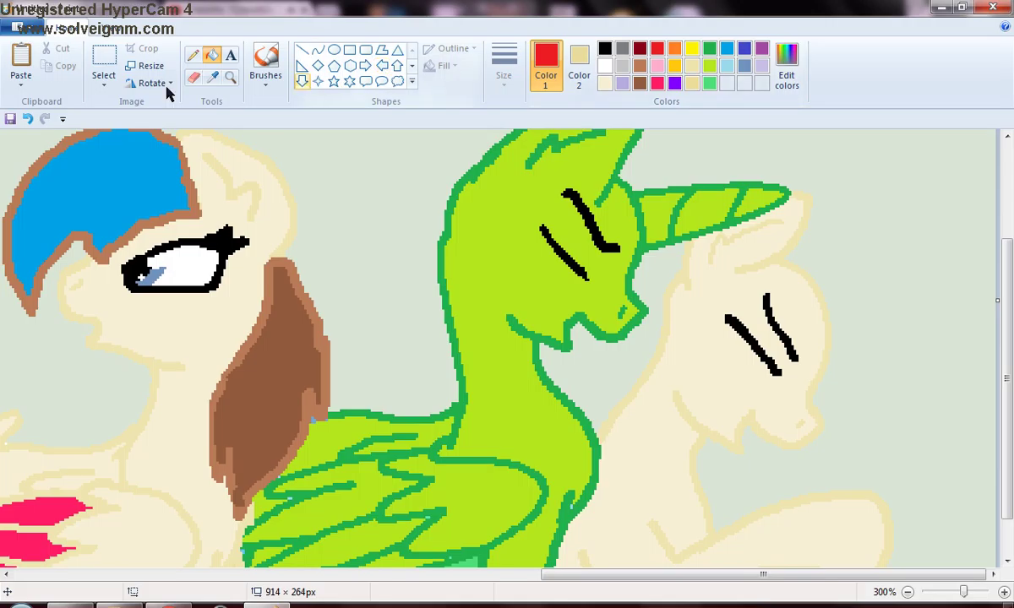
{"action": "left_click", "coordinate": [193, 58]}
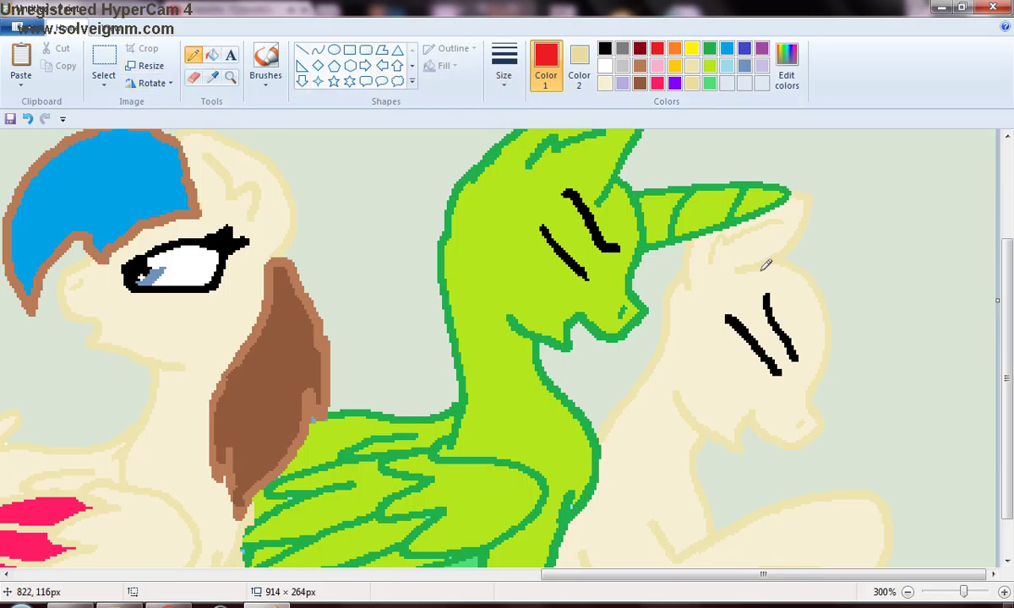
{"action": "left_click", "coordinate": [659, 83]}
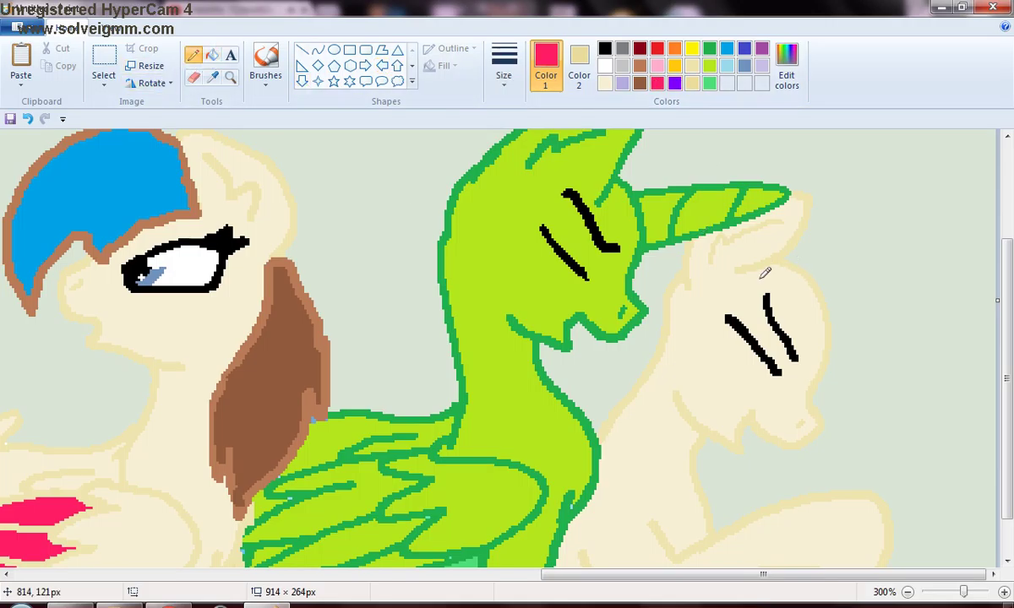
{"action": "left_click_drag", "start_coordinate": [734, 271], "coordinate": [772, 314]}
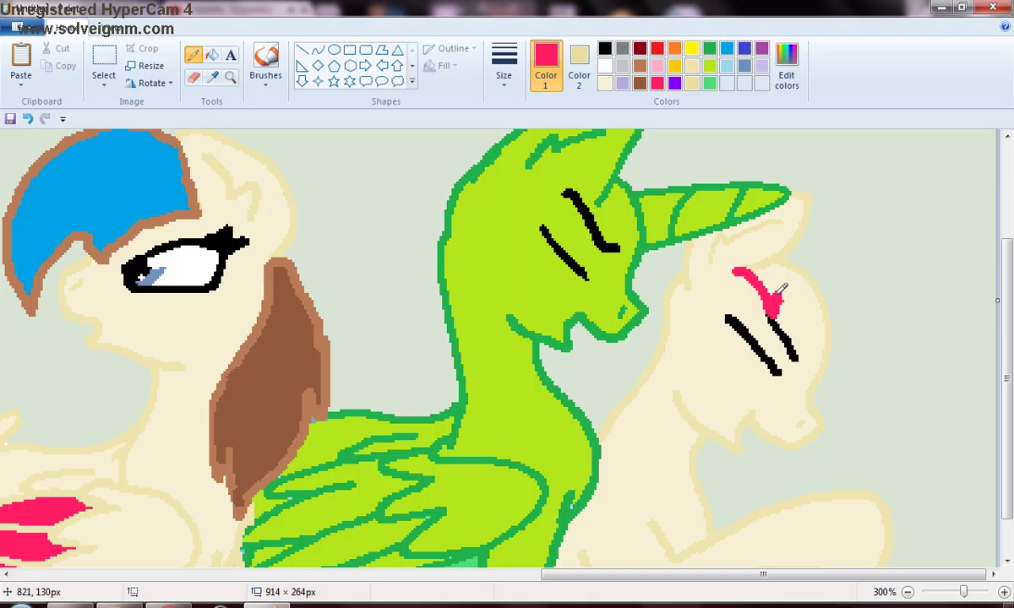
{"action": "mouse_move", "coordinate": [734, 270]}
{"action": "left_mouse_down"}
{"action": "mouse_move", "coordinate": [816, 338]}
{"action": "mouse_move", "coordinate": [836, 381]}
{"action": "mouse_move", "coordinate": [906, 287]}
{"action": "mouse_move", "coordinate": [887, 253]}
{"action": "mouse_move", "coordinate": [811, 245]}
{"action": "mouse_move", "coordinate": [734, 269]}
{"action": "left_mouse_up"}
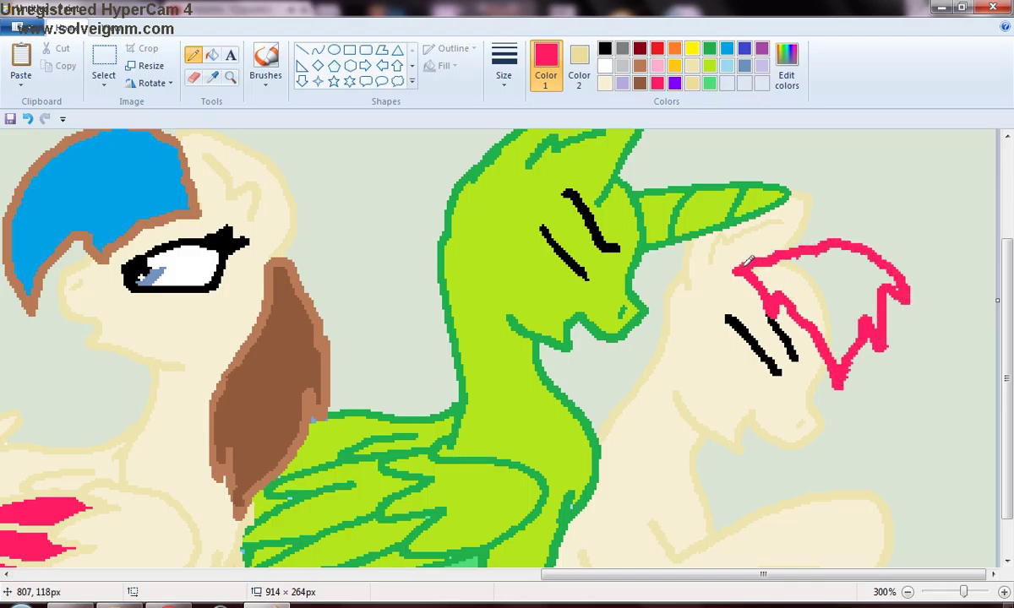
- Fill the hot pink fringe outline with red and touch up the remaining gaps with the red Pencil
{"action": "left_click", "coordinate": [657, 48]}
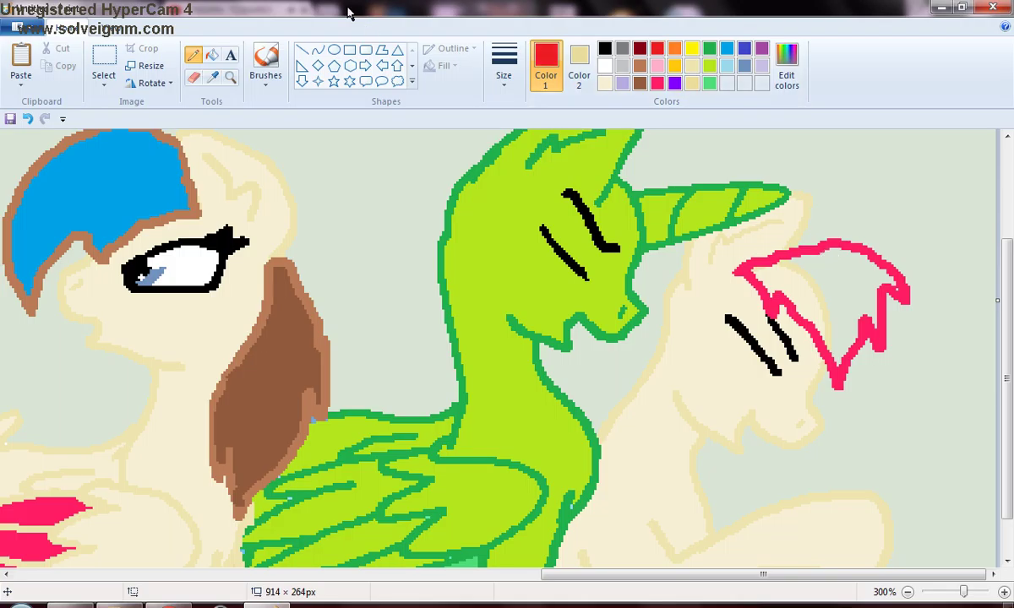
{"action": "left_click", "coordinate": [211, 55]}
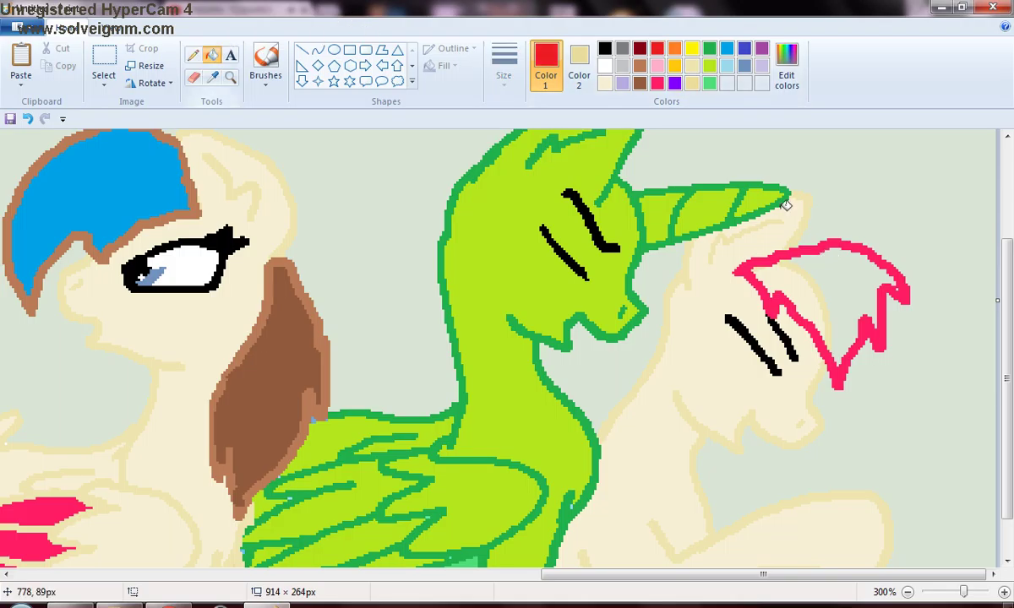
{"action": "left_click", "coordinate": [819, 283]}
{"action": "left_click", "coordinate": [843, 283]}
{"action": "left_click", "coordinate": [799, 300]}
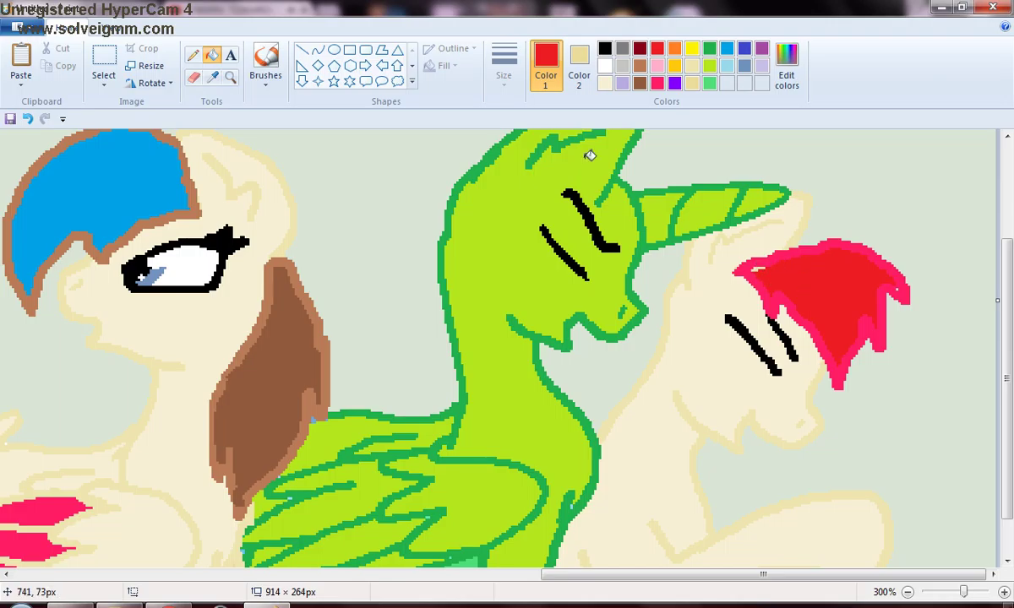
{"action": "left_click", "coordinate": [196, 55]}
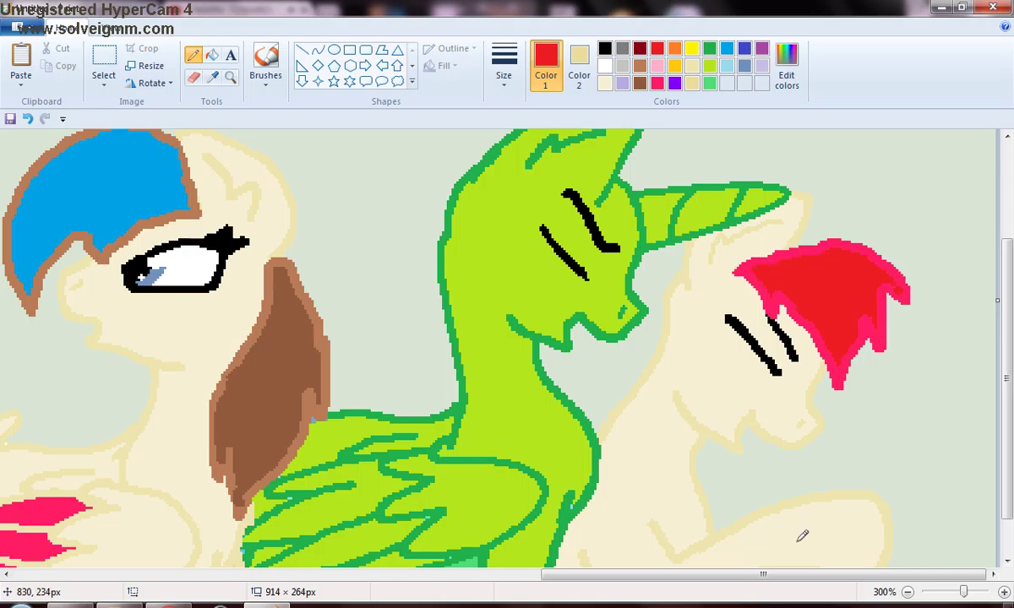
- Draw a jagged mane outline in black along the neck of the red-fringed cream pony
{"action": "left_click_drag", "start_coordinate": [1008, 397], "coordinate": [1010, 423]}
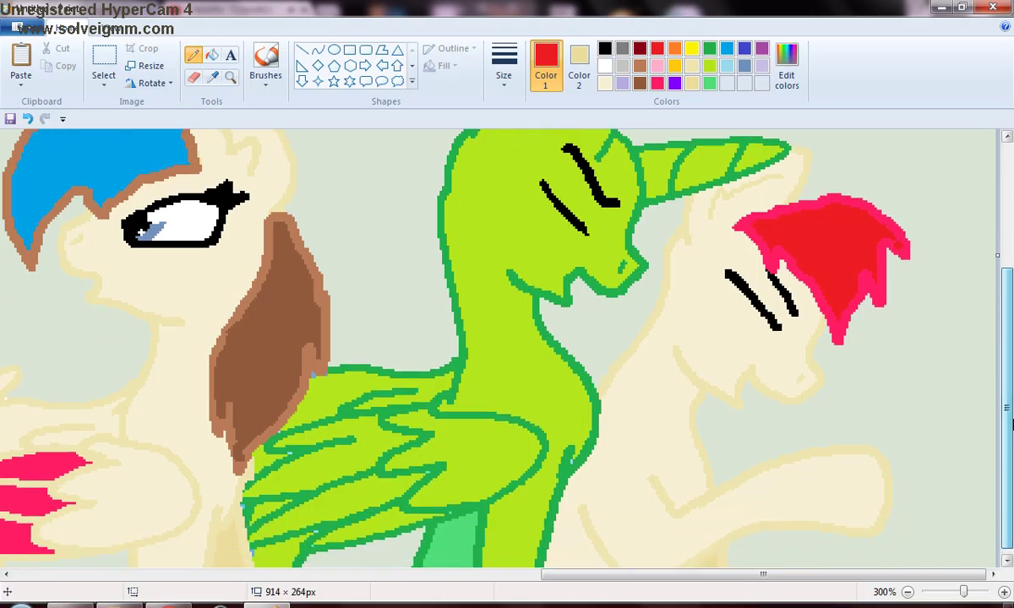
{"action": "left_click", "coordinate": [604, 50]}
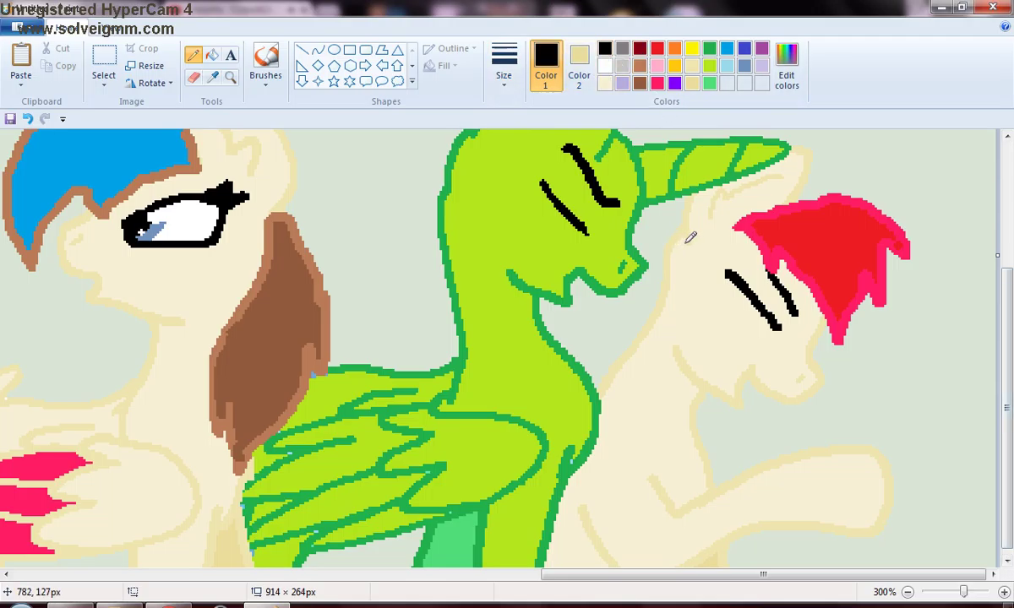
{"action": "mouse_move", "coordinate": [678, 233]}
{"action": "left_mouse_down"}
{"action": "mouse_move", "coordinate": [637, 326]}
{"action": "mouse_move", "coordinate": [608, 344]}
{"action": "mouse_move", "coordinate": [638, 341]}
{"action": "mouse_move", "coordinate": [619, 396]}
{"action": "mouse_move", "coordinate": [628, 423]}
{"action": "mouse_move", "coordinate": [659, 373]}
{"action": "mouse_move", "coordinate": [667, 405]}
{"action": "mouse_move", "coordinate": [706, 304]}
{"action": "mouse_move", "coordinate": [713, 319]}
{"action": "mouse_move", "coordinate": [698, 231]}
{"action": "left_mouse_up"}
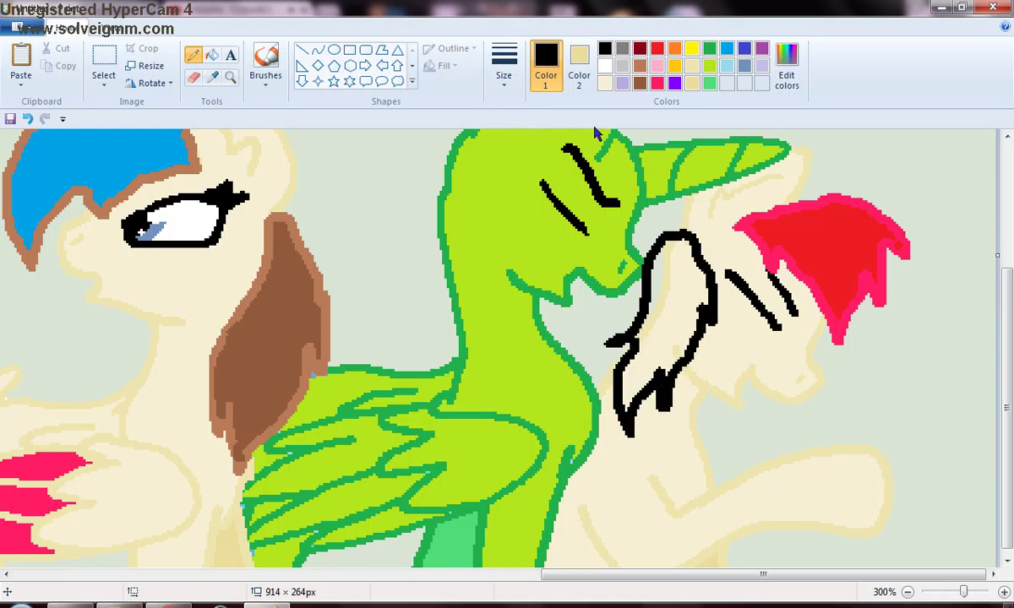
- Fill the red-fringed pony's mane with black and cover the leftover specks with the black Pencil
{"action": "left_click", "coordinate": [212, 56]}
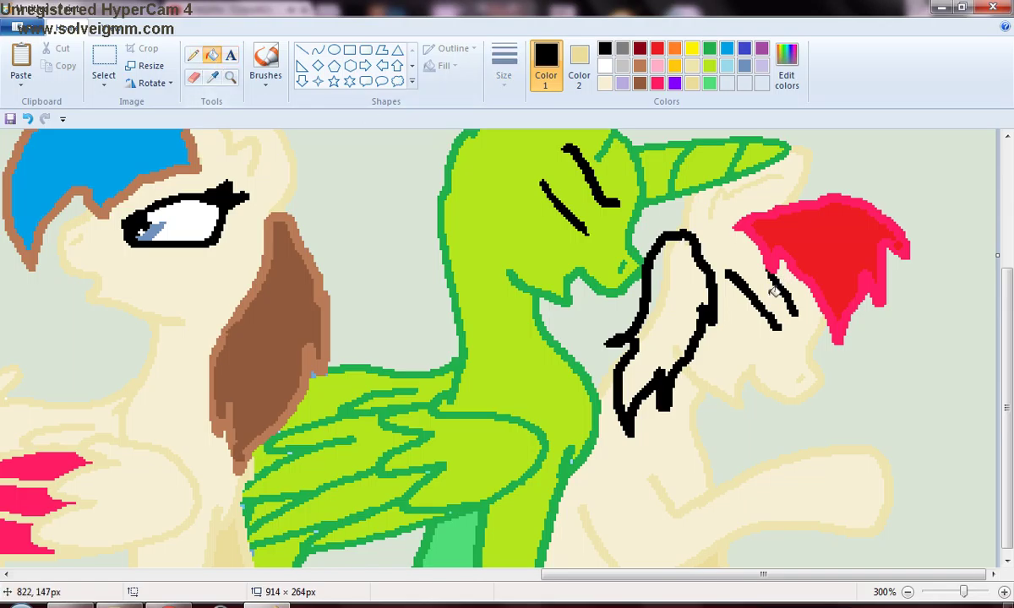
{"action": "left_click", "coordinate": [657, 285]}
{"action": "left_click", "coordinate": [676, 296]}
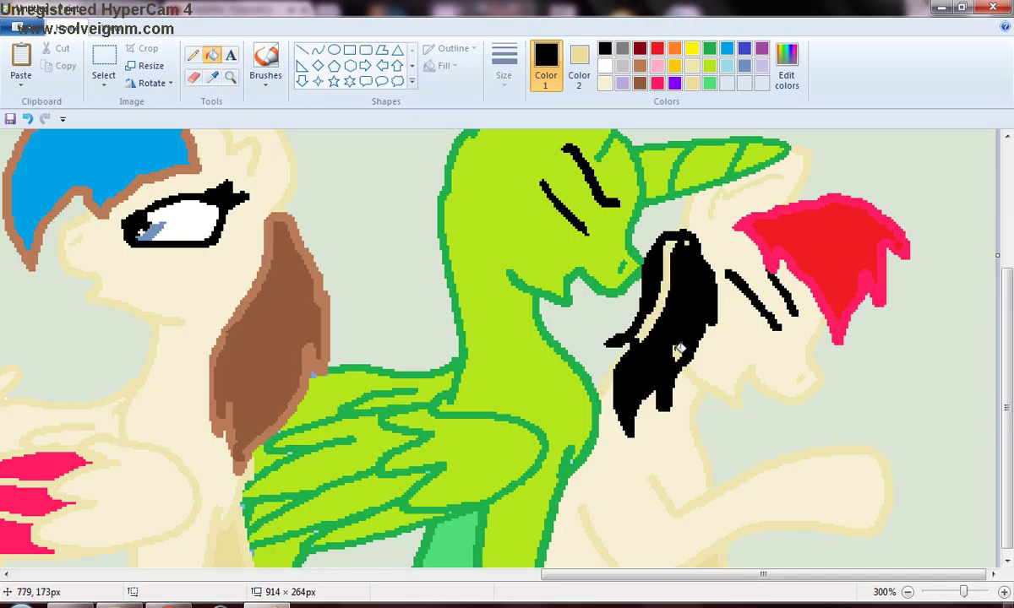
{"action": "left_click", "coordinate": [673, 249]}
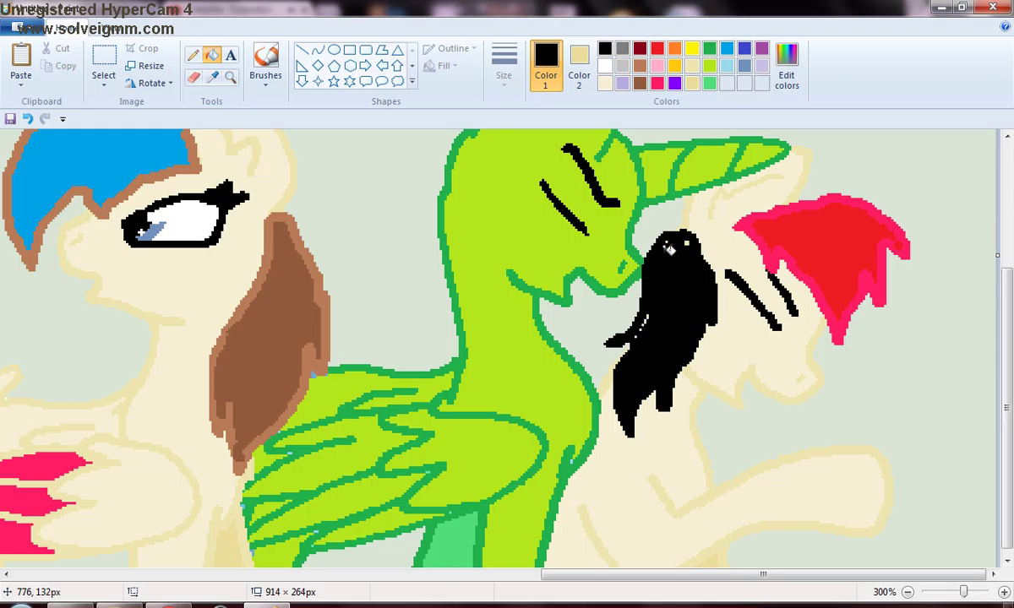
{"action": "left_click", "coordinate": [193, 56]}
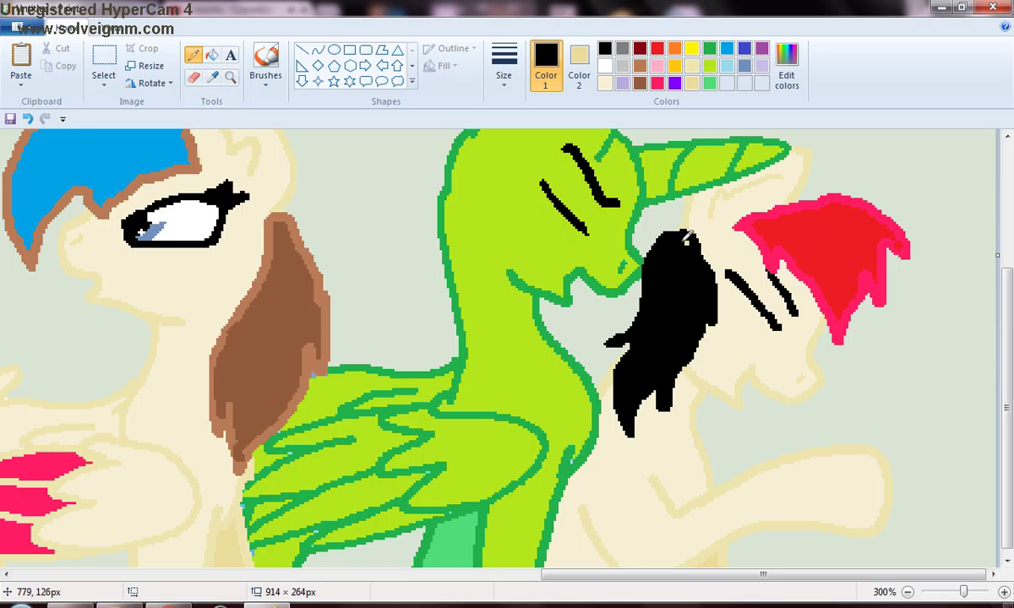
{"action": "scroll", "coordinate": [949, 342], "scroll_direction": "down", "scroll_amount": 1}
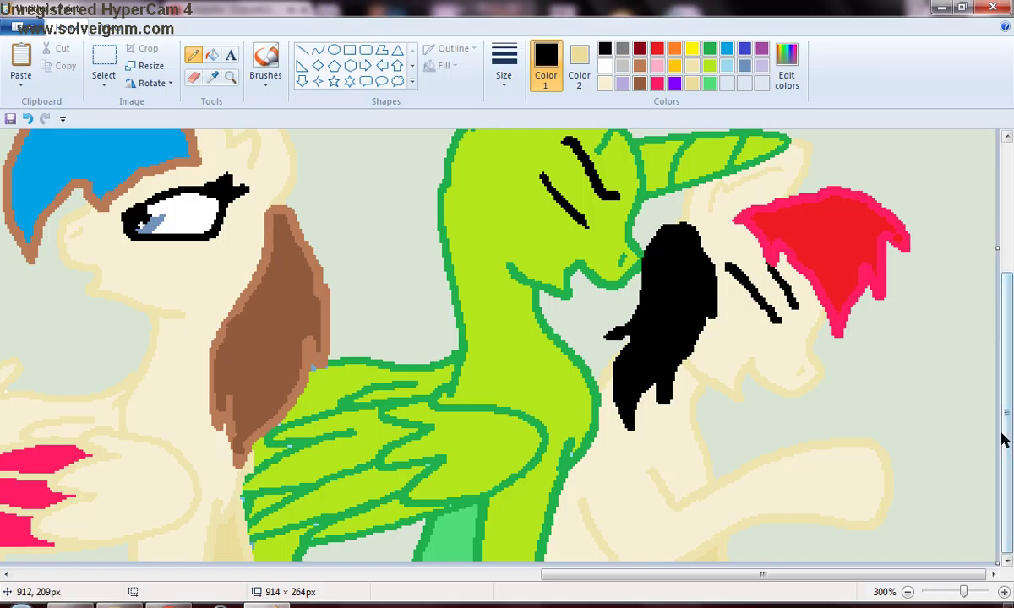
{"action": "scroll", "coordinate": [932, 423], "scroll_direction": "up", "scroll_amount": 2}
{"action": "left_click", "coordinate": [678, 565]}
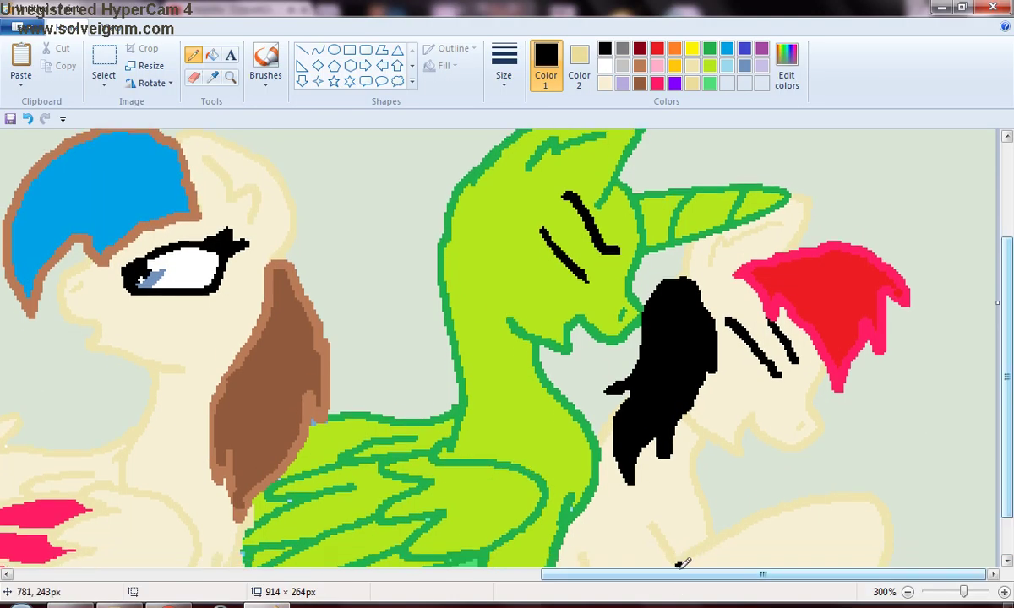
{"action": "left_click", "coordinate": [27, 119]}
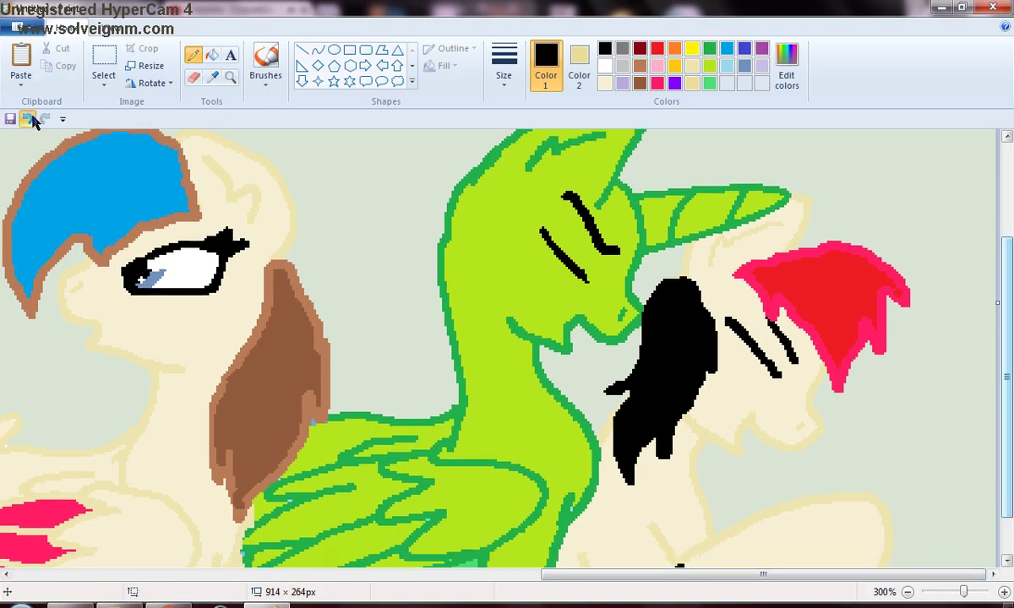
- Draw a jagged fringe outline over the green pony's forehead and around the base of its horn with the light green Pencil
{"action": "left_click", "coordinate": [710, 82]}
{"action": "mouse_move", "coordinate": [598, 199]}
{"action": "left_mouse_down"}
{"action": "mouse_move", "coordinate": [635, 252]}
{"action": "mouse_move", "coordinate": [638, 297]}
{"action": "mouse_move", "coordinate": [685, 243]}
{"action": "left_mouse_up"}
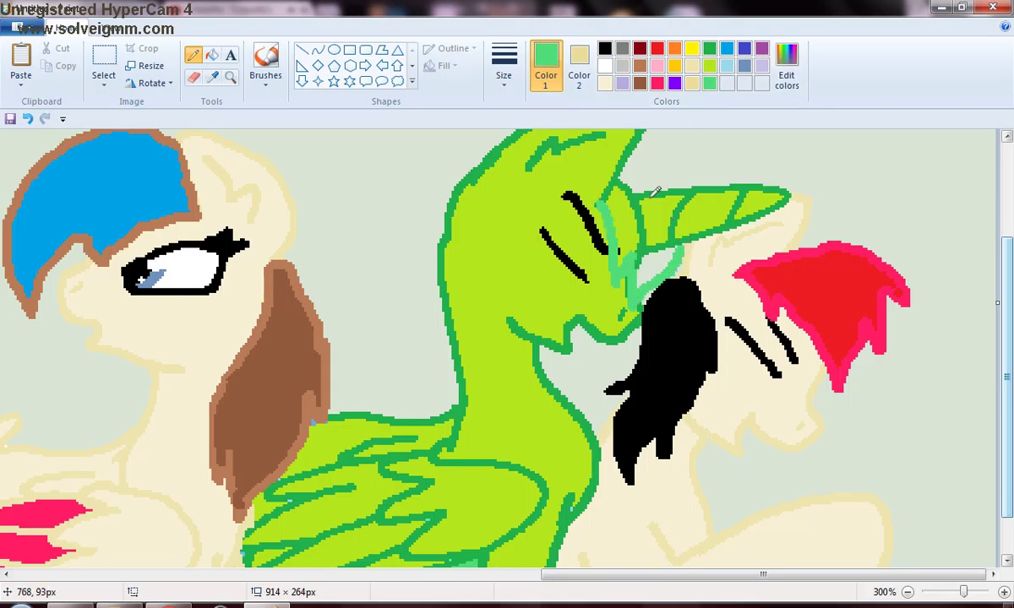
{"action": "mouse_move", "coordinate": [649, 181]}
{"action": "left_mouse_down"}
{"action": "mouse_move", "coordinate": [652, 218]}
{"action": "mouse_move", "coordinate": [676, 243]}
{"action": "left_mouse_up"}
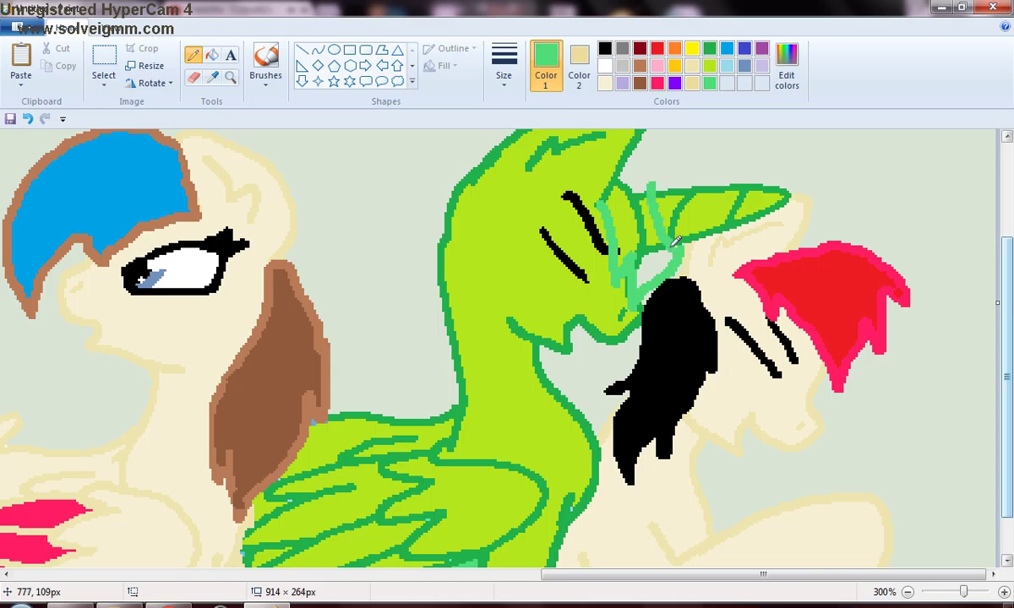
{"action": "mouse_move", "coordinate": [624, 163]}
{"action": "left_mouse_down"}
{"action": "mouse_move", "coordinate": [681, 159]}
{"action": "mouse_move", "coordinate": [664, 163]}
{"action": "mouse_move", "coordinate": [686, 182]}
{"action": "left_mouse_up"}
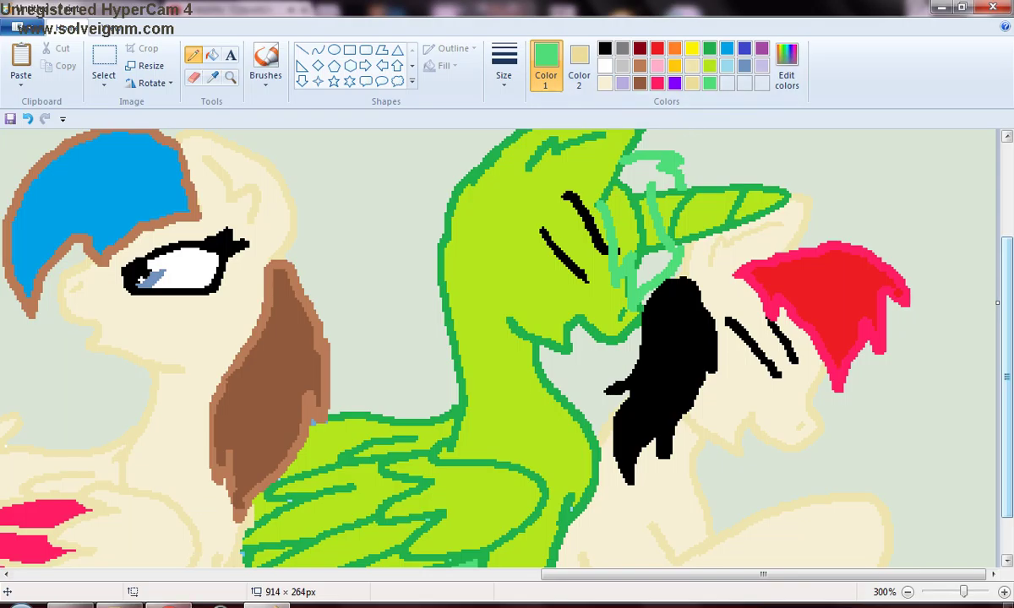
{"action": "left_click", "coordinate": [169, 605]}
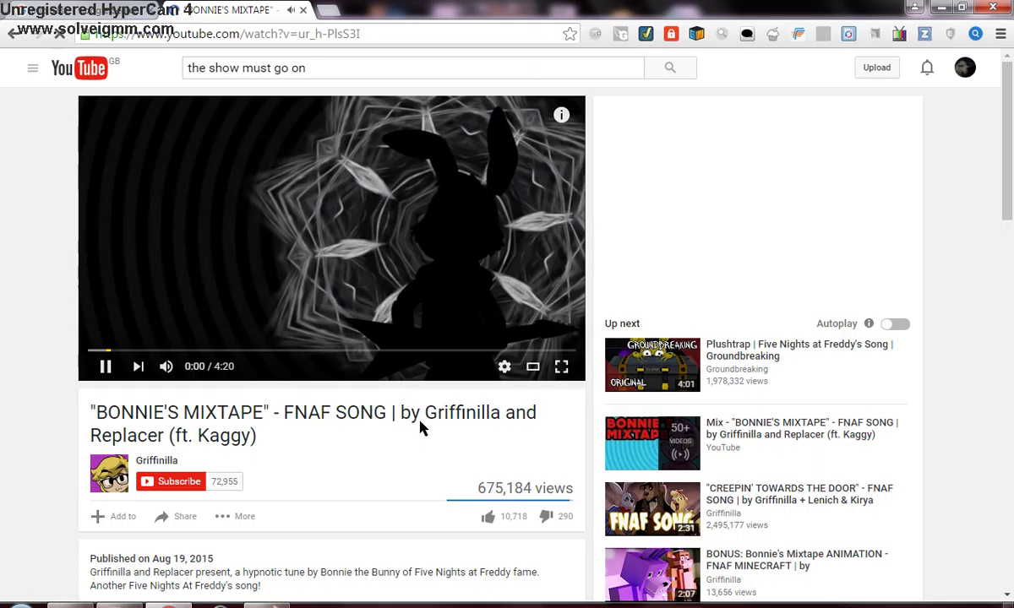
{"action": "mouse_move", "coordinate": [266, 605]}
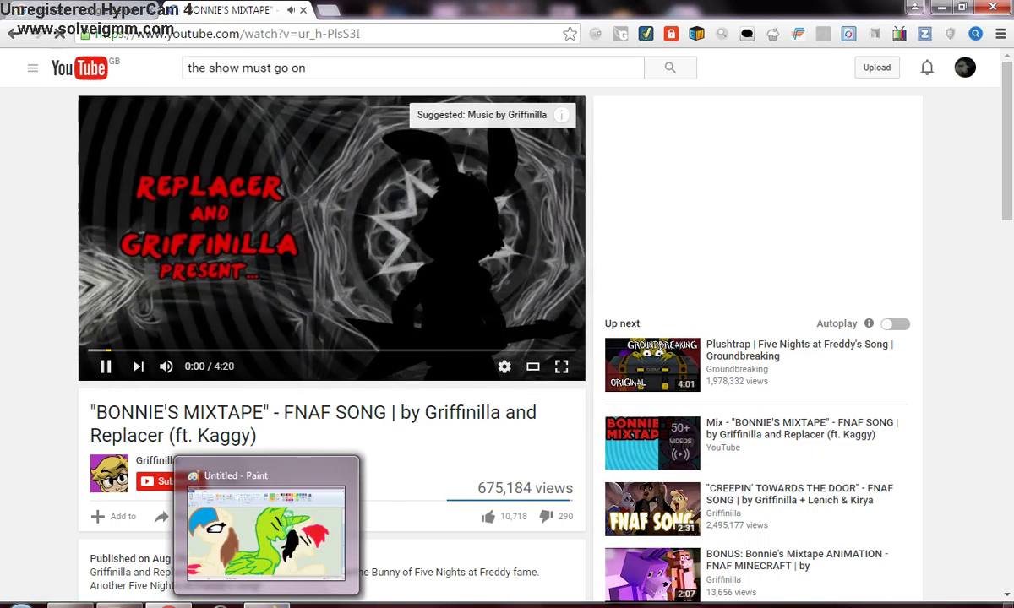
{"action": "left_click", "coordinate": [266, 605]}
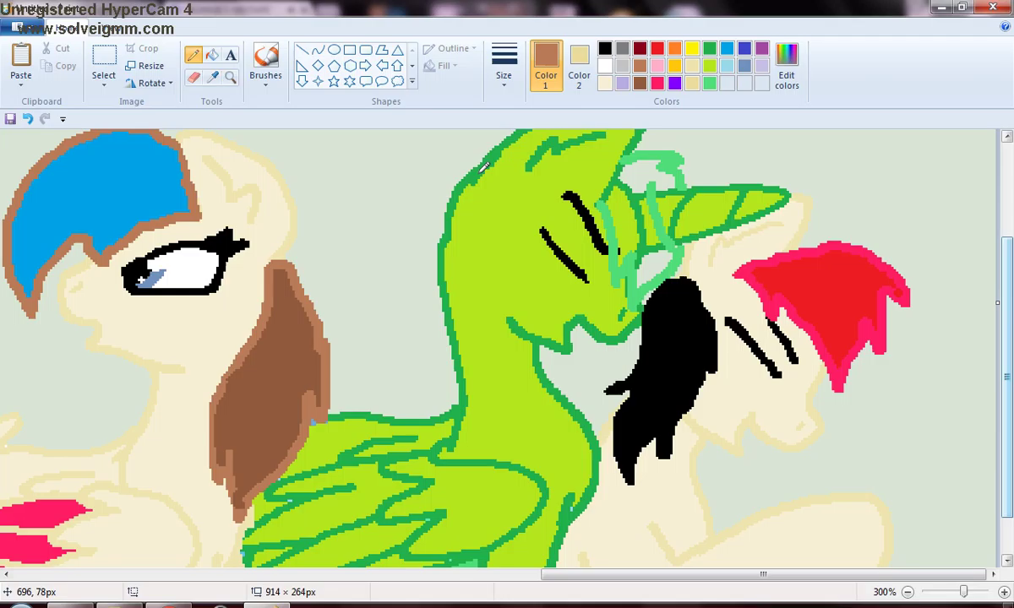
- Draw a jagged light brown mane outline along the back of the green pony's neck and fill it with darker brown
{"action": "mouse_move", "coordinate": [479, 172]}
{"action": "left_mouse_down"}
{"action": "mouse_move", "coordinate": [502, 300]}
{"action": "mouse_move", "coordinate": [486, 285]}
{"action": "mouse_move", "coordinate": [387, 278]}
{"action": "mouse_move", "coordinate": [481, 169]}
{"action": "left_mouse_up"}
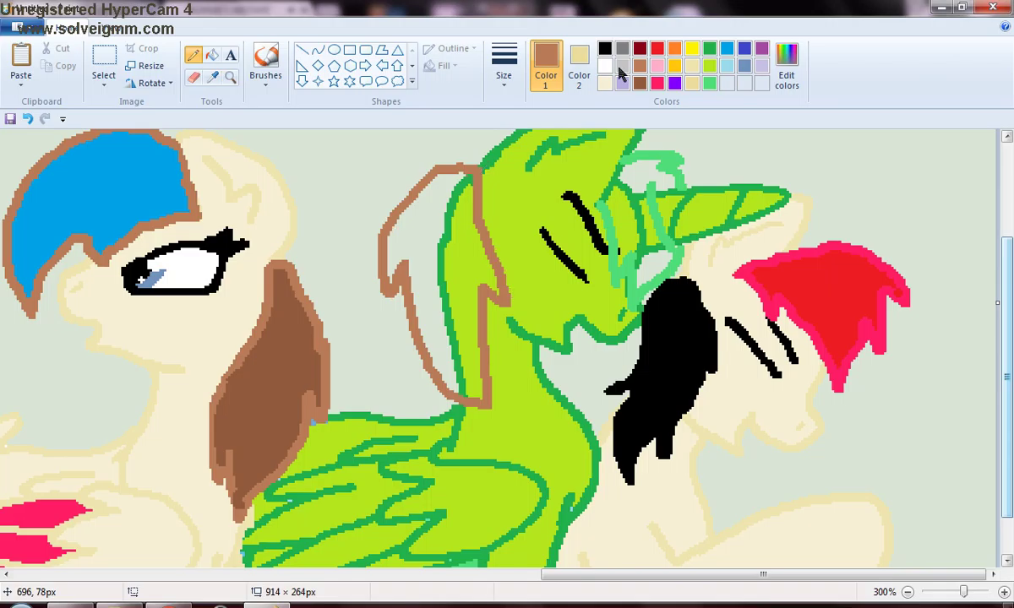
{"action": "left_click", "coordinate": [639, 84]}
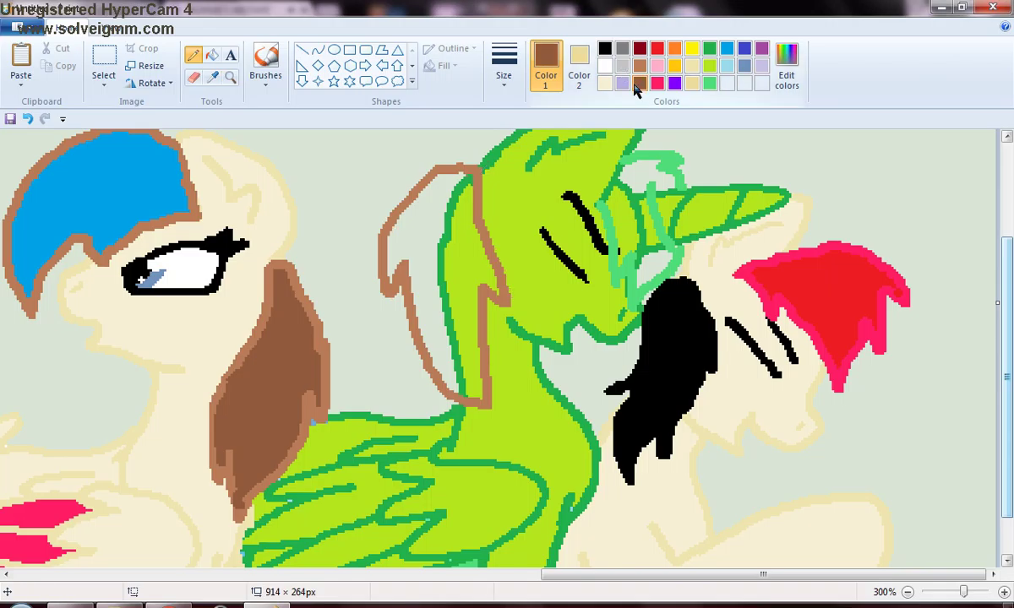
{"action": "left_click", "coordinate": [211, 55]}
{"action": "left_click", "coordinate": [435, 242]}
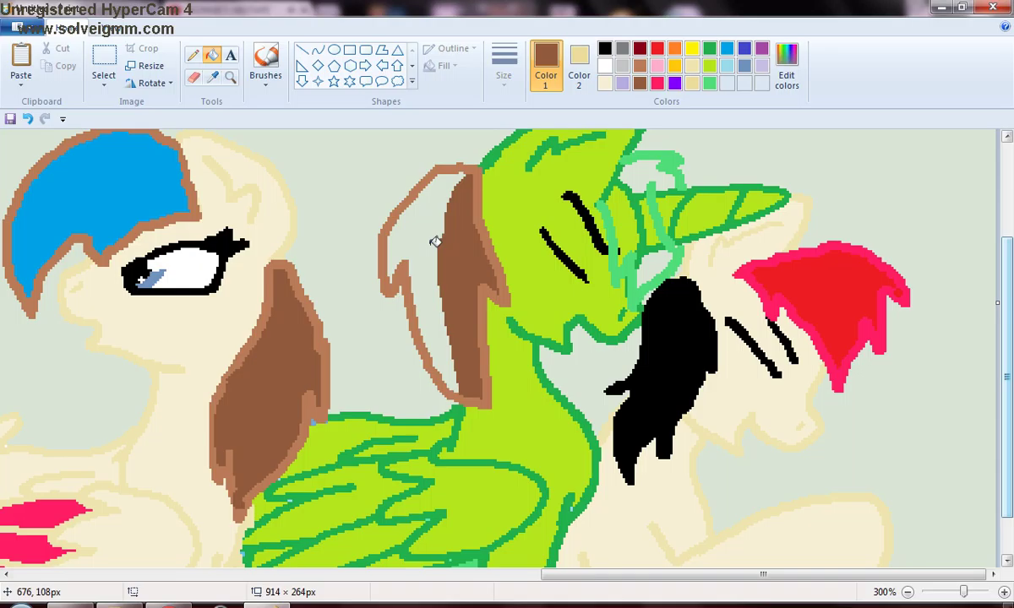
{"action": "left_click", "coordinate": [406, 226]}
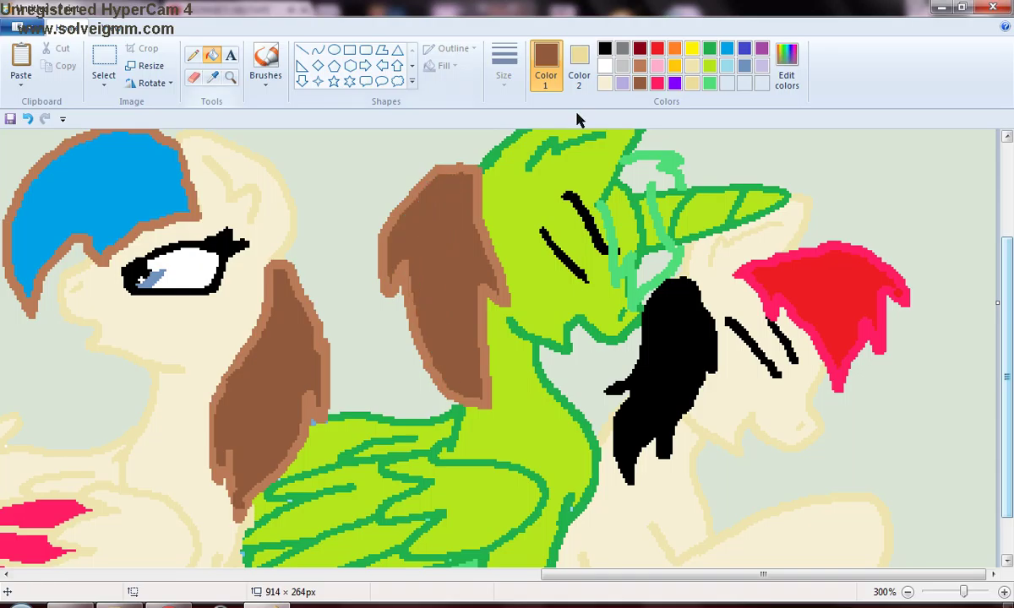
{"action": "left_click", "coordinate": [711, 84]}
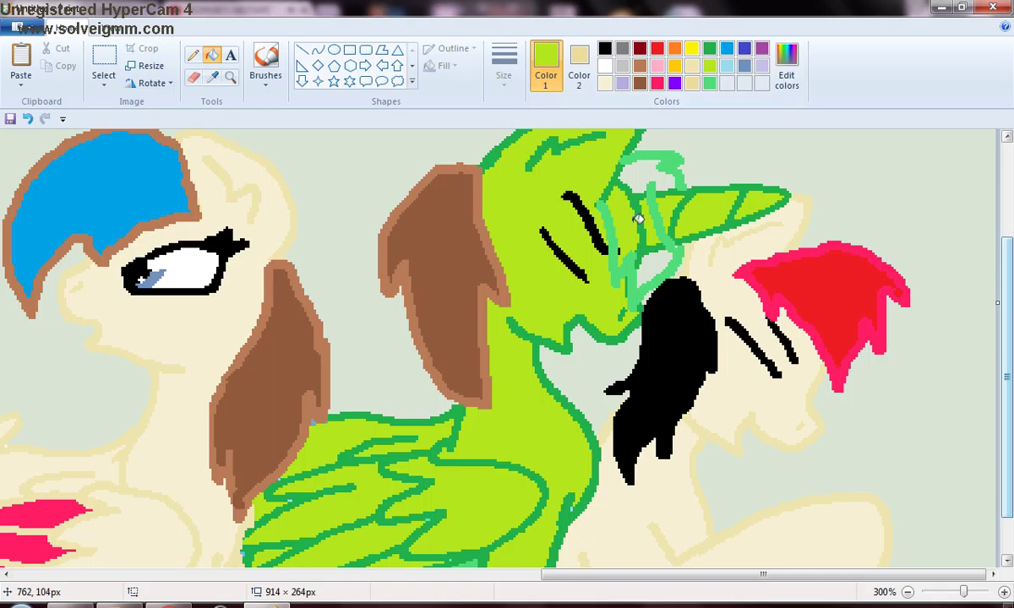
{"action": "left_click", "coordinate": [633, 165]}
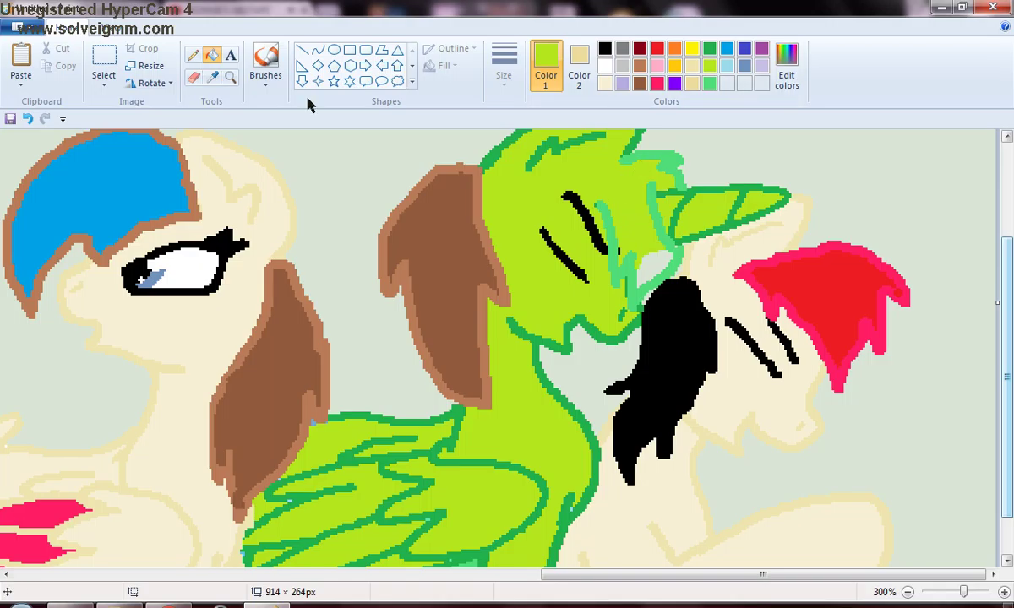
{"action": "left_click", "coordinate": [28, 118]}
{"action": "left_click", "coordinate": [28, 119]}
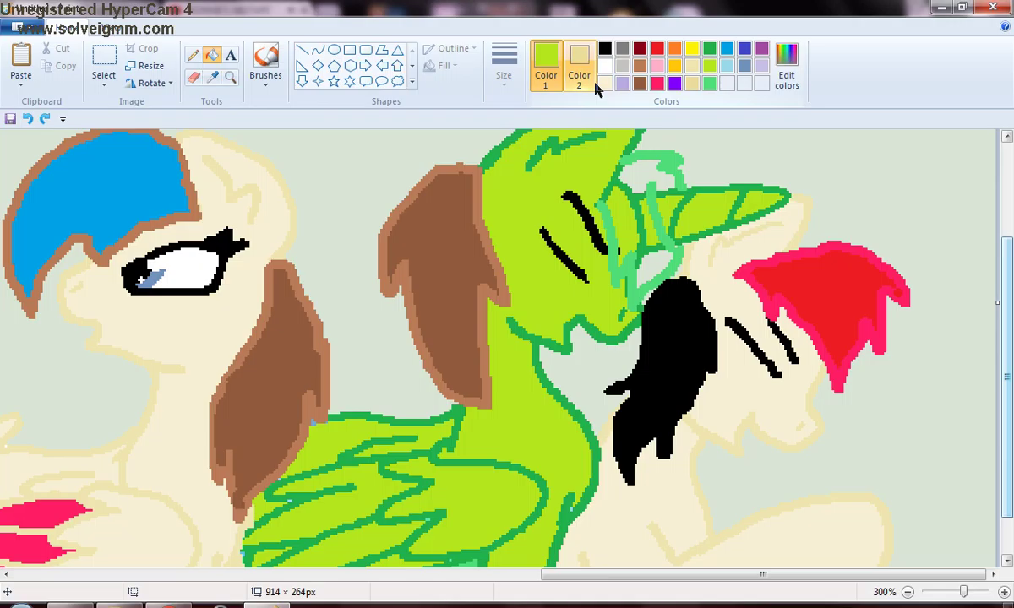
- Close the open side of the green pony's fringe outline with the light green Pencil, undoing the stray strokes above it
{"action": "left_click", "coordinate": [711, 83]}
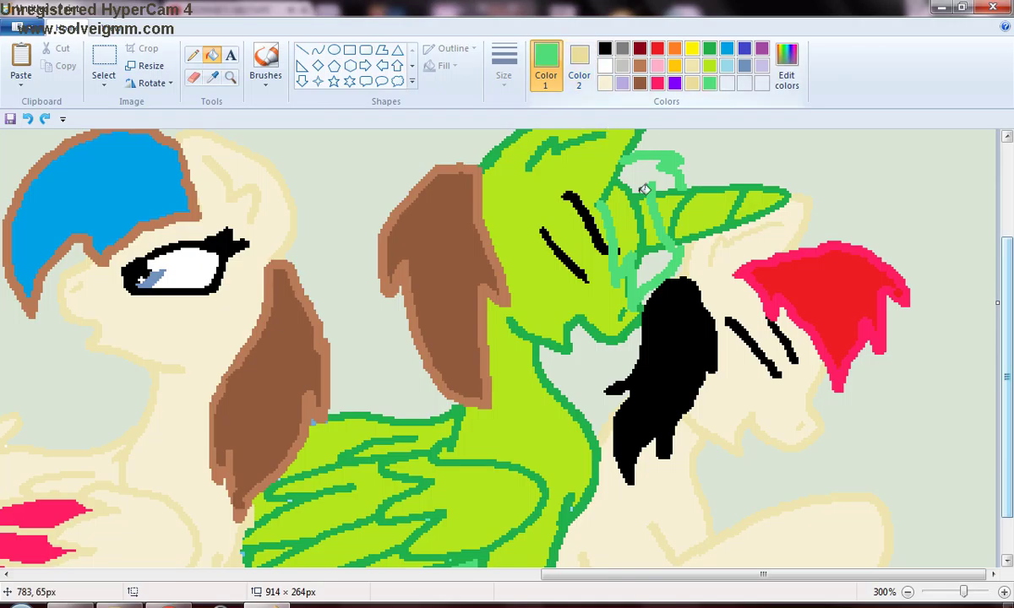
{"action": "left_click", "coordinate": [192, 55]}
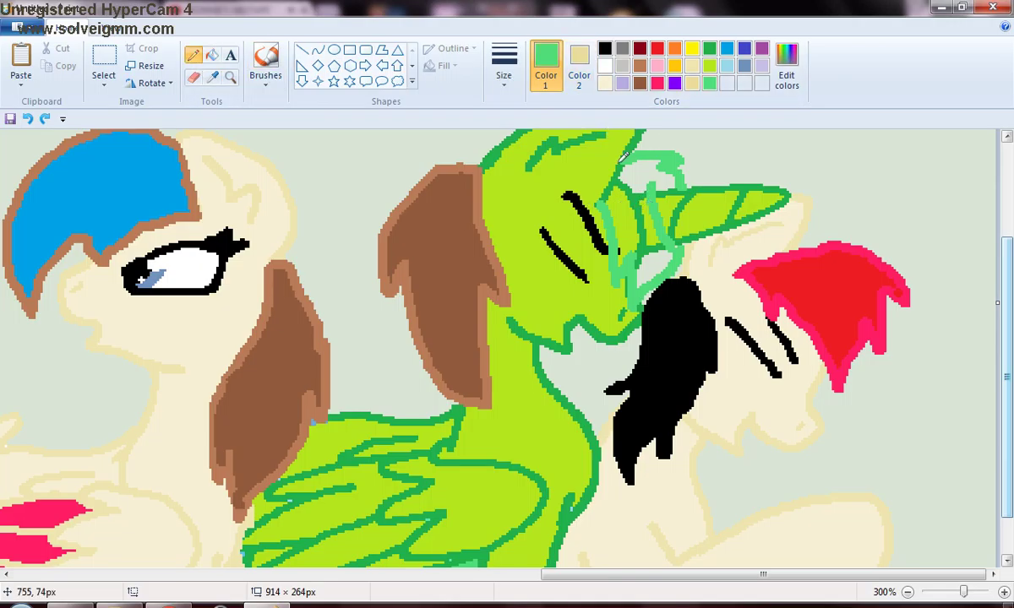
{"action": "left_click_drag", "start_coordinate": [622, 156], "coordinate": [607, 192]}
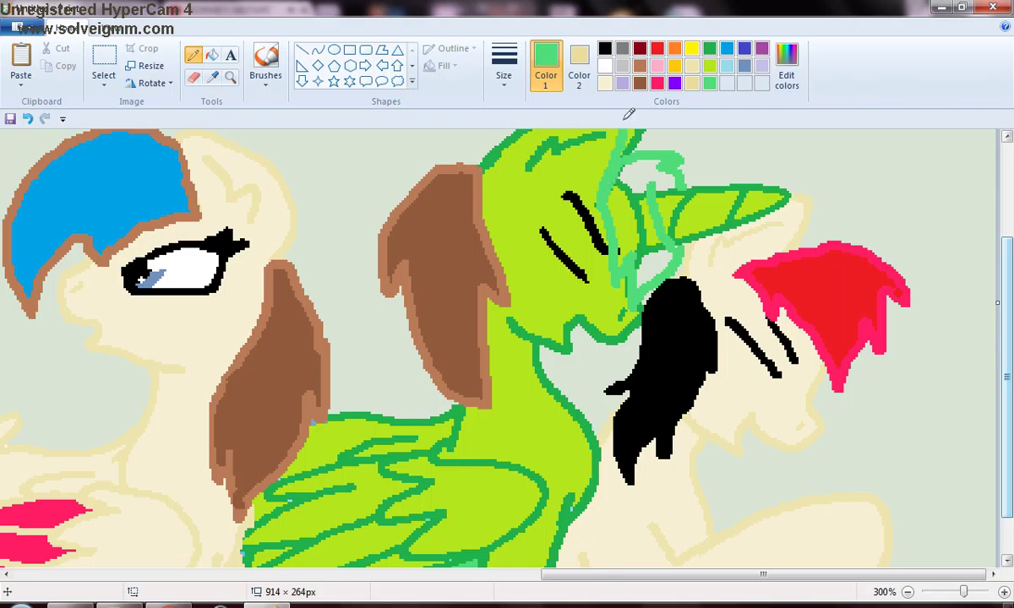
{"action": "left_click_drag", "start_coordinate": [602, 128], "coordinate": [600, 156]}
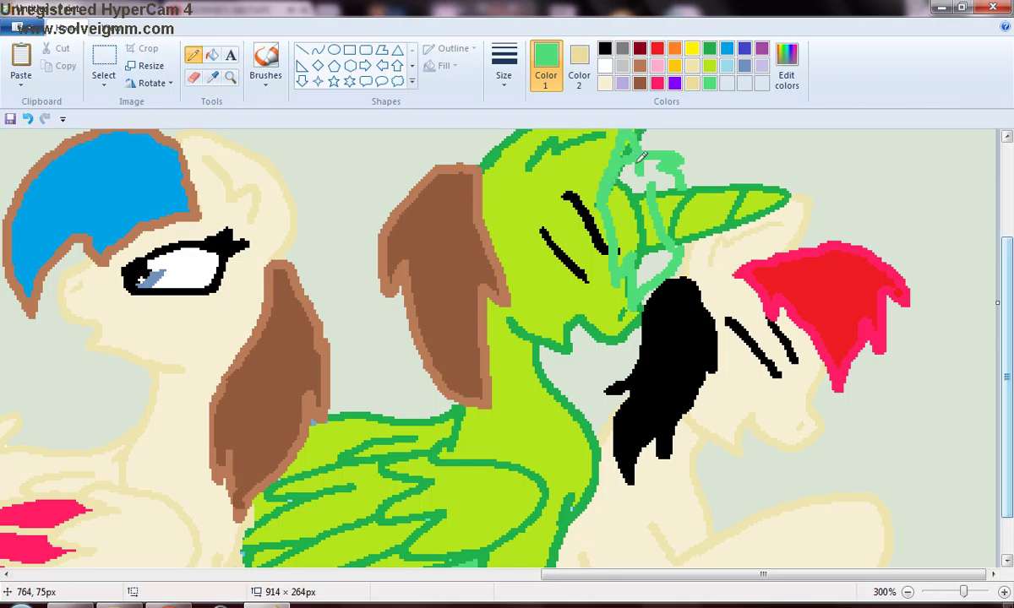
{"action": "left_click", "coordinate": [26, 118]}
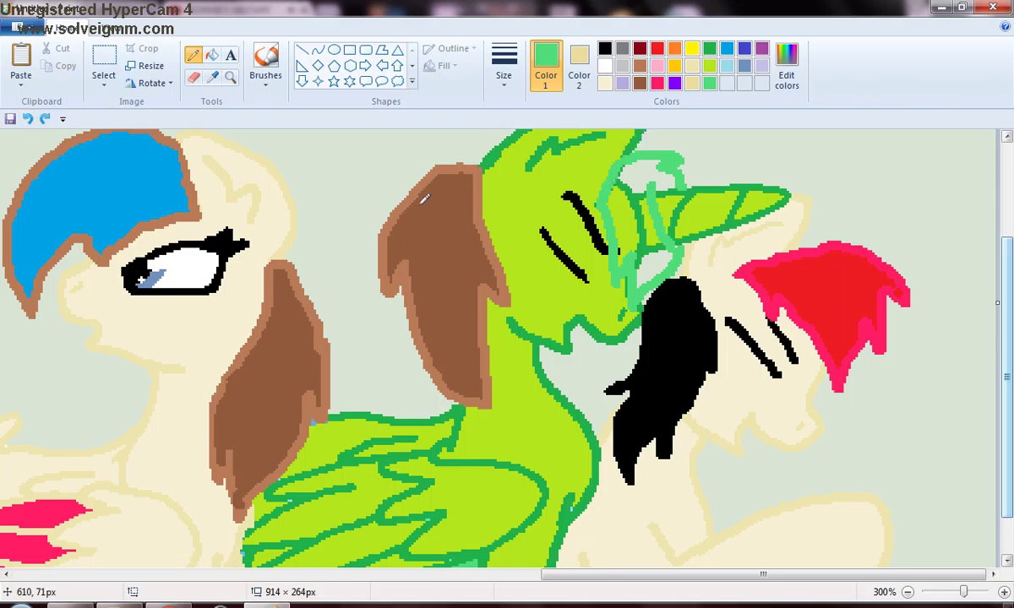
- Fill both parts of the green pony's fringe with lime
{"action": "left_click", "coordinate": [712, 67]}
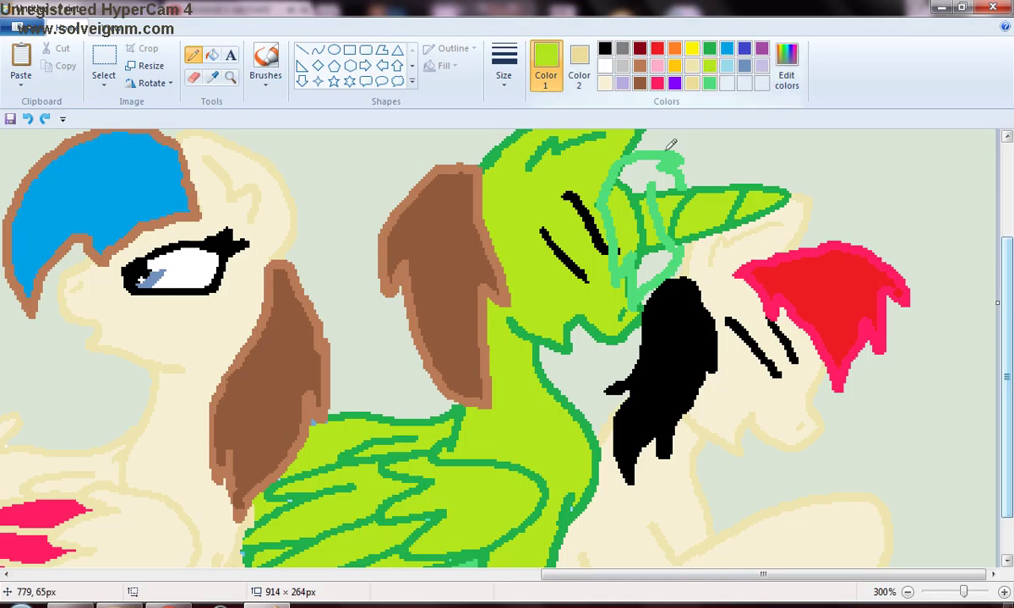
{"action": "left_click", "coordinate": [213, 55]}
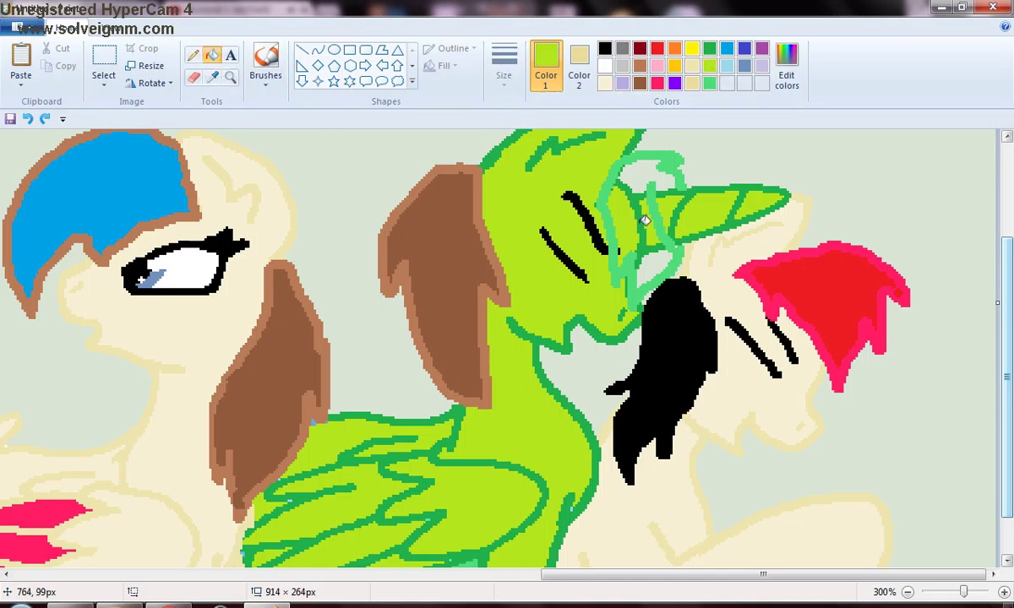
{"action": "left_click", "coordinate": [631, 169]}
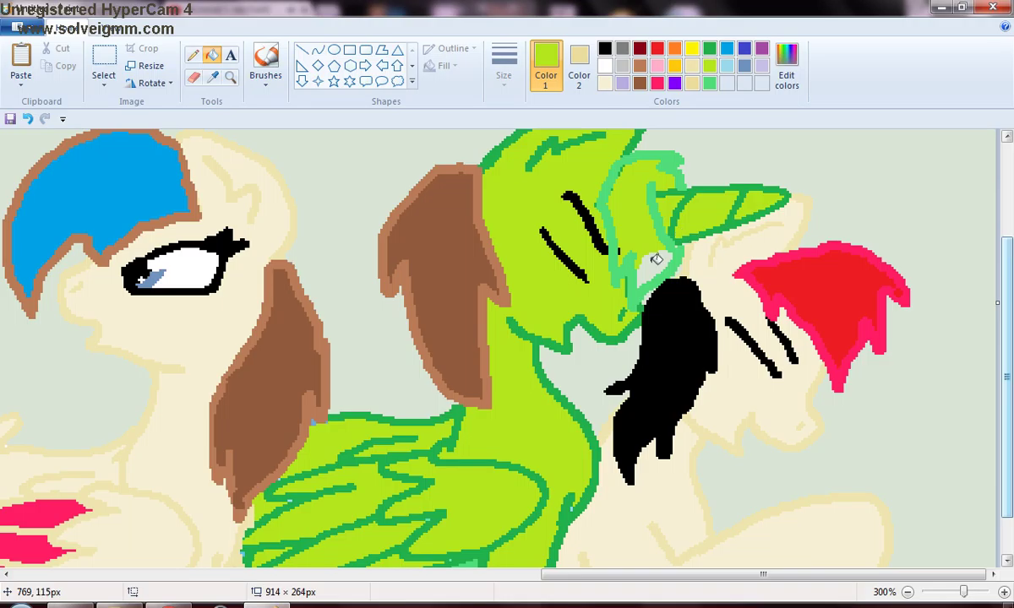
{"action": "left_click", "coordinate": [653, 260]}
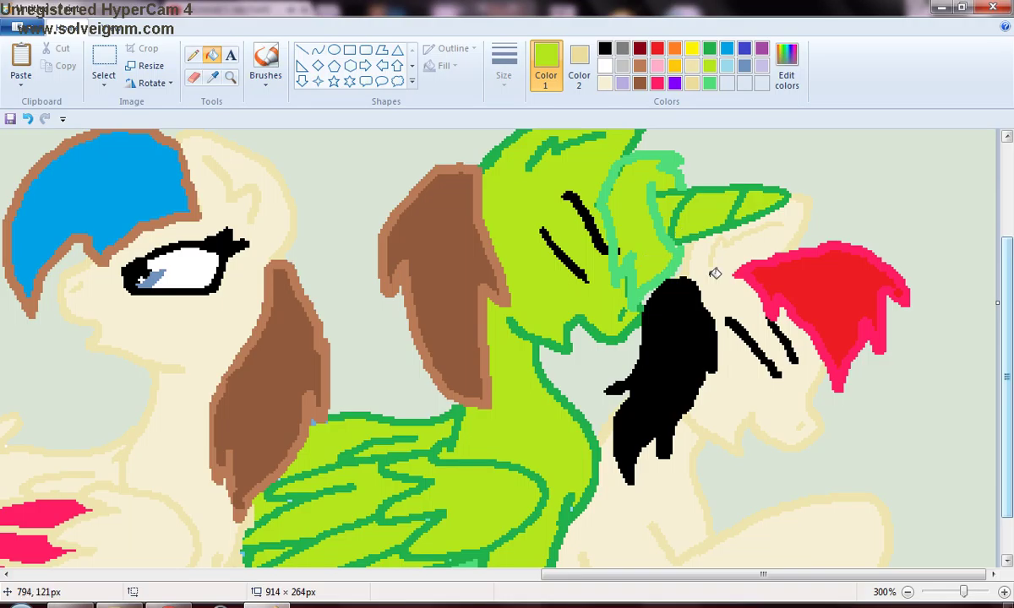
- Try filling the background of the whole drawing and the enclosed gaps around the ponies with black
{"action": "scroll", "coordinate": [1003, 469], "scroll_direction": "down", "scroll_amount": 2}
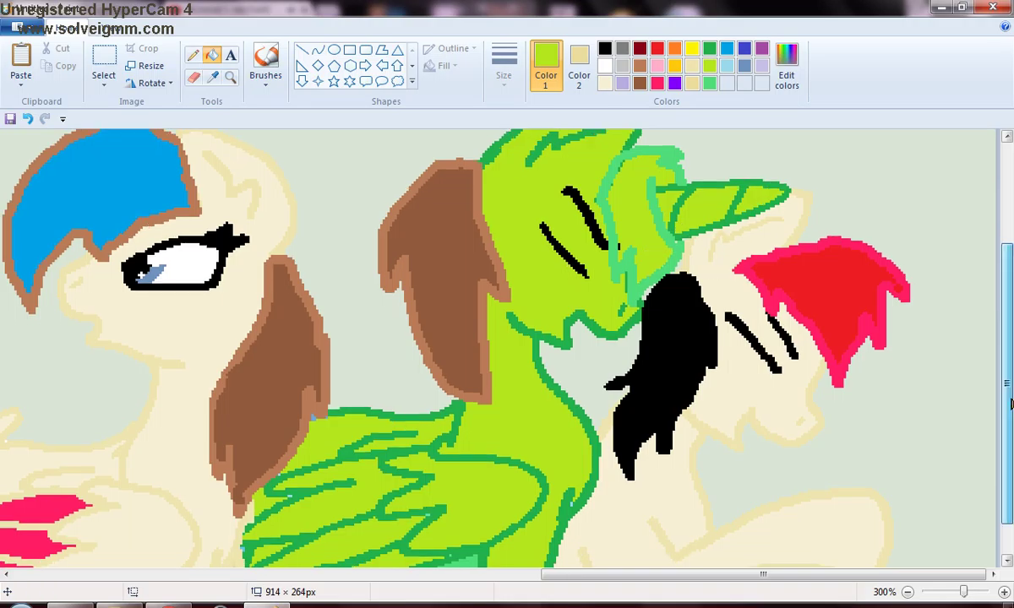
{"action": "left_click_drag", "start_coordinate": [658, 577], "coordinate": [136, 543]}
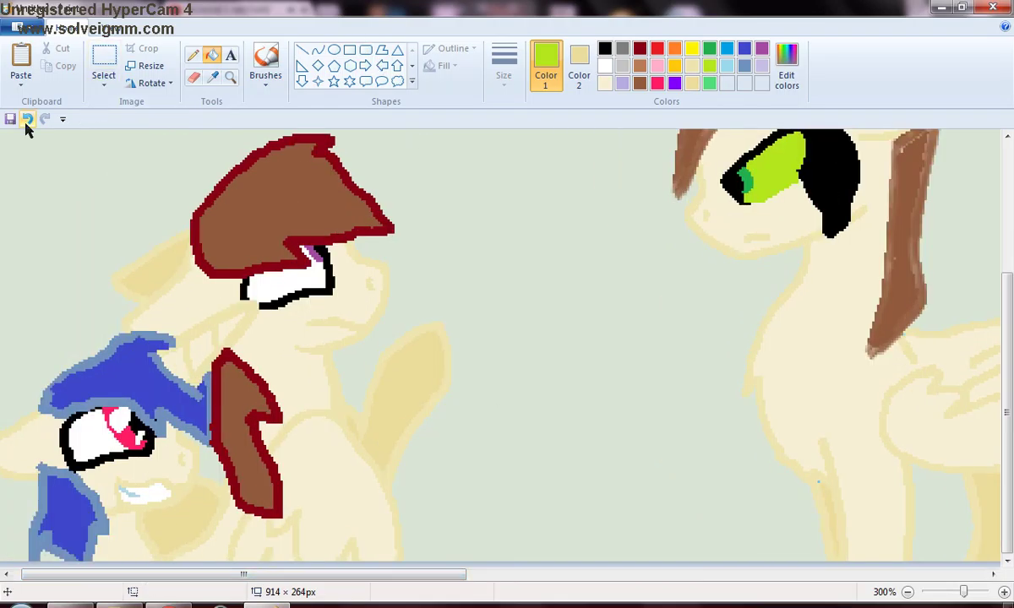
{"action": "left_click", "coordinate": [109, 27]}
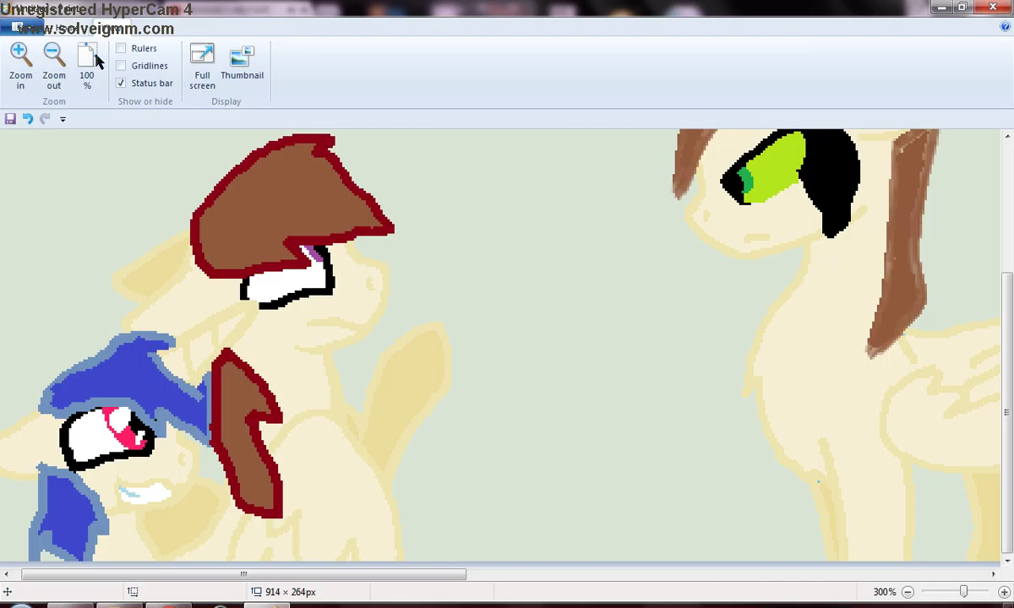
{"action": "left_click", "coordinate": [50, 67]}
{"action": "left_click", "coordinate": [50, 67]}
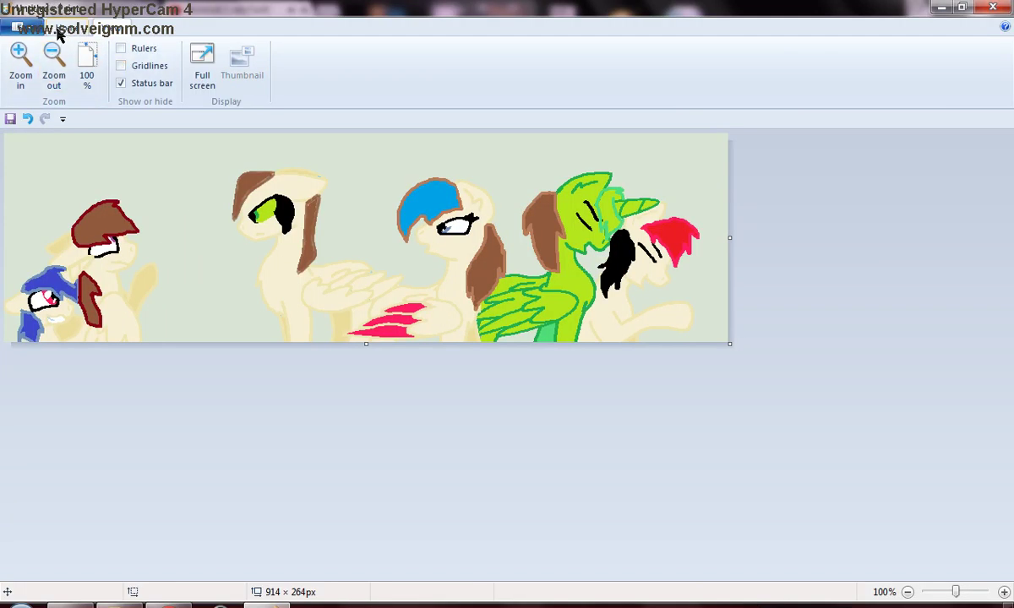
{"action": "left_click", "coordinate": [61, 30]}
{"action": "left_click", "coordinate": [605, 48]}
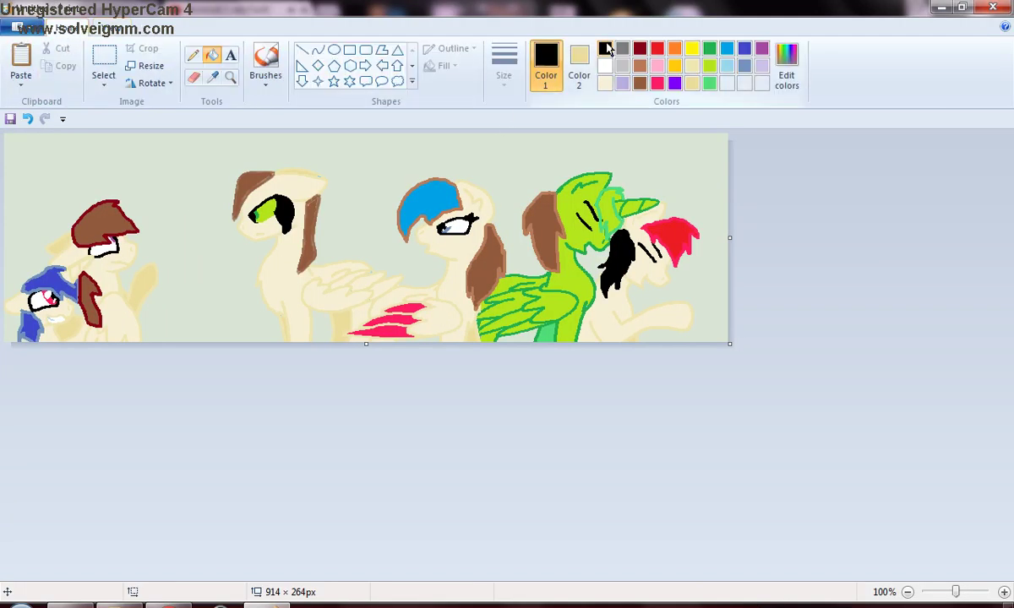
{"action": "left_click", "coordinate": [192, 150]}
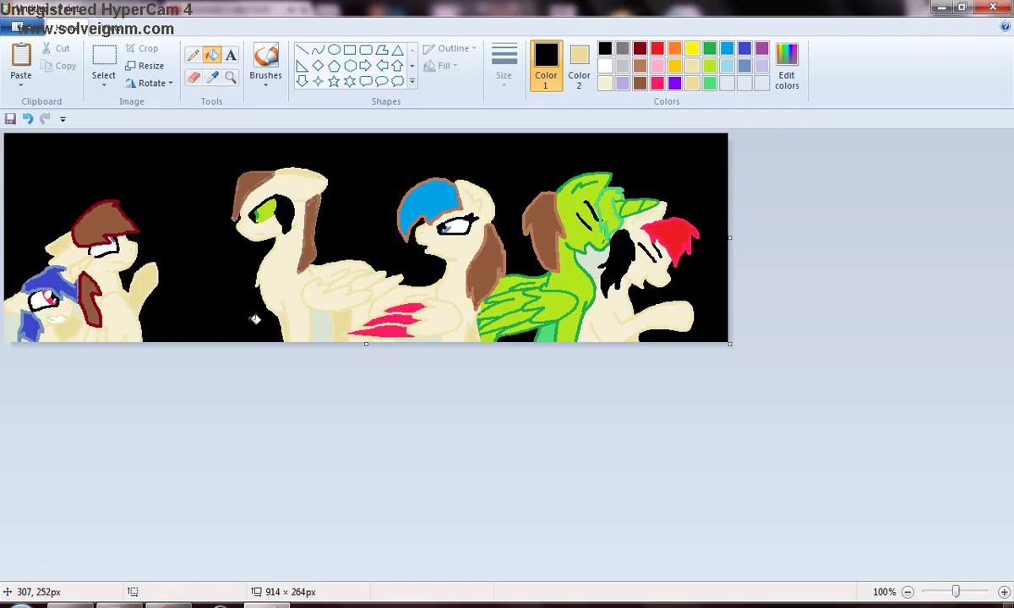
{"action": "right_click", "coordinate": [322, 324]}
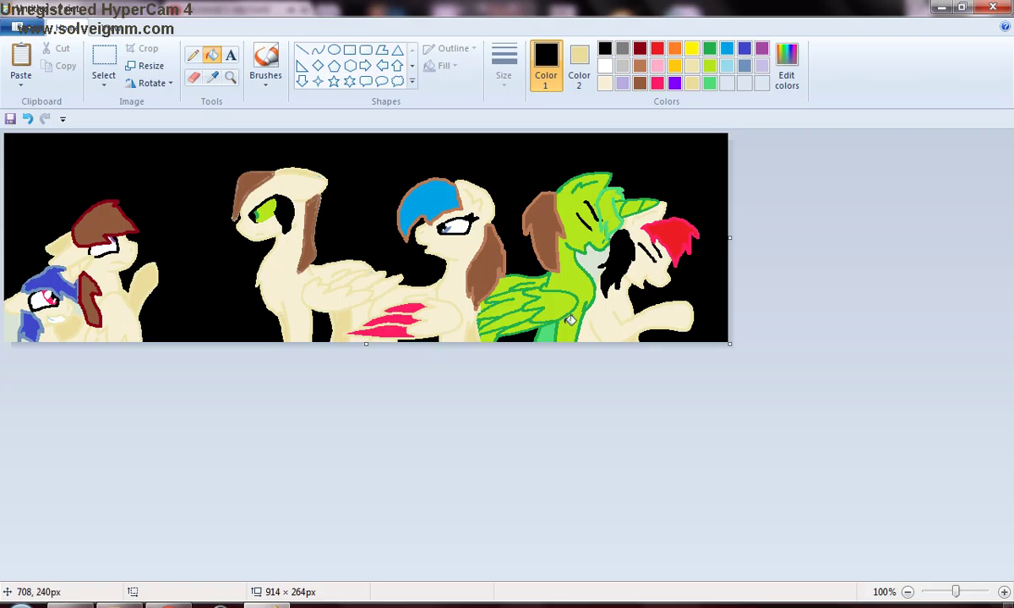
{"action": "left_click", "coordinate": [598, 262]}
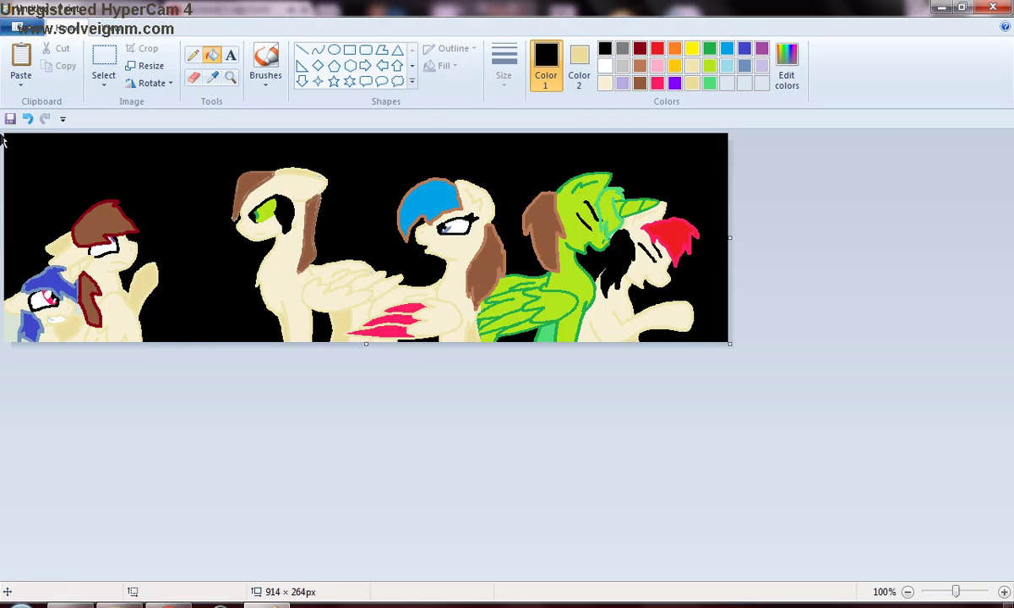
- Undo all the black background fills and redo the lime fringe fill that was undone along with them
{"action": "left_click", "coordinate": [30, 118]}
{"action": "left_click", "coordinate": [30, 118]}
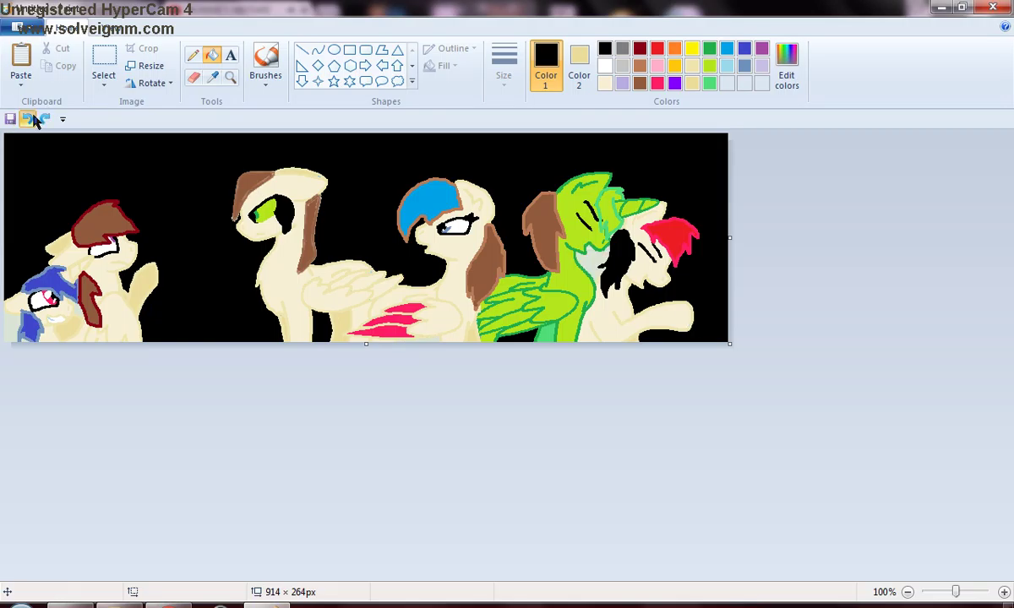
{"action": "left_click", "coordinate": [30, 118]}
{"action": "left_click", "coordinate": [30, 119]}
{"action": "left_click", "coordinate": [30, 119]}
{"action": "left_click", "coordinate": [30, 118]}
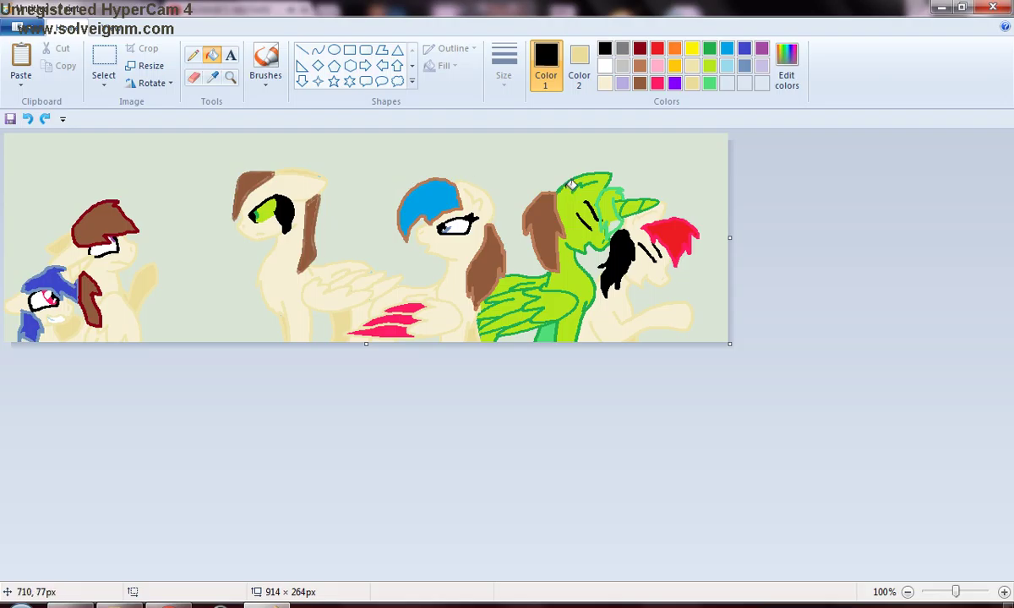
{"action": "left_click", "coordinate": [45, 118]}
- Fill the drawing's background and the enclosed gaps between and beside the ponies with dark grey
{"action": "left_click", "coordinate": [622, 48]}
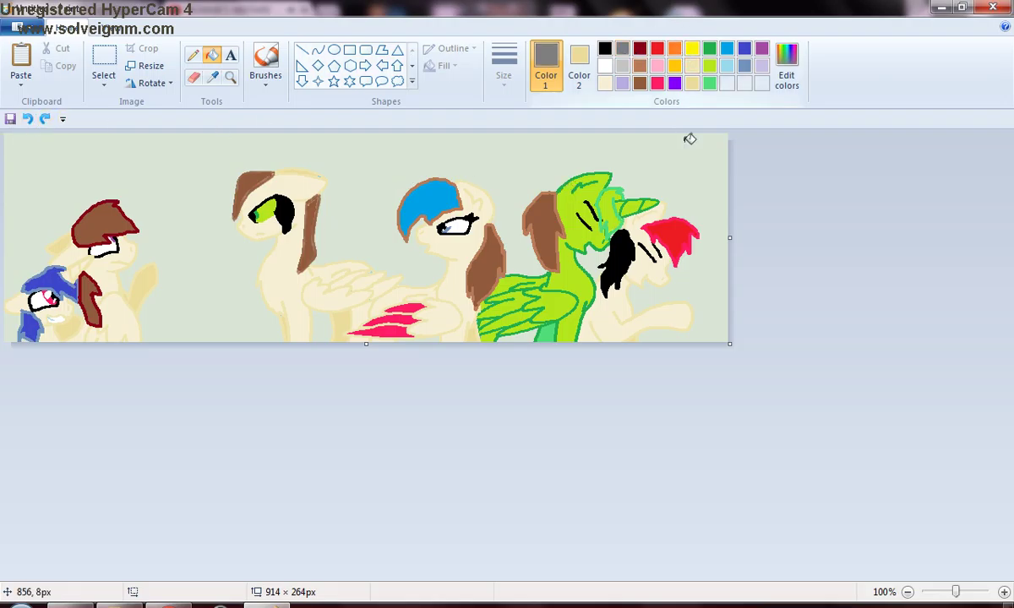
{"action": "left_click", "coordinate": [699, 190]}
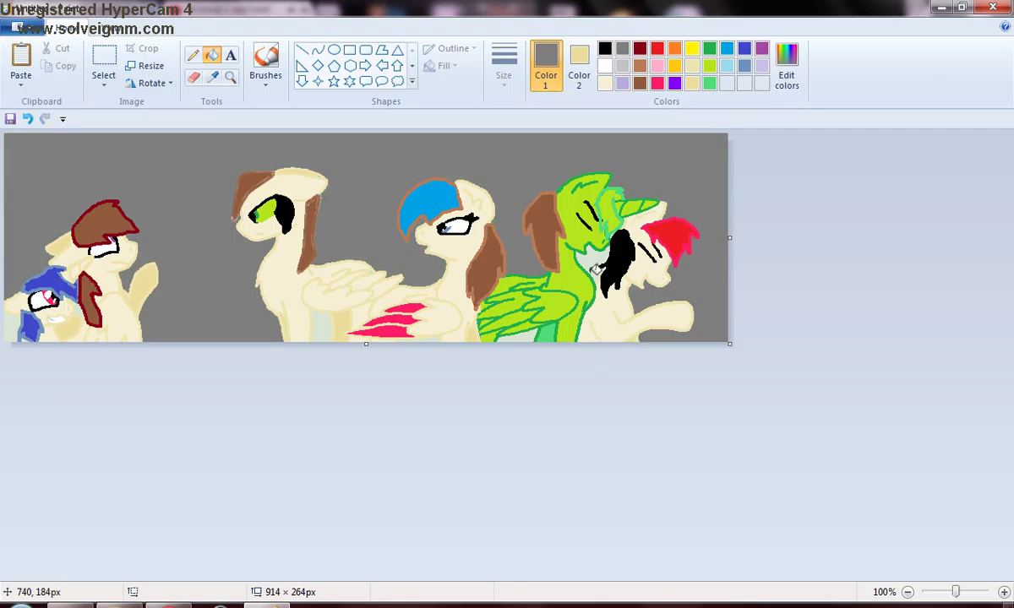
{"action": "left_click", "coordinate": [597, 262]}
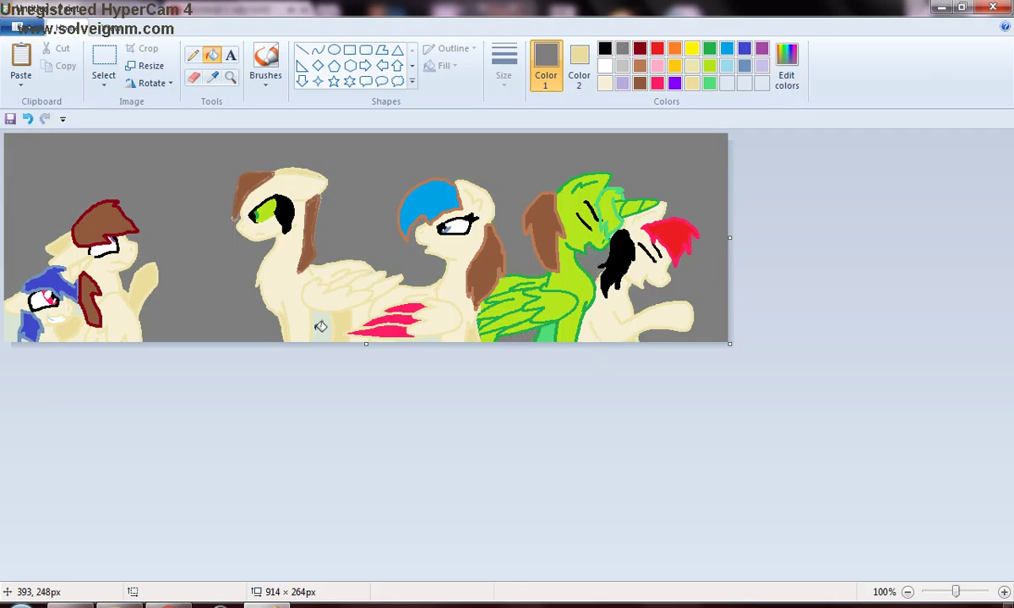
{"action": "left_click", "coordinate": [20, 328]}
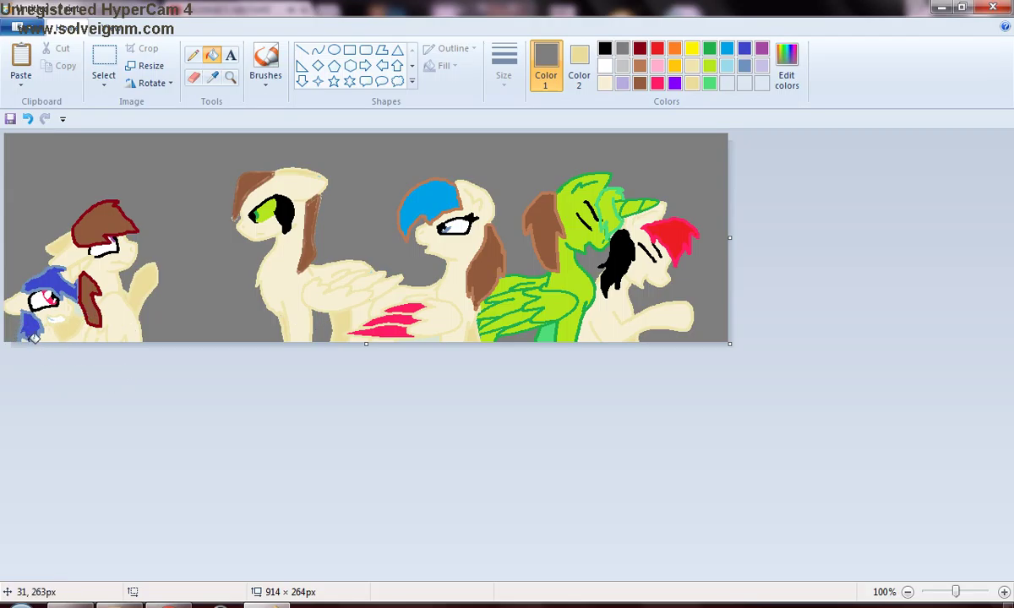
{"action": "left_click", "coordinate": [32, 336]}
{"action": "left_click", "coordinate": [87, 296]}
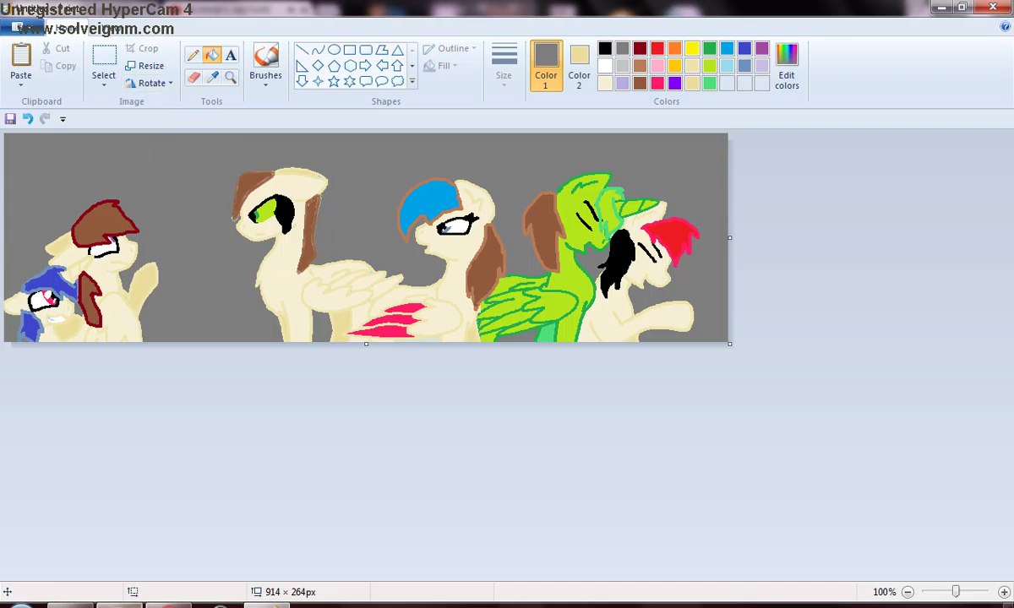
- Switch to YouTube in the browser and clear the existing search text
{"action": "key", "text": "alt+Tab"}
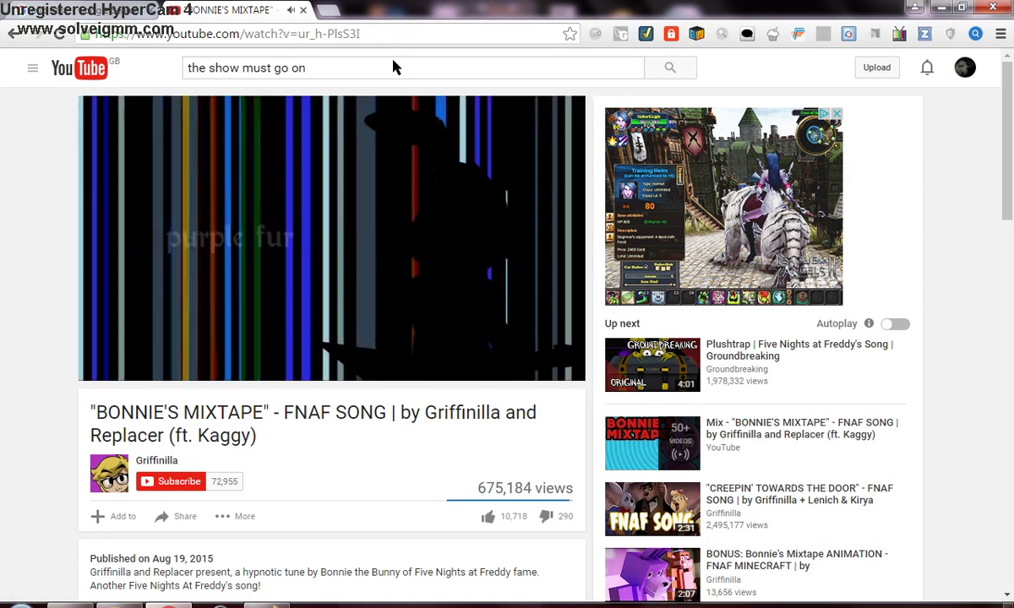
{"action": "left_click", "coordinate": [393, 62]}
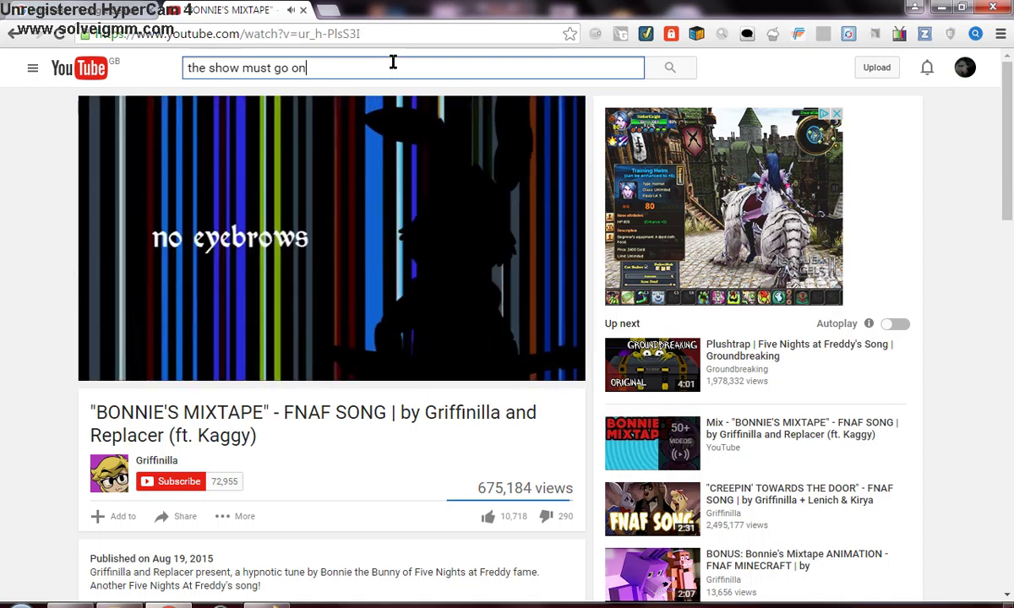
{"action": "key", "text": "ctrl+a"}
{"action": "key", "text": "BackSpace"}
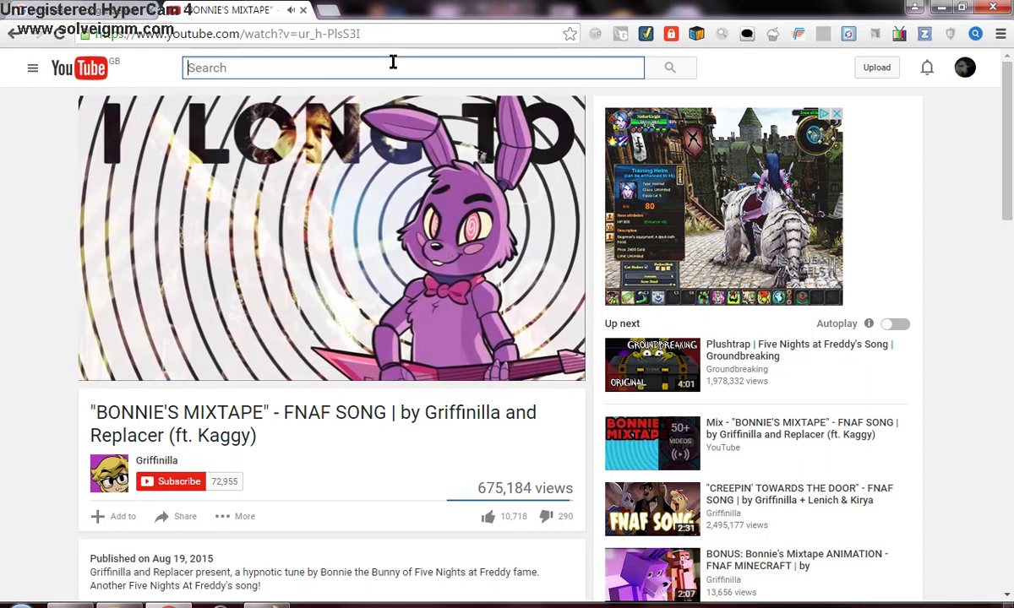
{"action": "type", "text": "im ever"}
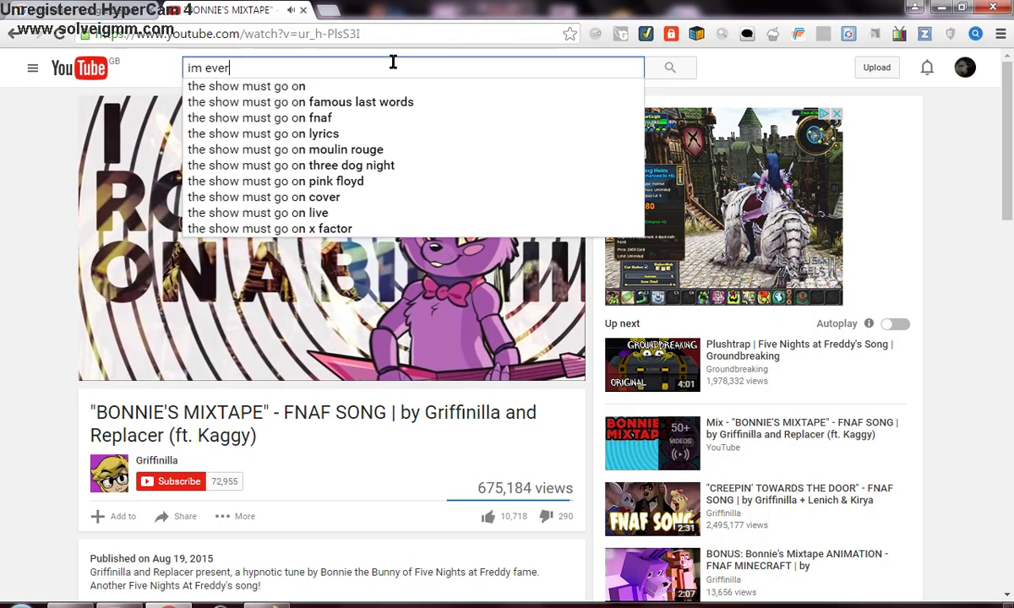
{"action": "type", "text": "y"}
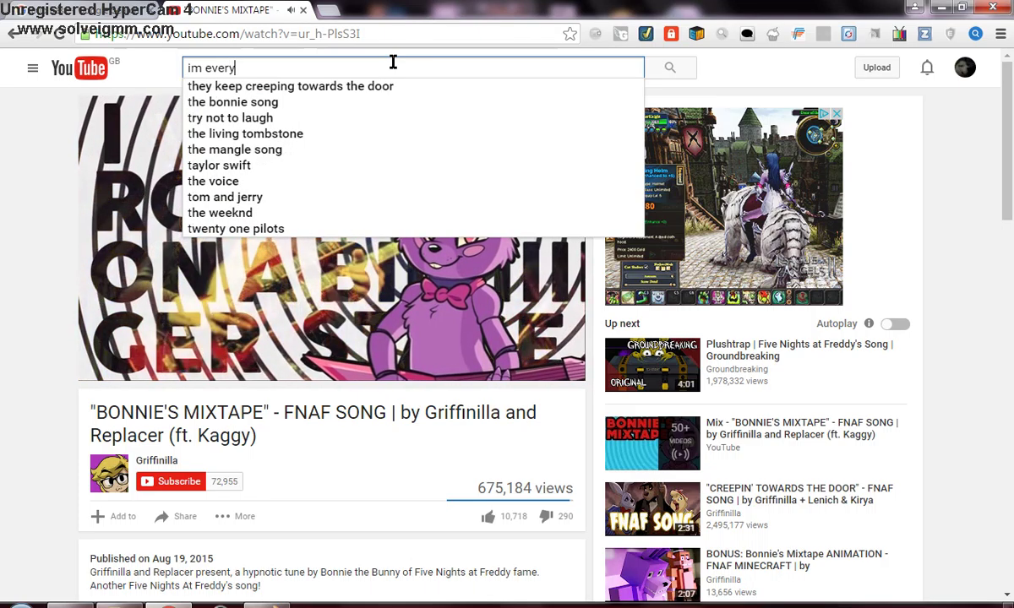
{"action": "key", "text": "BackSpace"}
{"action": "key", "text": "BackSpace"}
{"action": "key", "text": "BackSpace"}
{"action": "key", "text": "BackSpace"}
{"action": "key", "text": "BackSpace"}
{"action": "key", "text": "BackSpace"}
{"action": "key", "text": "BackSpace"}
{"action": "key", "text": "BackSpace"}
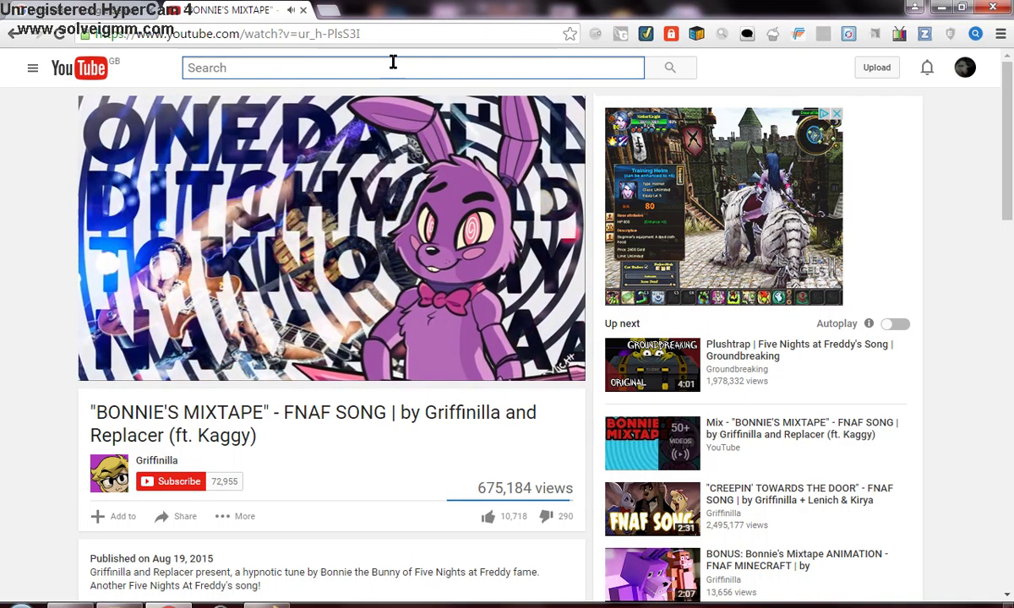
- Search YouTube for "break my mind" and open the SFM FNAF music video posted by Typhoon Cinema
{"action": "left_click", "coordinate": [393, 62]}
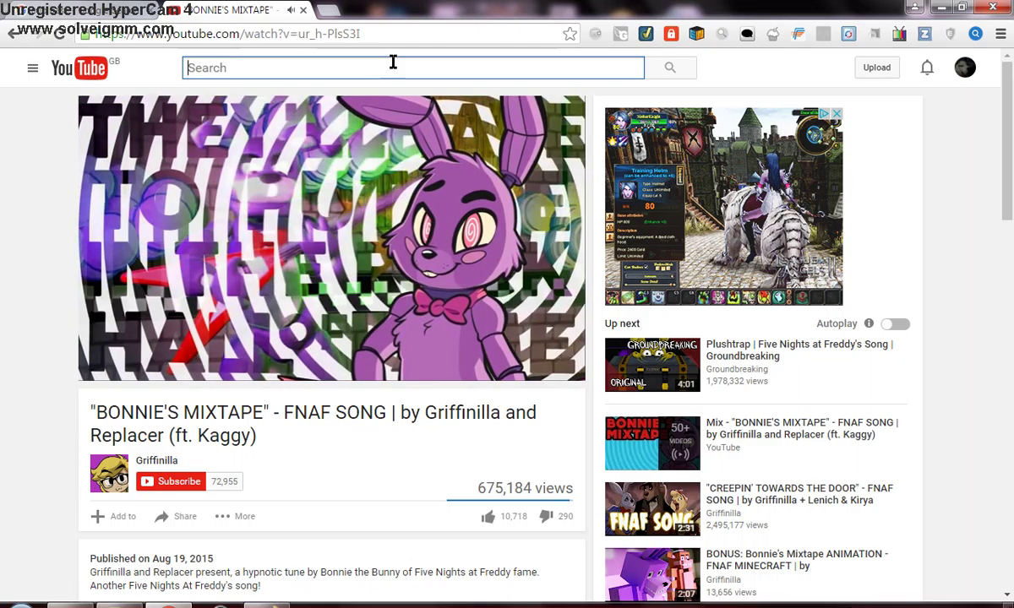
{"action": "type", "text": "bre"}
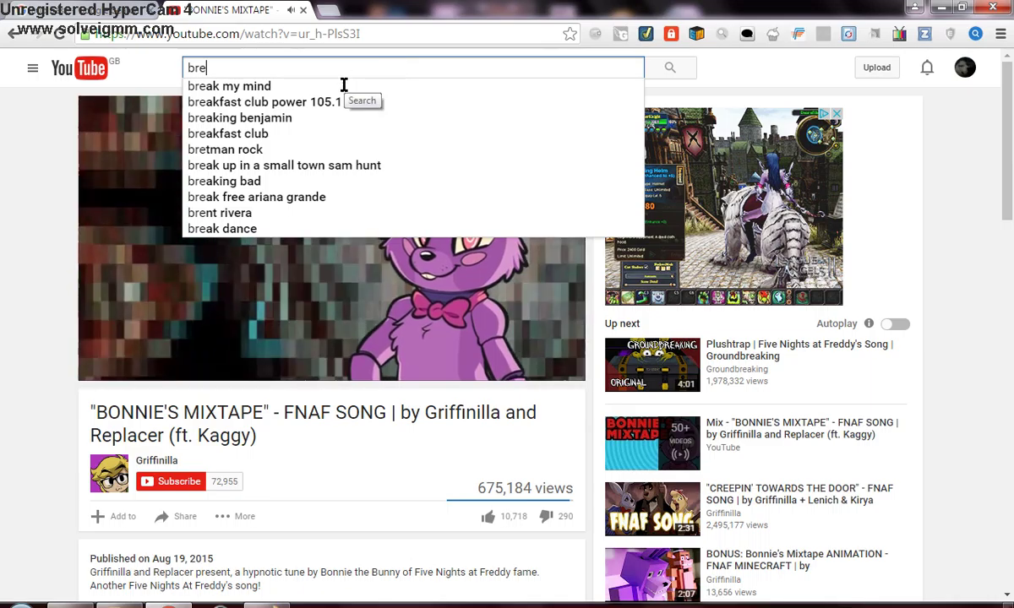
{"action": "left_click", "coordinate": [269, 86]}
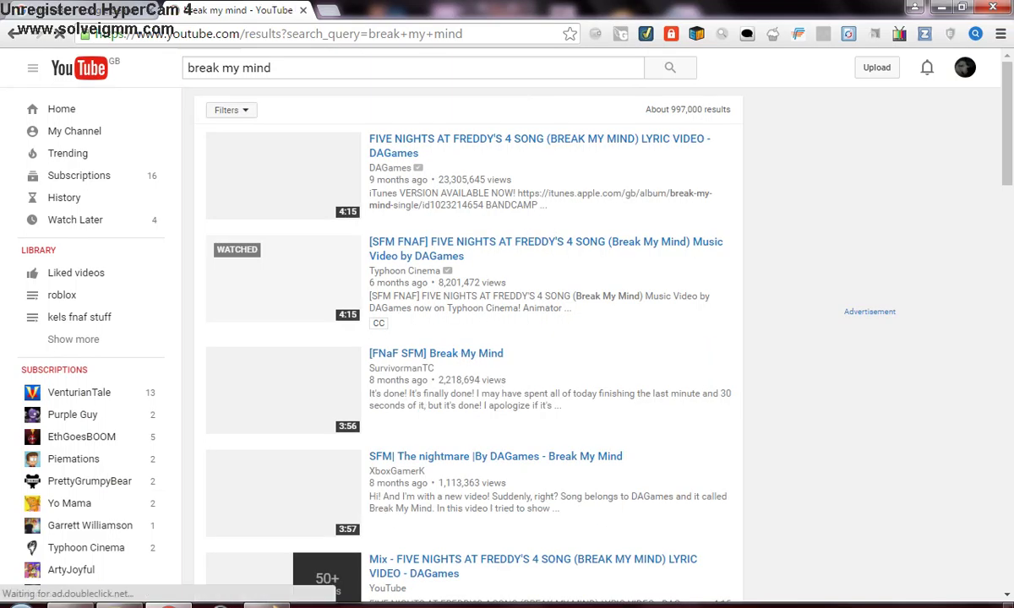
{"action": "key", "text": "BackSpace"}
- Switch back to Paint and preview the whole pony drawing in full screen, then return to the normal window
{"action": "mouse_move", "coordinate": [267, 605]}
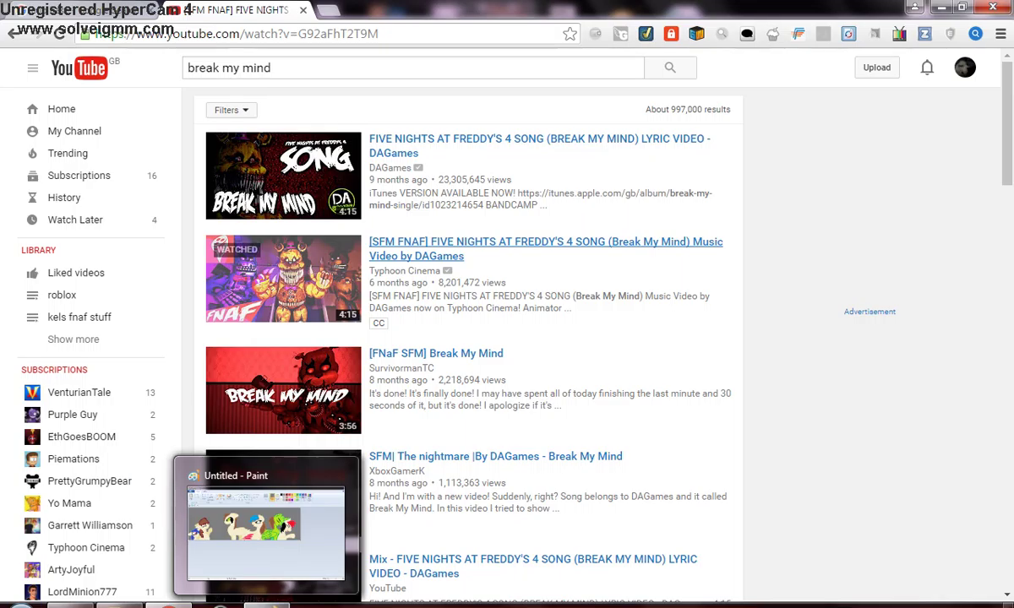
{"action": "left_click", "coordinate": [266, 524]}
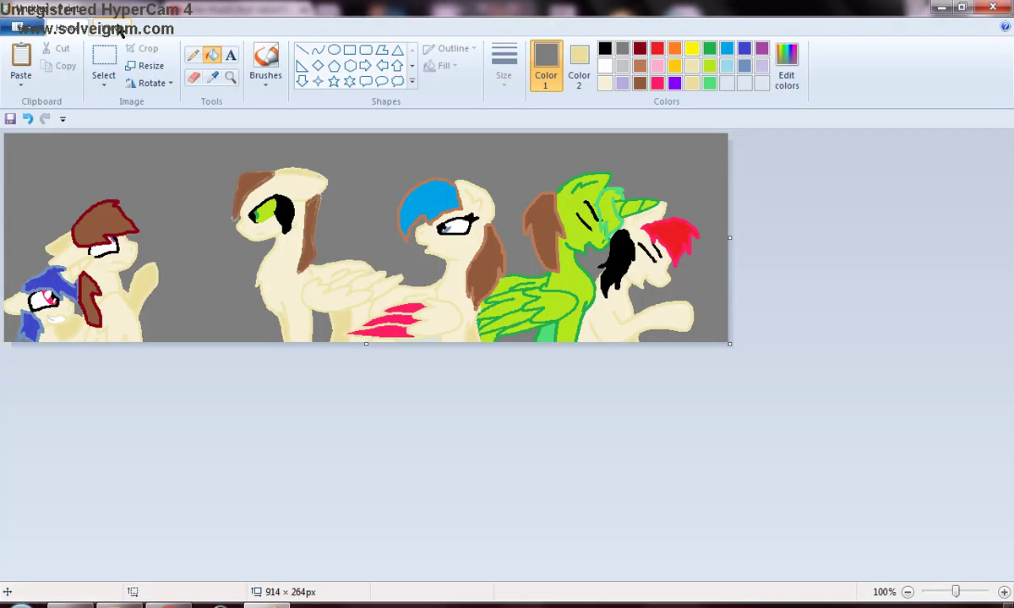
{"action": "left_click", "coordinate": [117, 29]}
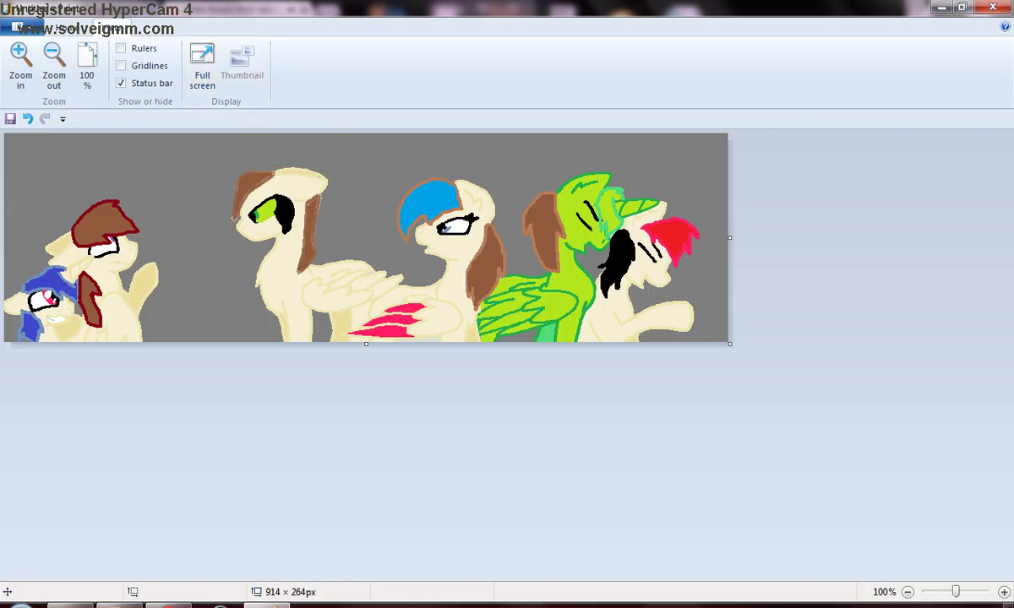
{"action": "key", "text": "F11"}
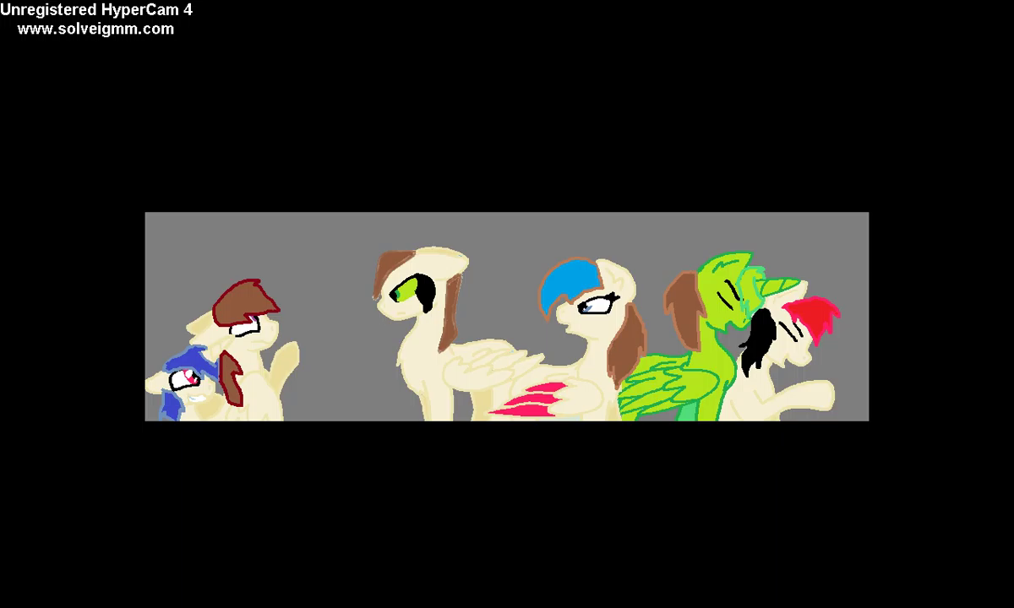
{"action": "key", "text": "Escape"}
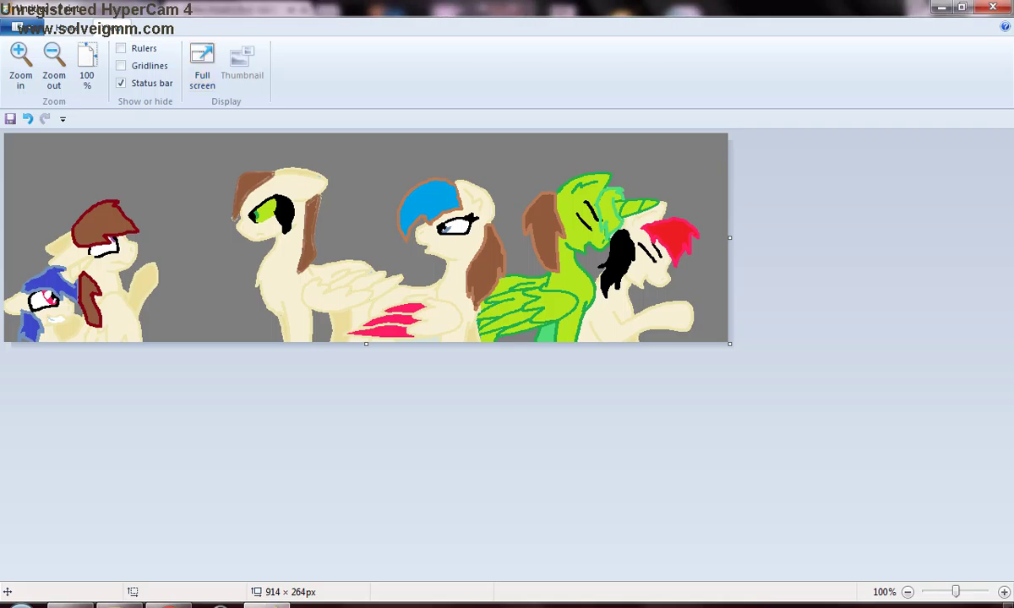